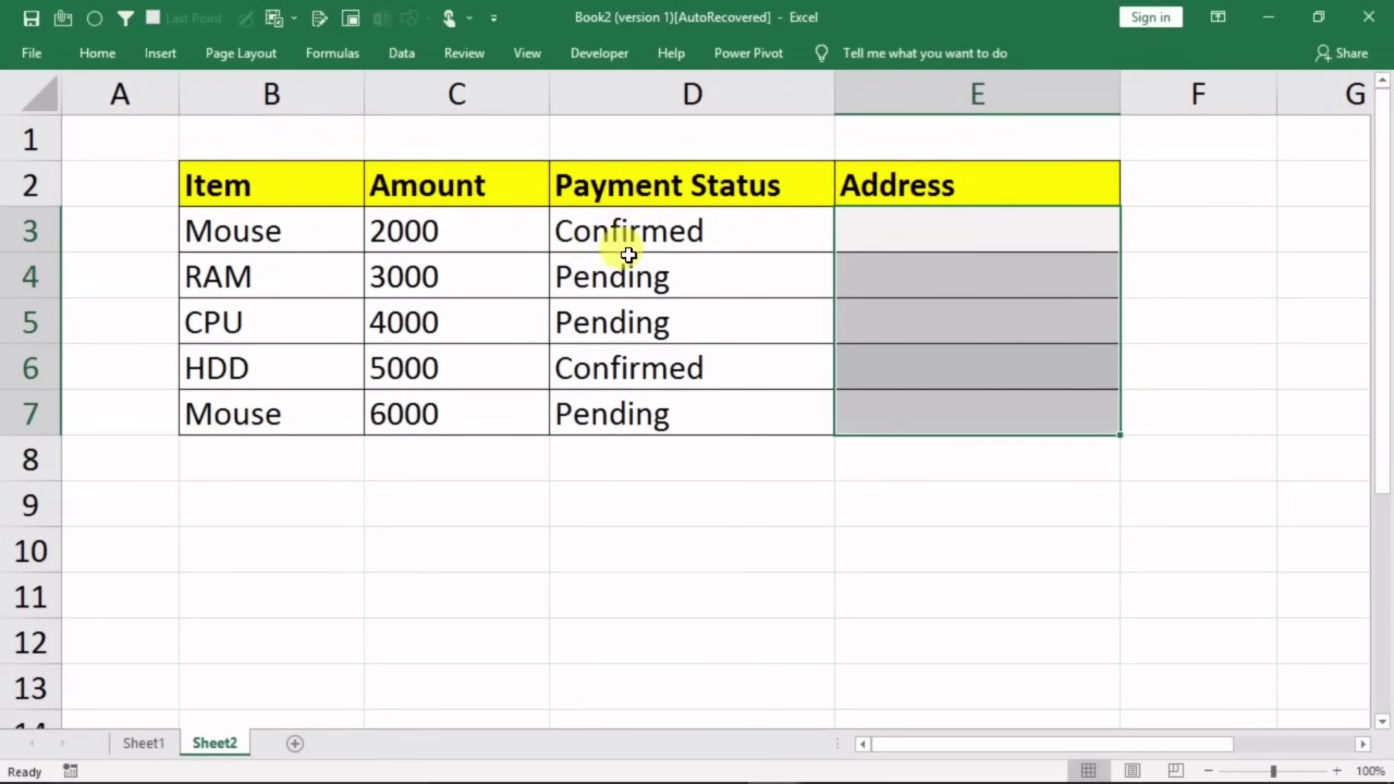
# Step: Enter placeholder text in the Address cell of the first Mouse row, whose payment is Confirmed
pyautogui.click(910, 225)
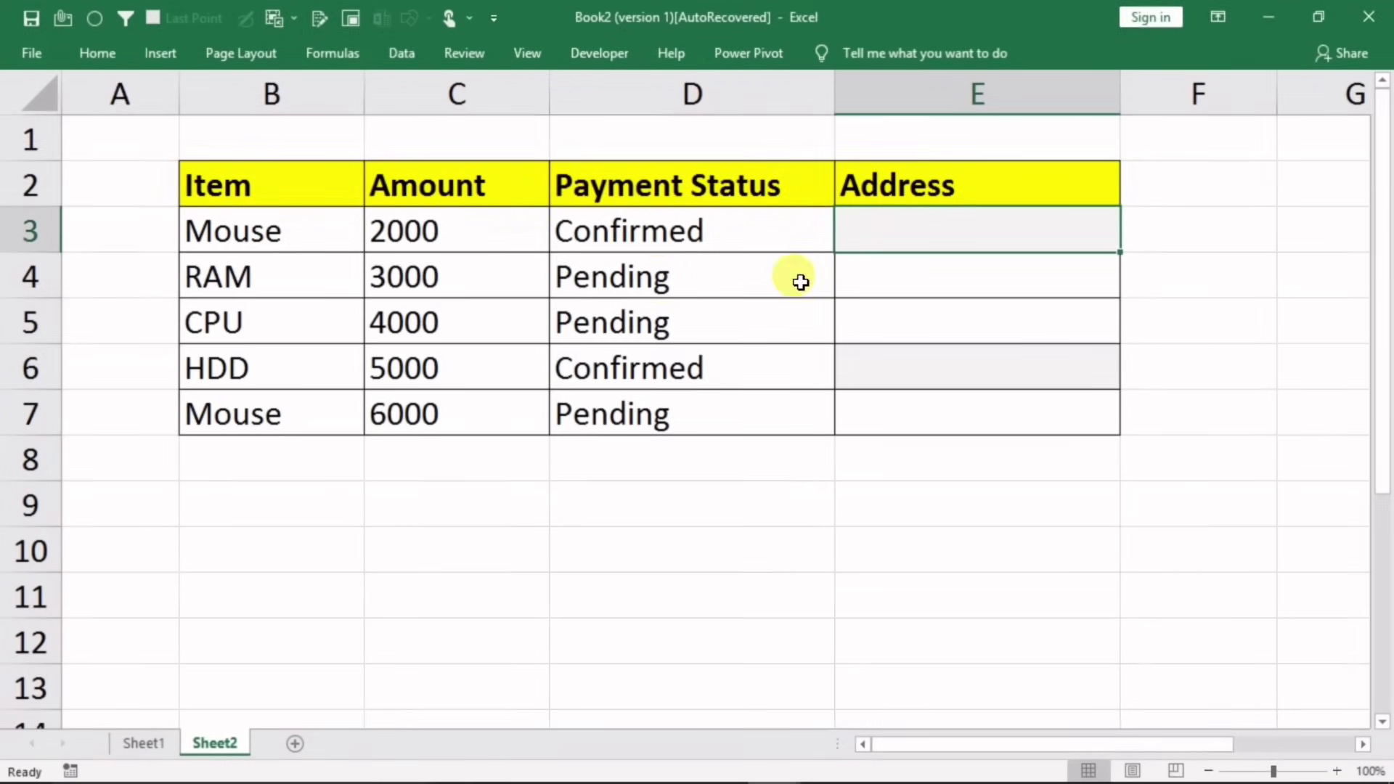
pyautogui.click(890, 283)
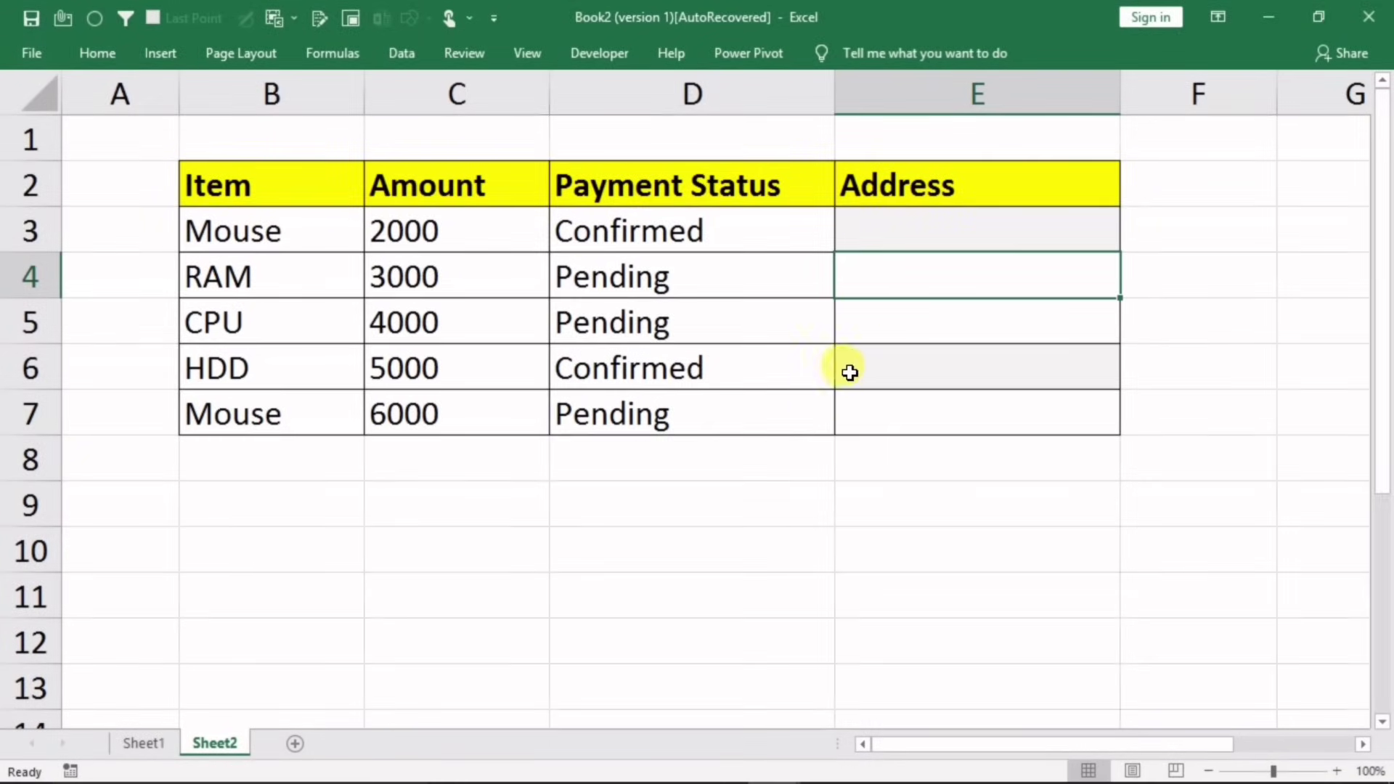
pyautogui.click(898, 228)
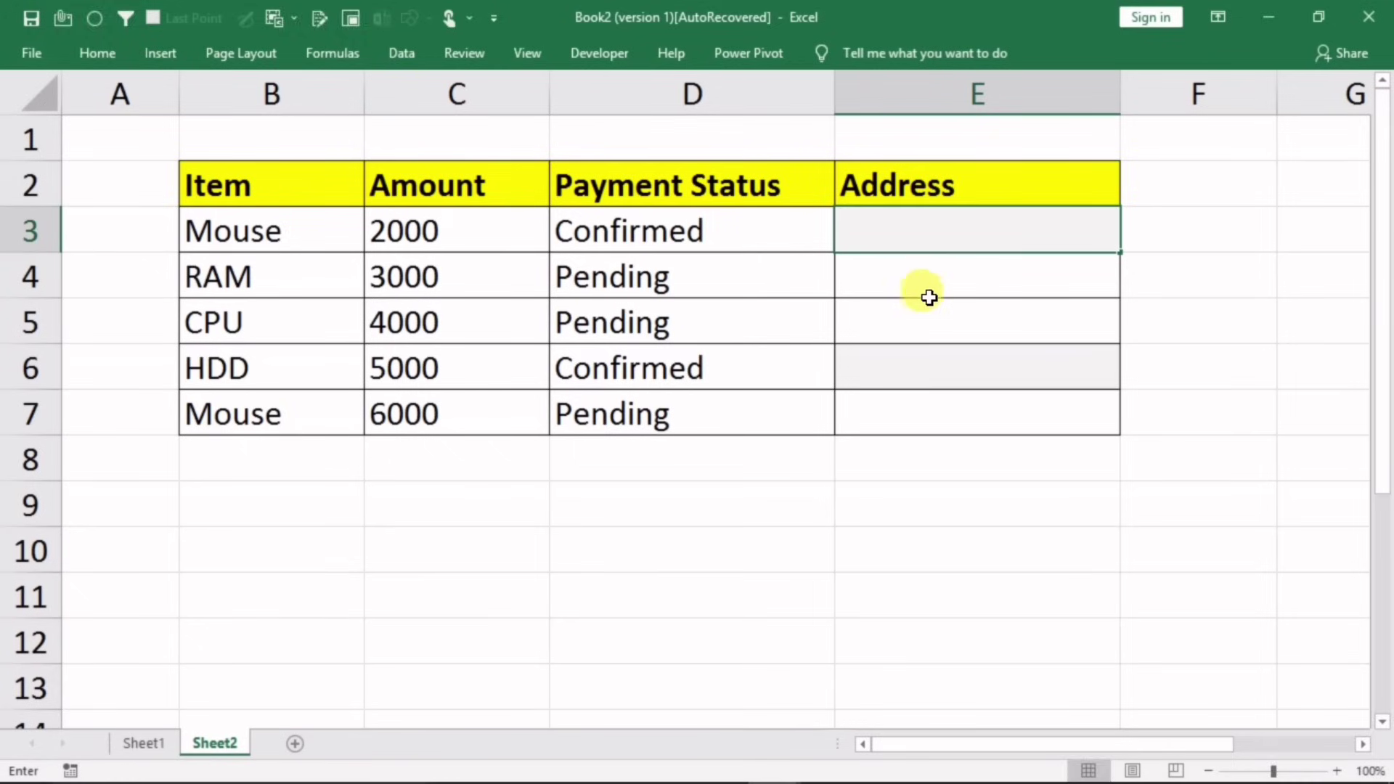
pyautogui.write('ghfghfghfg')
pyautogui.press('Return')
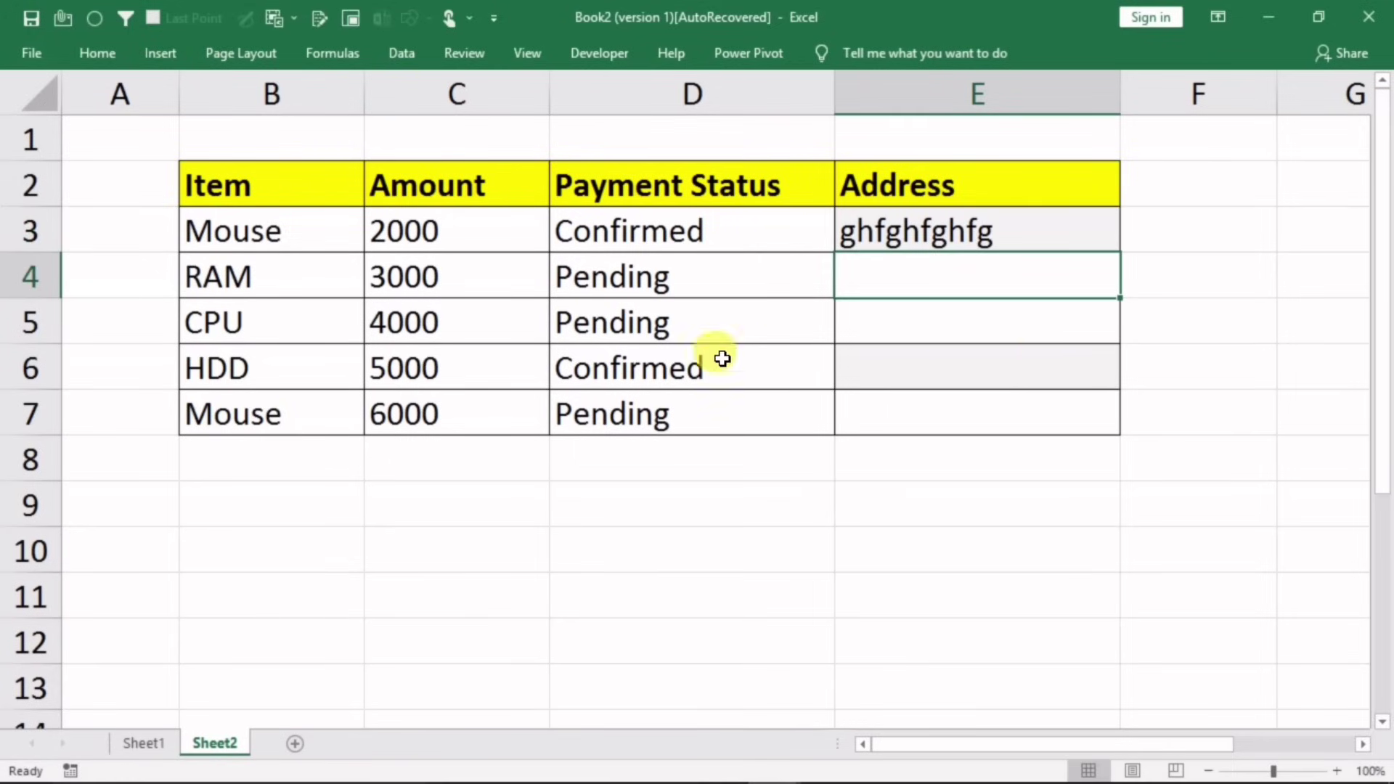
# Step: Try to enter placeholder text as the address for the CPU row with Pending payment, and dismiss the alert
pyautogui.click(609, 327)
pyautogui.click(894, 320)
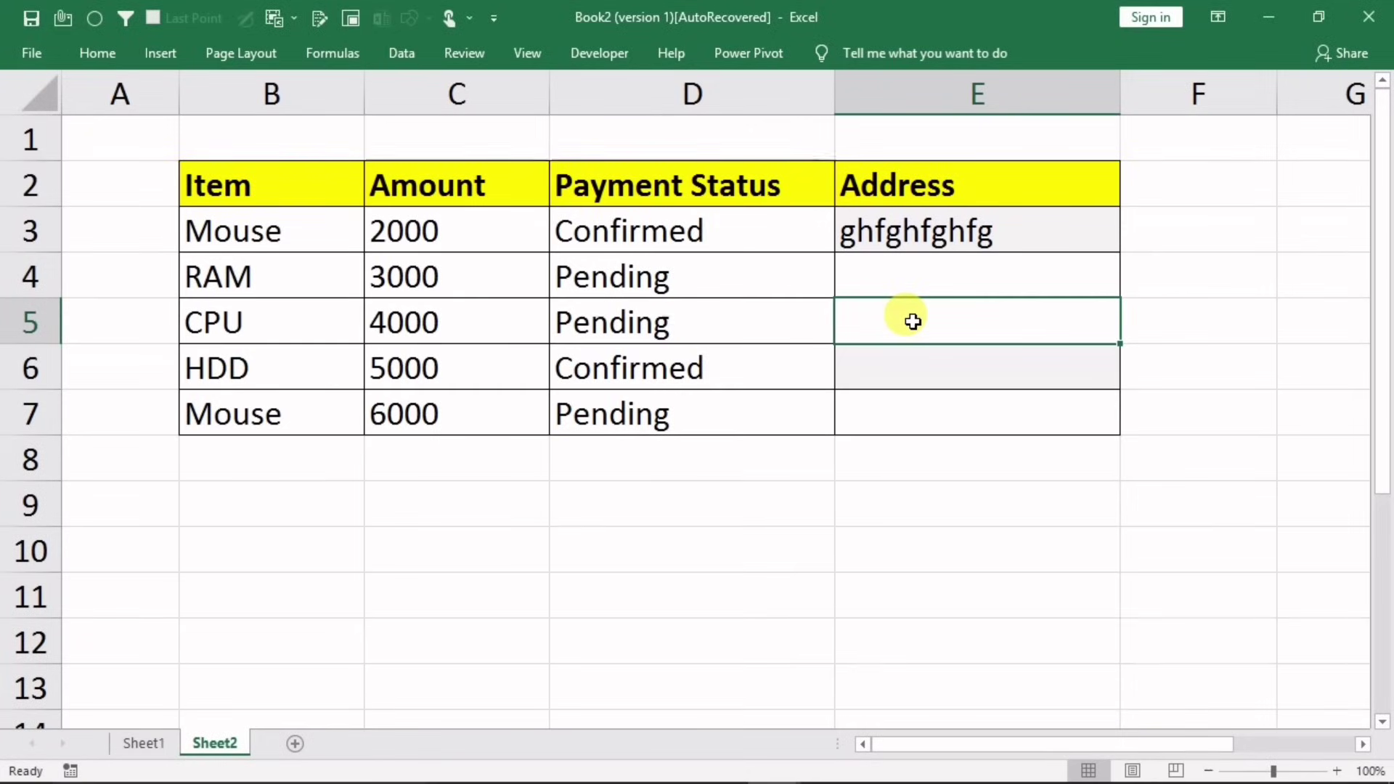
pyautogui.write('gfhfgh')
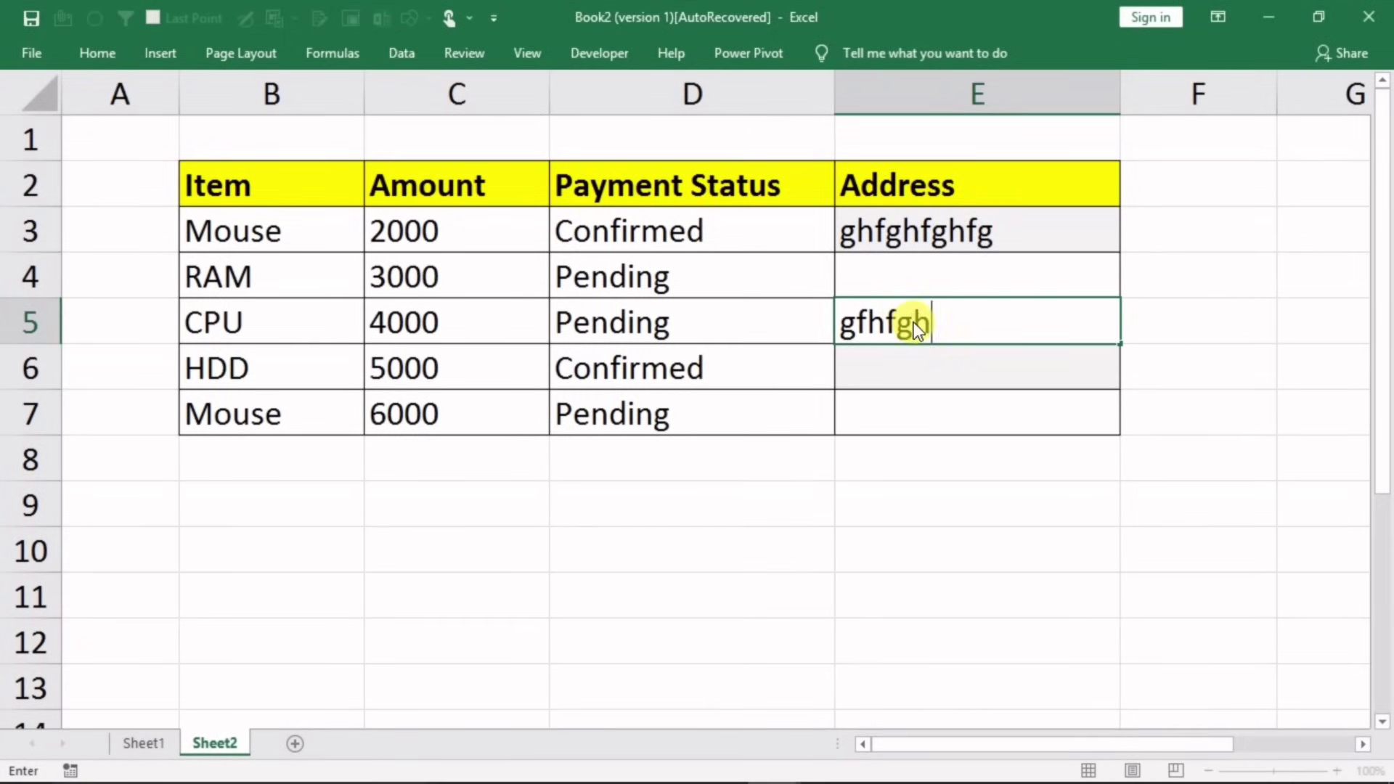
pyautogui.press('Return')
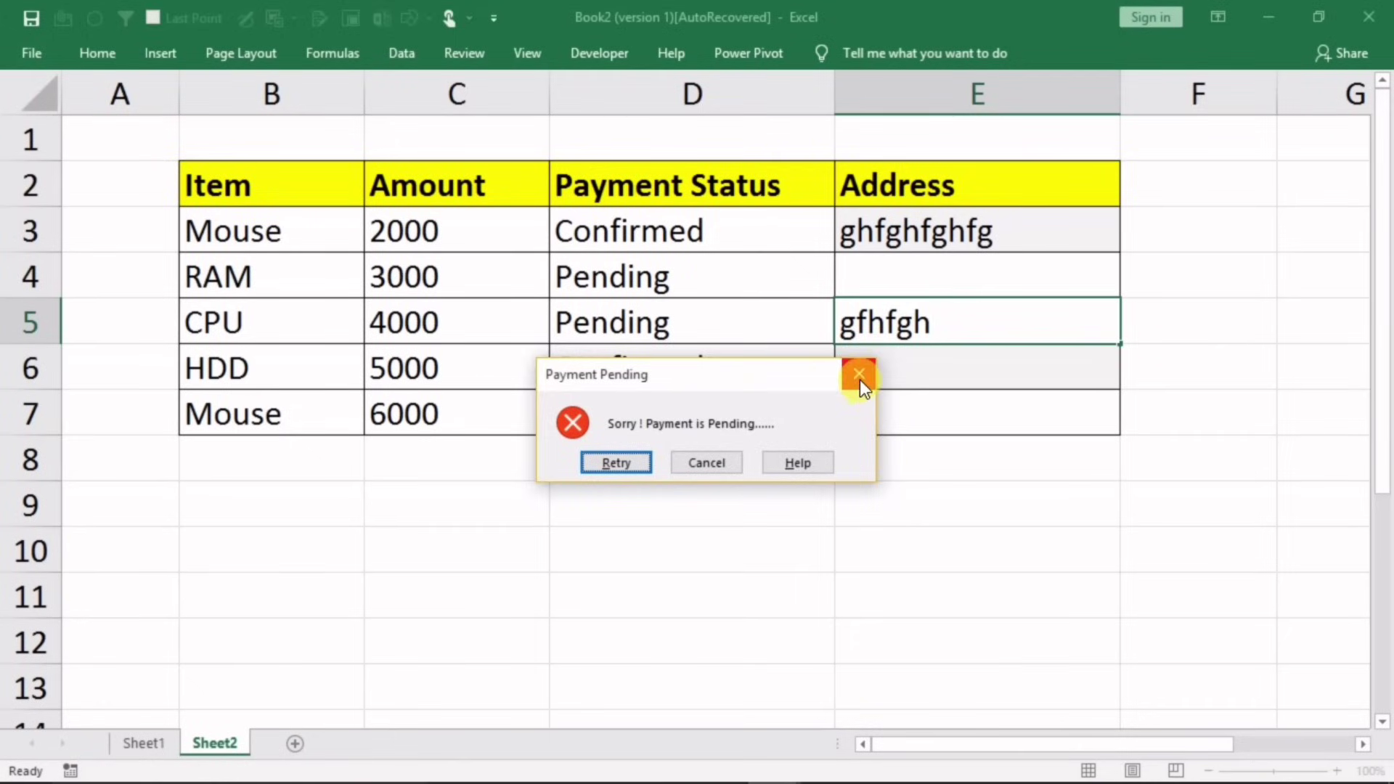
pyautogui.click(982, 360)
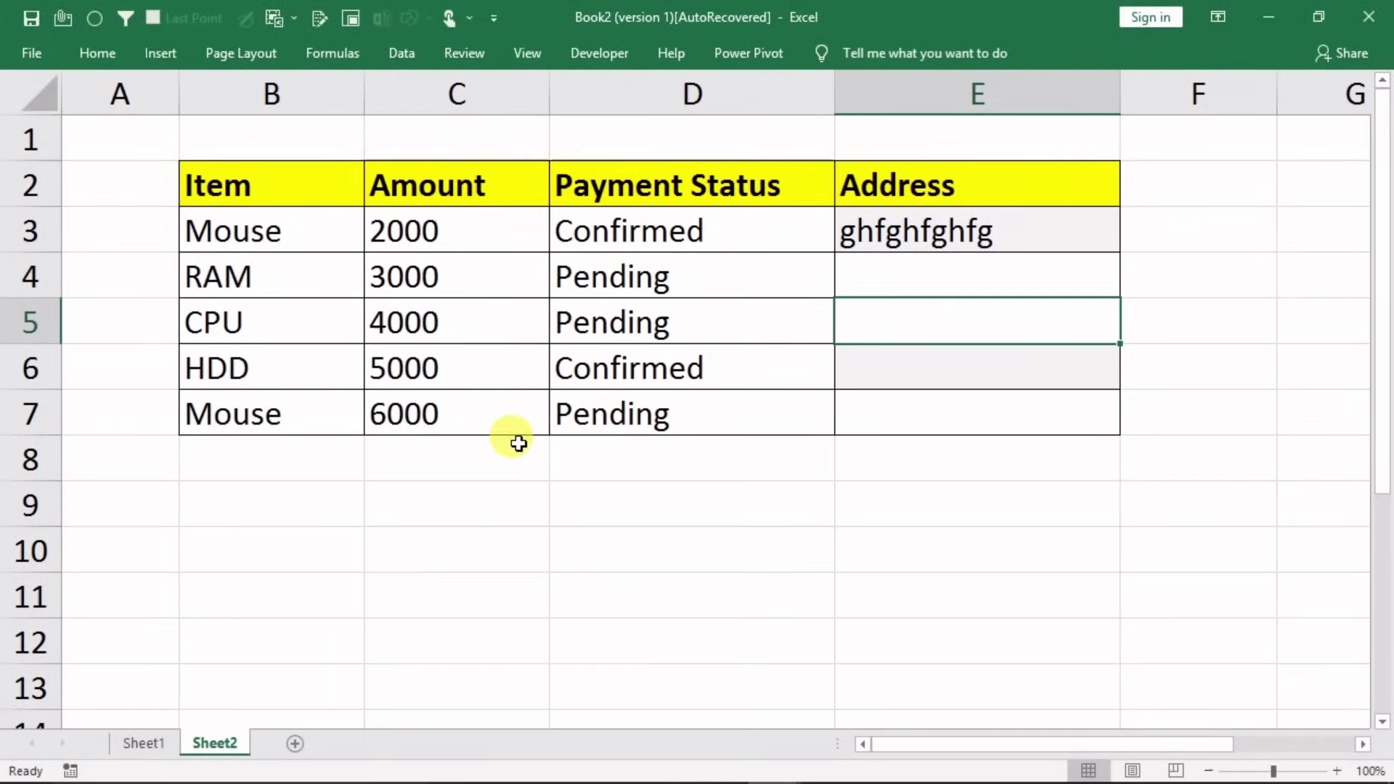
# Step: Switch to Sheet1 and go through the first record's cells from Account No to Phone
pyautogui.click(143, 742)
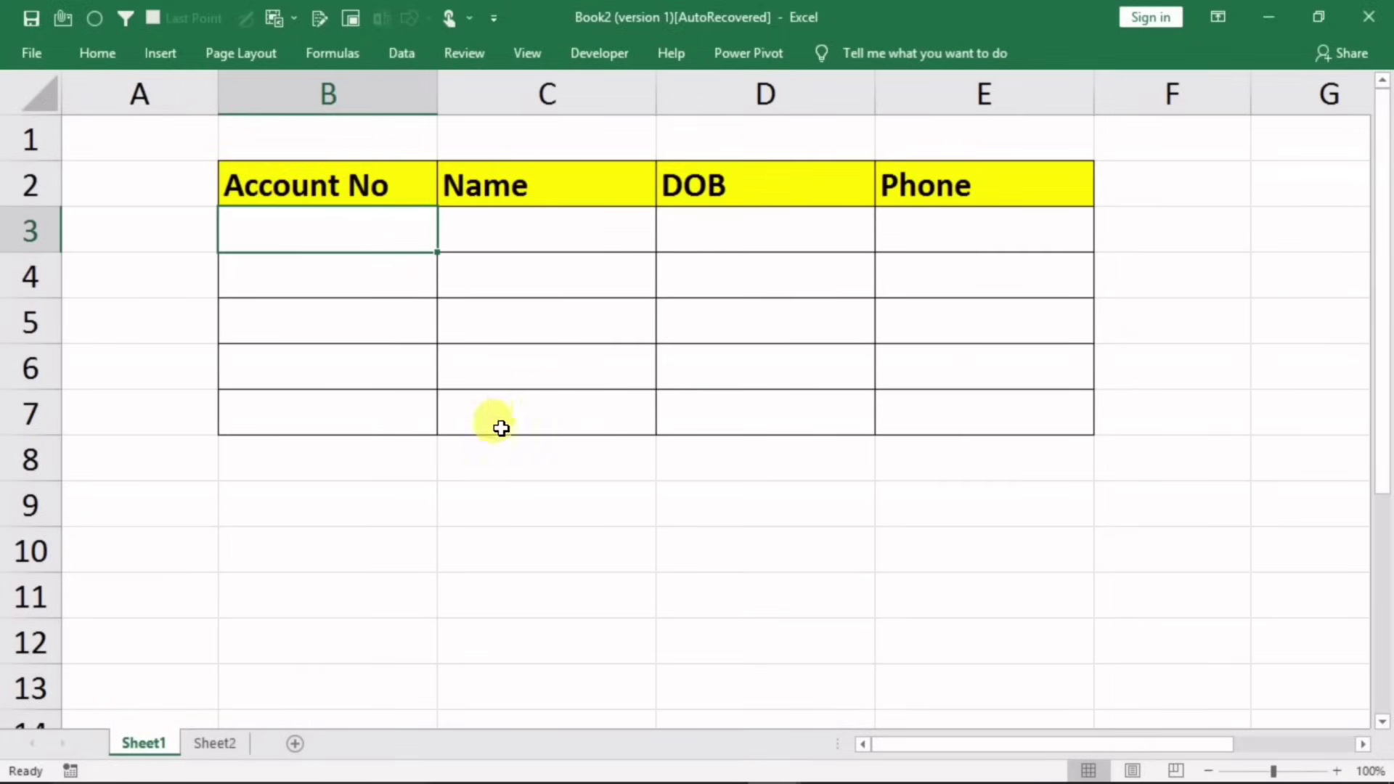
pyautogui.press('Tab')
pyautogui.press('Tab')
pyautogui.press('Tab')
# Step: Try to enter a name in the first record while its account number is blank, and dismiss the alert
pyautogui.click(511, 239)
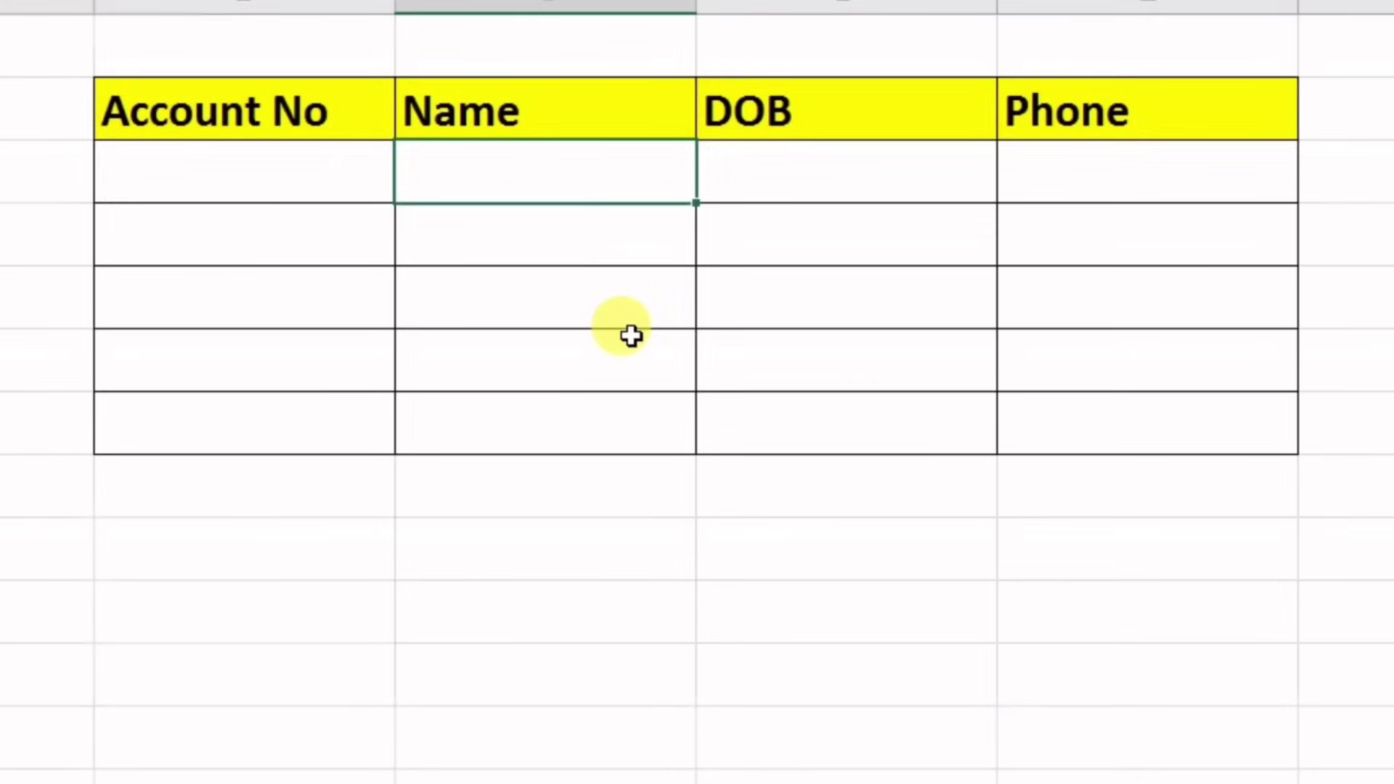
pyautogui.write('abc')
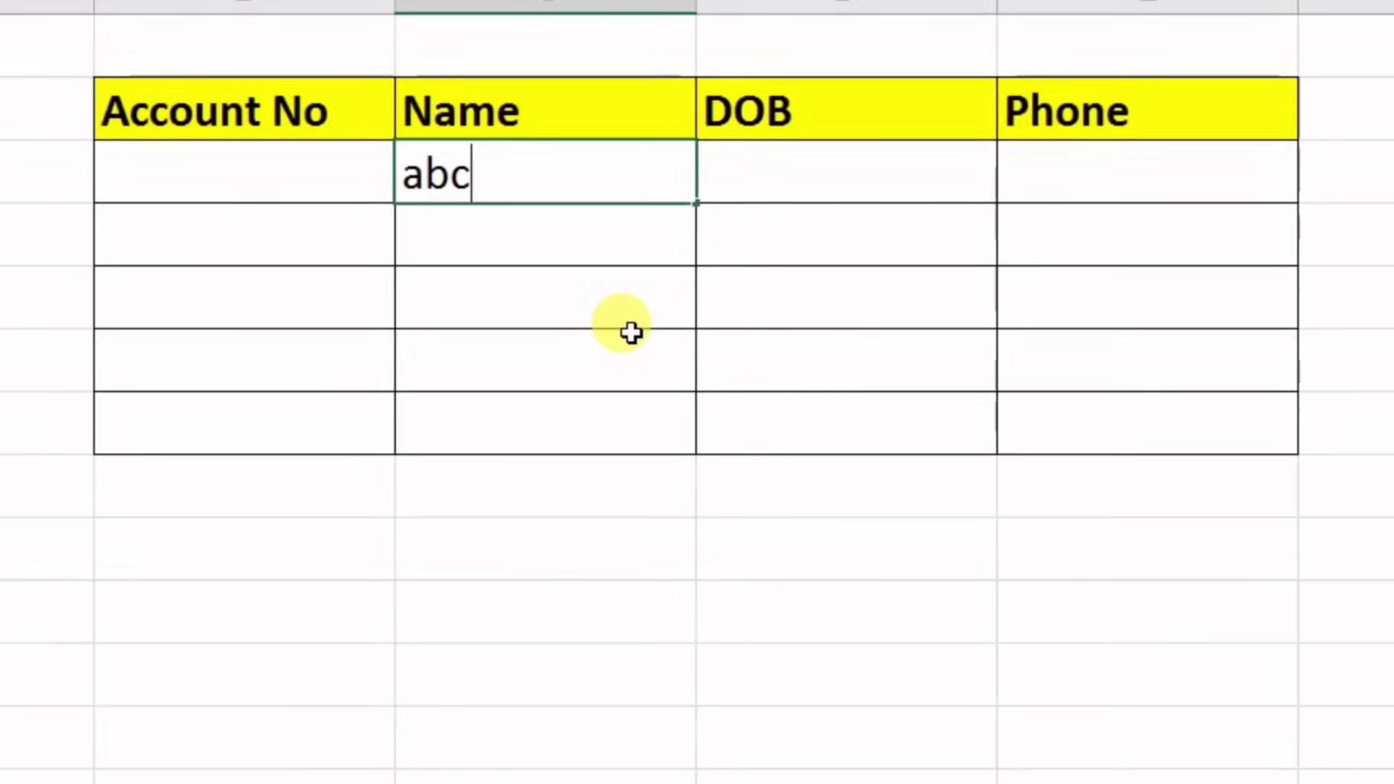
pyautogui.press('Return')
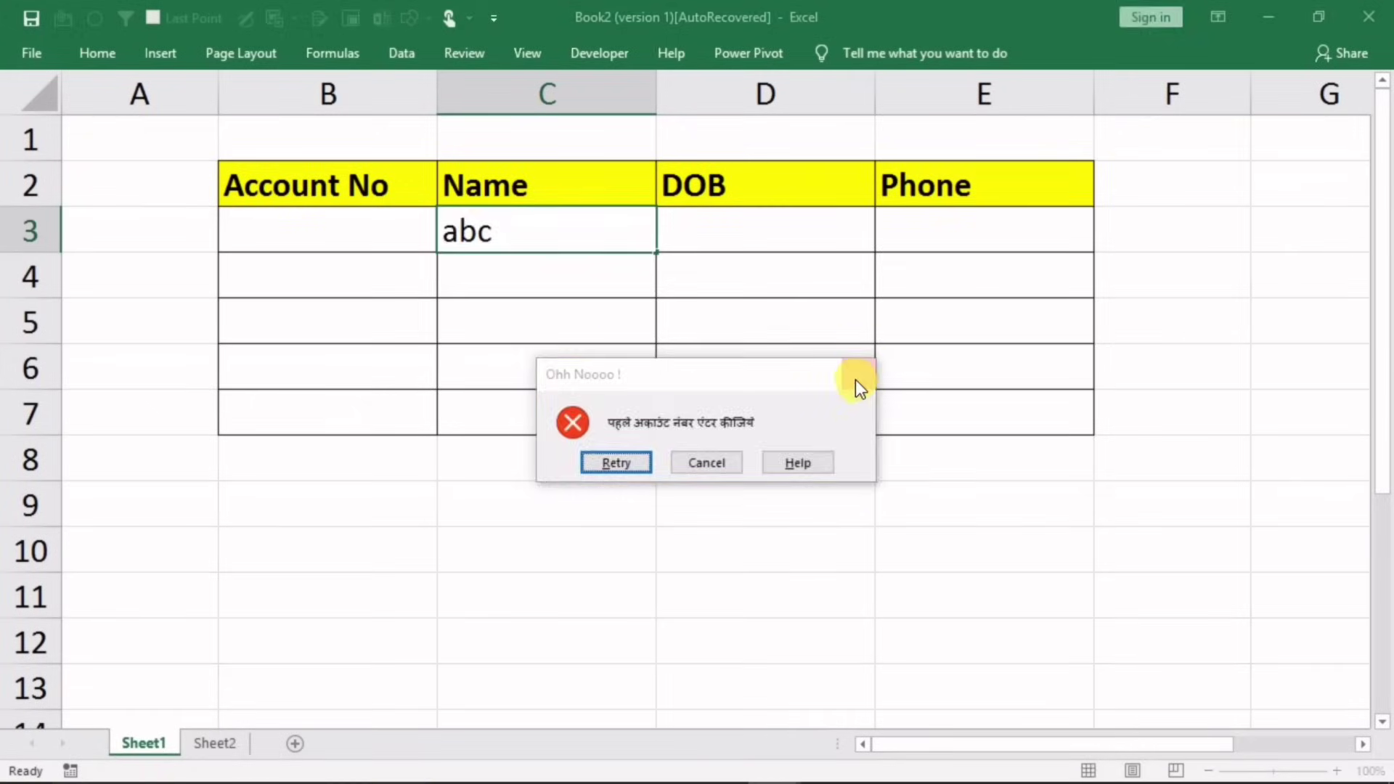
pyautogui.click(975, 371)
# Step: Fill in the account number and the name in the first record of the Sheet1 table
pyautogui.click(348, 240)
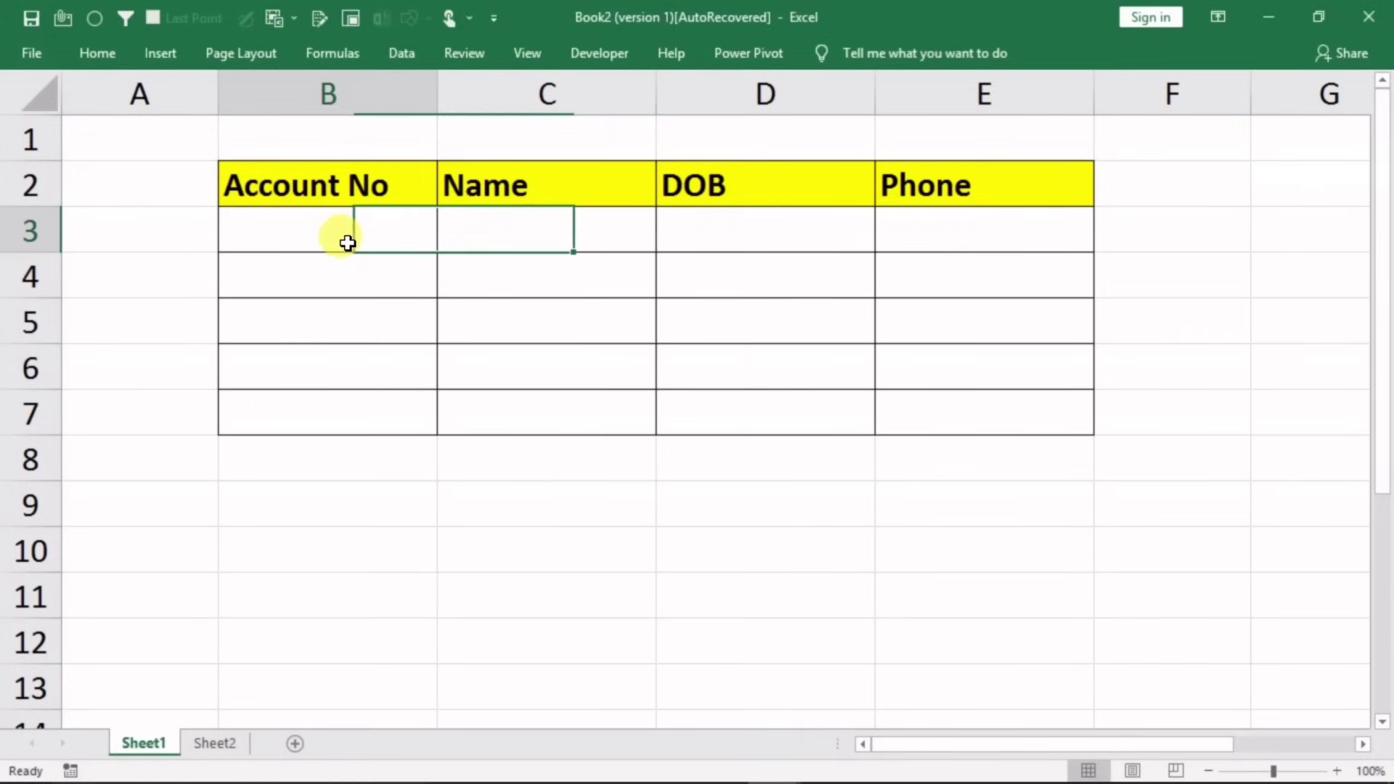
pyautogui.write('232323')
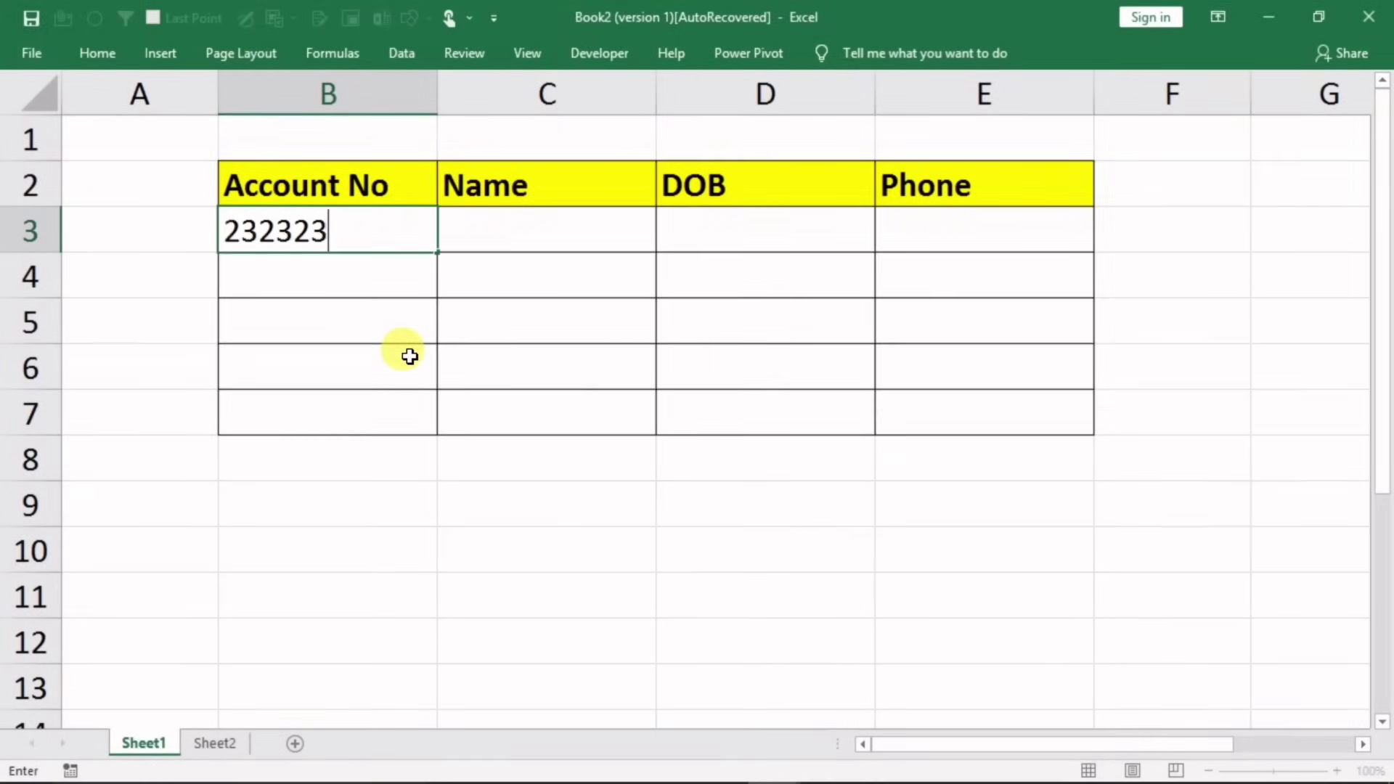
pyautogui.write('23')
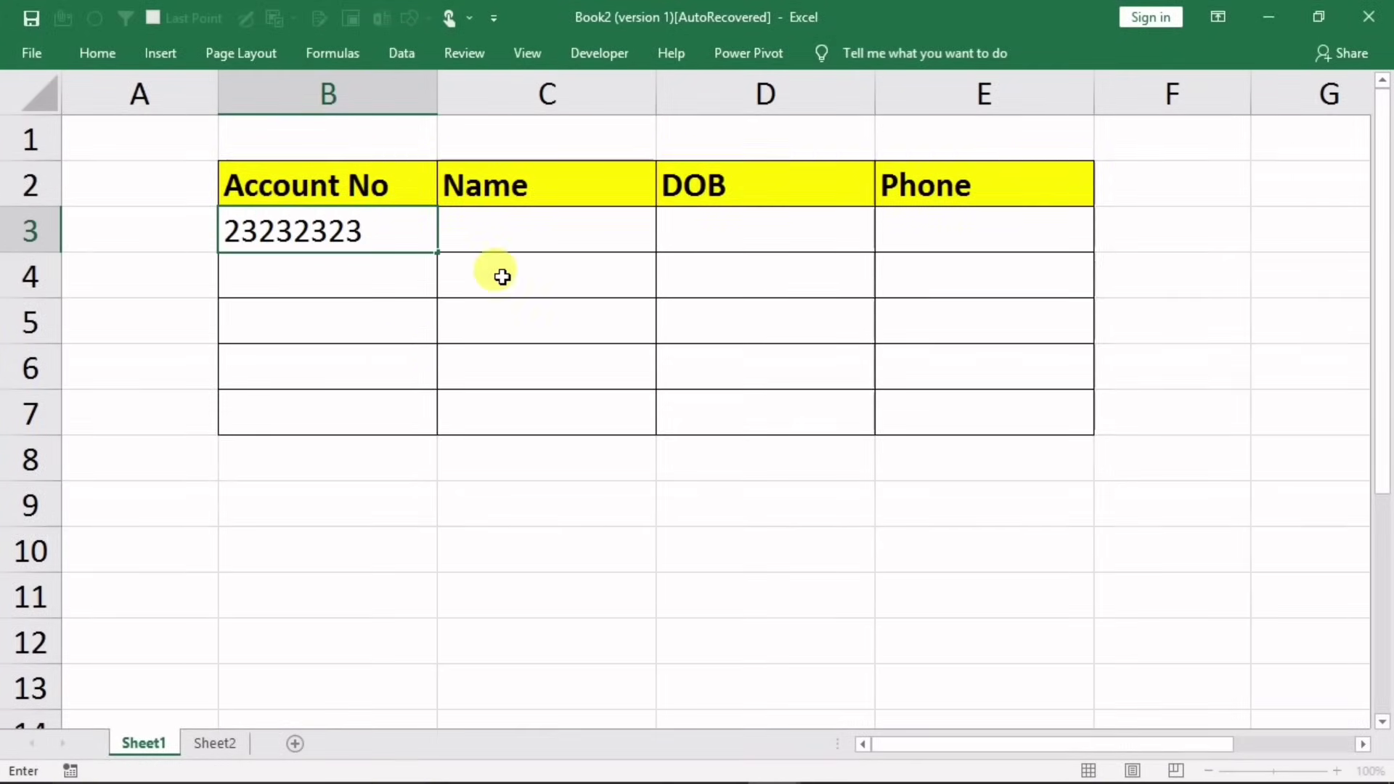
pyautogui.press('Tab')
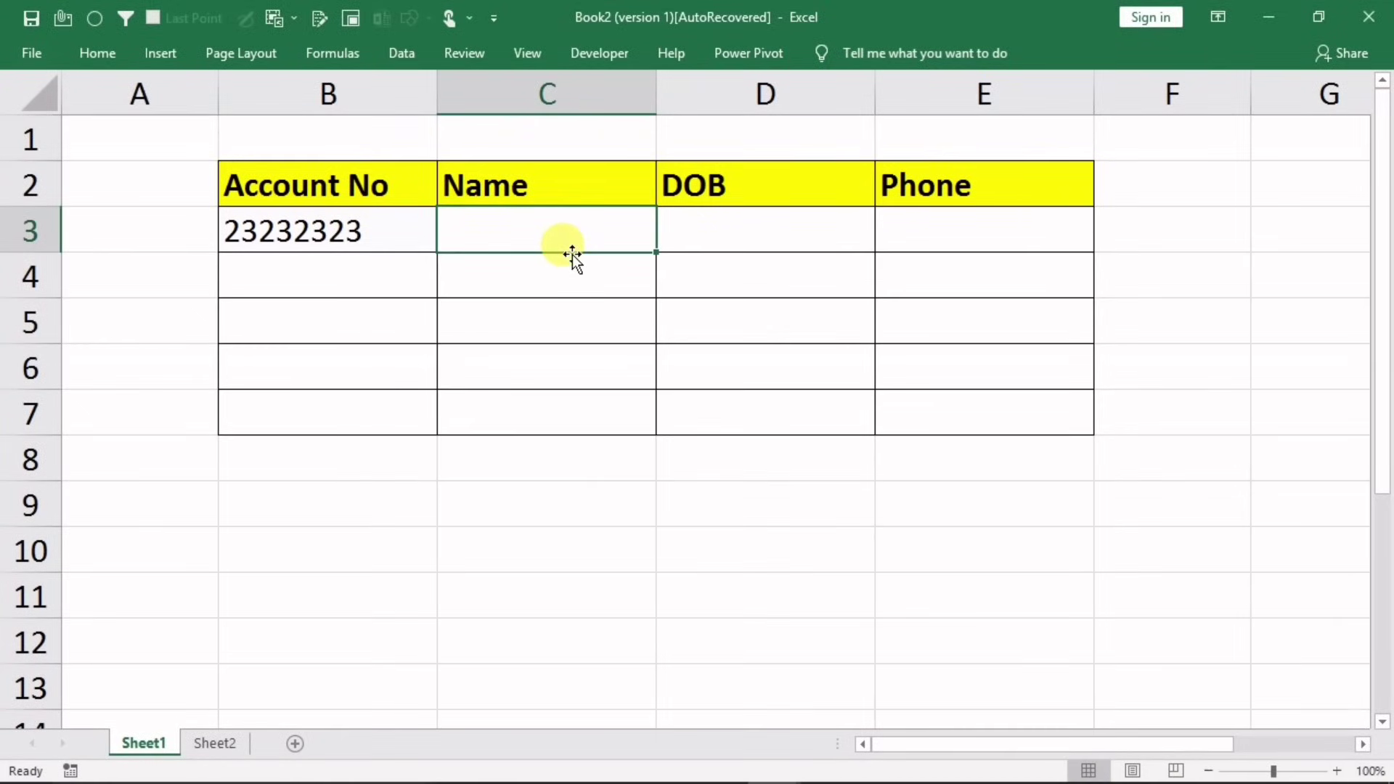
pyautogui.write('abc')
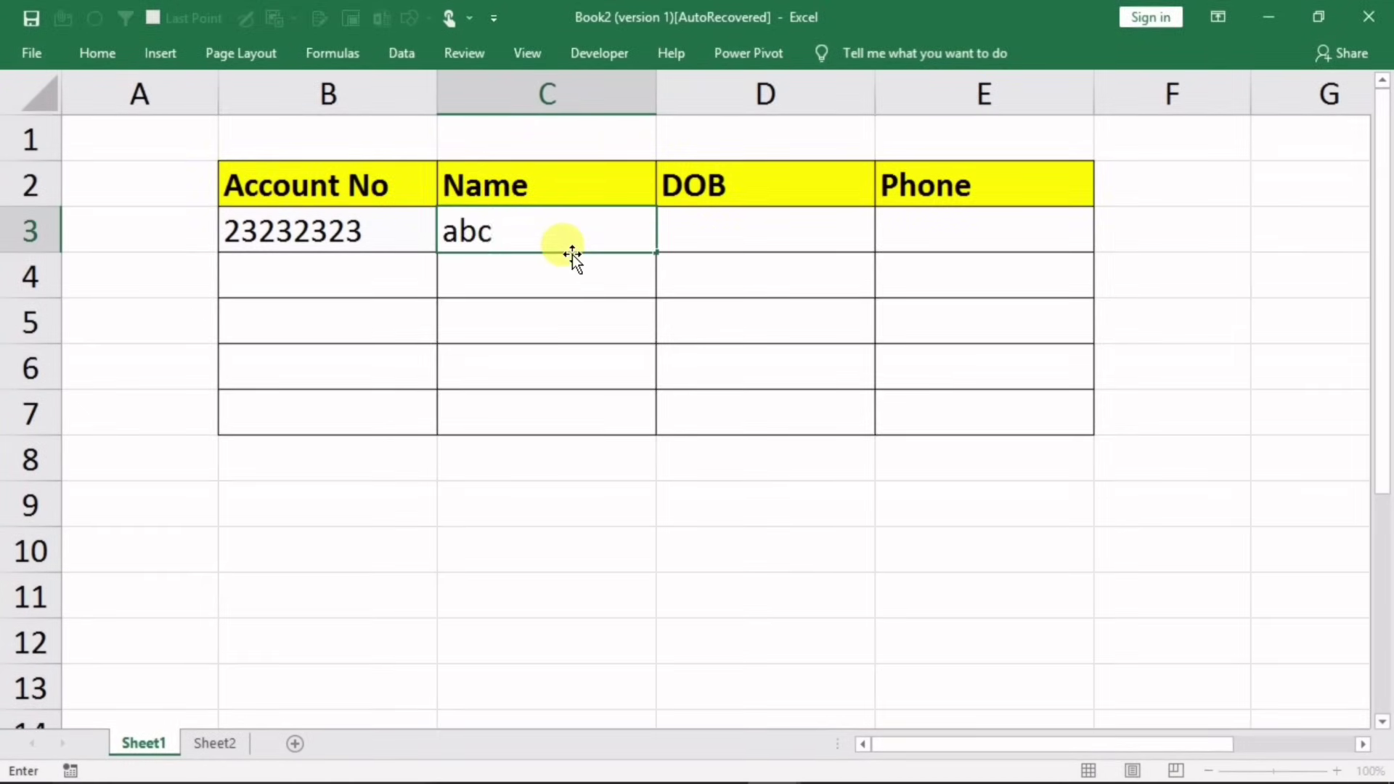
pyautogui.click(752, 256)
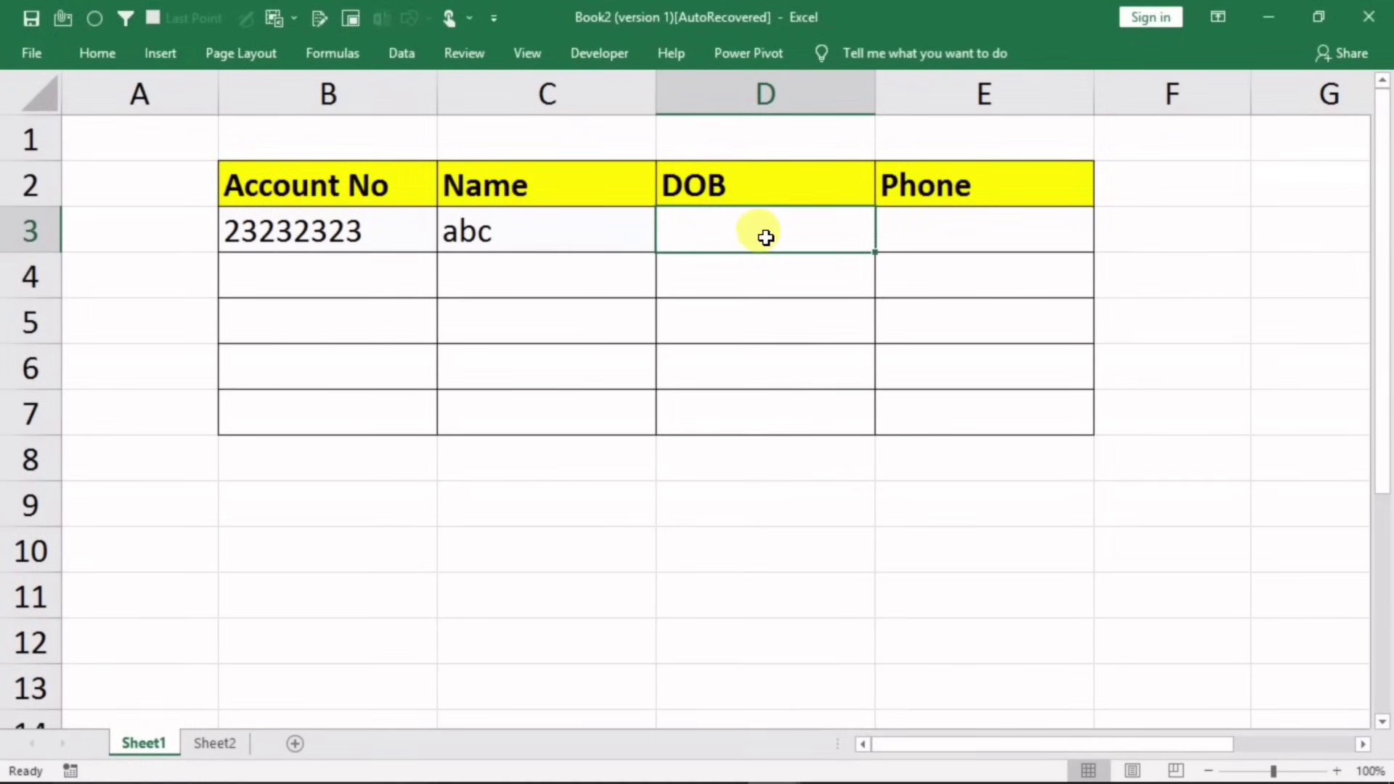
# Step: Try to enter a phone number in the first record while its DOB is blank, and dismiss the alert
pyautogui.click(909, 234)
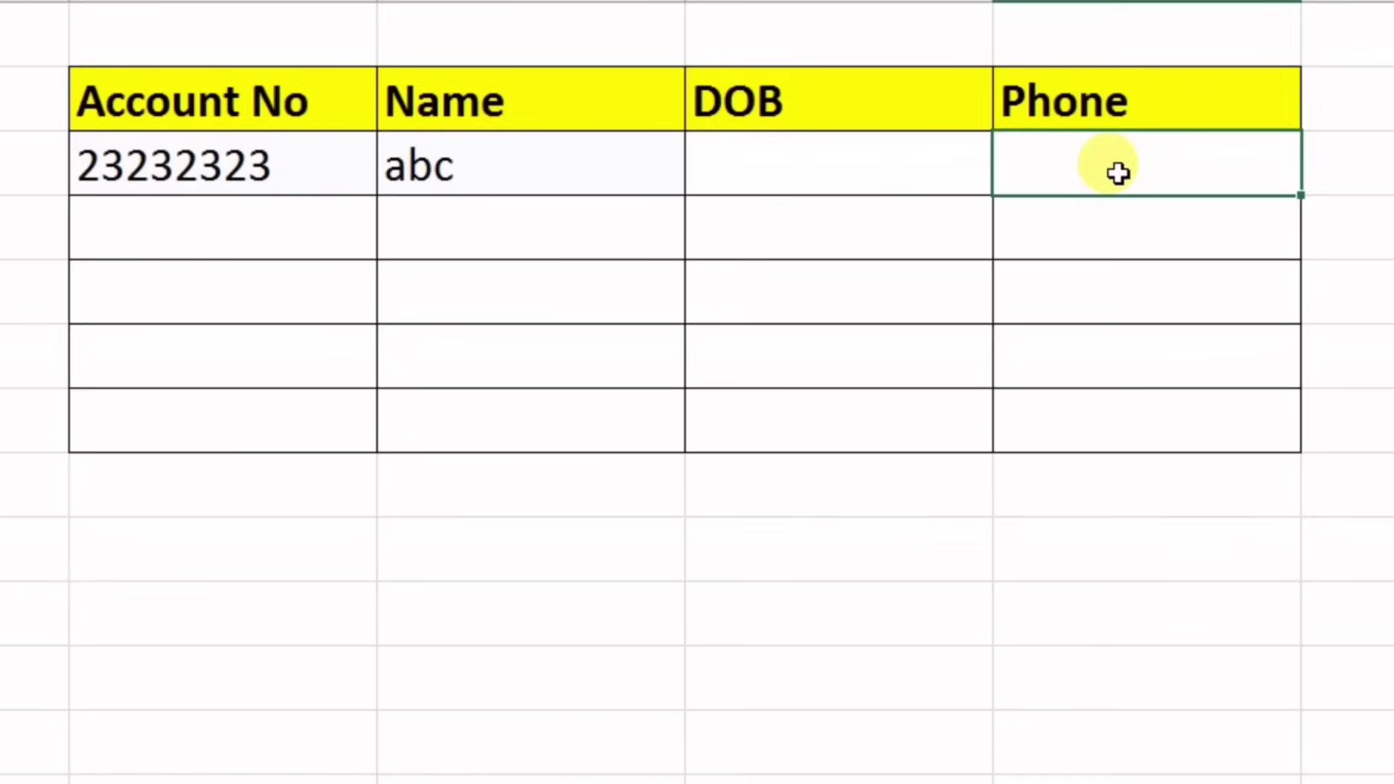
pyautogui.write('3')
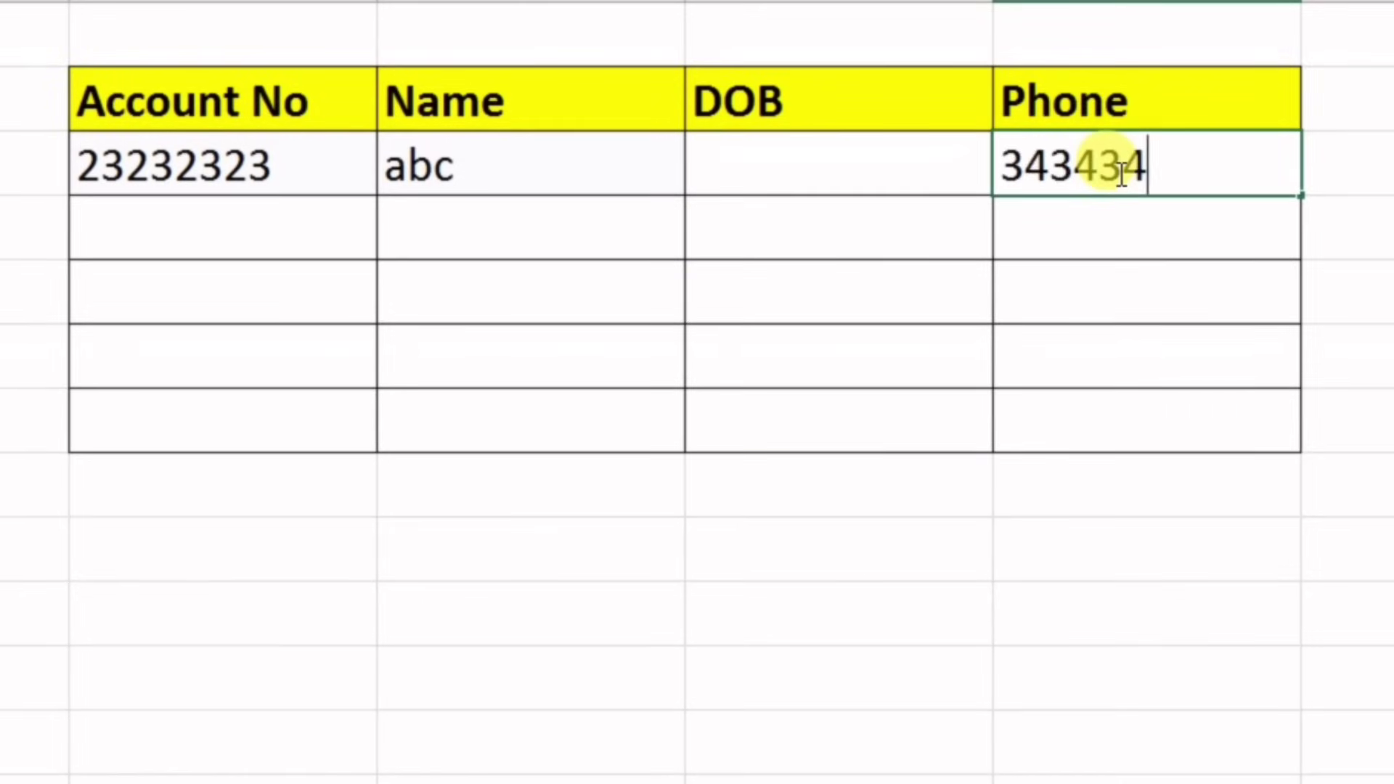
pyautogui.write('43434')
pyautogui.press('Return')
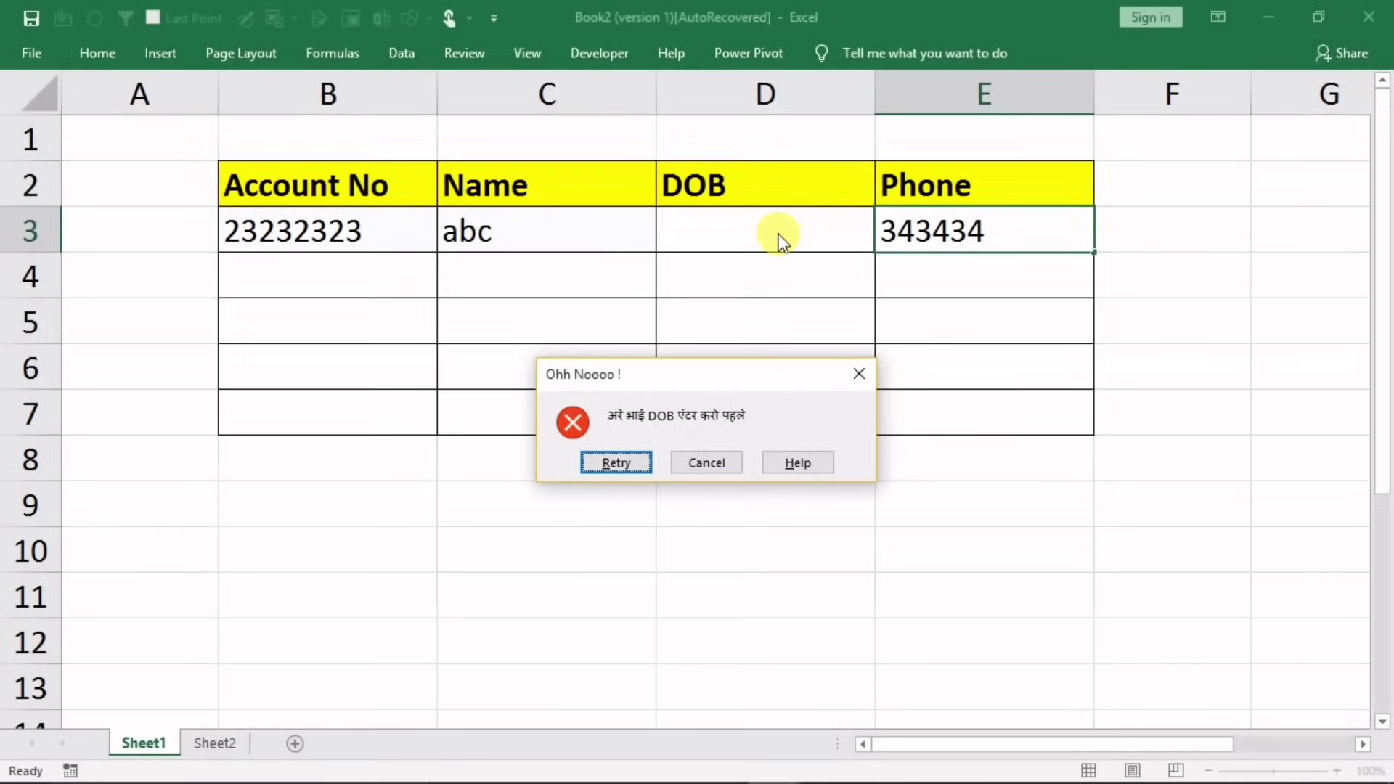
pyautogui.click(858, 372)
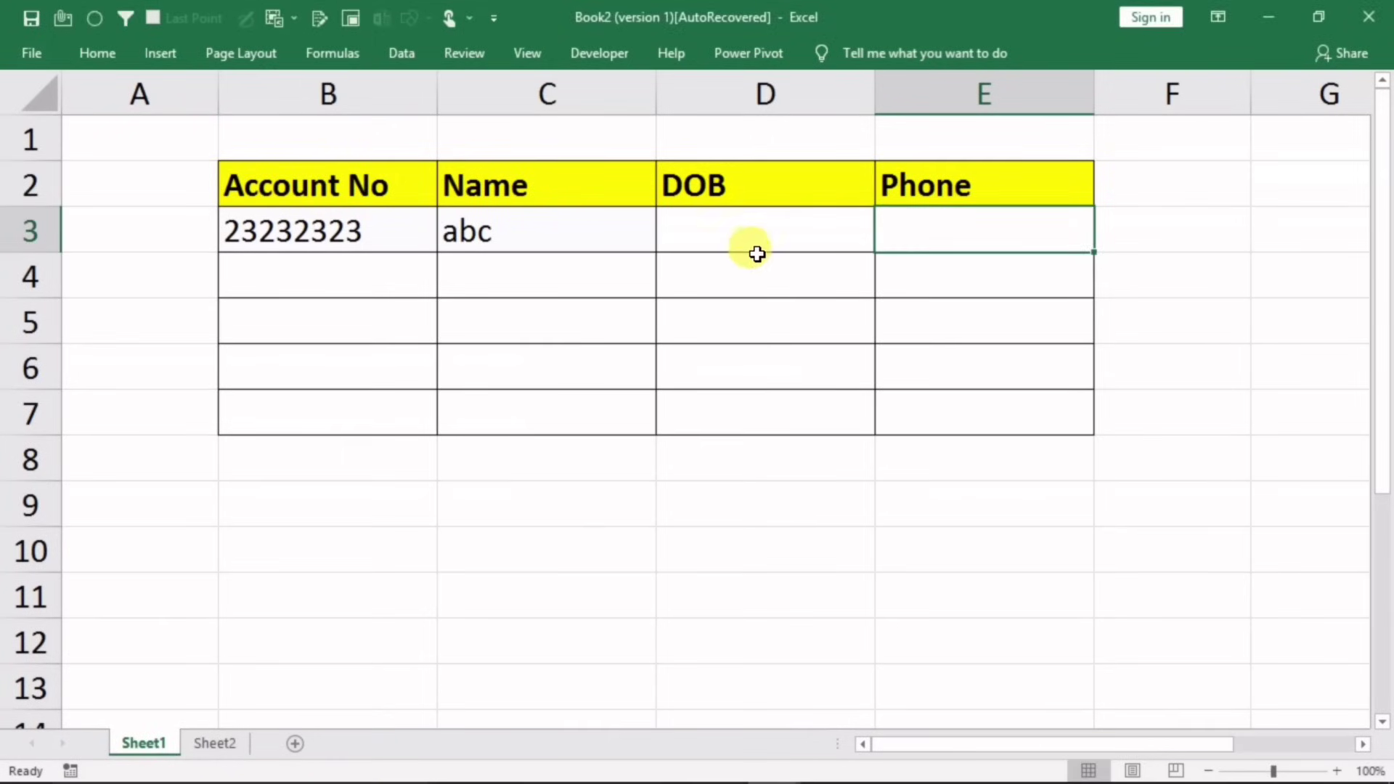
# Step: Enter the date of birth in the first record's DOB cell
pyautogui.click(751, 244)
pyautogui.write('1/')
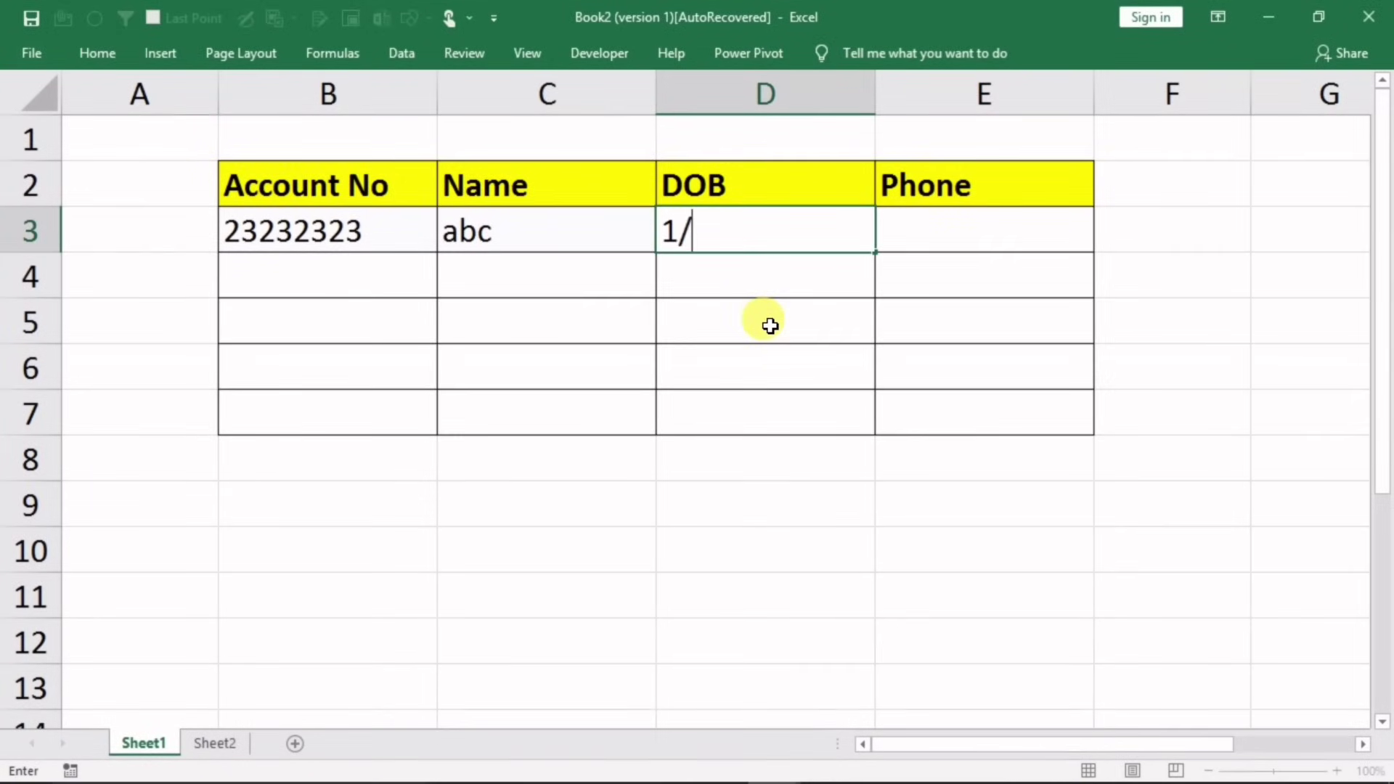
pyautogui.write('1/2020')
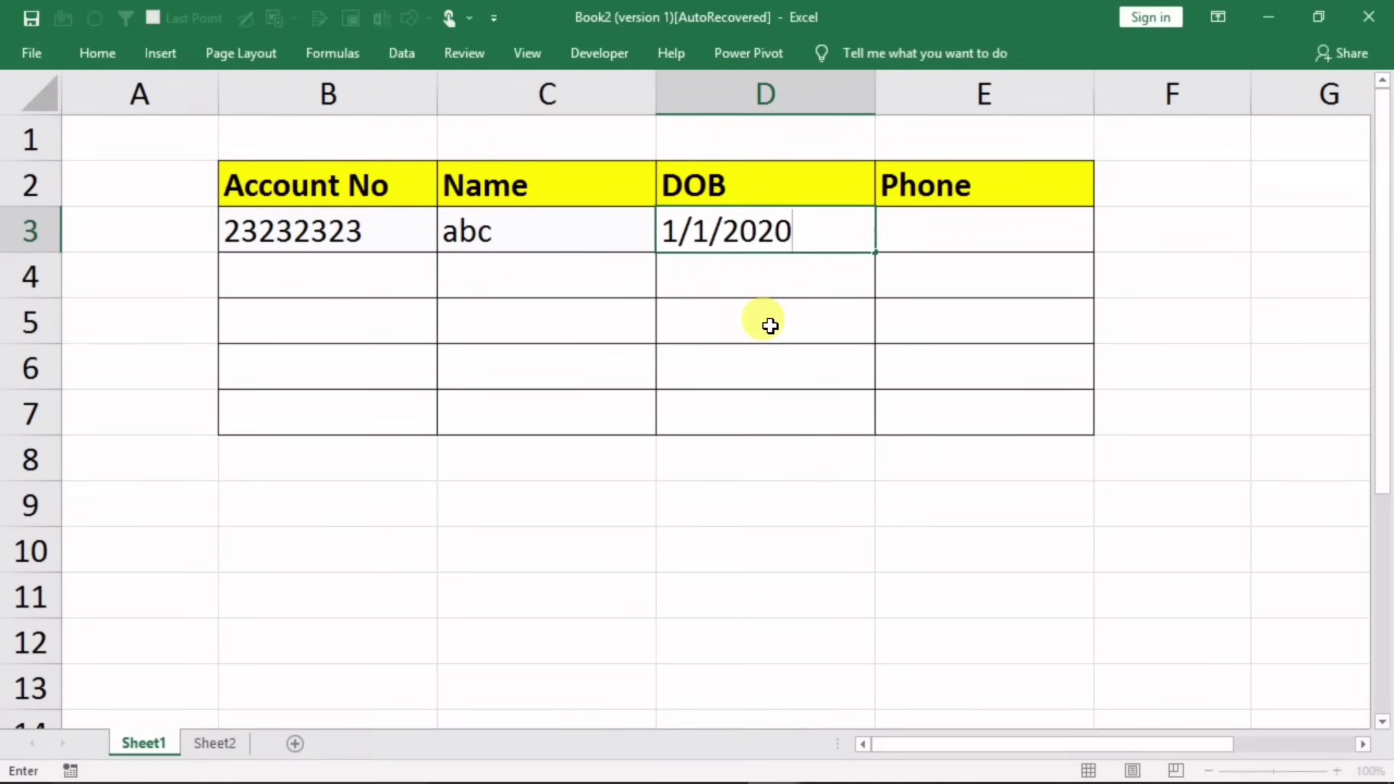
pyautogui.press('Tab')
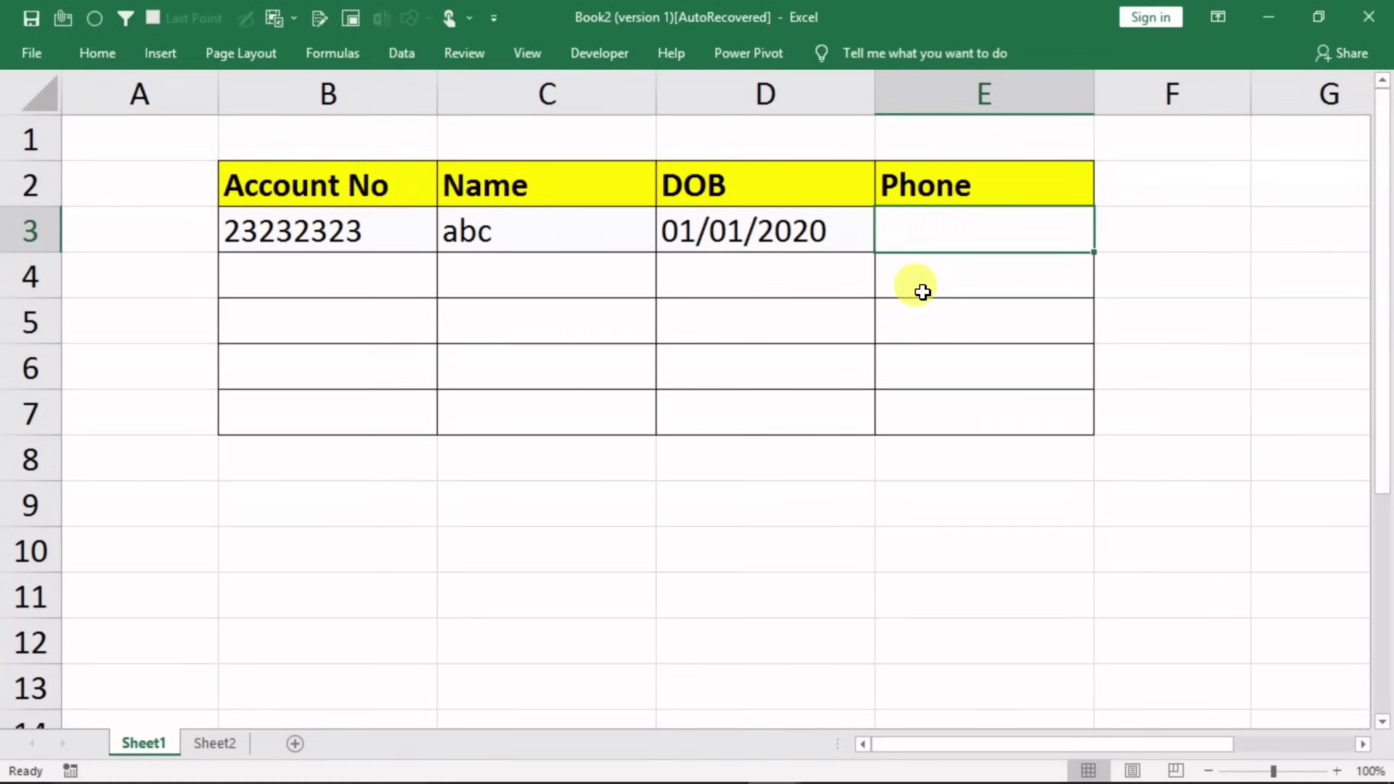
# Step: Try to enter an account number in the second record while the first record's phone is blank, and dismiss the alert
pyautogui.click(368, 273)
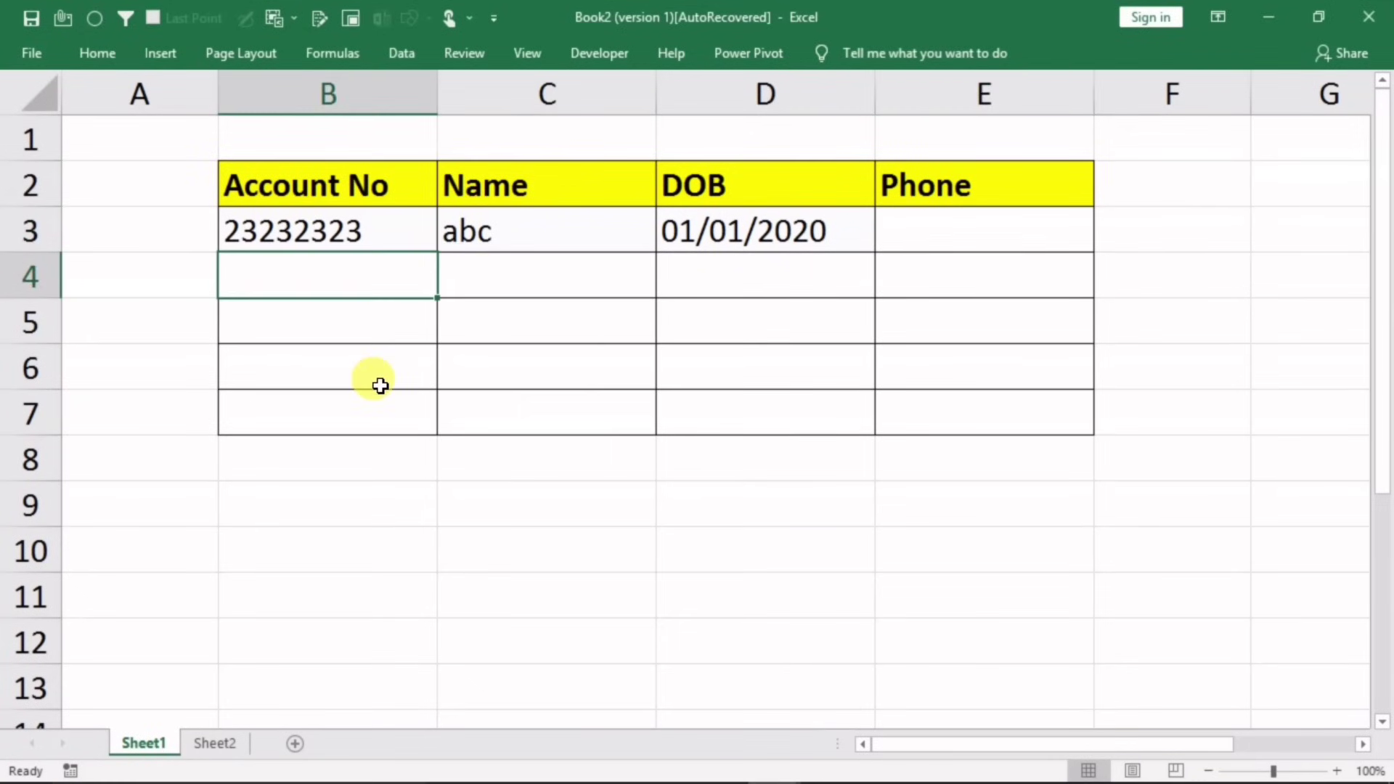
pyautogui.write('32323232')
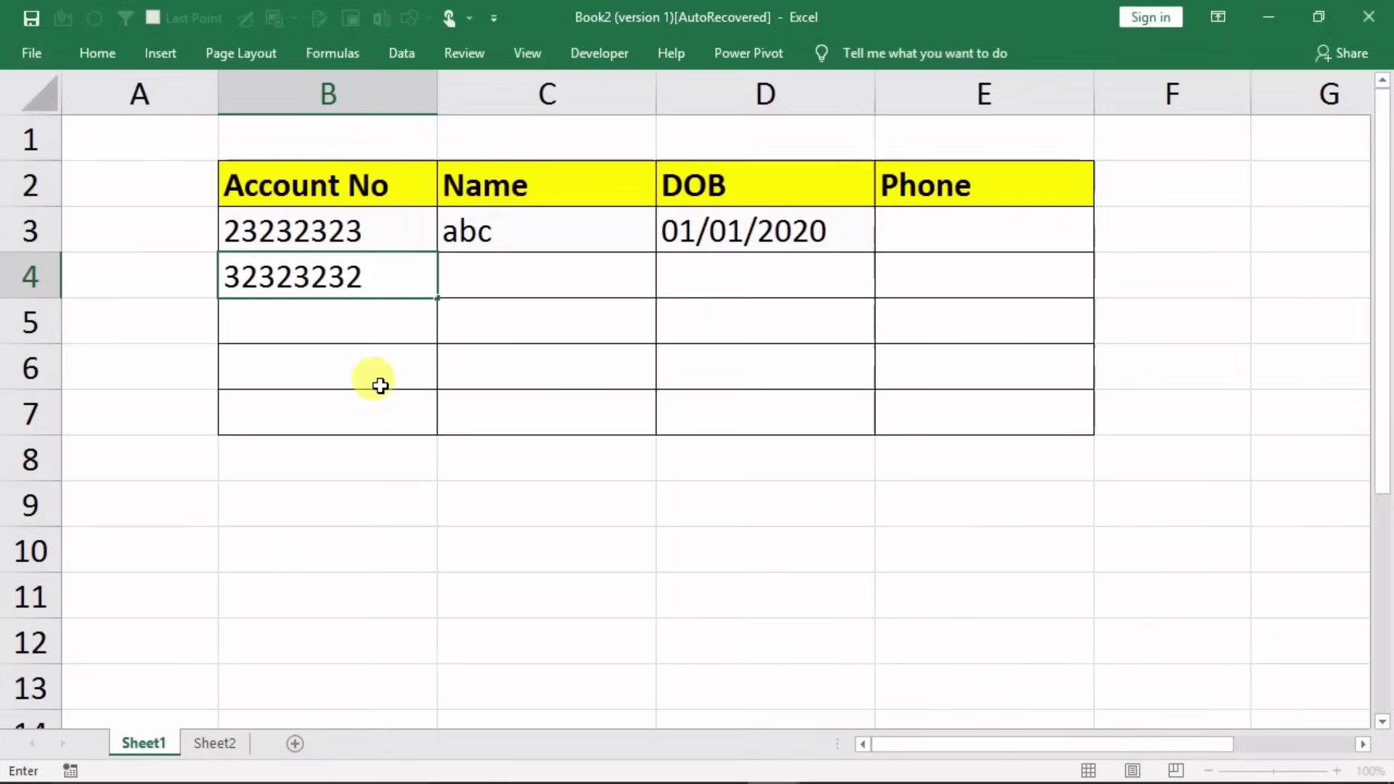
pyautogui.press('Return')
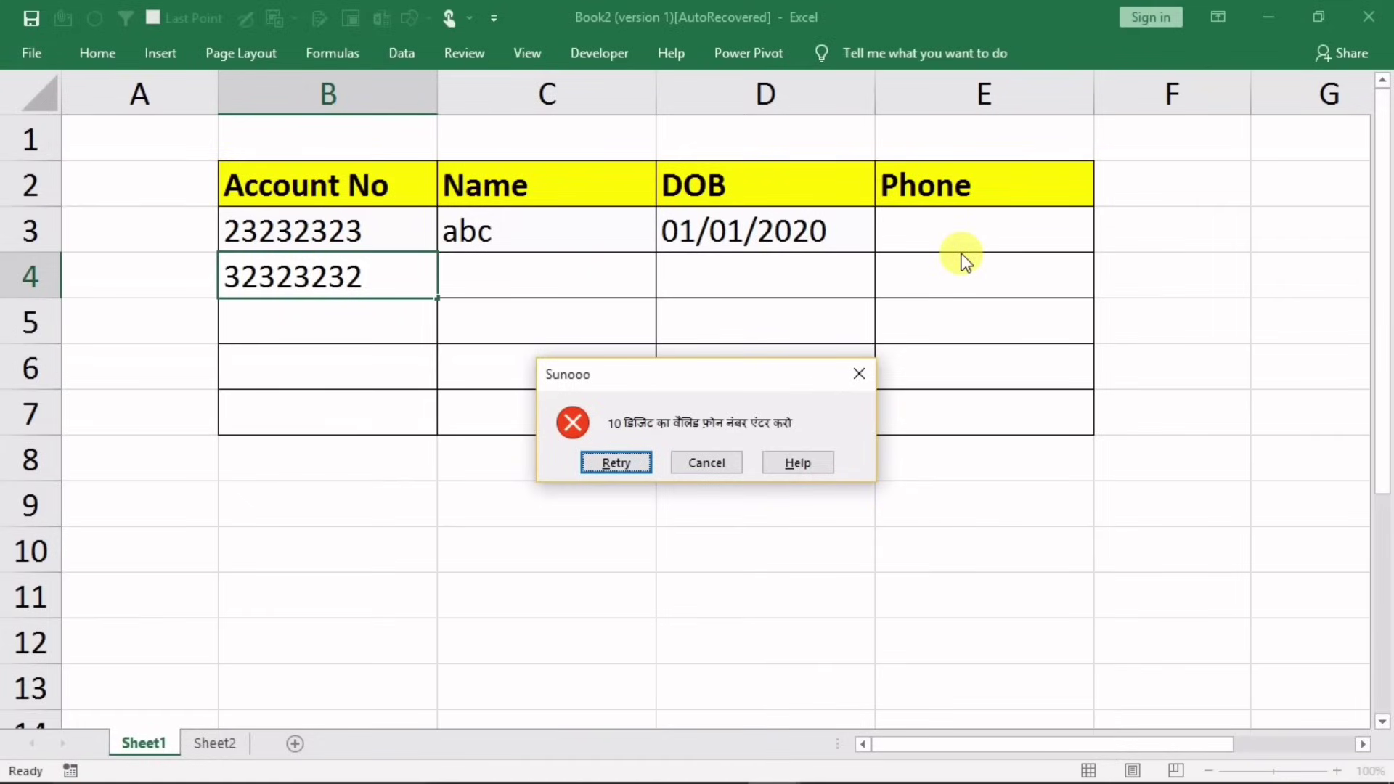
pyautogui.click(858, 374)
# Step: Select the first record's cells from Account No through Phone
pyautogui.click(554, 233)
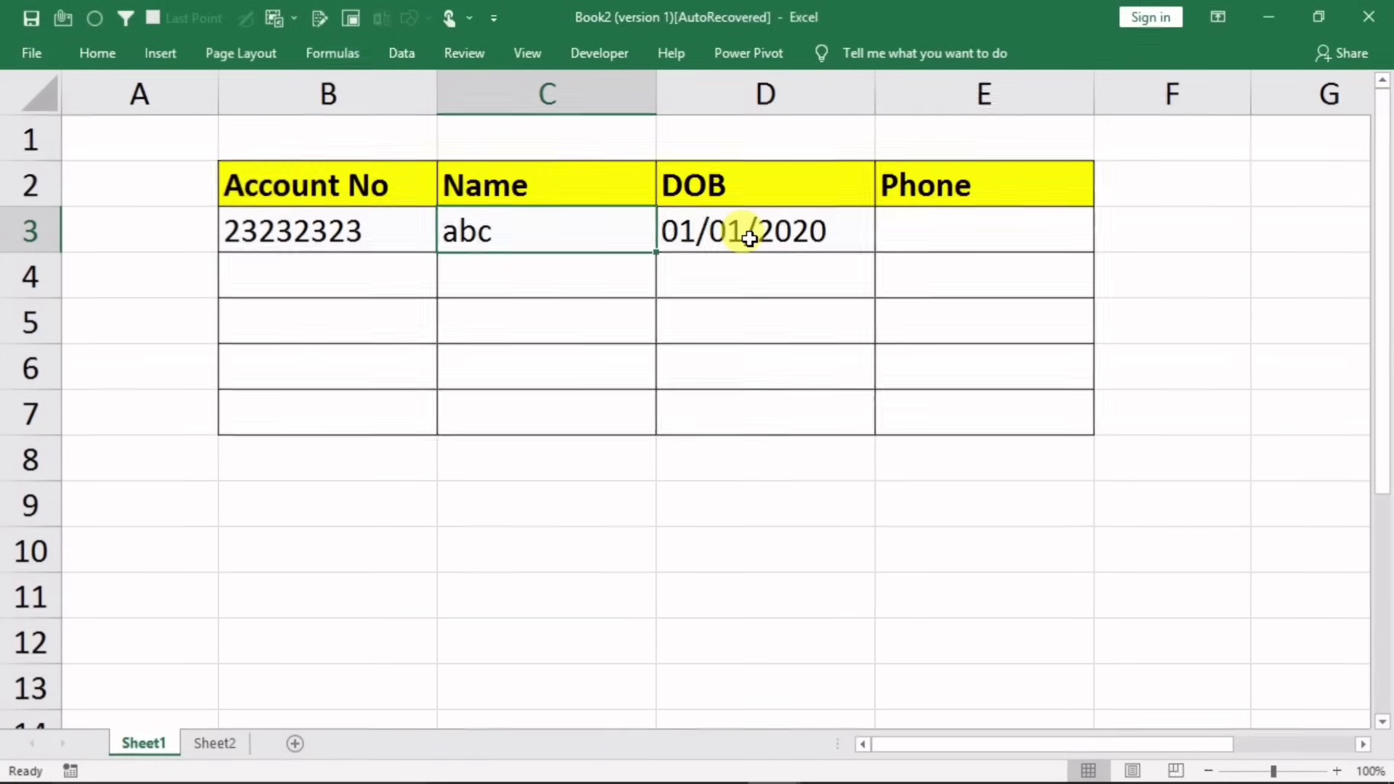
pyautogui.click(393, 231)
pyautogui.moveTo(394, 231); pyautogui.dragTo(911, 232)
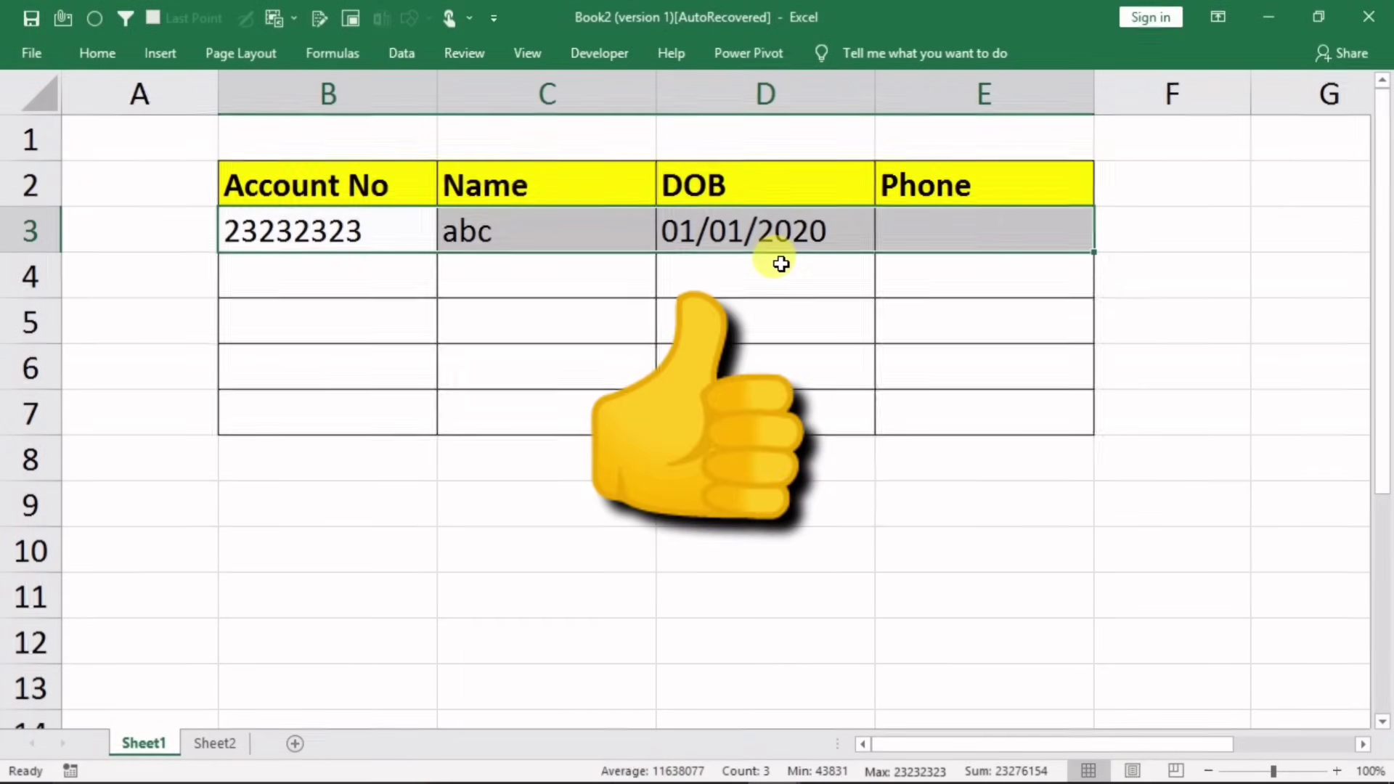
# Step: Look over the tables on Sheet2 and Sheet1, and return to the first item's Address cell on Sheet2
pyautogui.click(199, 742)
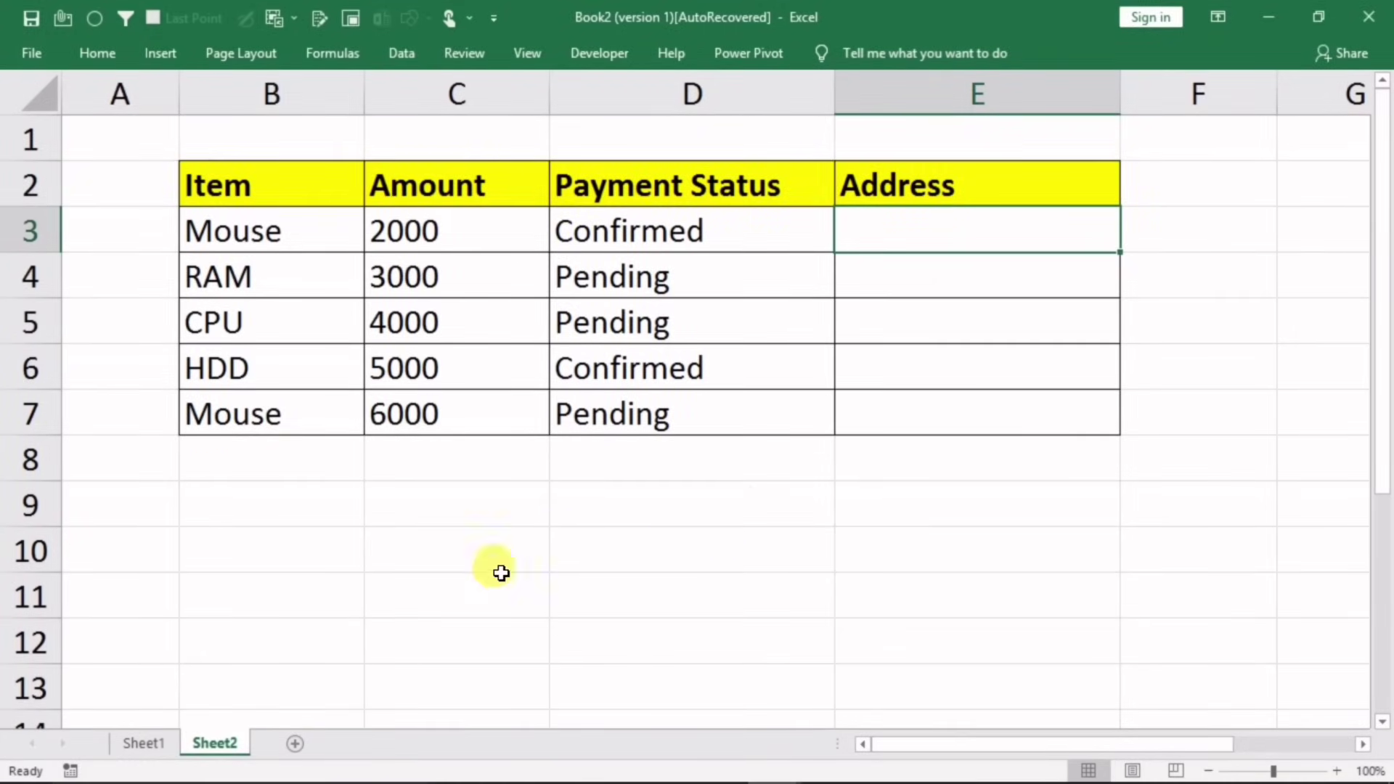
pyautogui.click(141, 740)
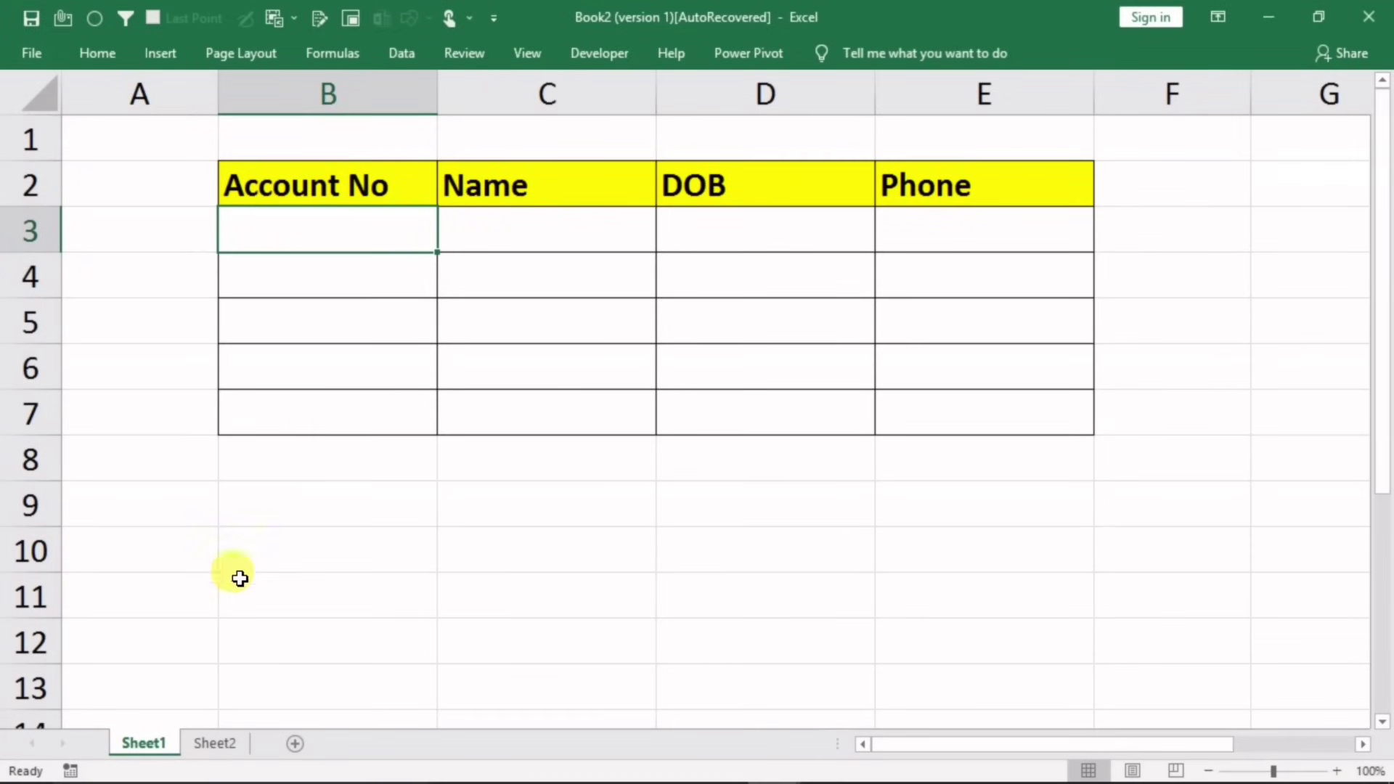
pyautogui.click(215, 743)
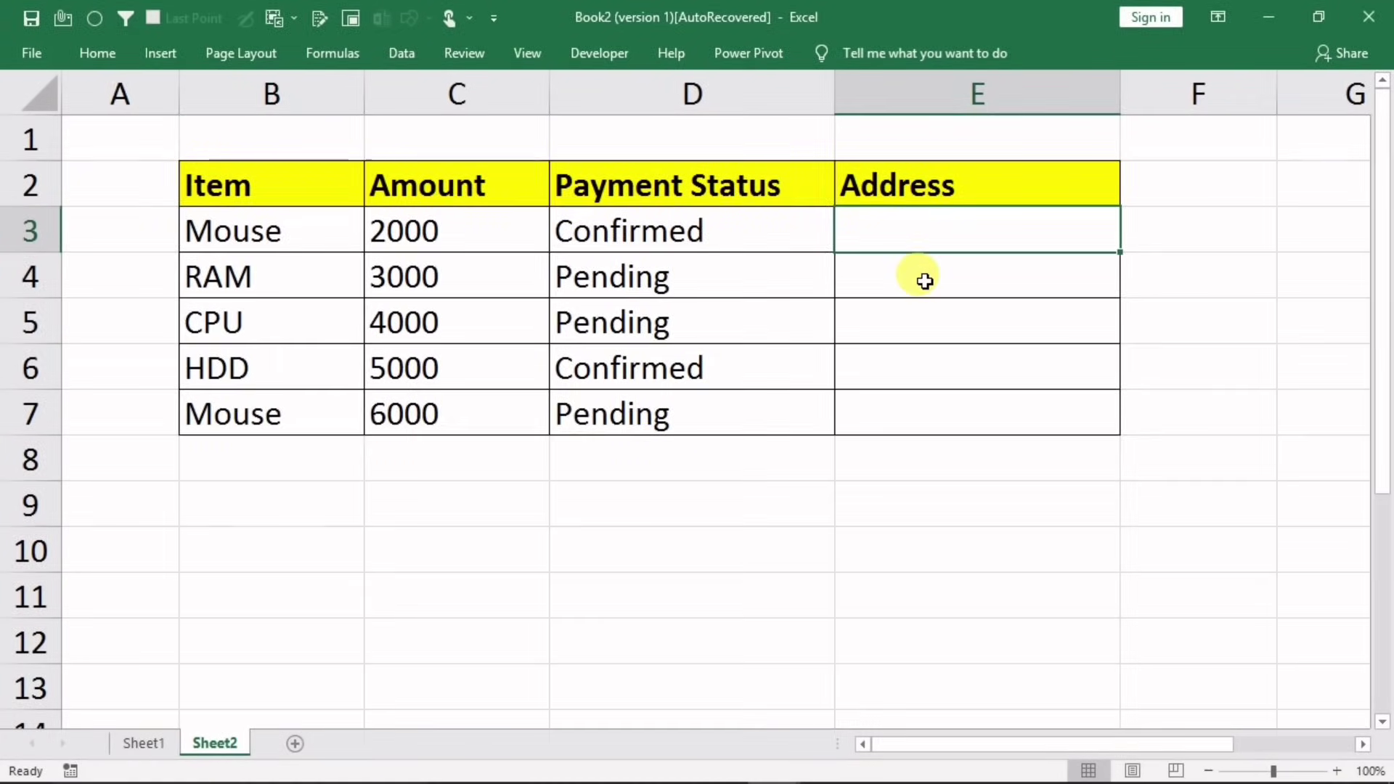
pyautogui.click(700, 234)
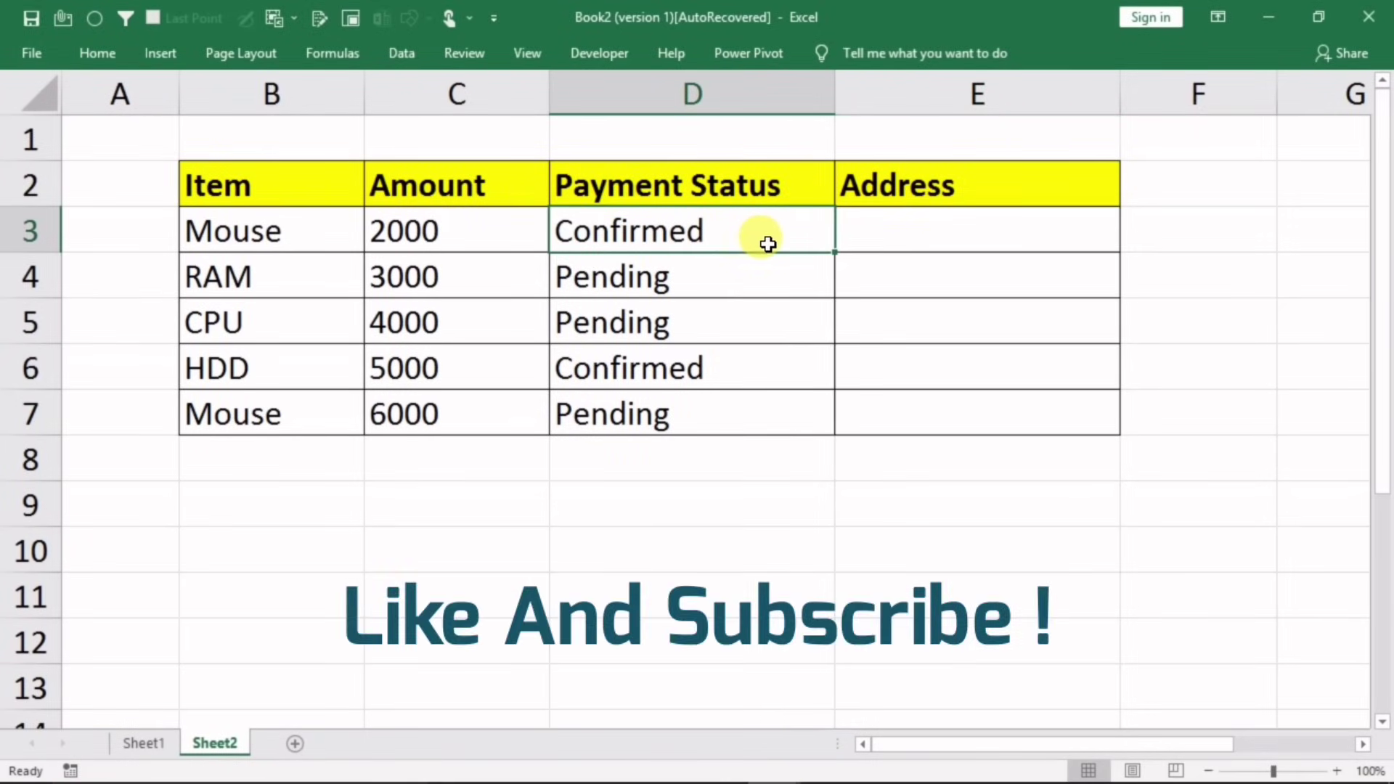
pyautogui.click(940, 231)
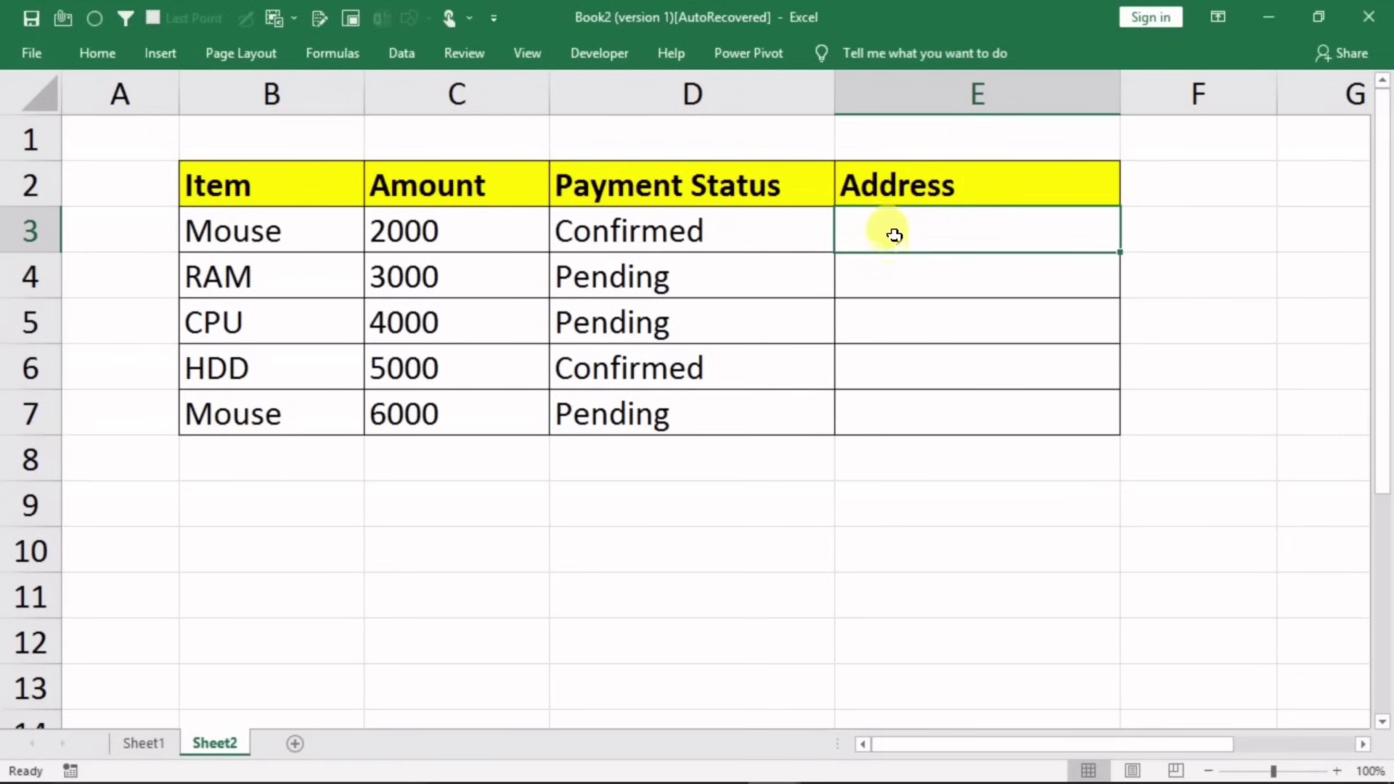
# Step: Start a data validation rule for the Address cells E3:E7 and set it to allow Custom criteria
pyautogui.moveTo(894, 235); pyautogui.dragTo(908, 422)
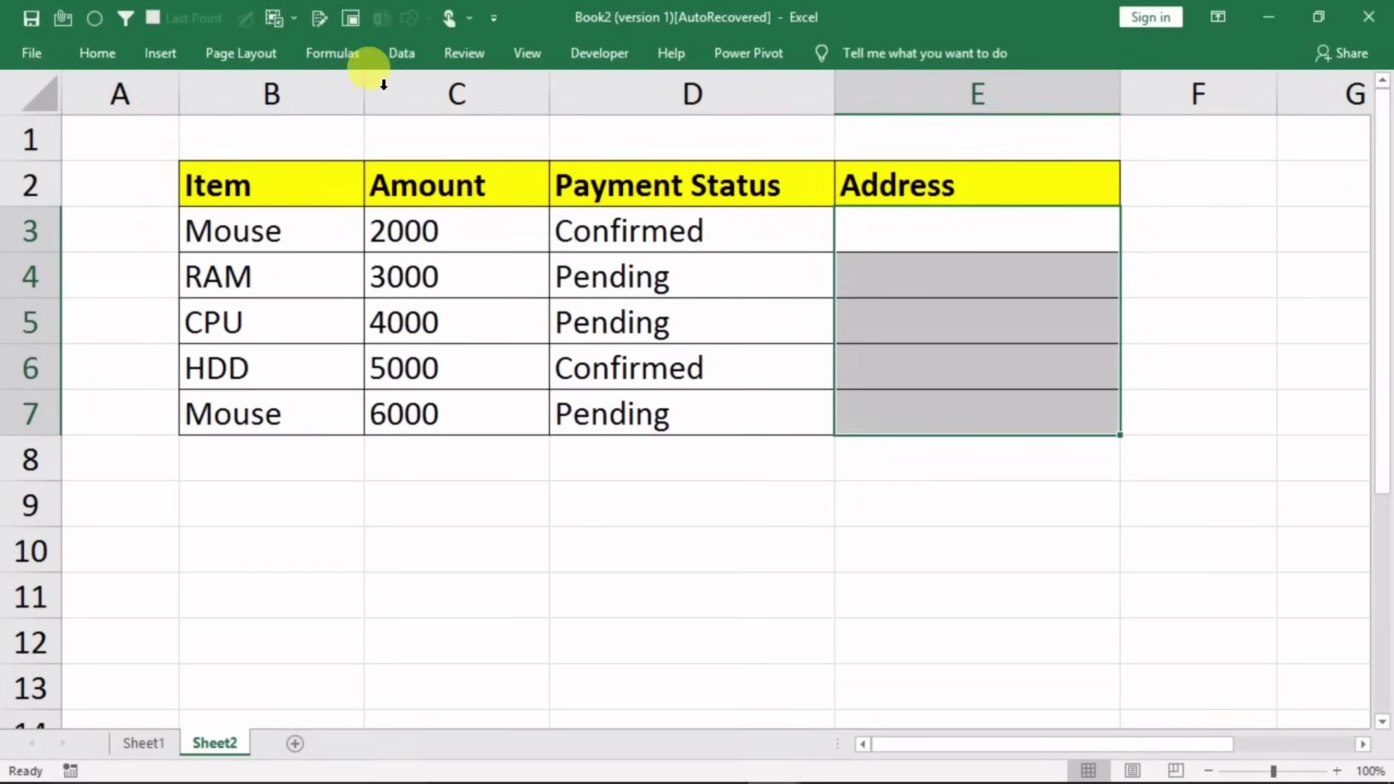
pyautogui.click(400, 51)
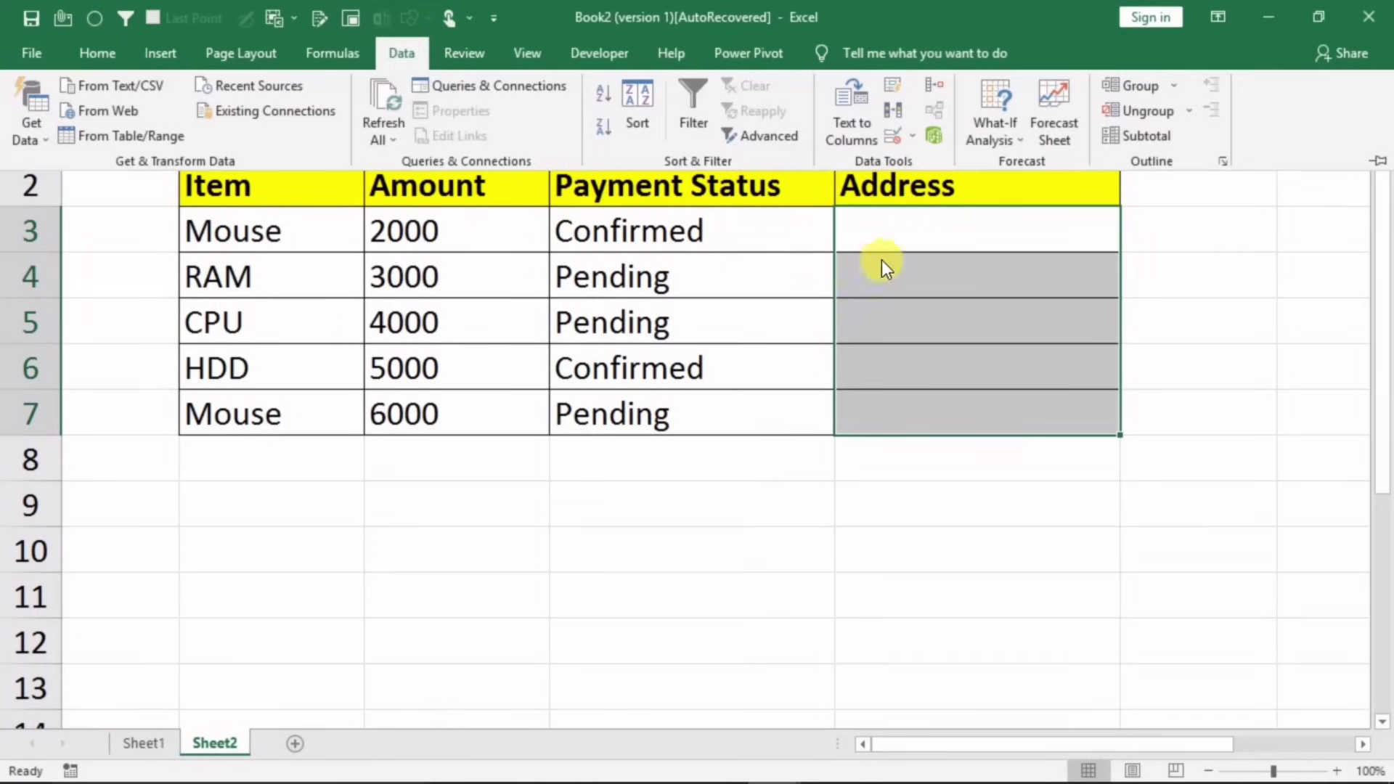
pyautogui.click(897, 135)
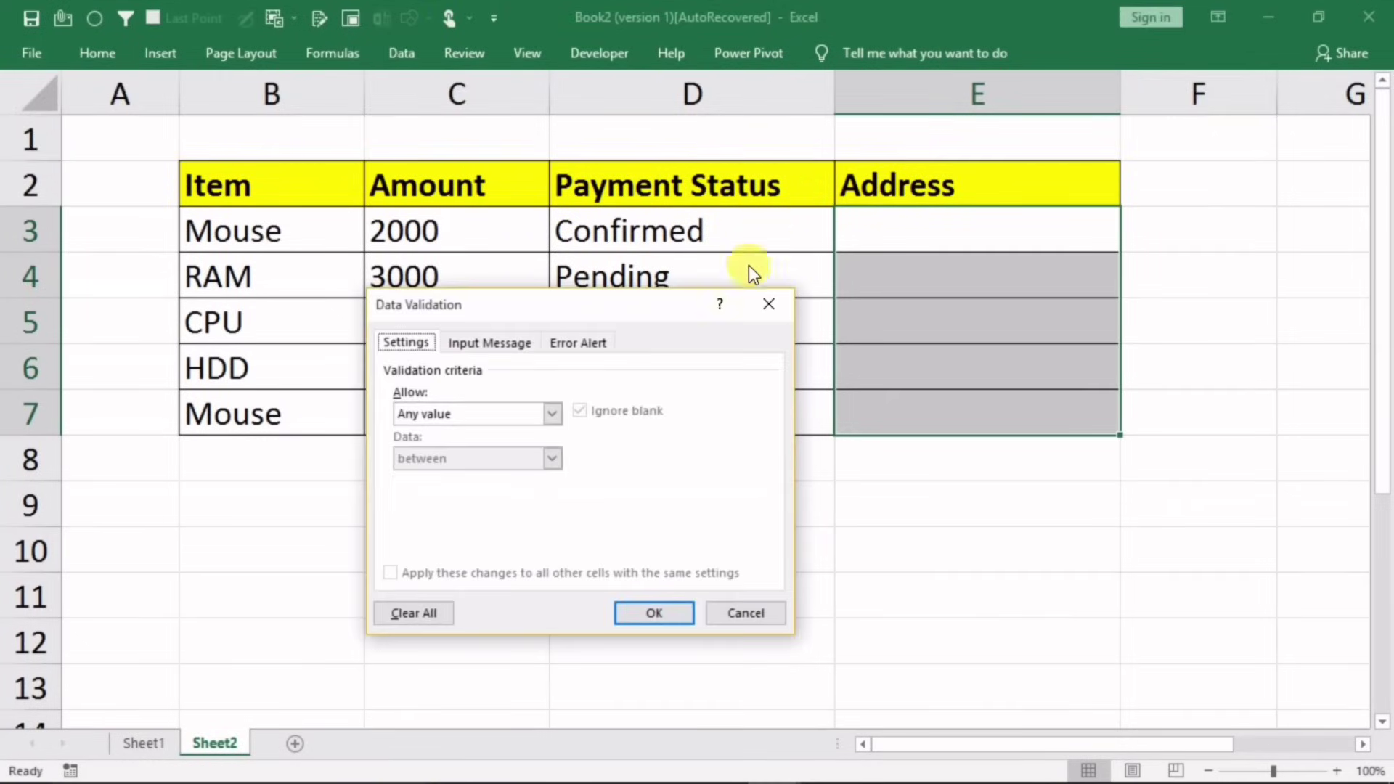
pyautogui.moveTo(657, 319); pyautogui.dragTo(622, 203)
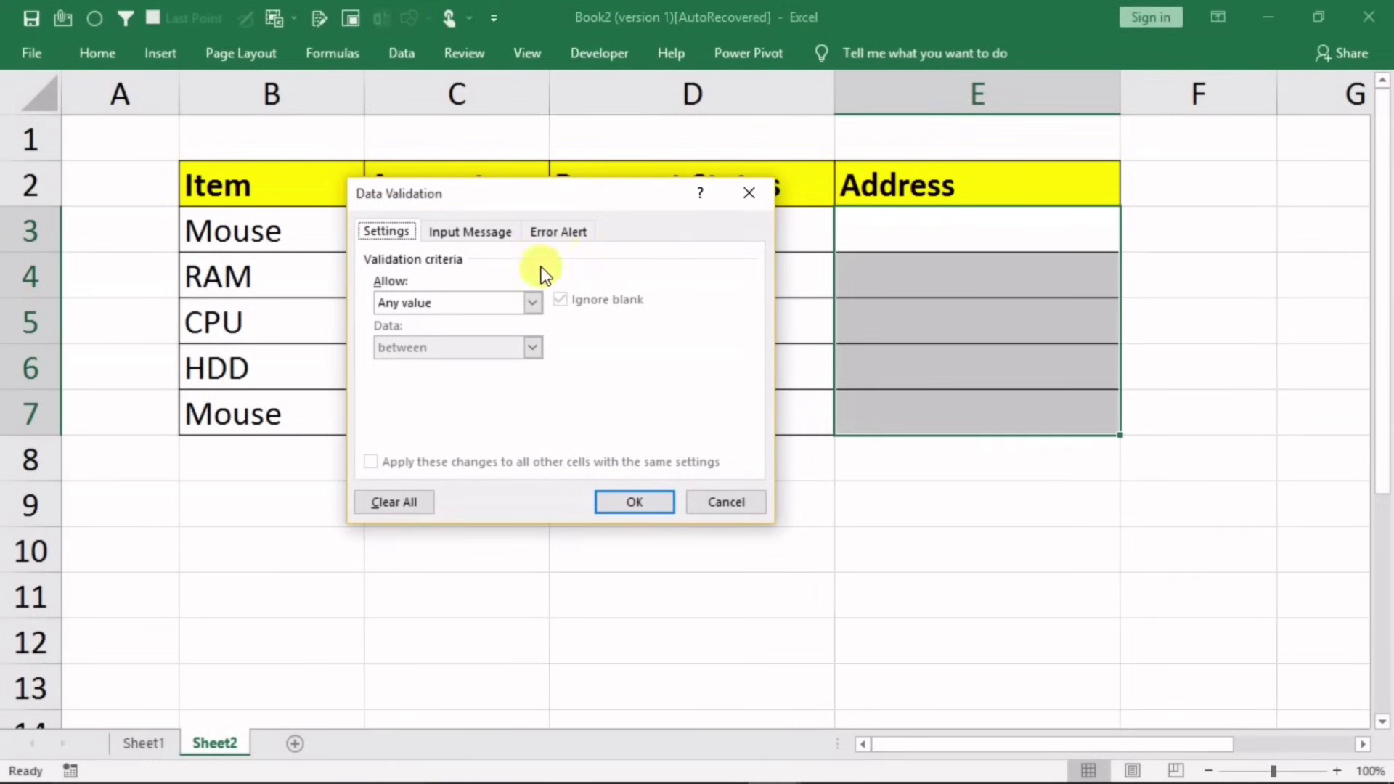
pyautogui.click(513, 303)
pyautogui.click(421, 419)
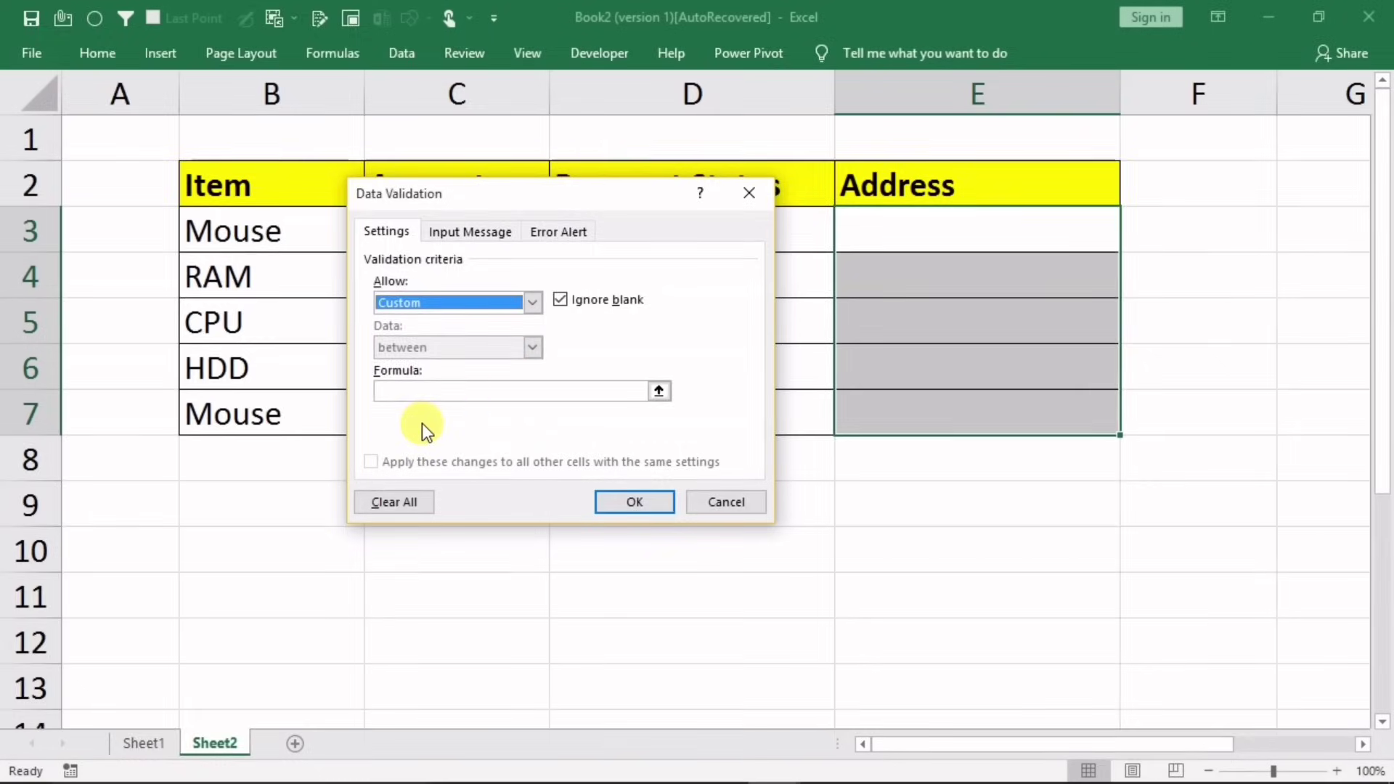
# Step: Enter the validation formula =D3="confirmed" and open the rule's error alert settings
pyautogui.click(425, 392)
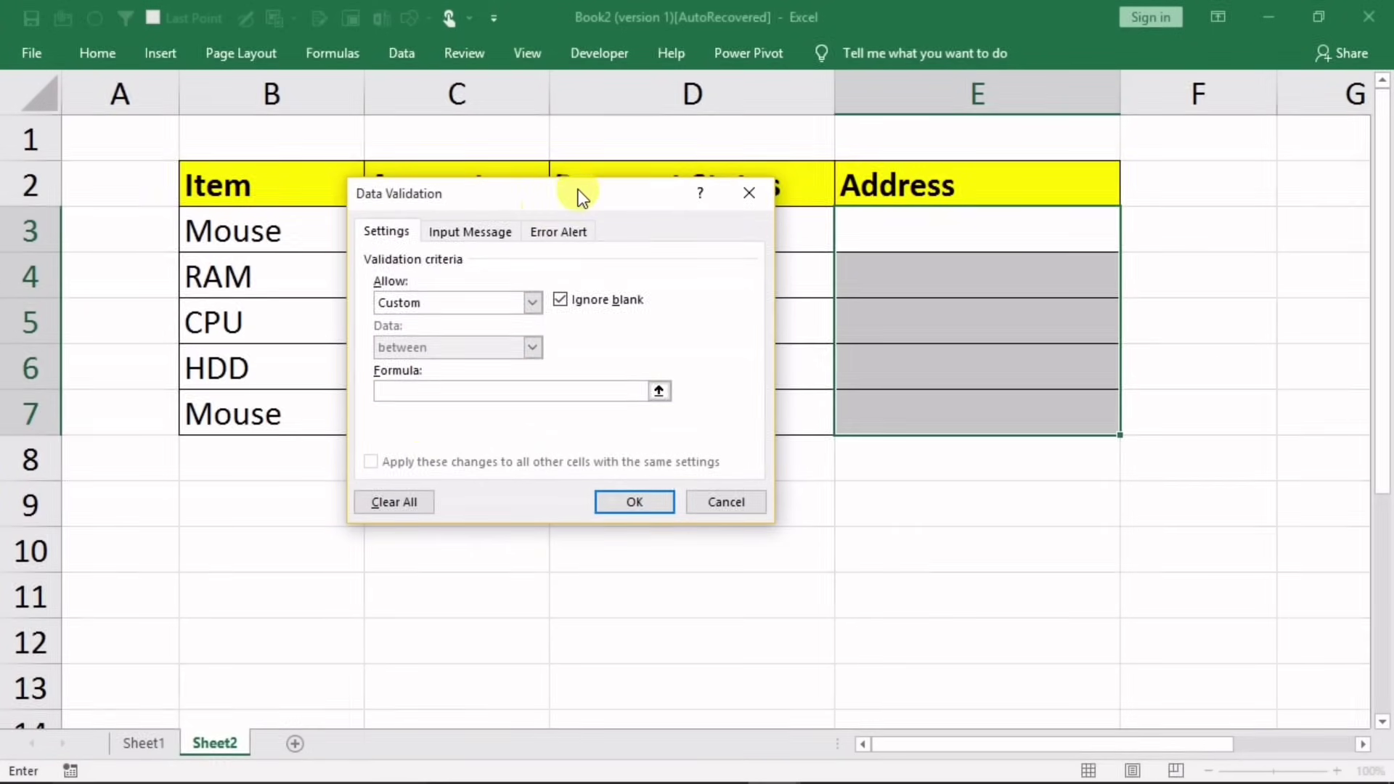
pyautogui.moveTo(579, 193); pyautogui.dragTo(610, 333)
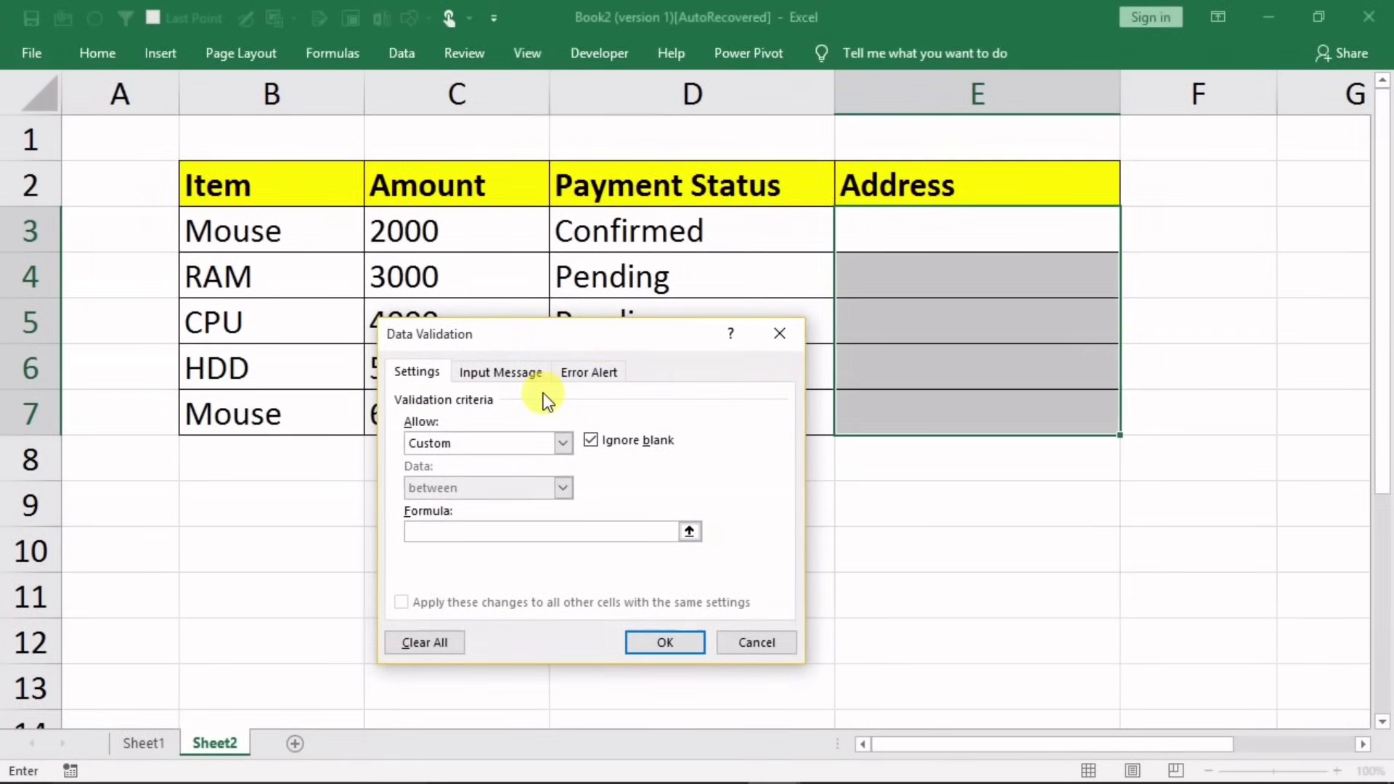
pyautogui.write('=')
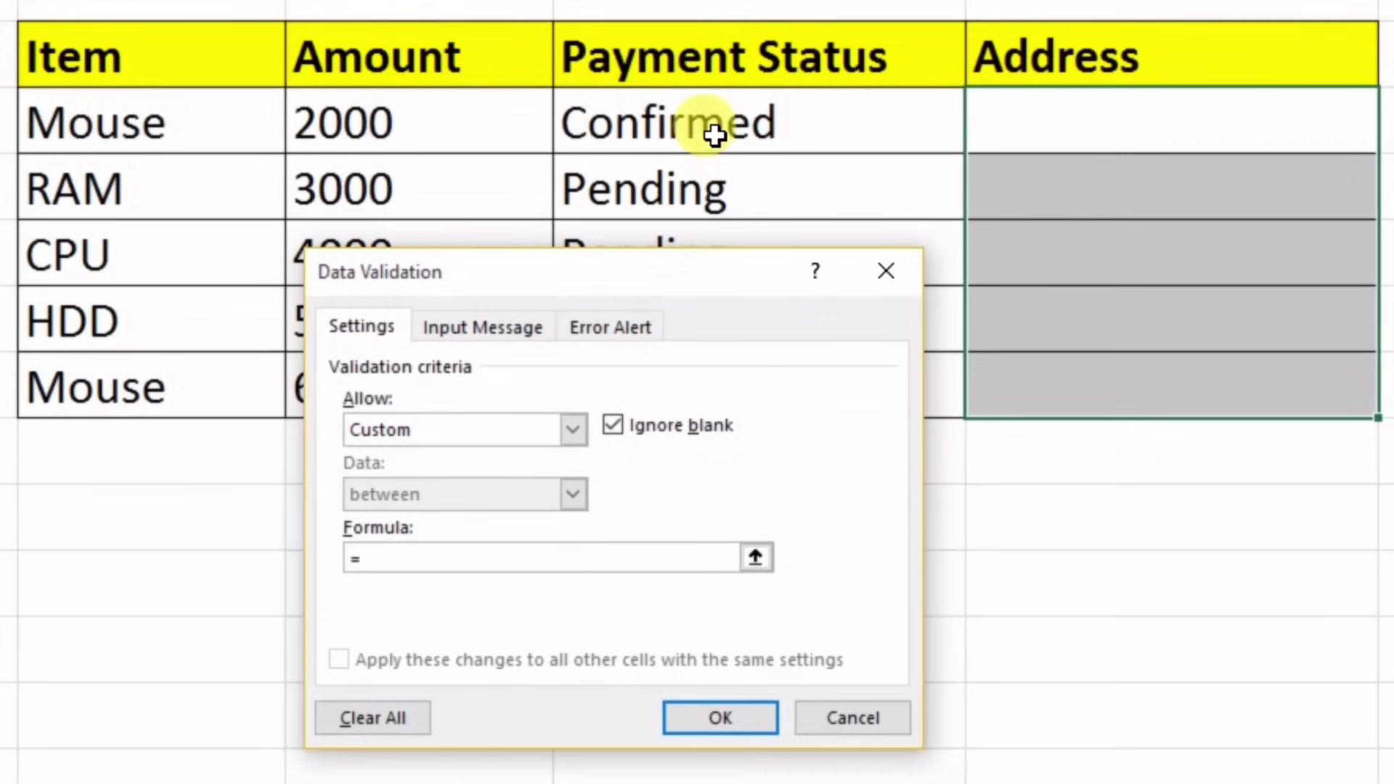
pyautogui.click(661, 240)
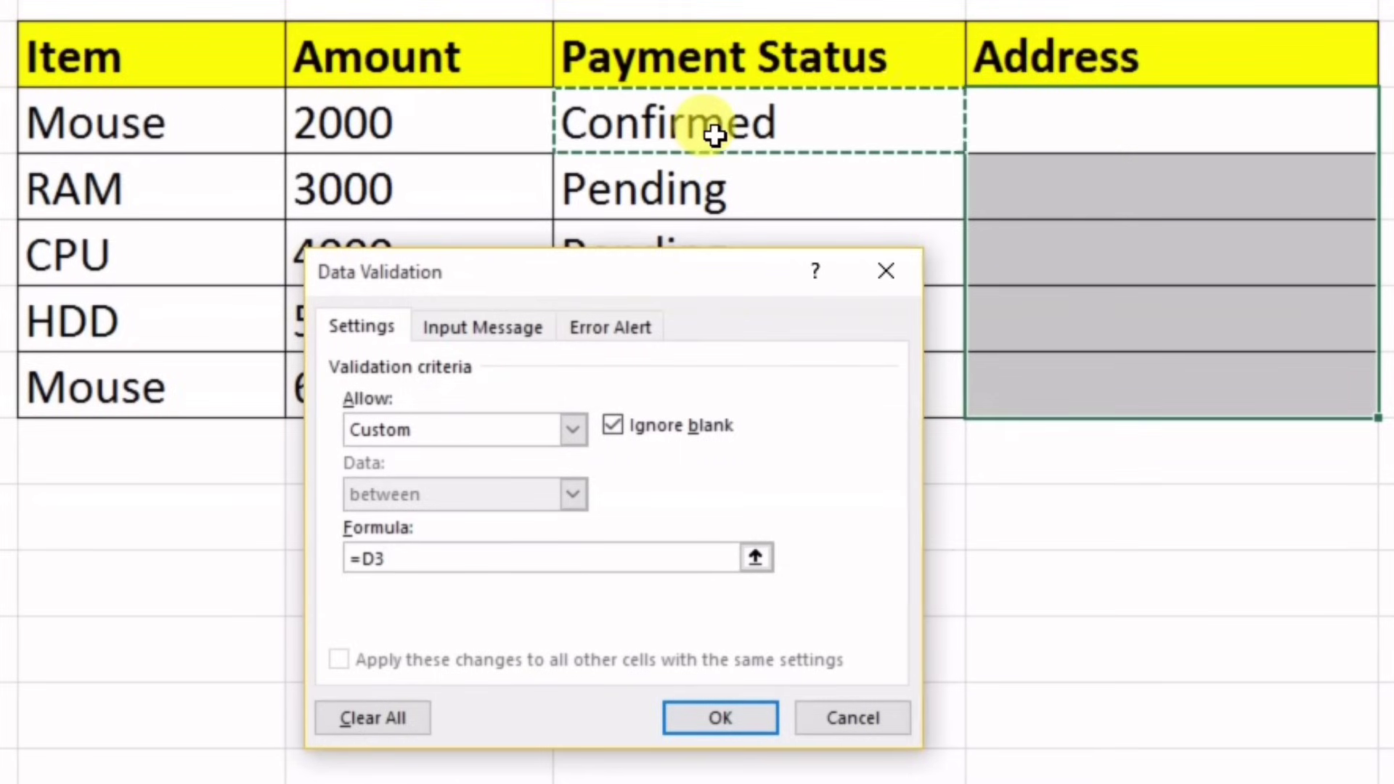
pyautogui.write('=')
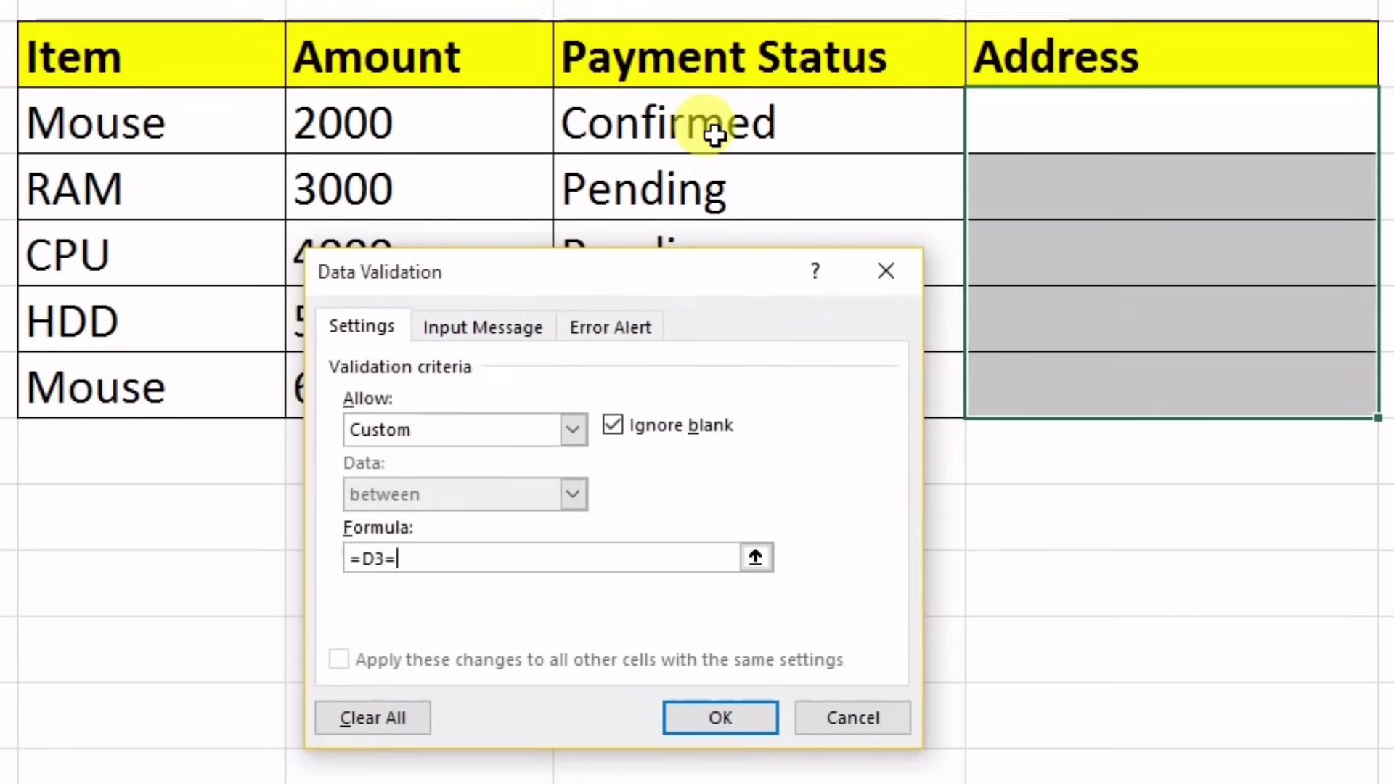
pyautogui.write('"con')
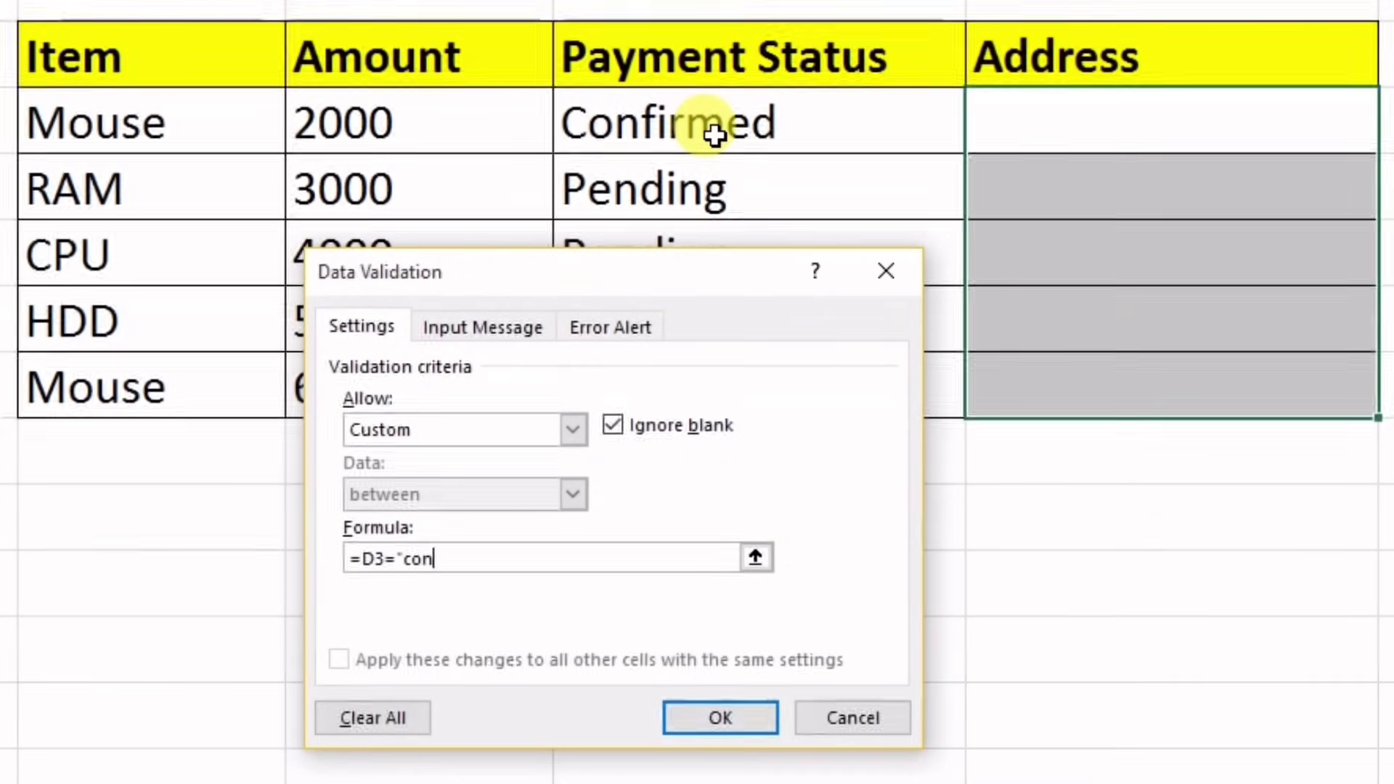
pyautogui.write('firmed')
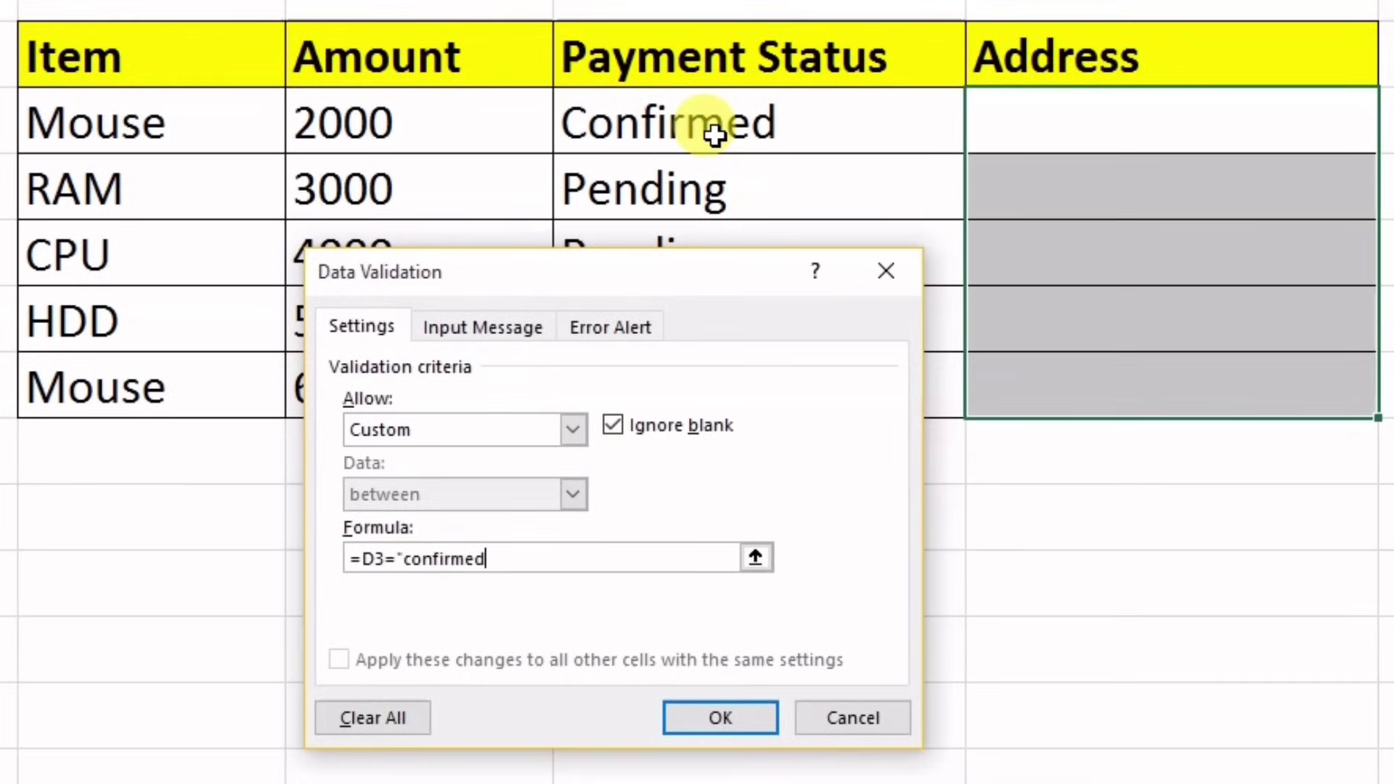
pyautogui.write('"')
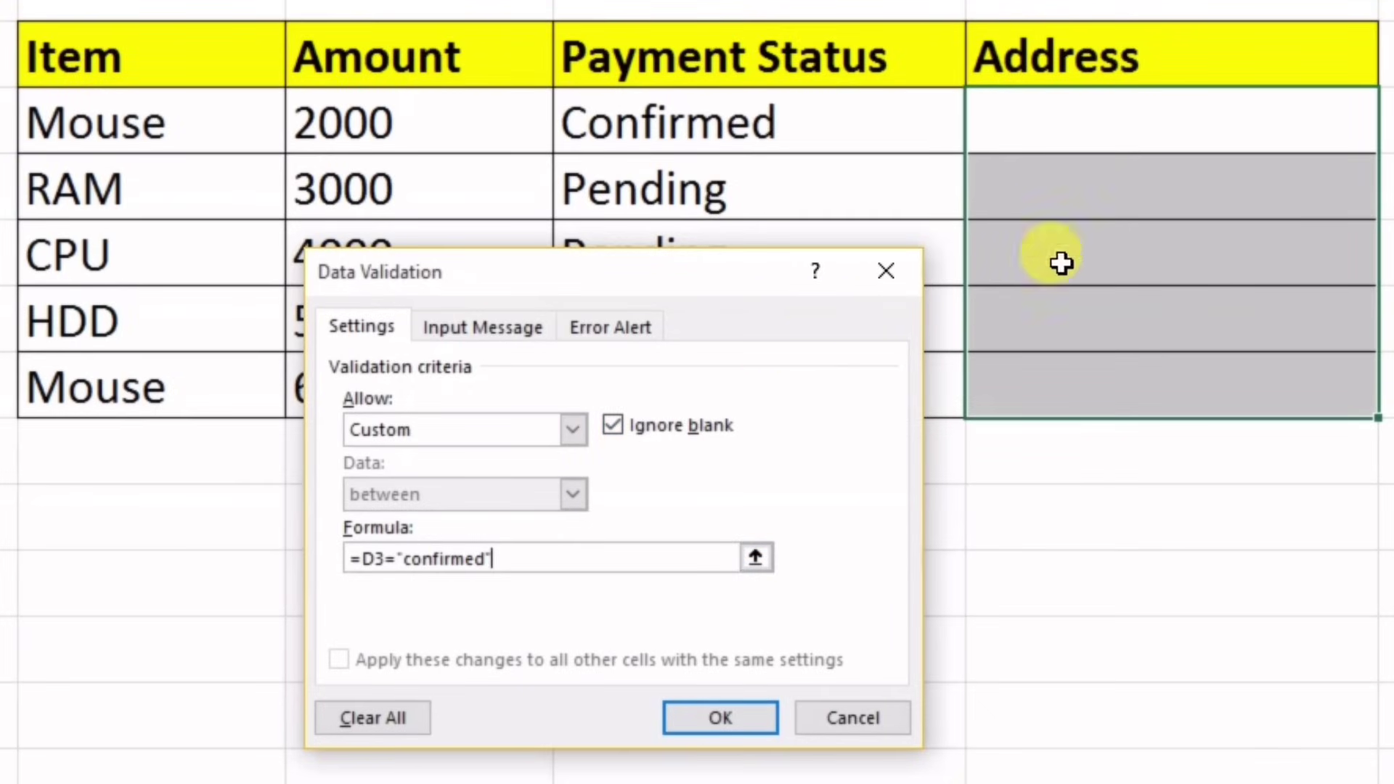
pyautogui.click(589, 331)
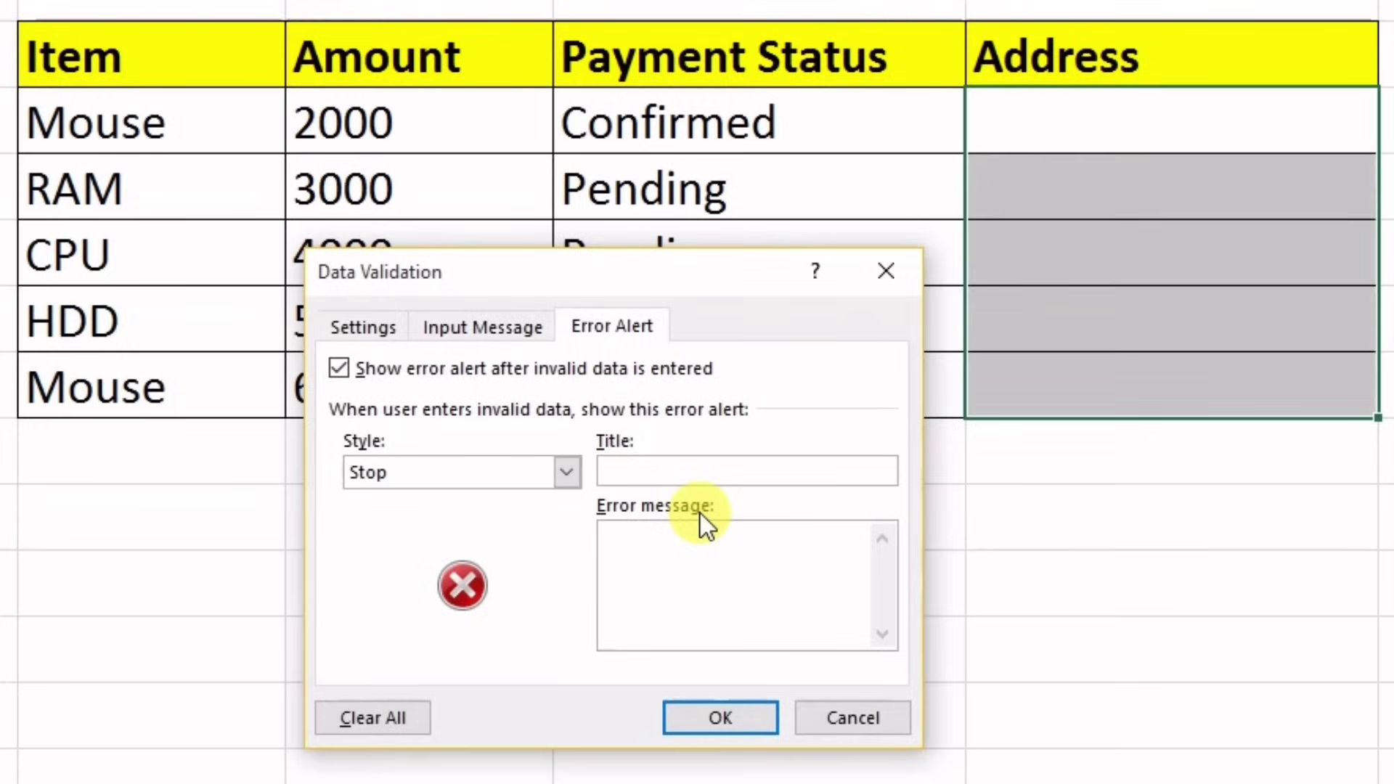
pyautogui.write('Stoppppp')
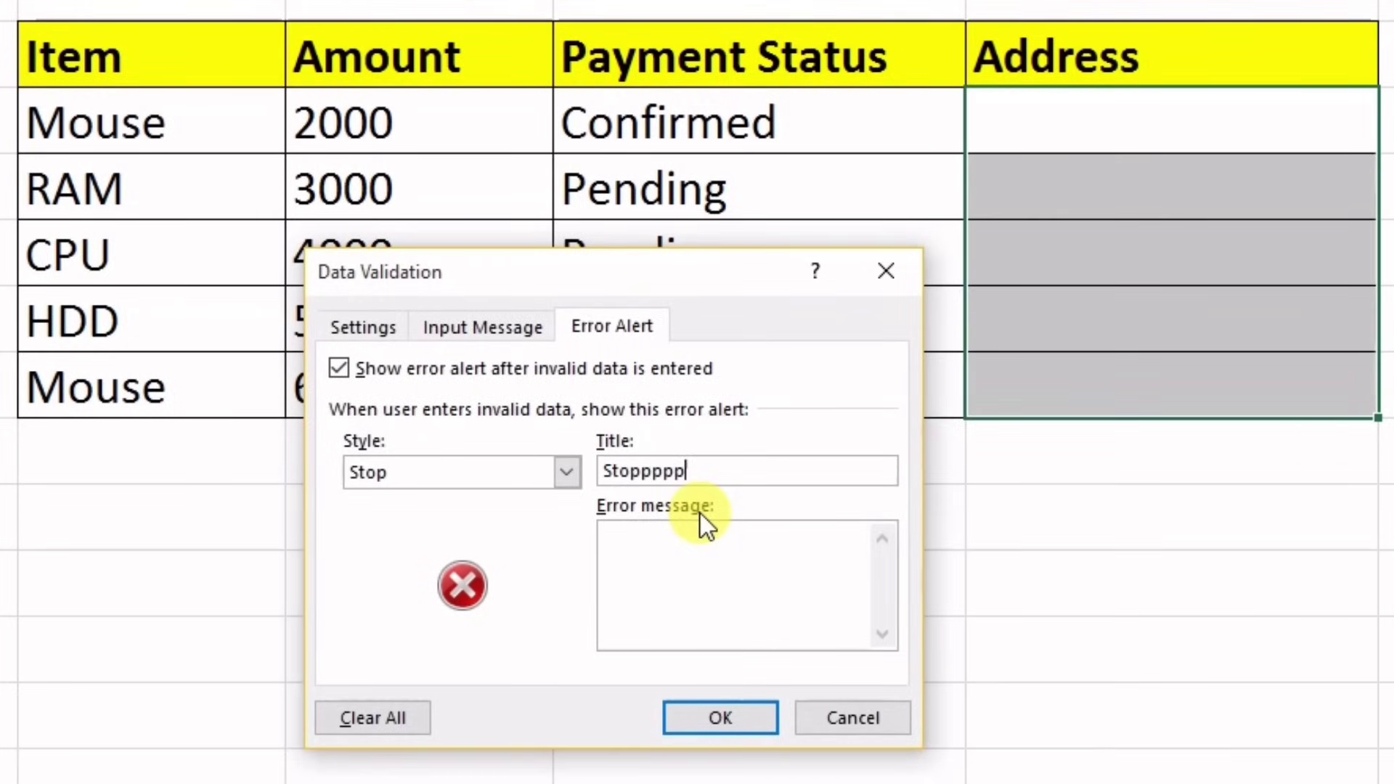
pyautogui.press('BackSpace')
pyautogui.press('BackSpace')
pyautogui.press('BackSpace')
pyautogui.press('BackSpace')
pyautogui.press('BackSpace')
pyautogui.press('BackSpace')
pyautogui.press('BackSpace')
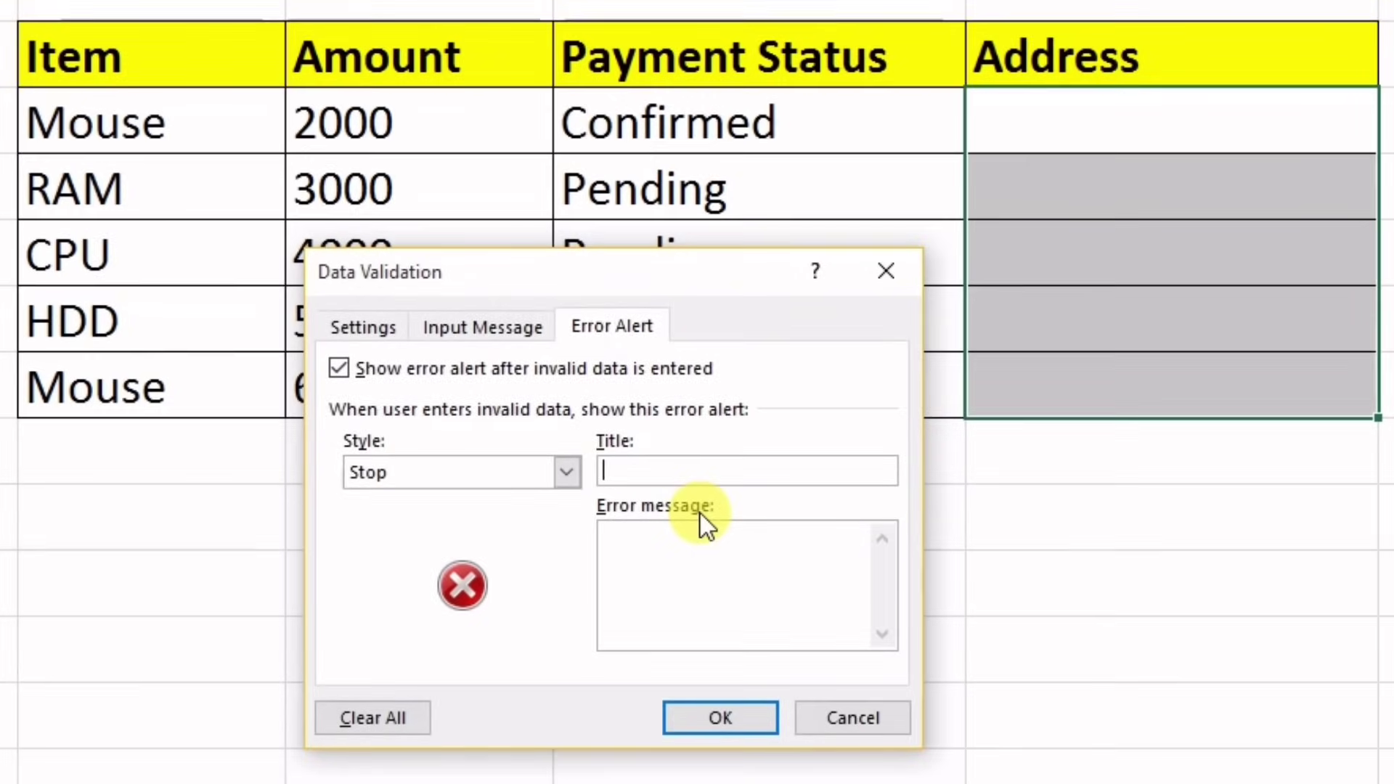
# Step: Set the error alert title to "Payment Pending" and its message to "payment is pending", and apply the validation rule
pyautogui.write('Pay')
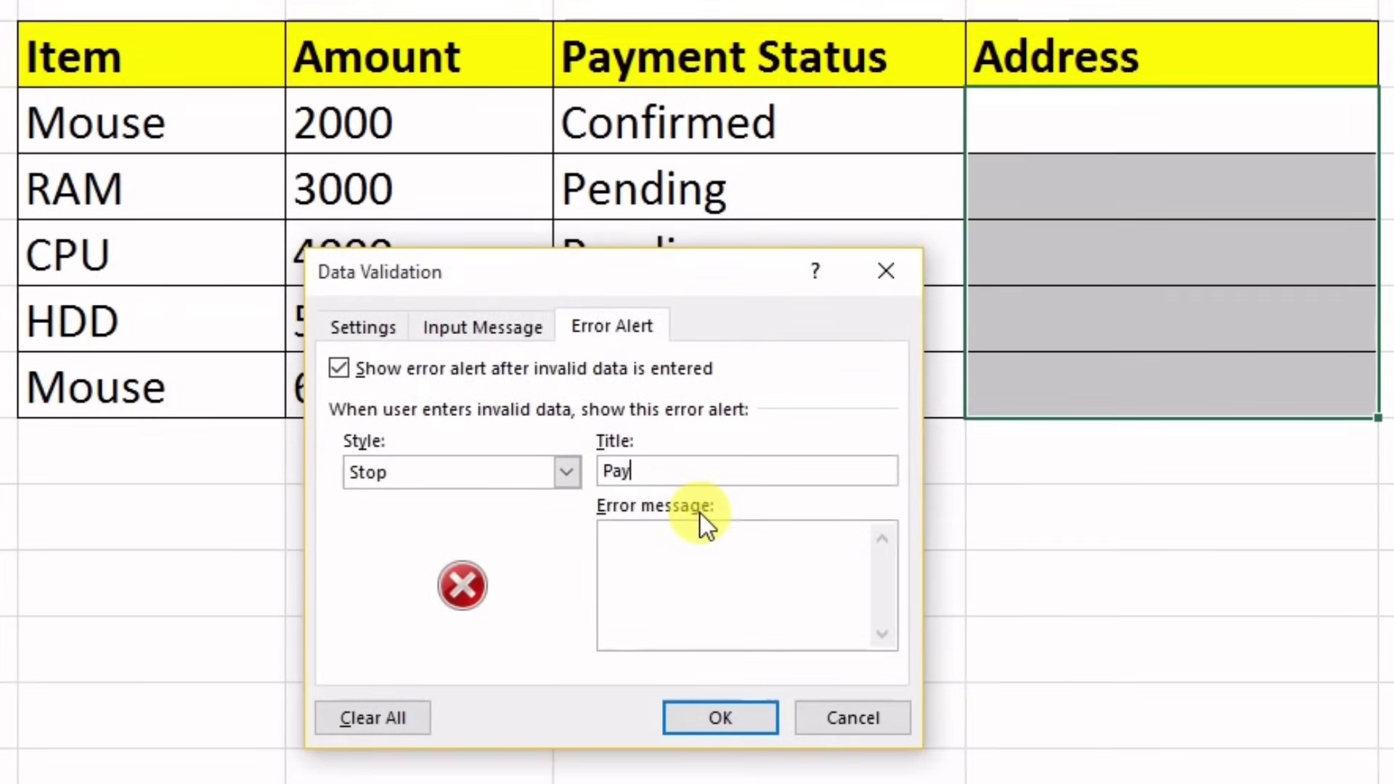
pyautogui.write('ment ')
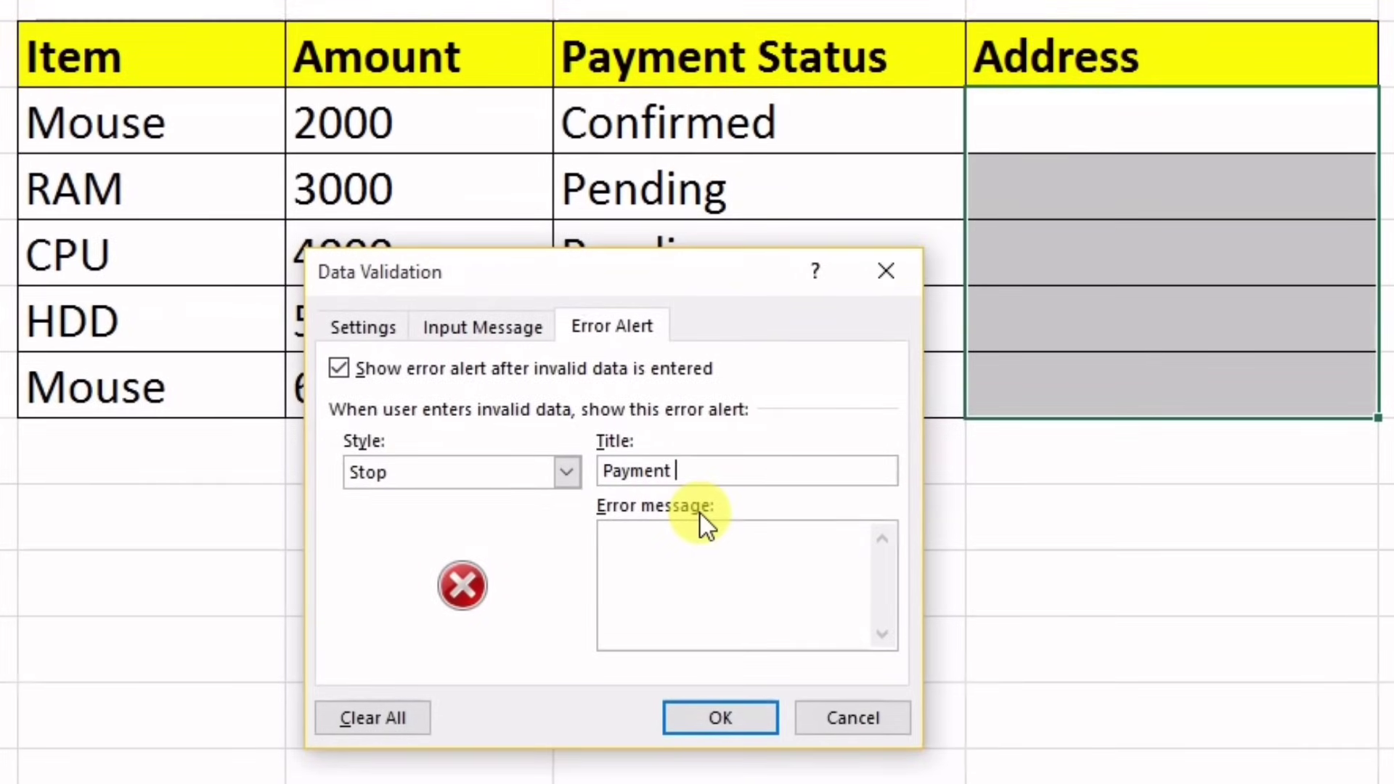
pyautogui.write('Pendin')
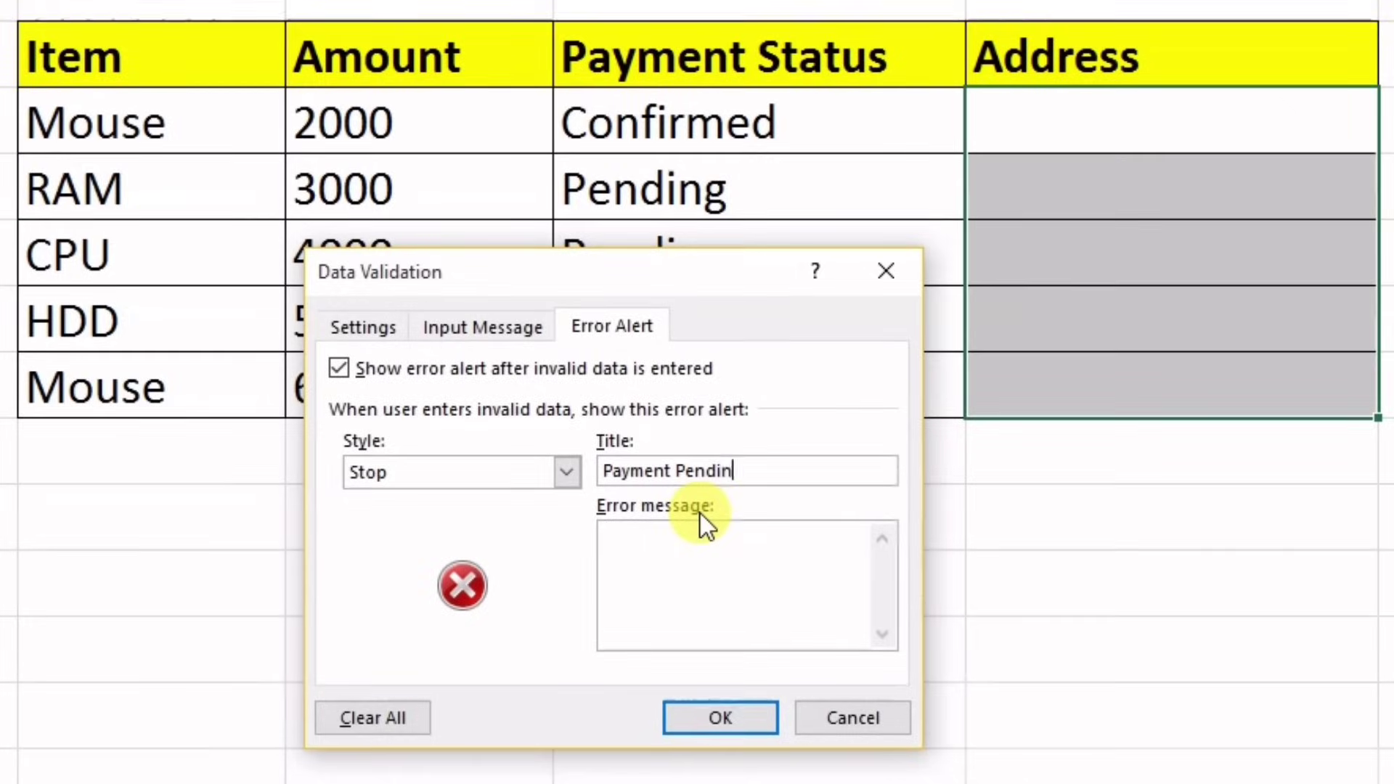
pyautogui.write('g')
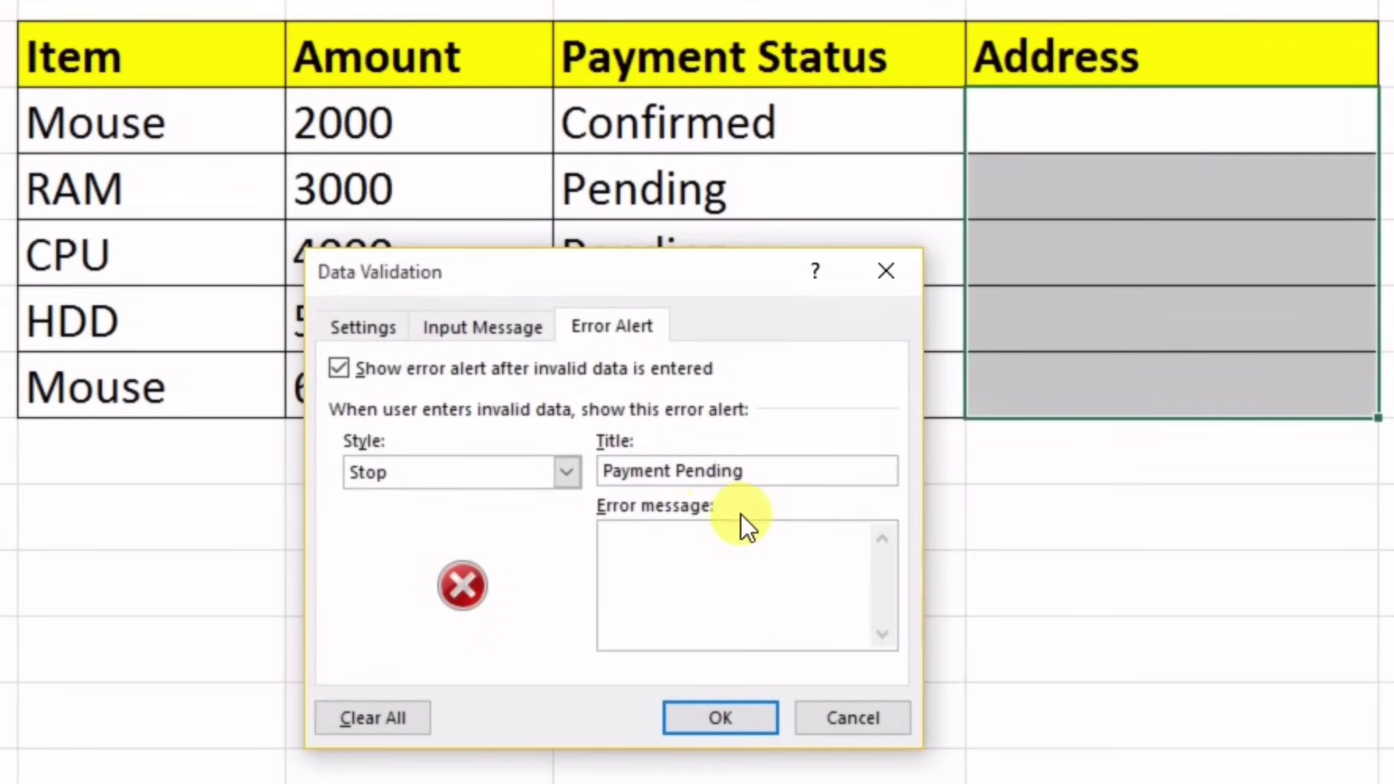
pyautogui.click(725, 530)
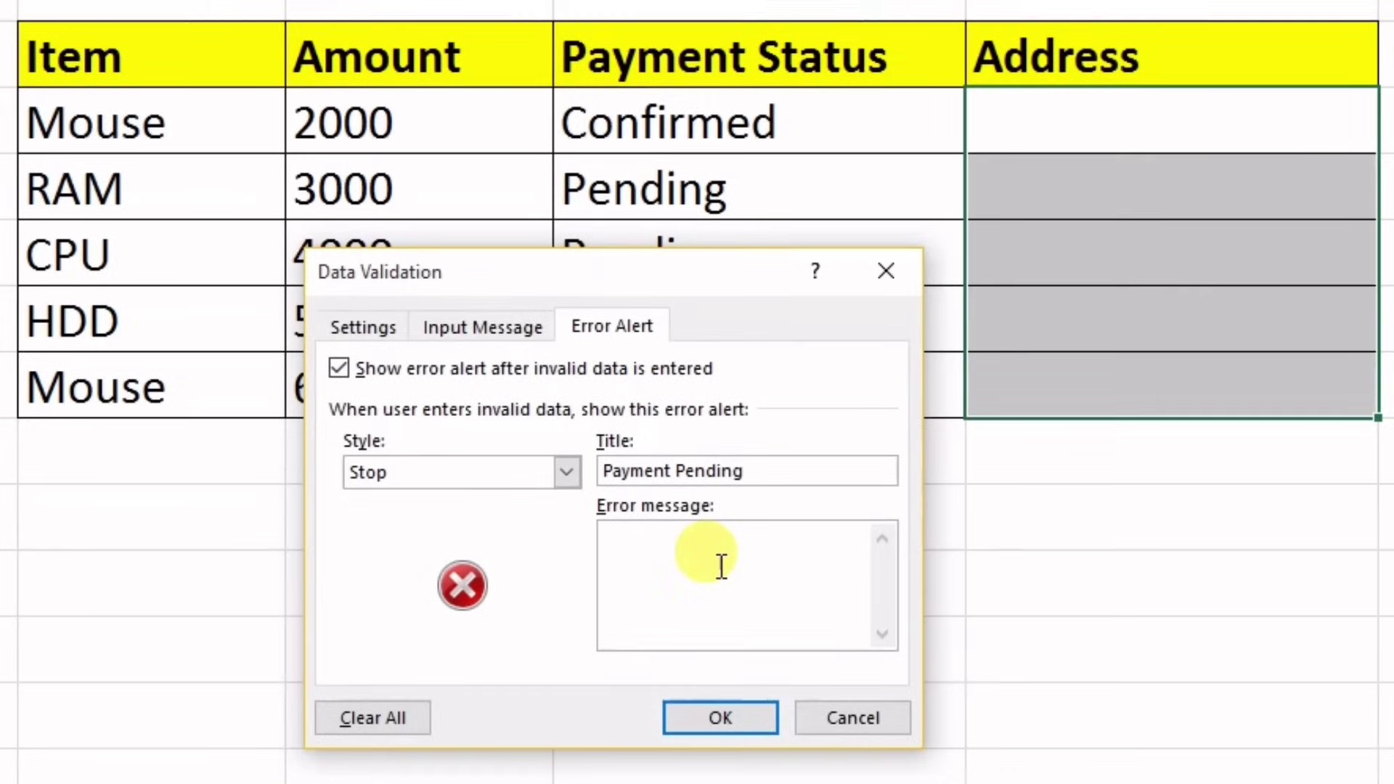
pyautogui.write('payment is p')
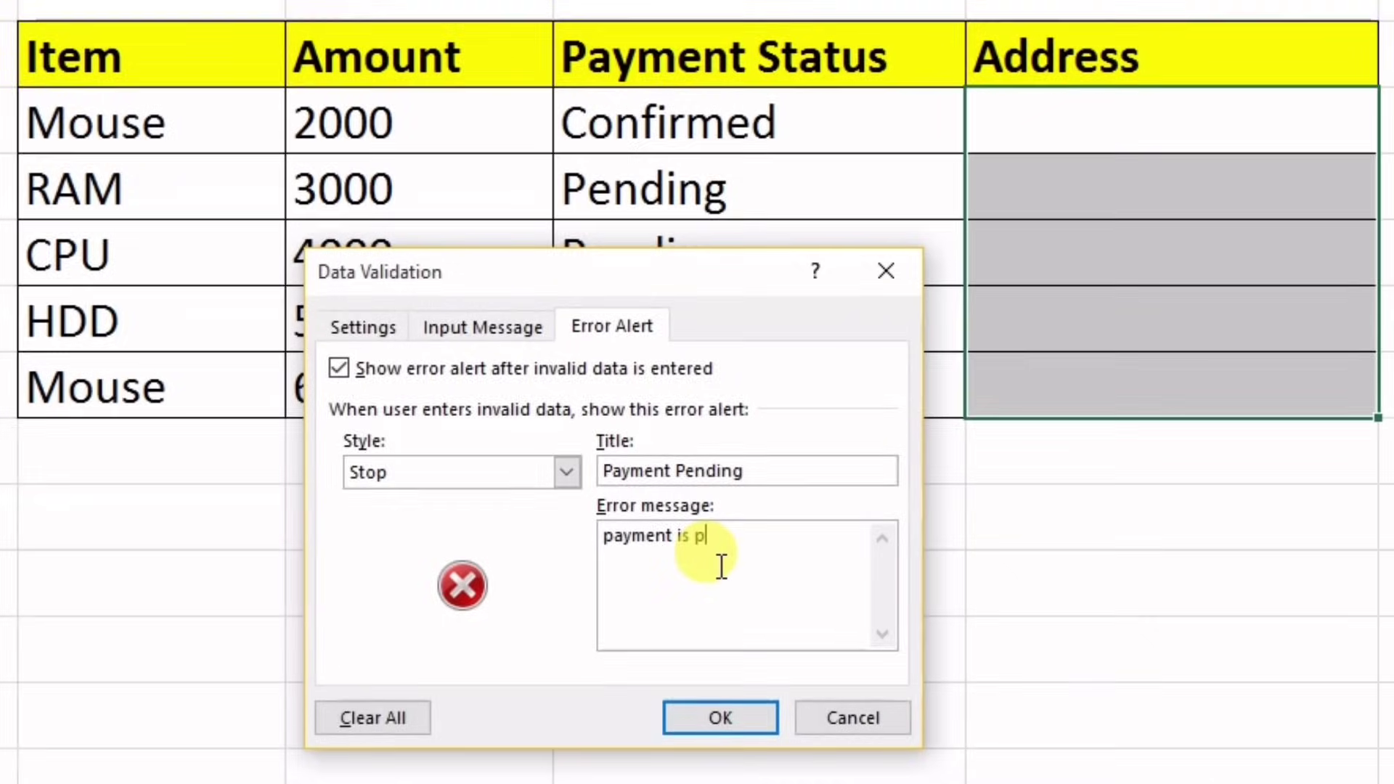
pyautogui.write('ending')
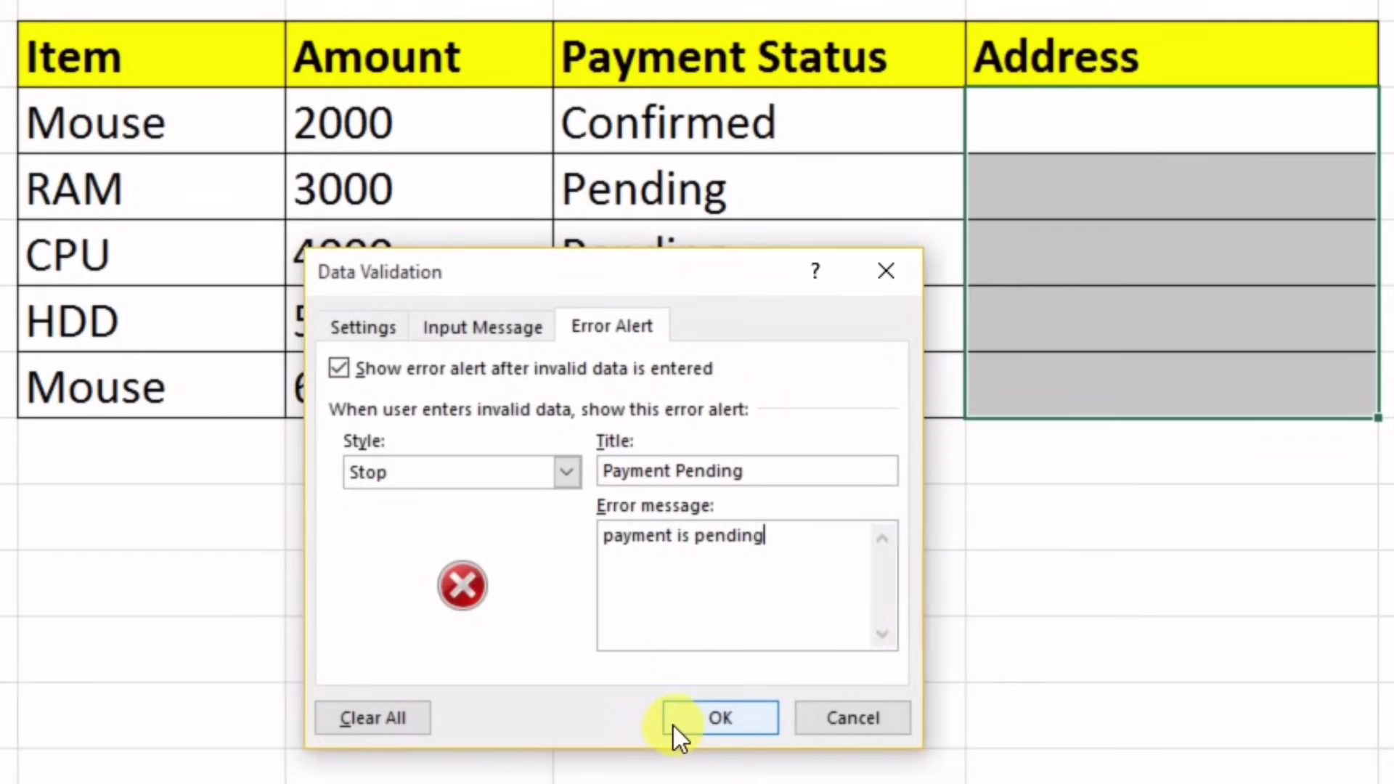
pyautogui.click(386, 330)
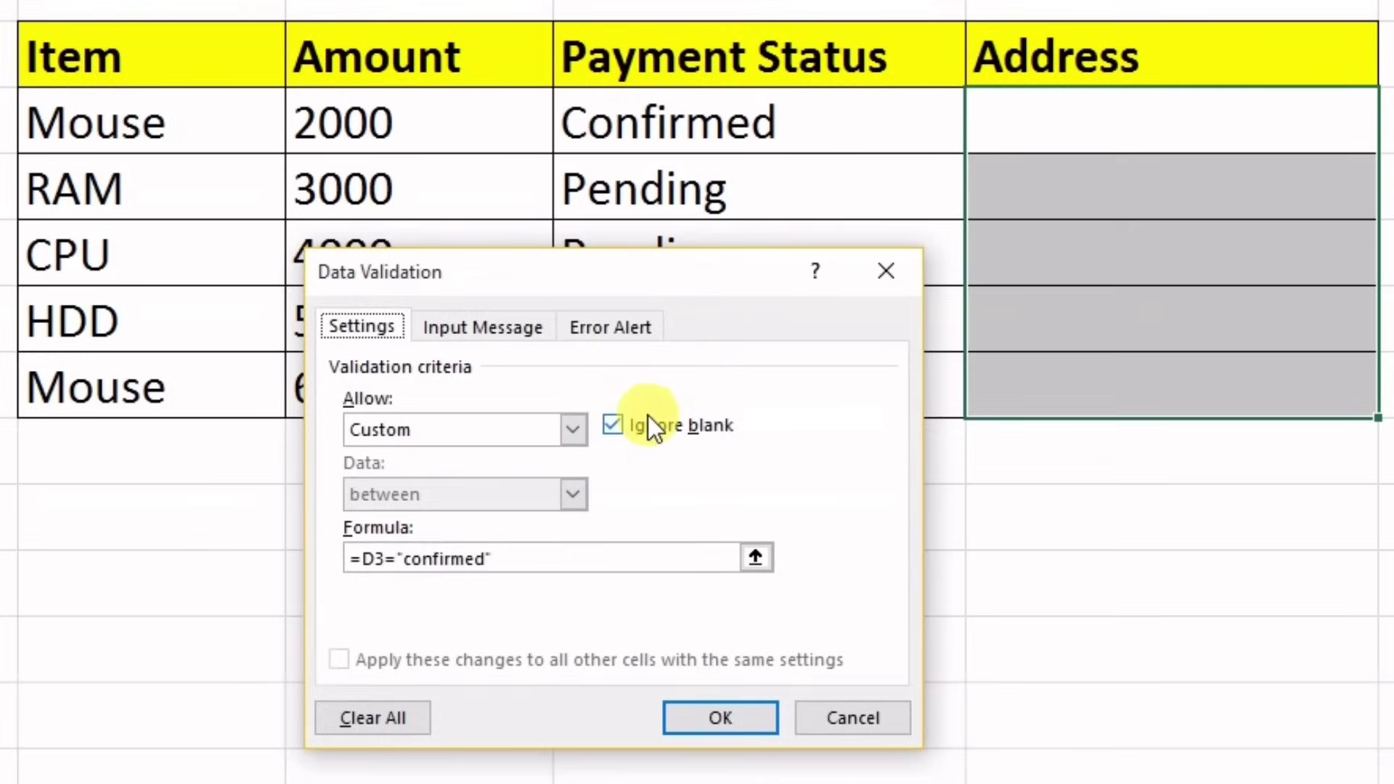
pyautogui.click(715, 717)
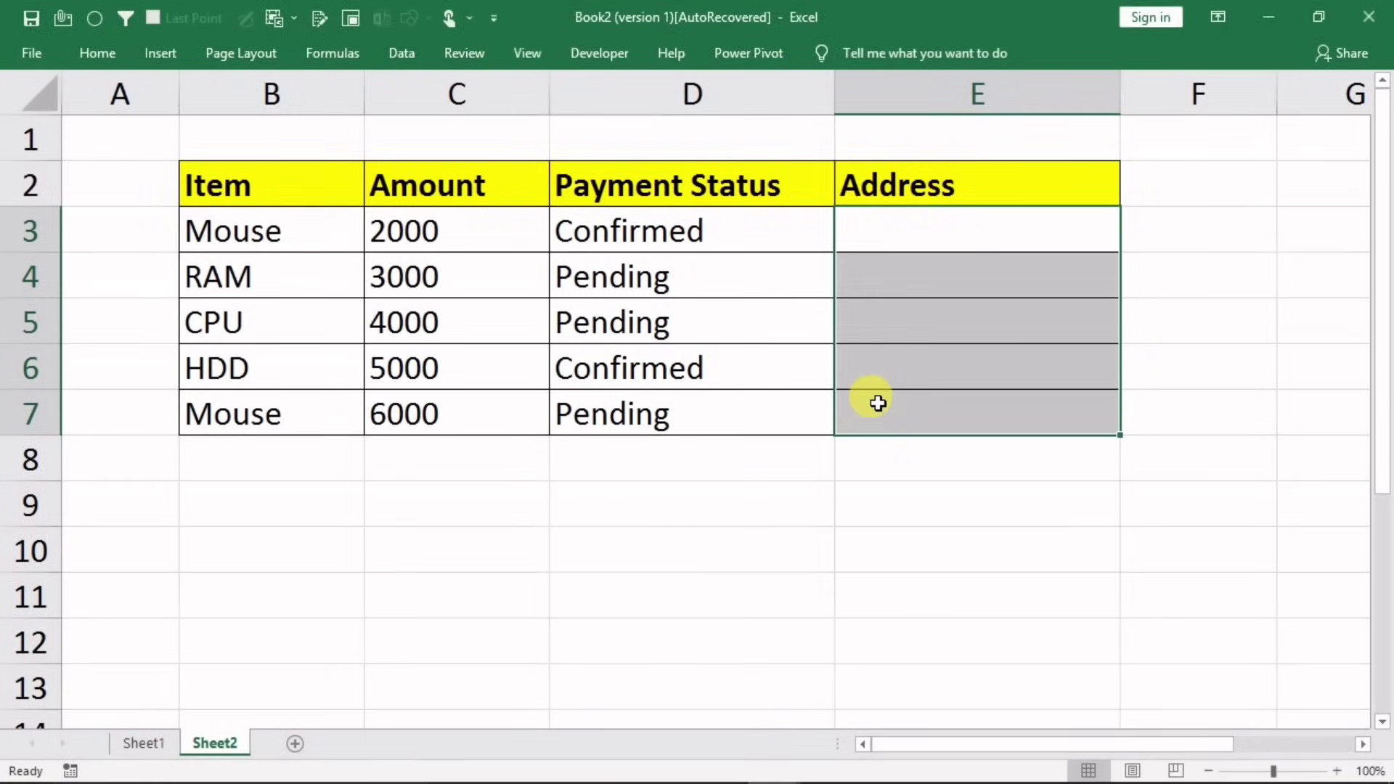
# Step: Enter fghfh as the address of the first Mouse item to test the rule on a confirmed payment
pyautogui.click(901, 240)
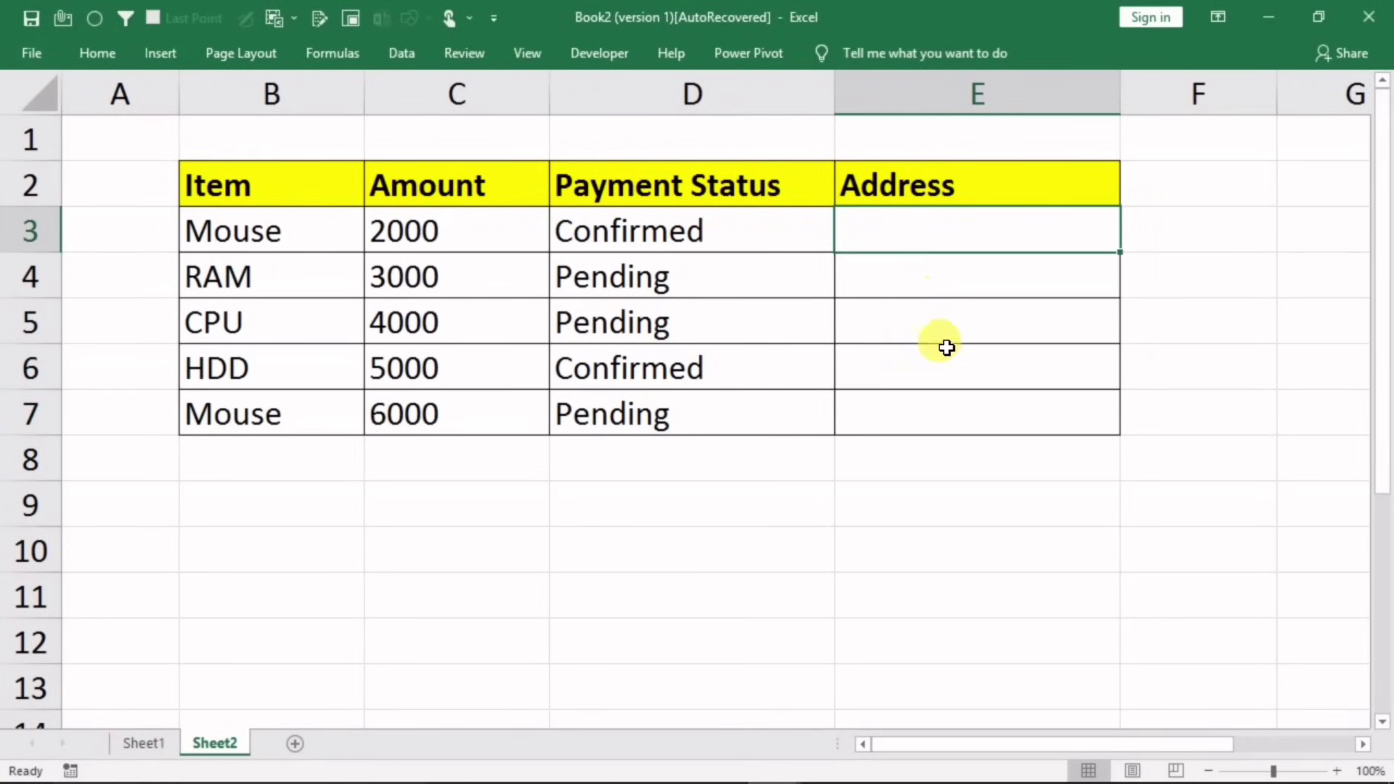
pyautogui.write('fghfh')
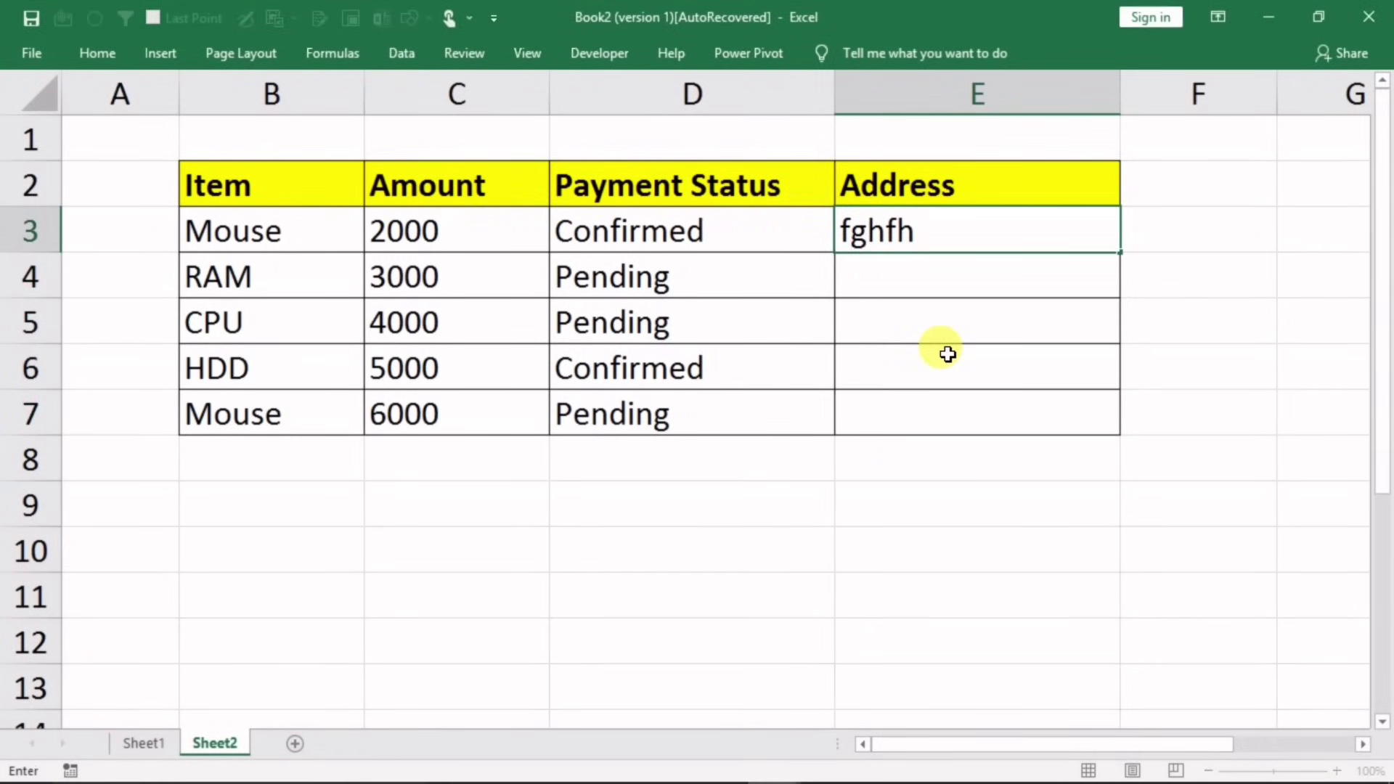
pyautogui.press('Return')
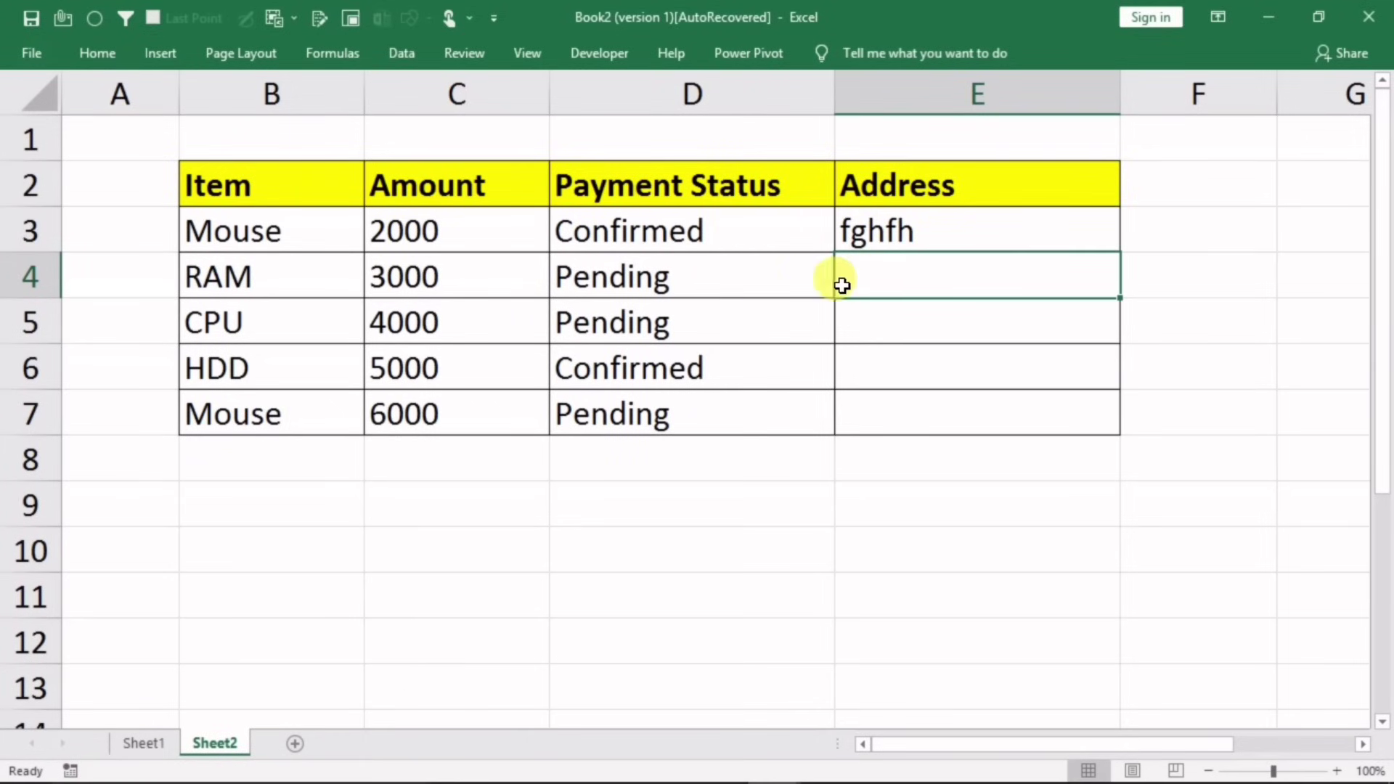
# Step: Try to enter ghfghf as the RAM item's address and ghdfgh as the CPU item's, dismissing each alert
pyautogui.write('ghfghf')
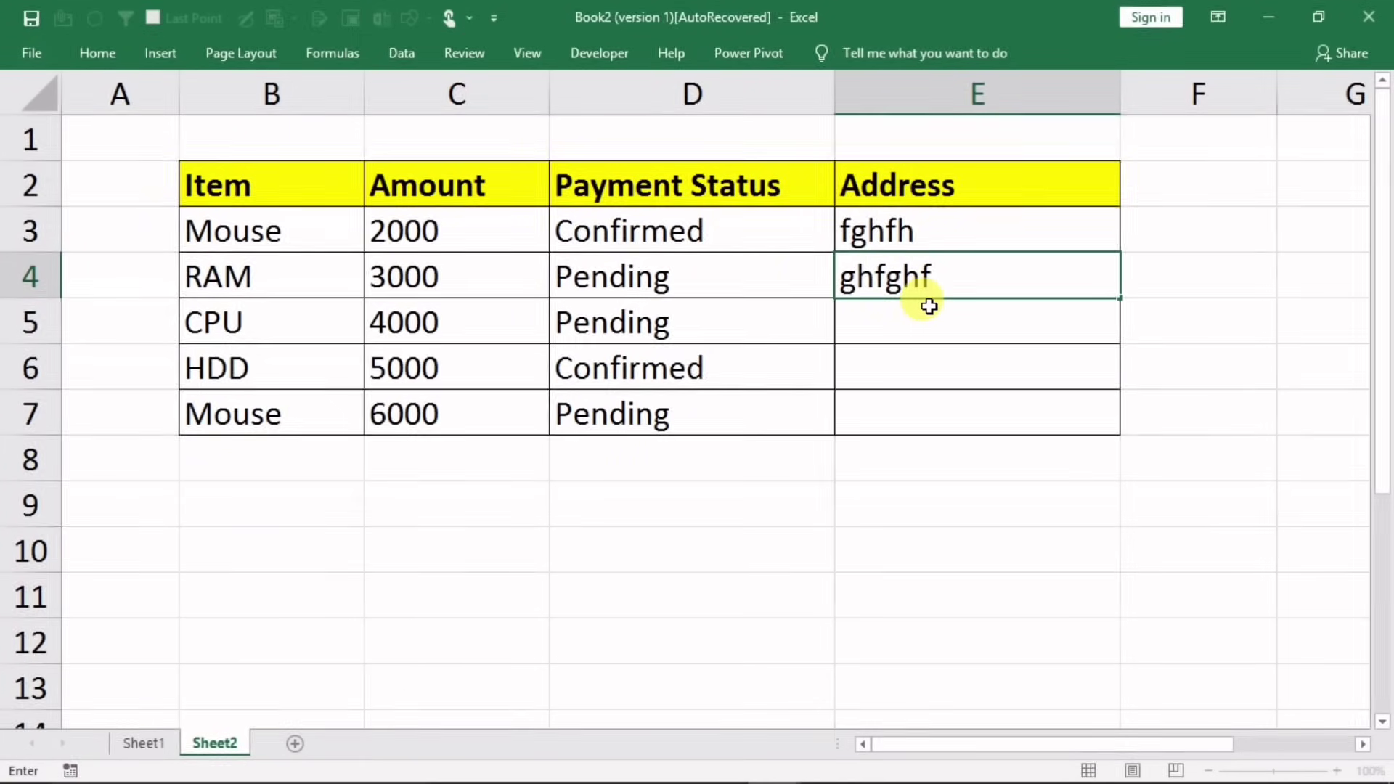
pyautogui.press('Return')
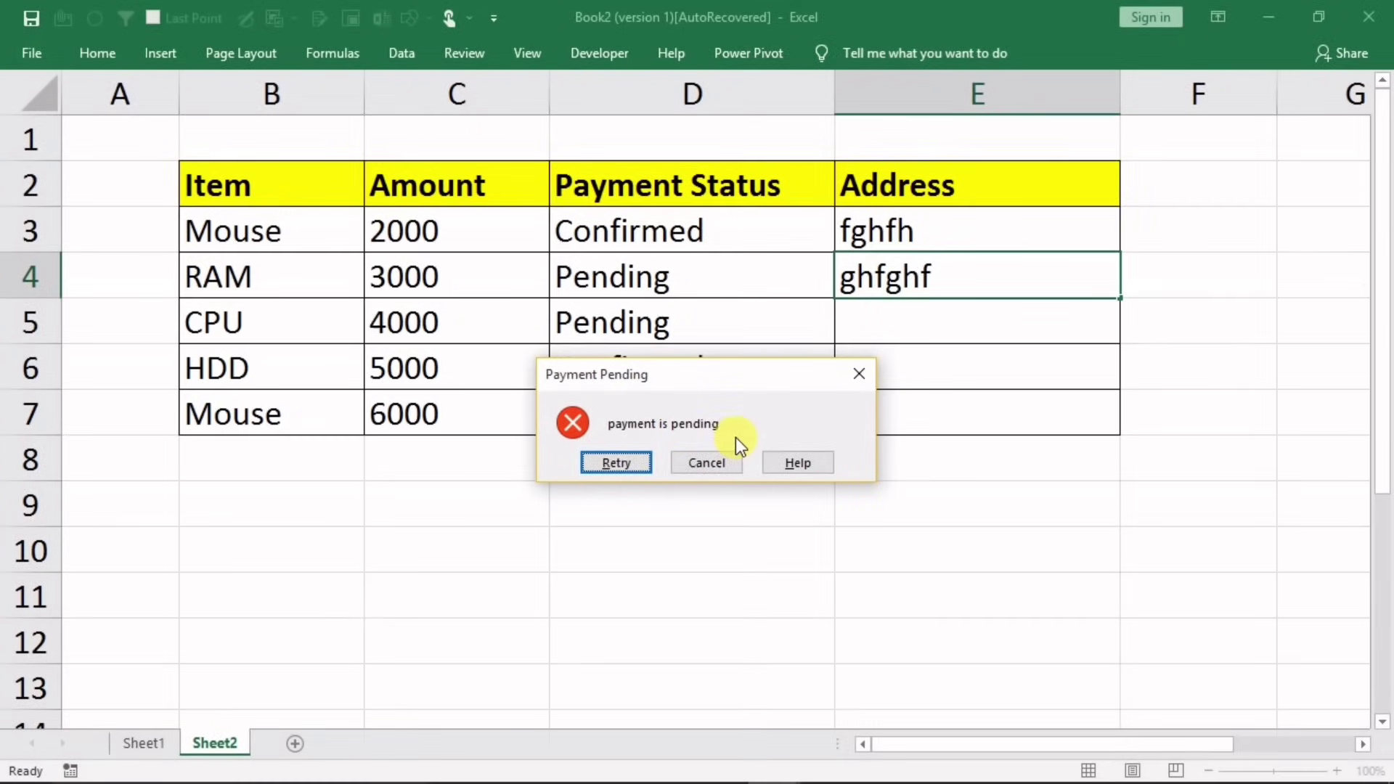
pyautogui.click(850, 382)
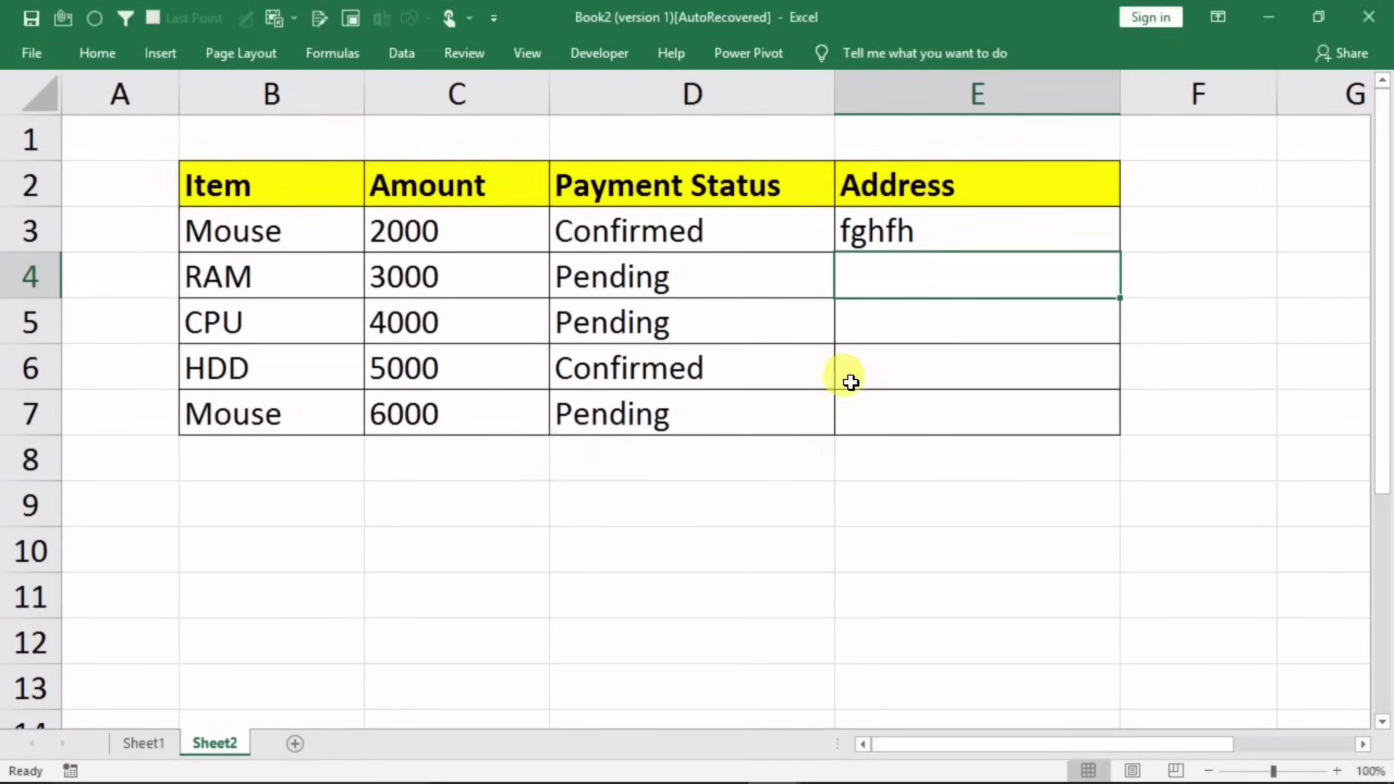
pyautogui.click(867, 331)
pyautogui.write('ghdfgh')
pyautogui.press('Return')
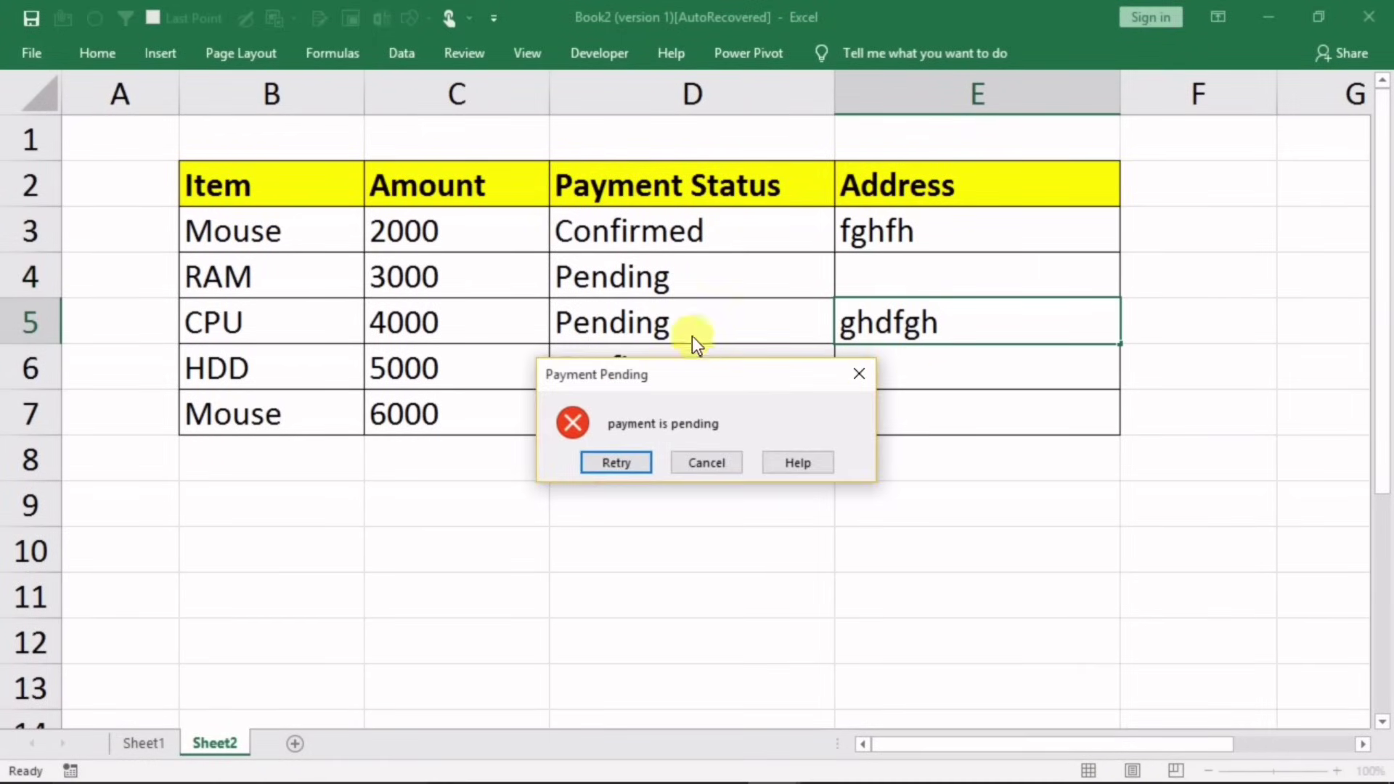
pyautogui.click(859, 374)
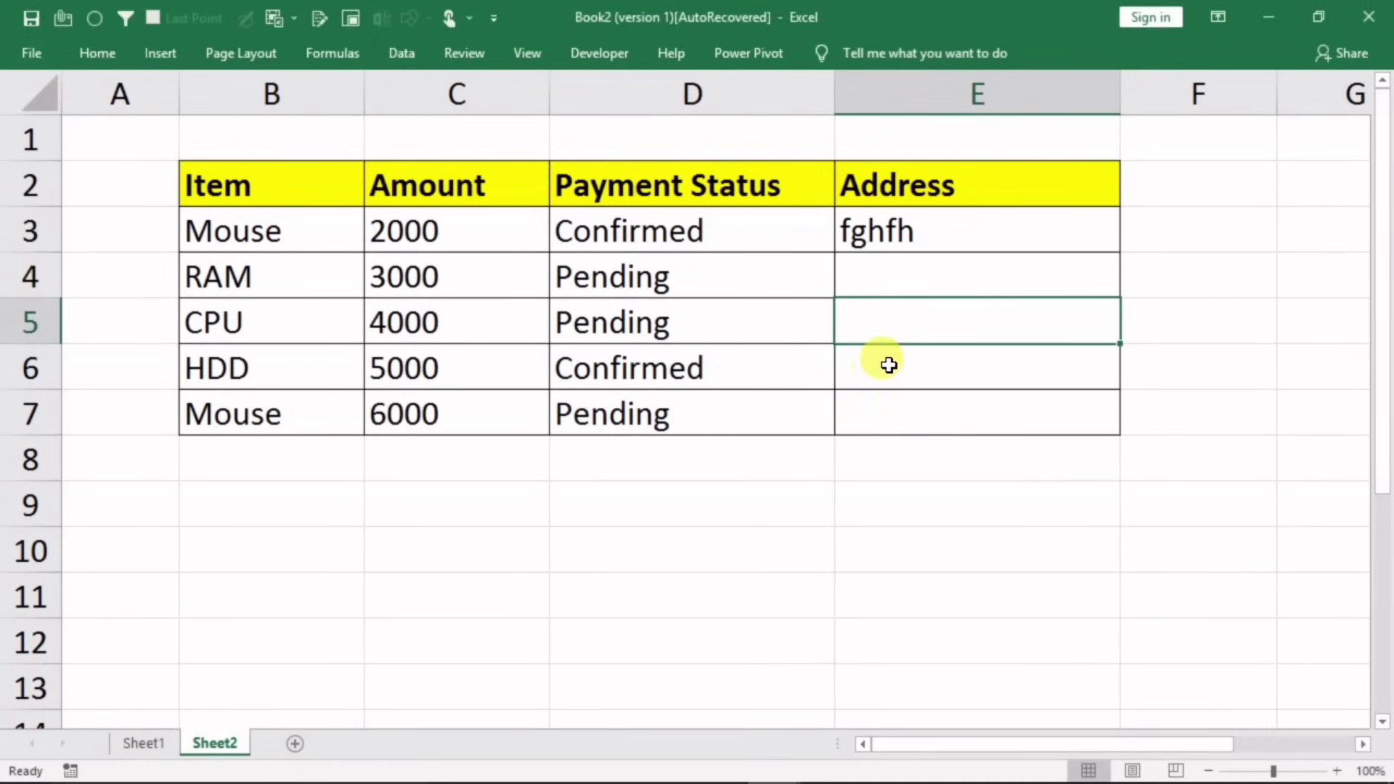
# Step: Enter cghcgh as the address of the HDD item
pyautogui.click(886, 360)
pyautogui.write('cghcgh')
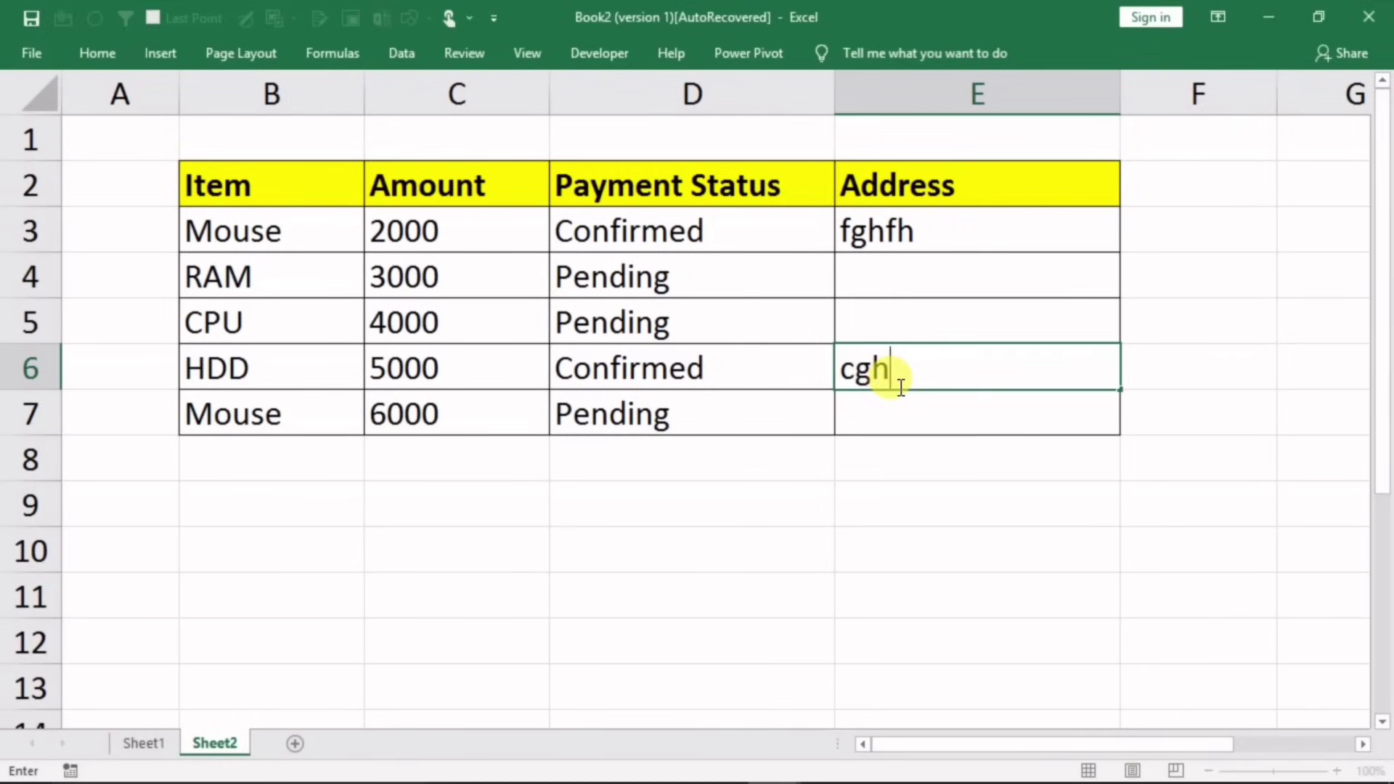
pyautogui.click(908, 439)
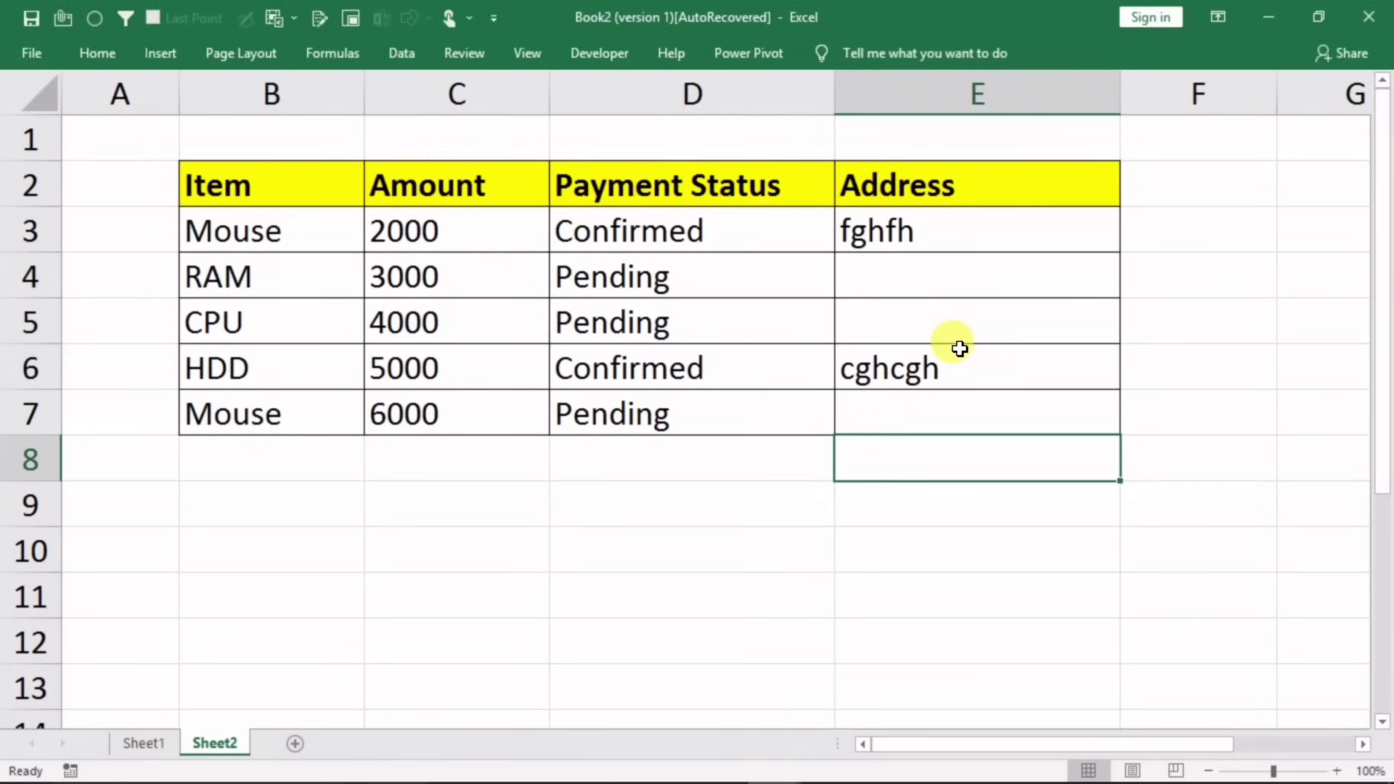
# Step: Clear the test addresses of the first Mouse item and the HDD item
pyautogui.click(909, 245)
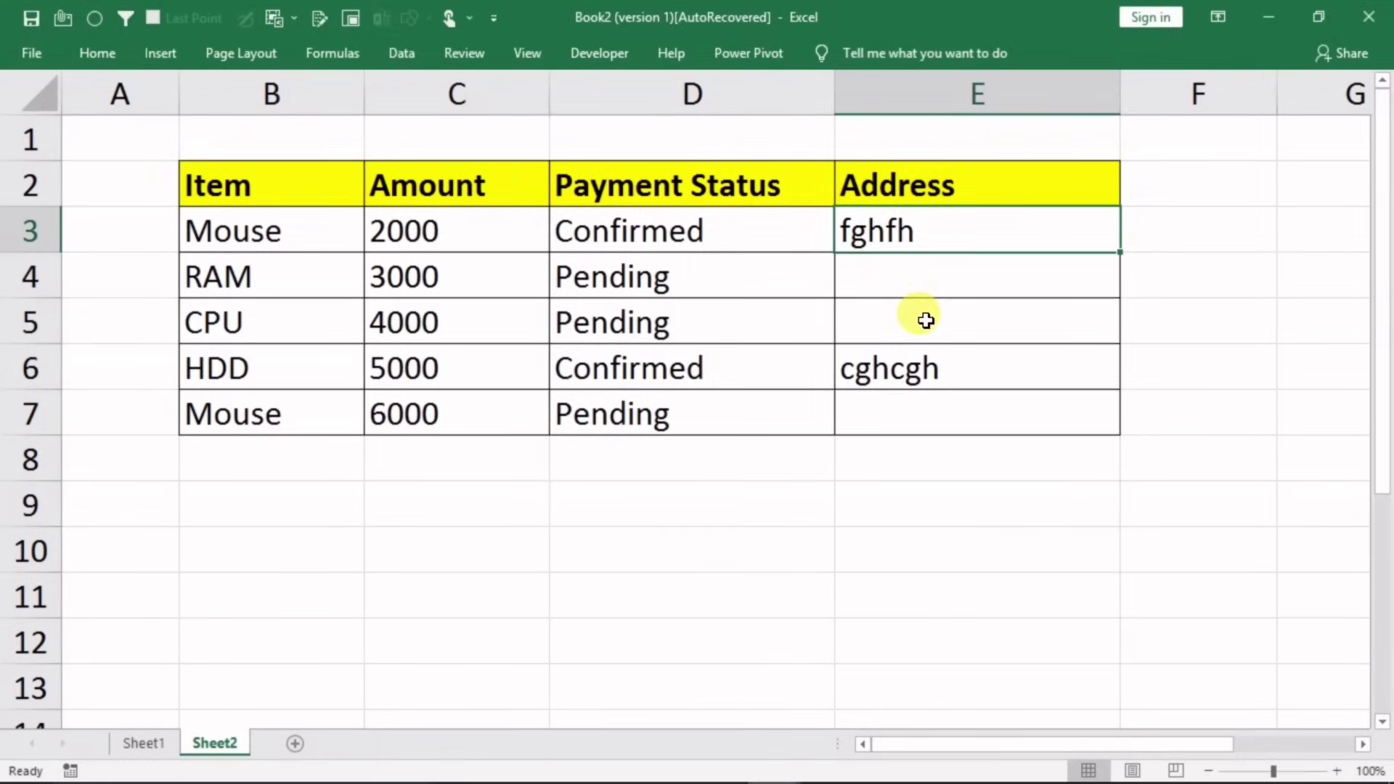
pyautogui.press('Delete')
pyautogui.click(914, 368)
pyautogui.press('Delete')
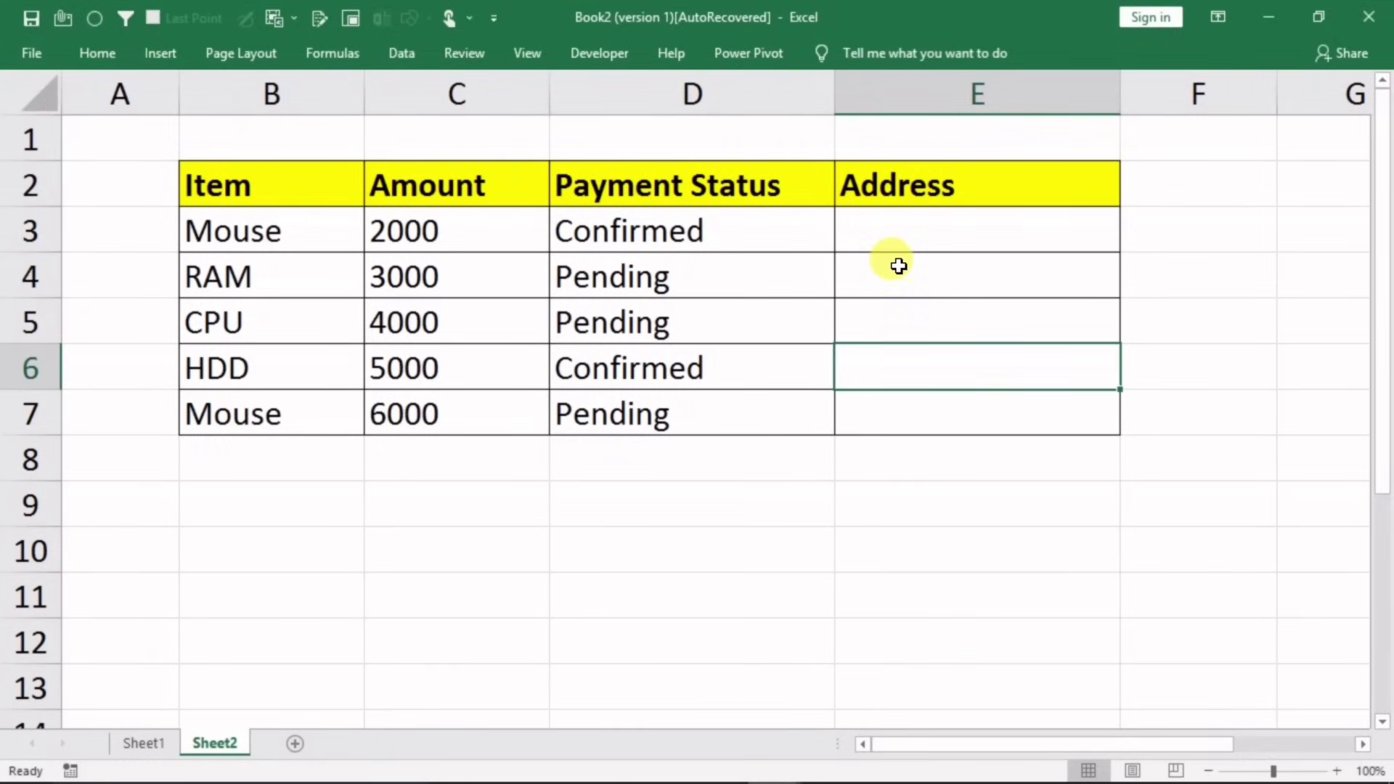
# Step: Start a new conditional formatting rule for the address cells E3:E7 that uses a formula to determine which cells to format
pyautogui.moveTo(893, 227); pyautogui.dragTo(902, 407)
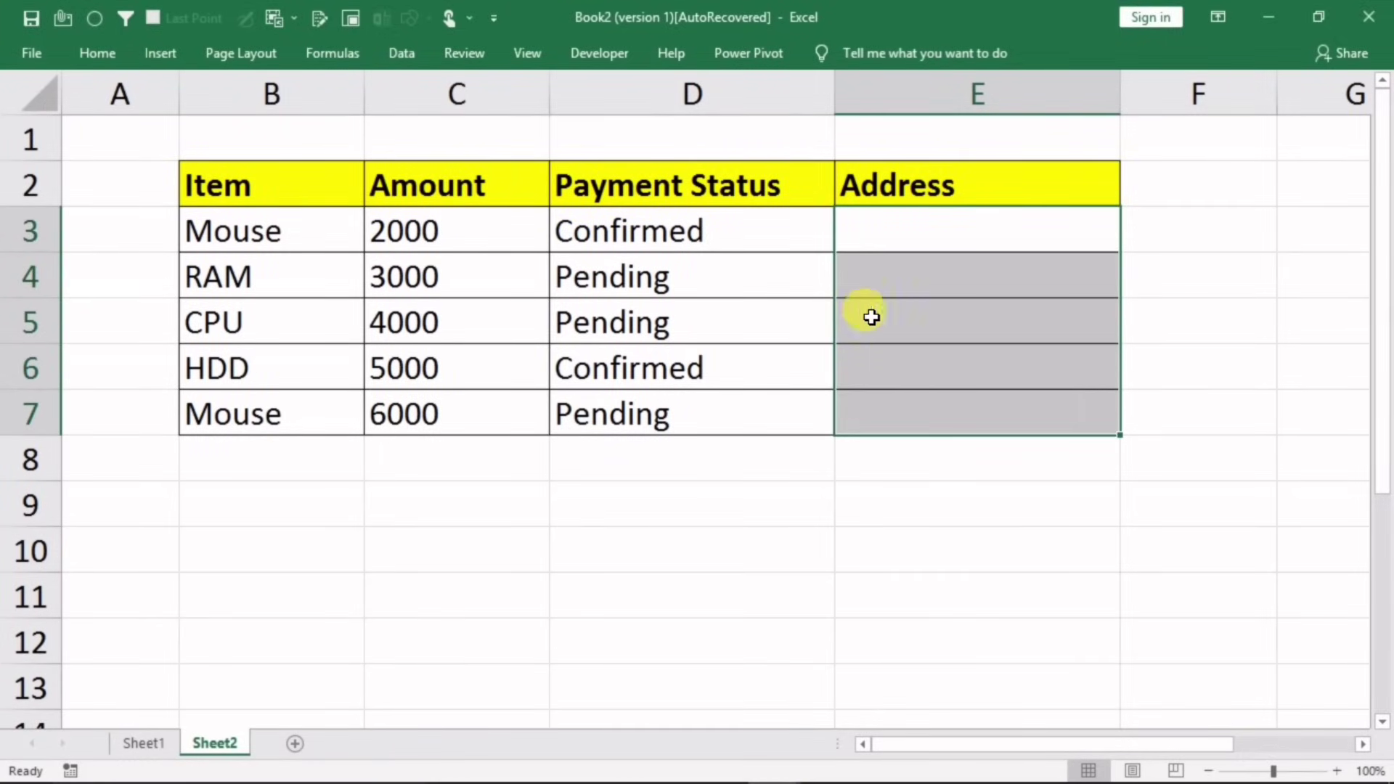
pyautogui.click(68, 59)
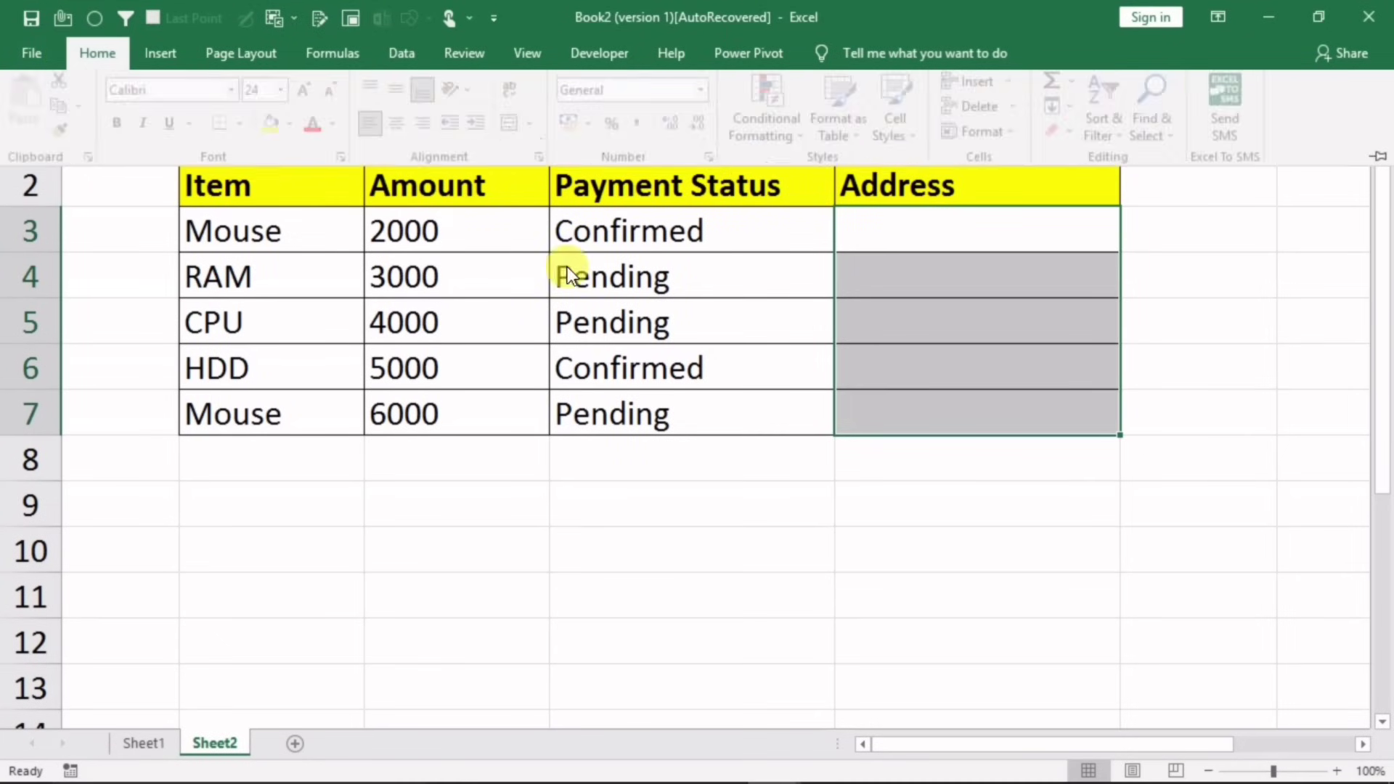
pyautogui.click(784, 132)
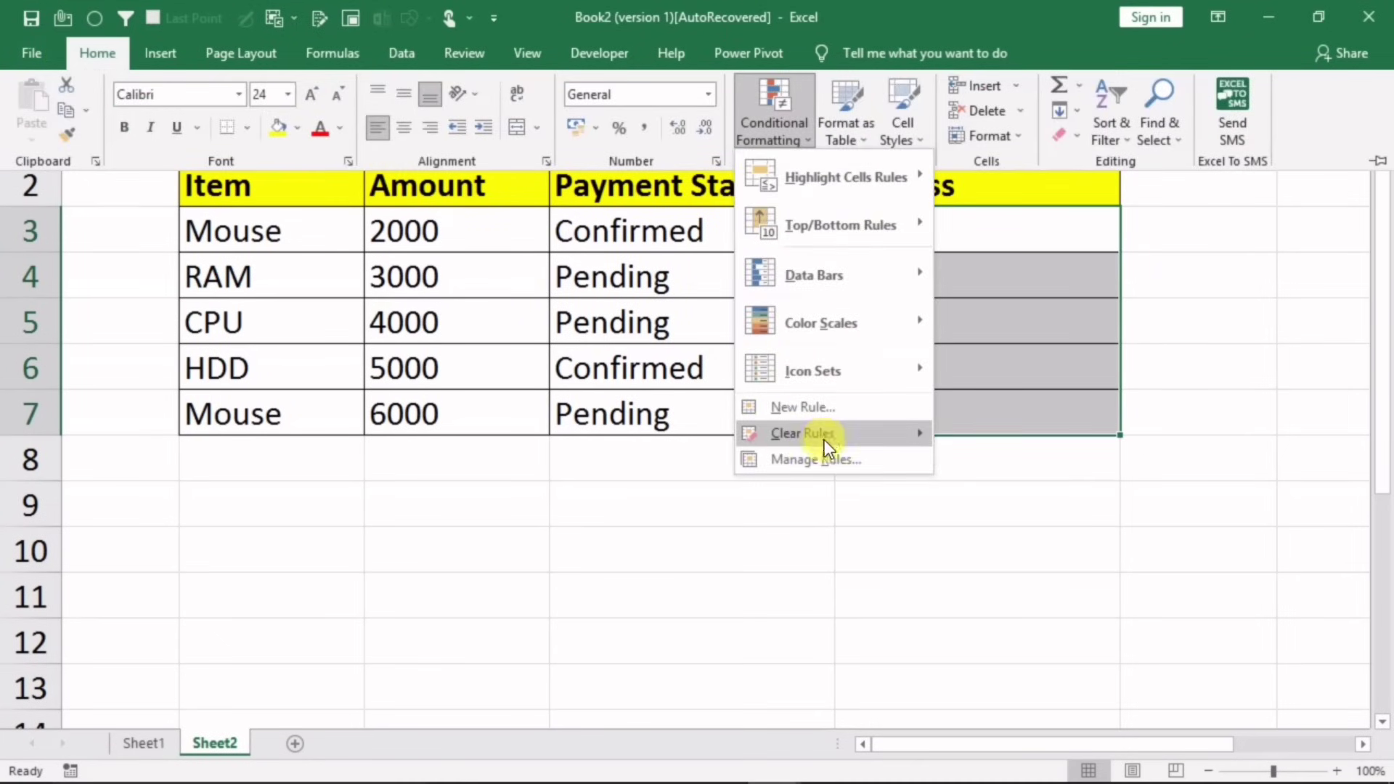
pyautogui.click(822, 408)
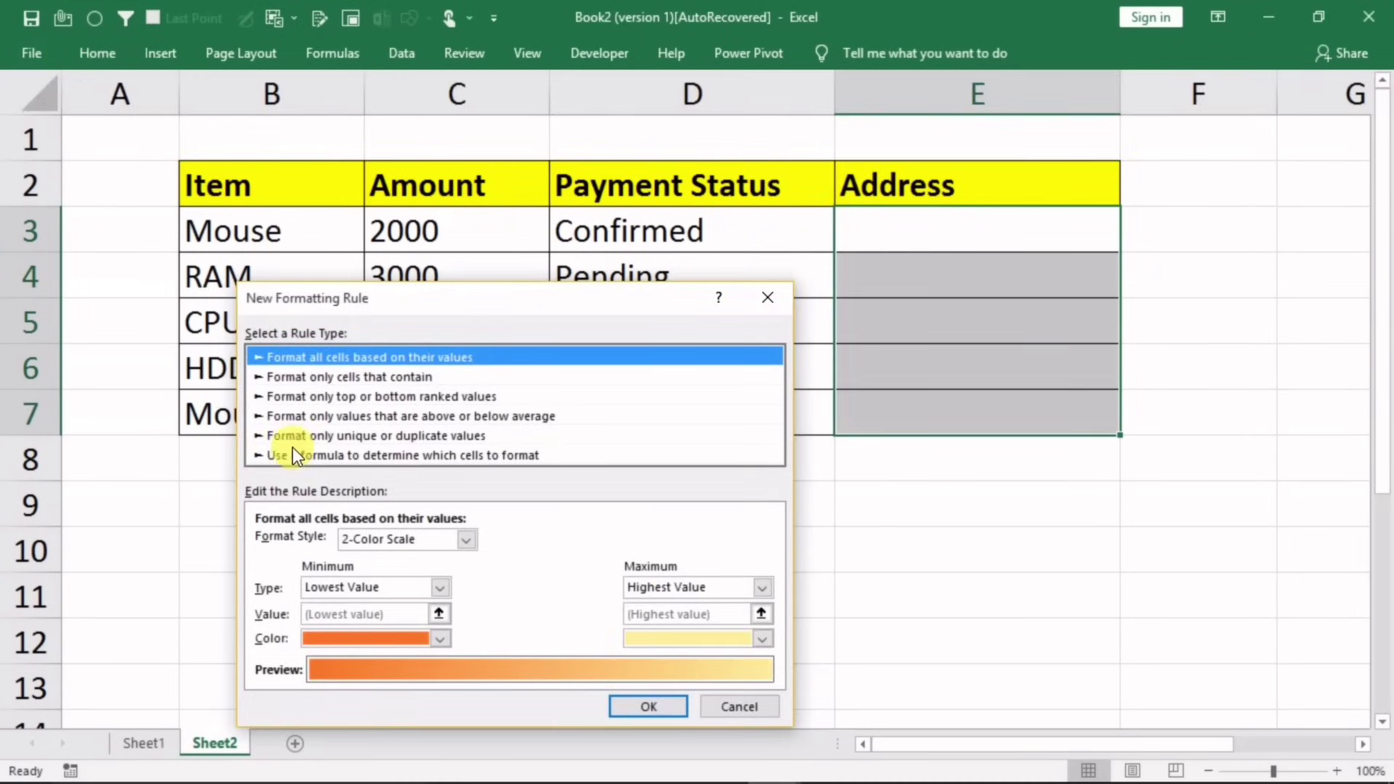
pyautogui.click(346, 455)
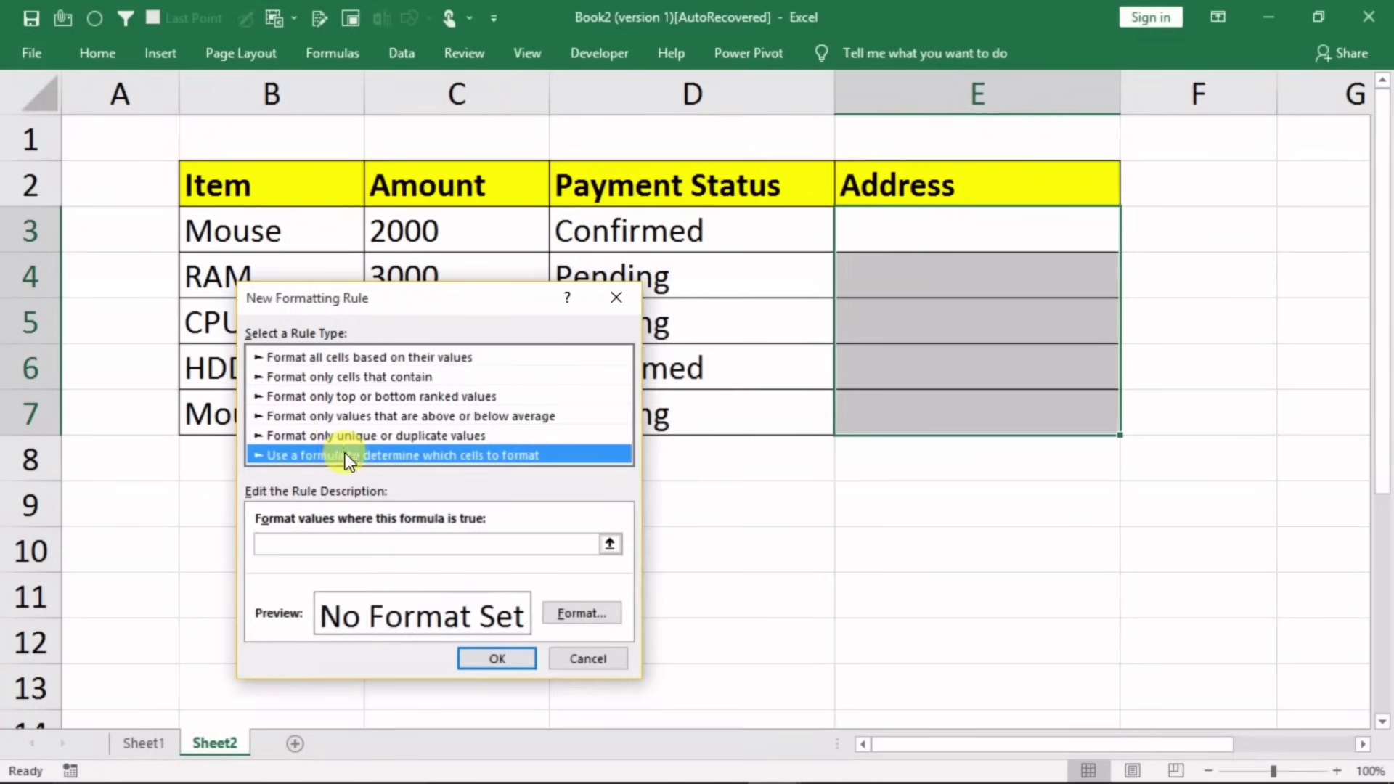
# Step: Set the rule's formula to =$D3="confirmed", keeping only the column reference absolute
pyautogui.click(340, 546)
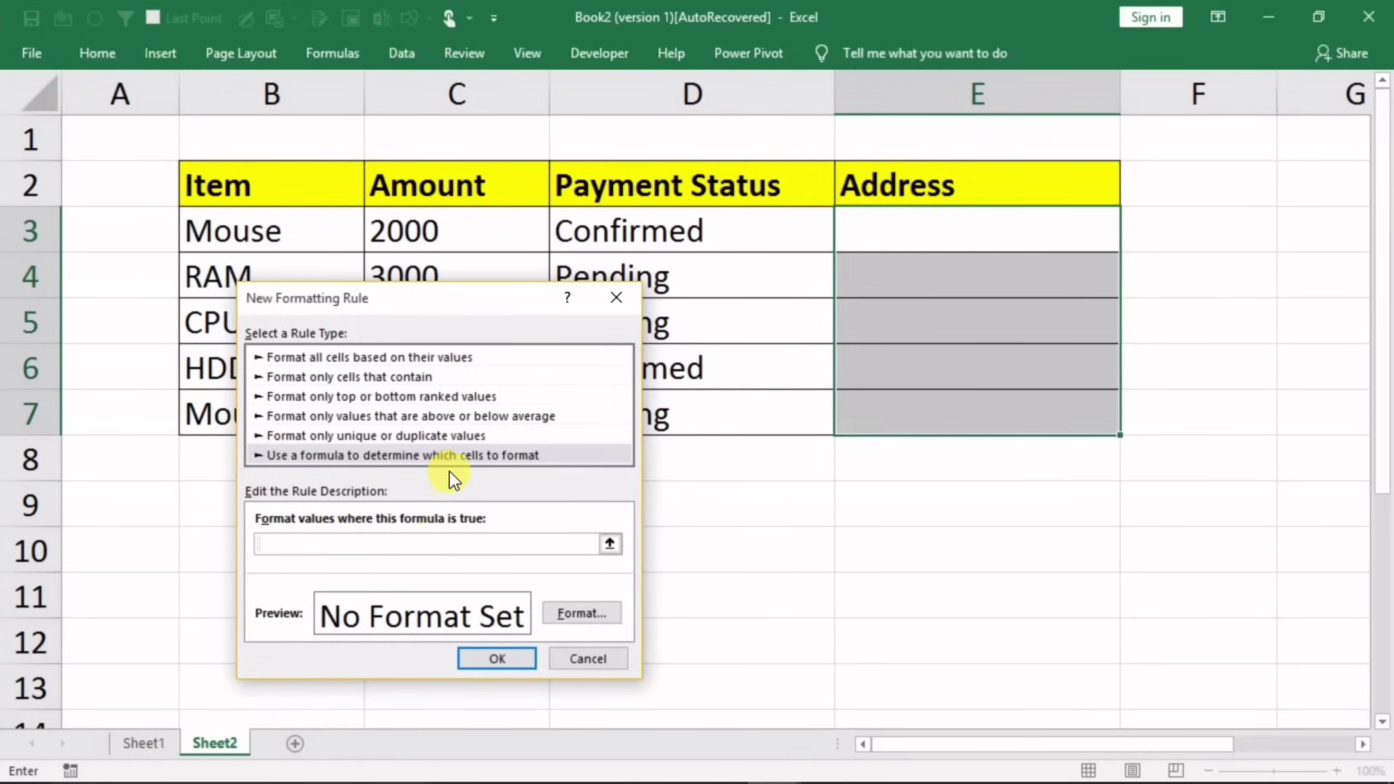
pyautogui.write('=')
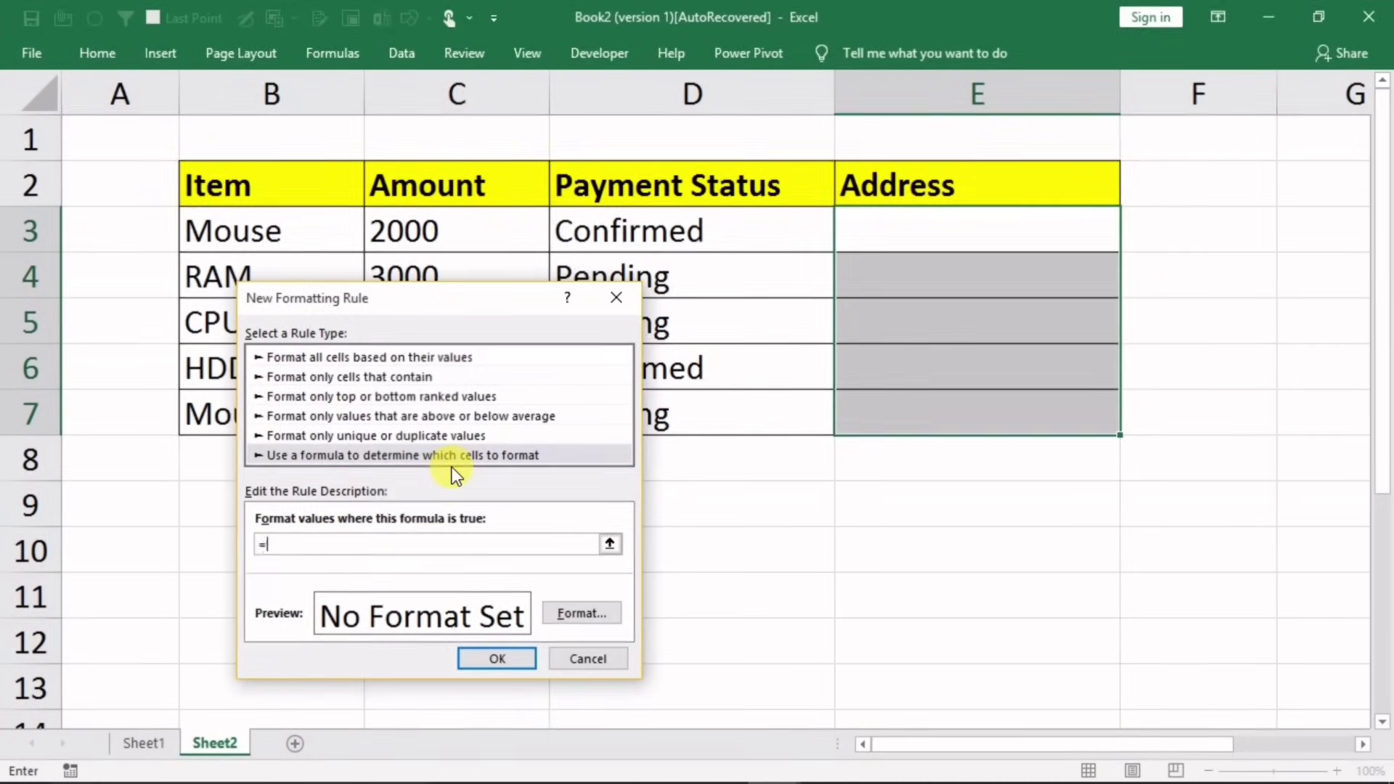
pyautogui.click(714, 238)
pyautogui.write('="c')
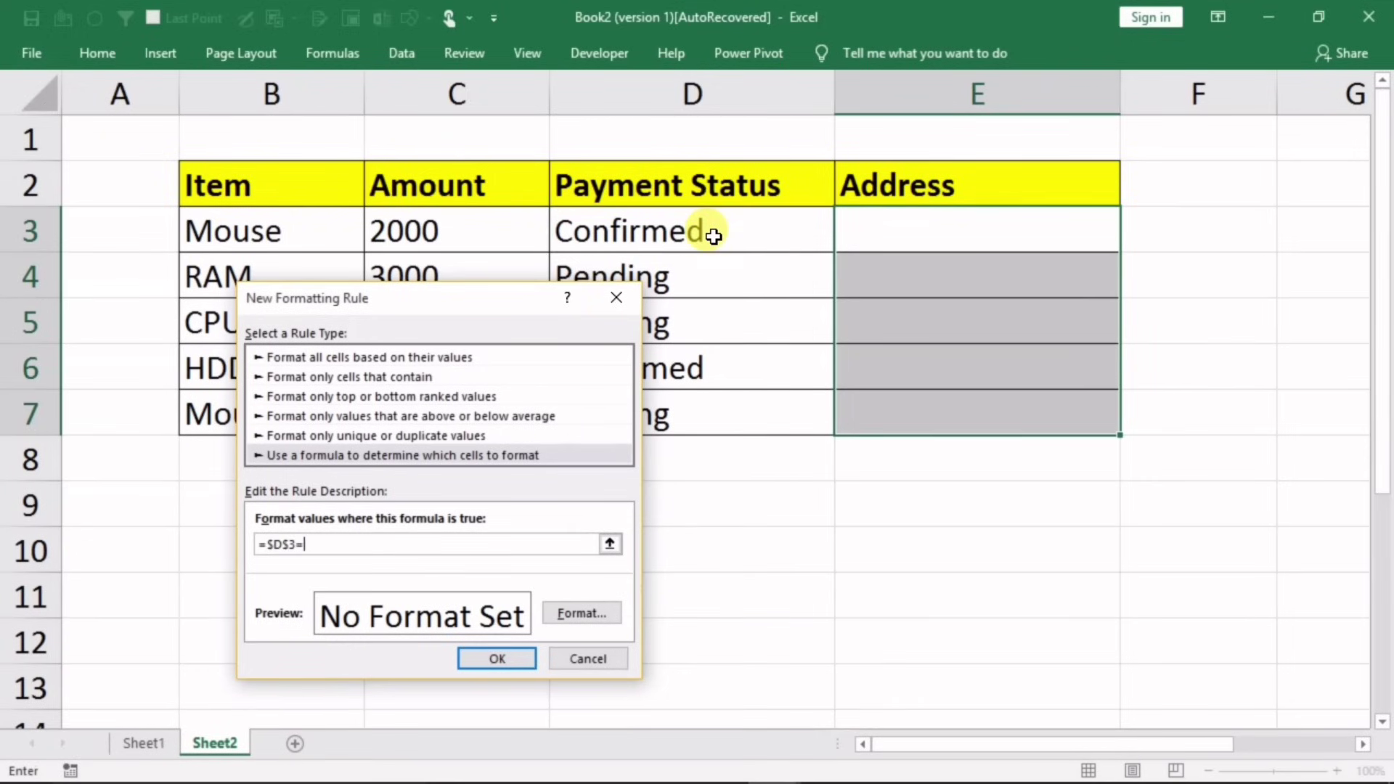
pyautogui.write('onfirmed"')
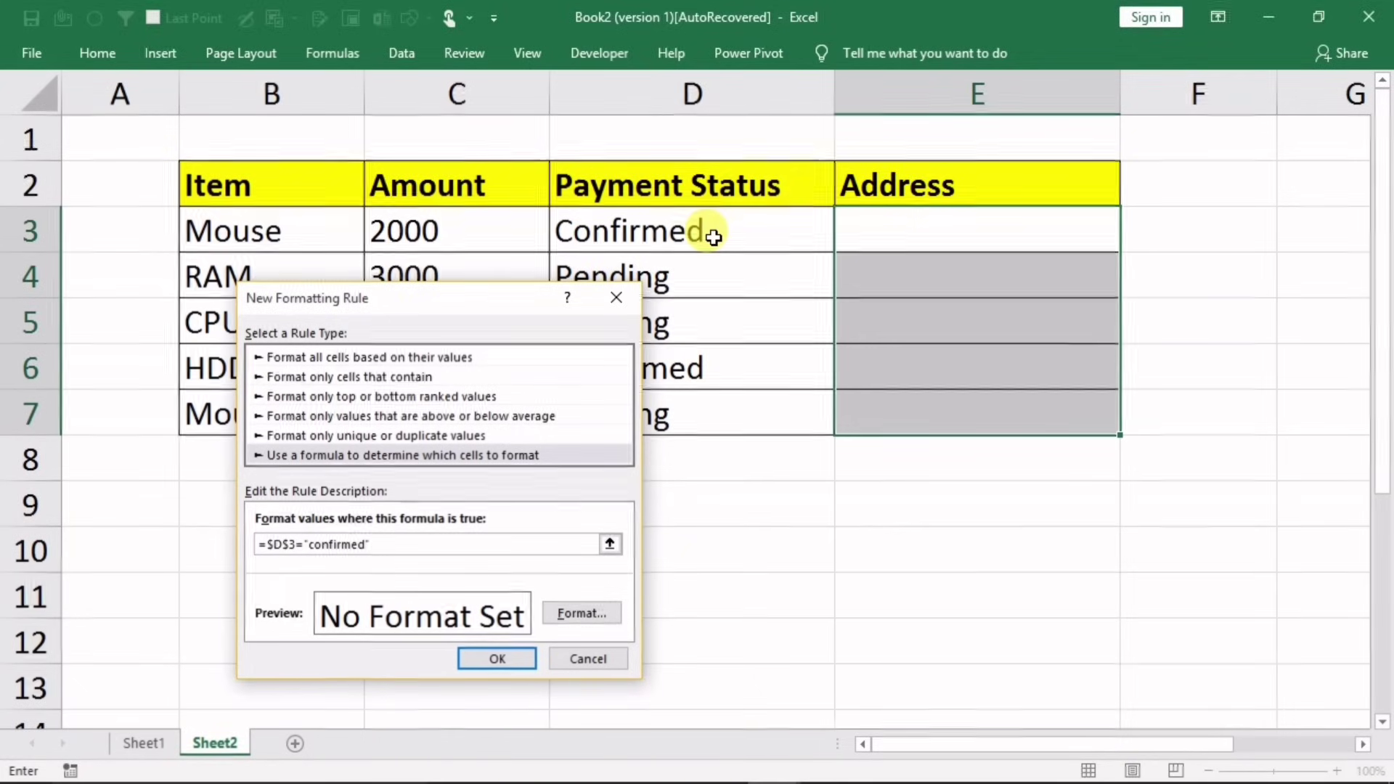
pyautogui.click(291, 544)
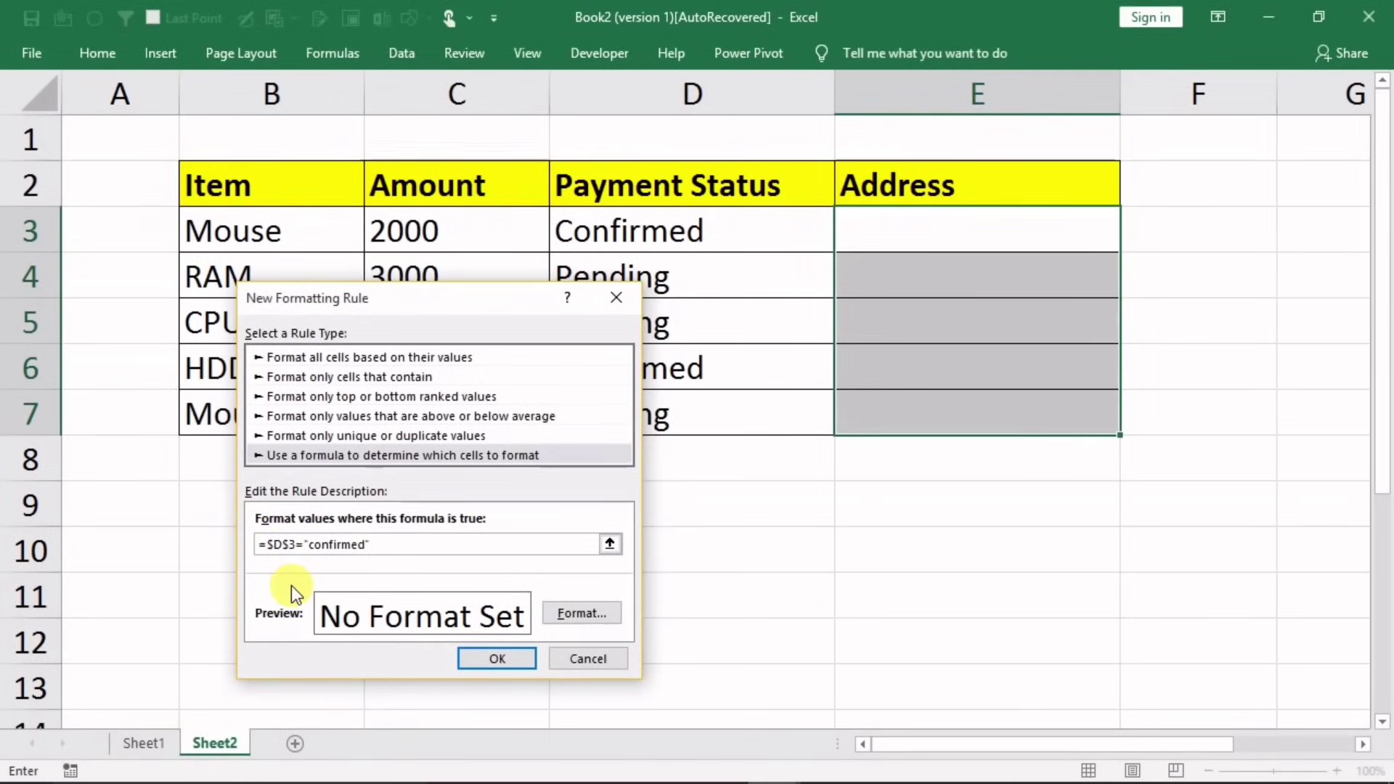
pyautogui.press('BackSpace')
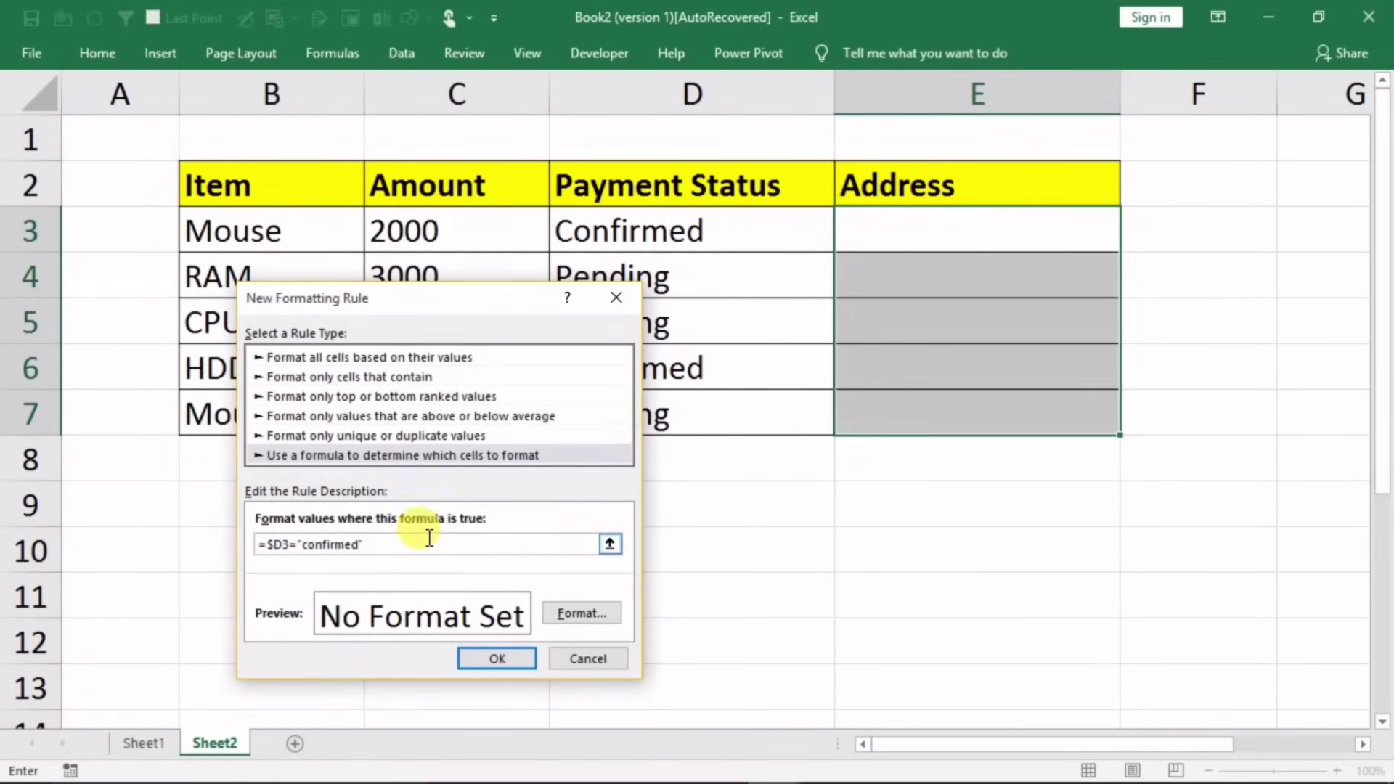
# Step: Give the formatting rule a very light gray fill and apply it to the address cells
pyautogui.click(568, 622)
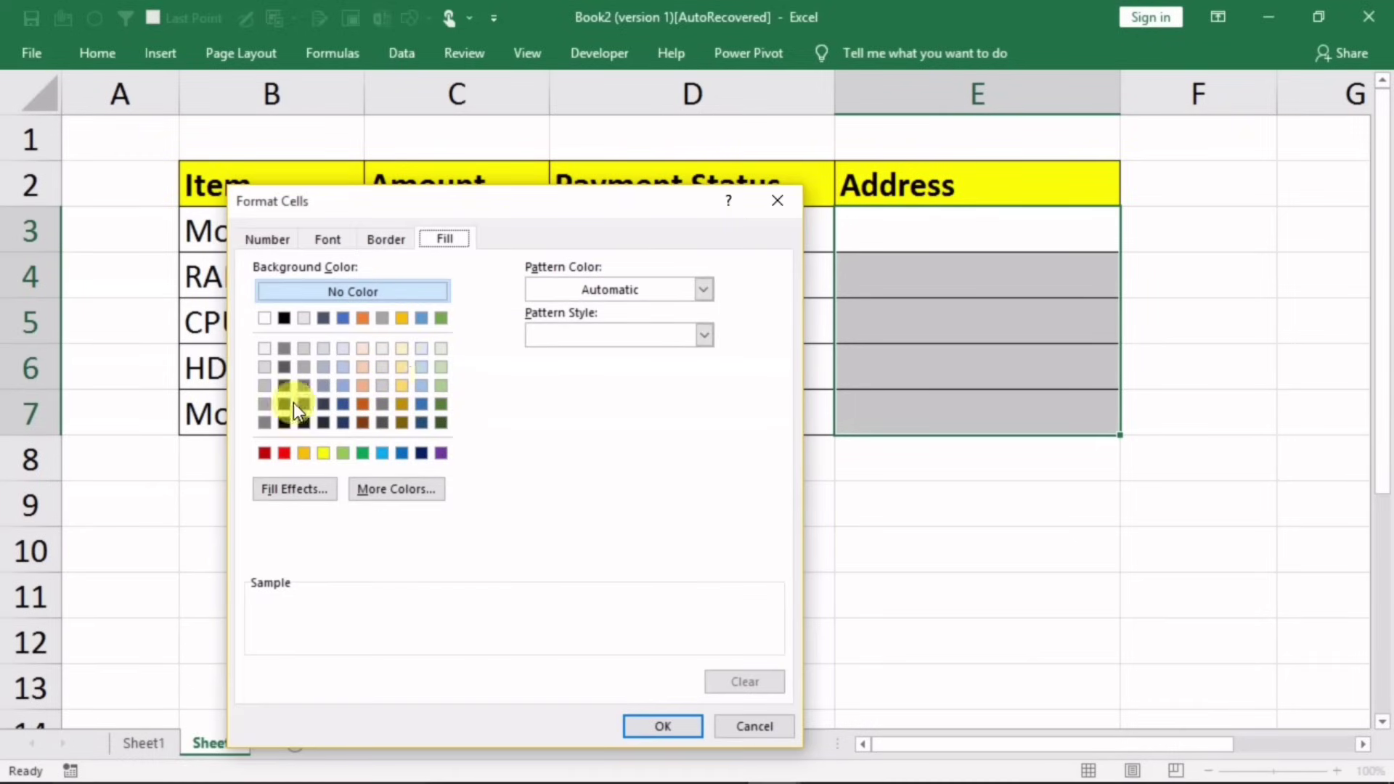
pyautogui.click(263, 350)
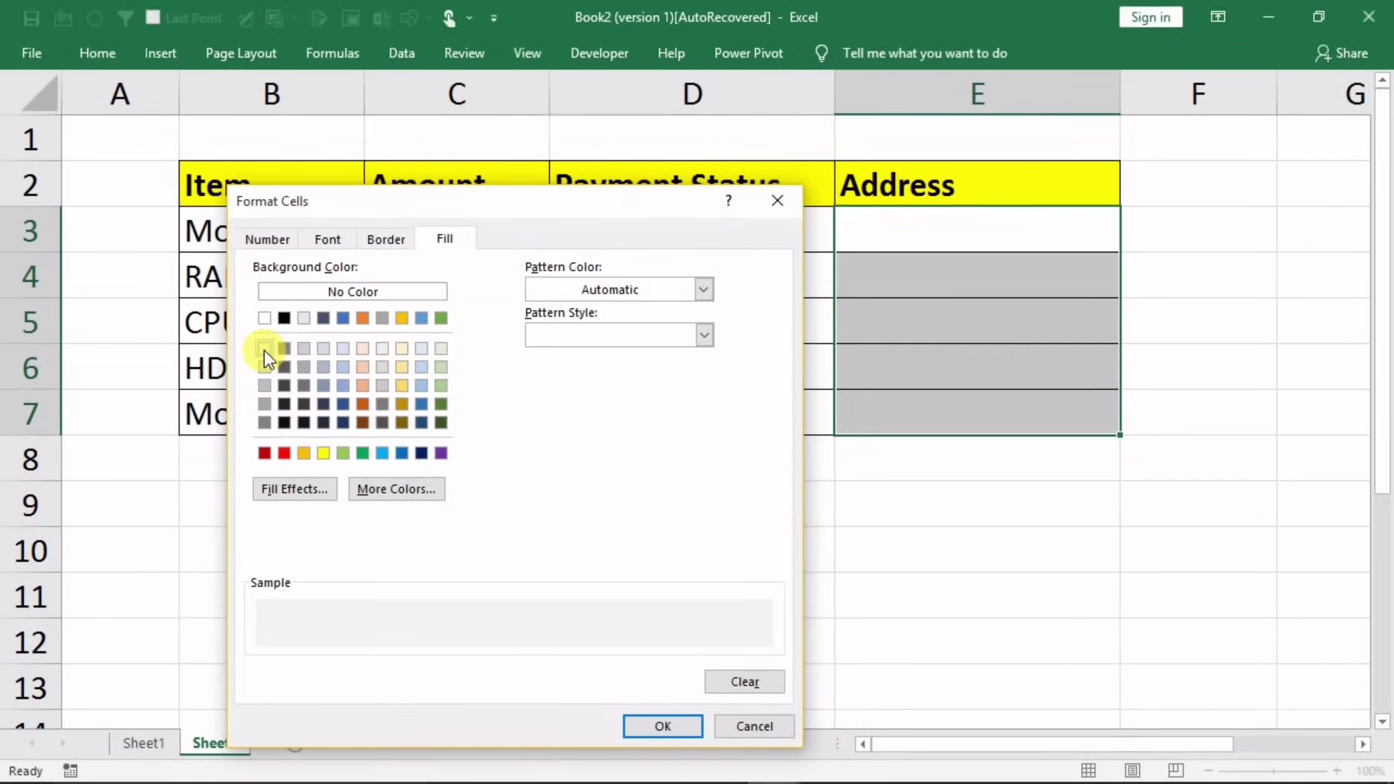
pyautogui.click(646, 726)
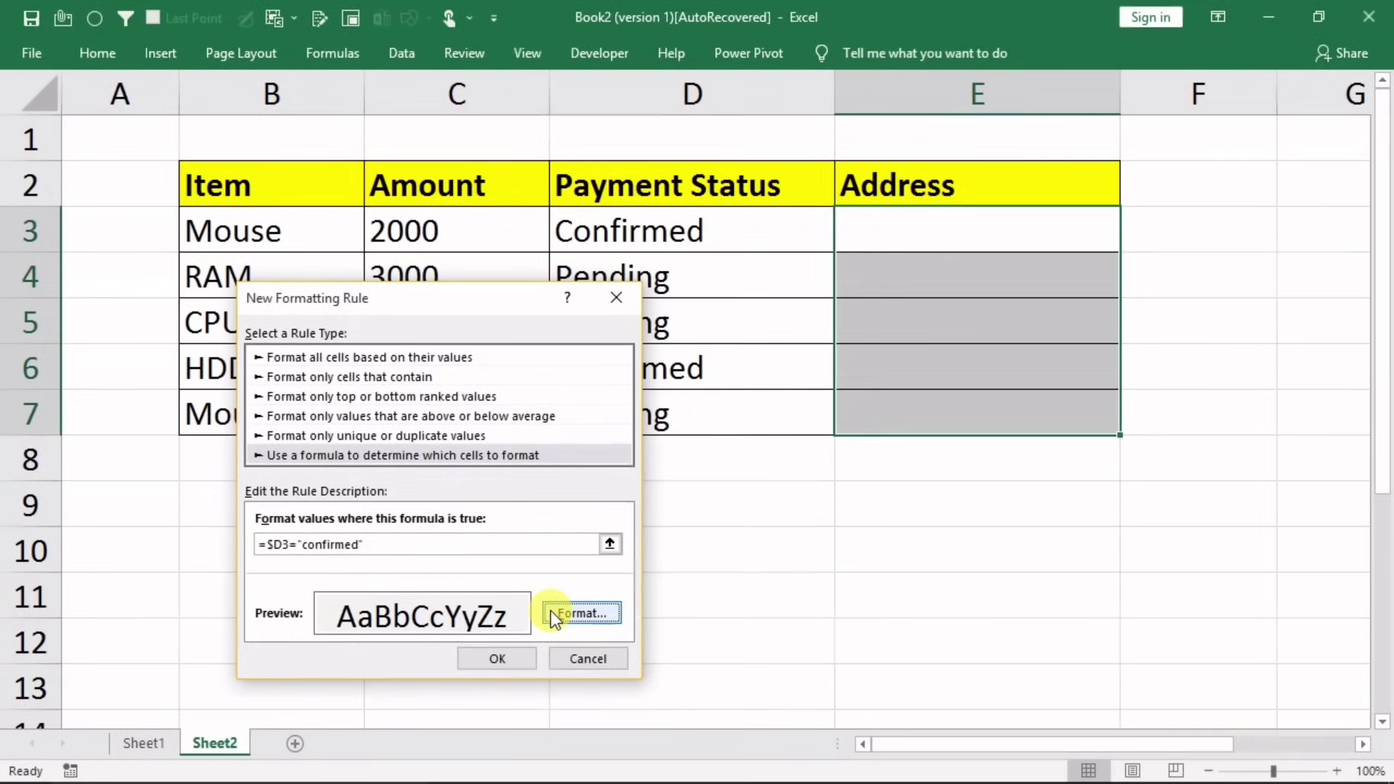
pyautogui.click(496, 657)
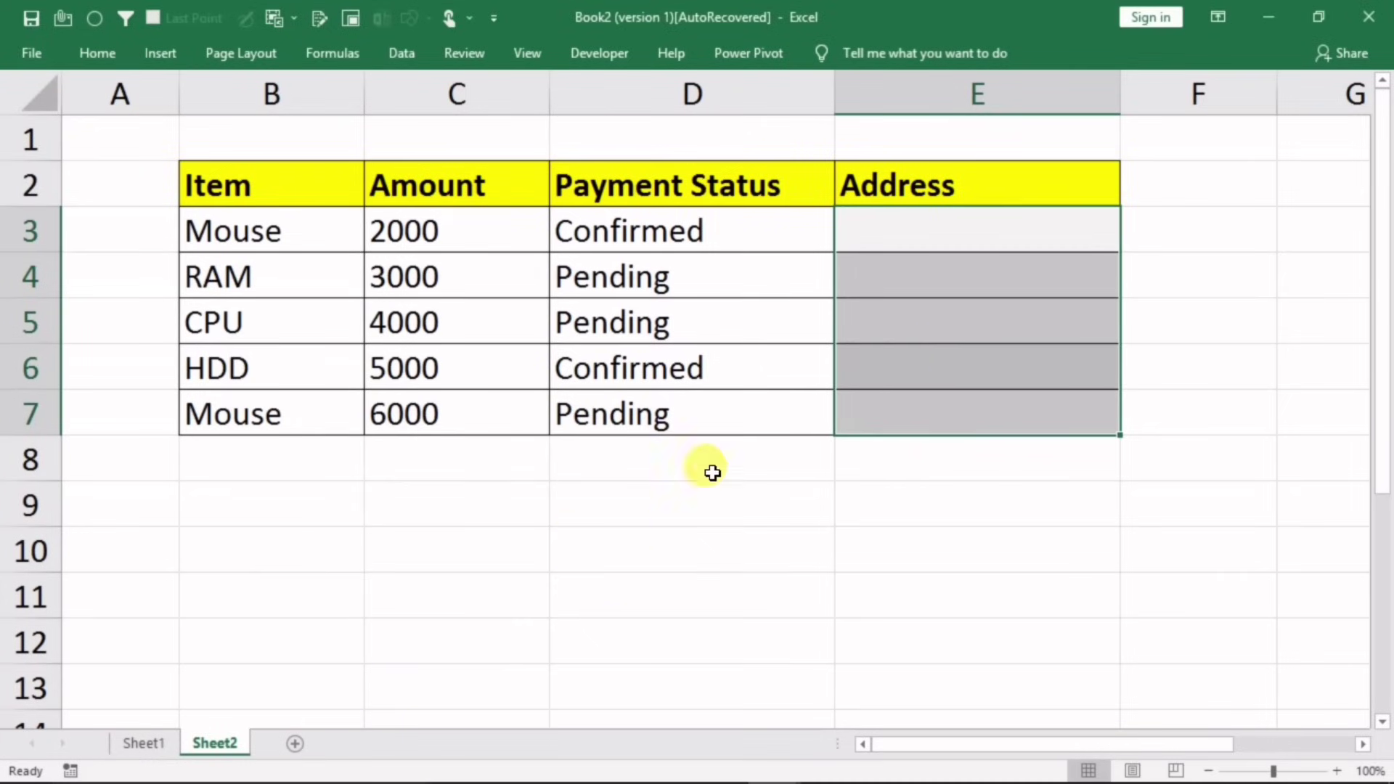
pyautogui.click(948, 343)
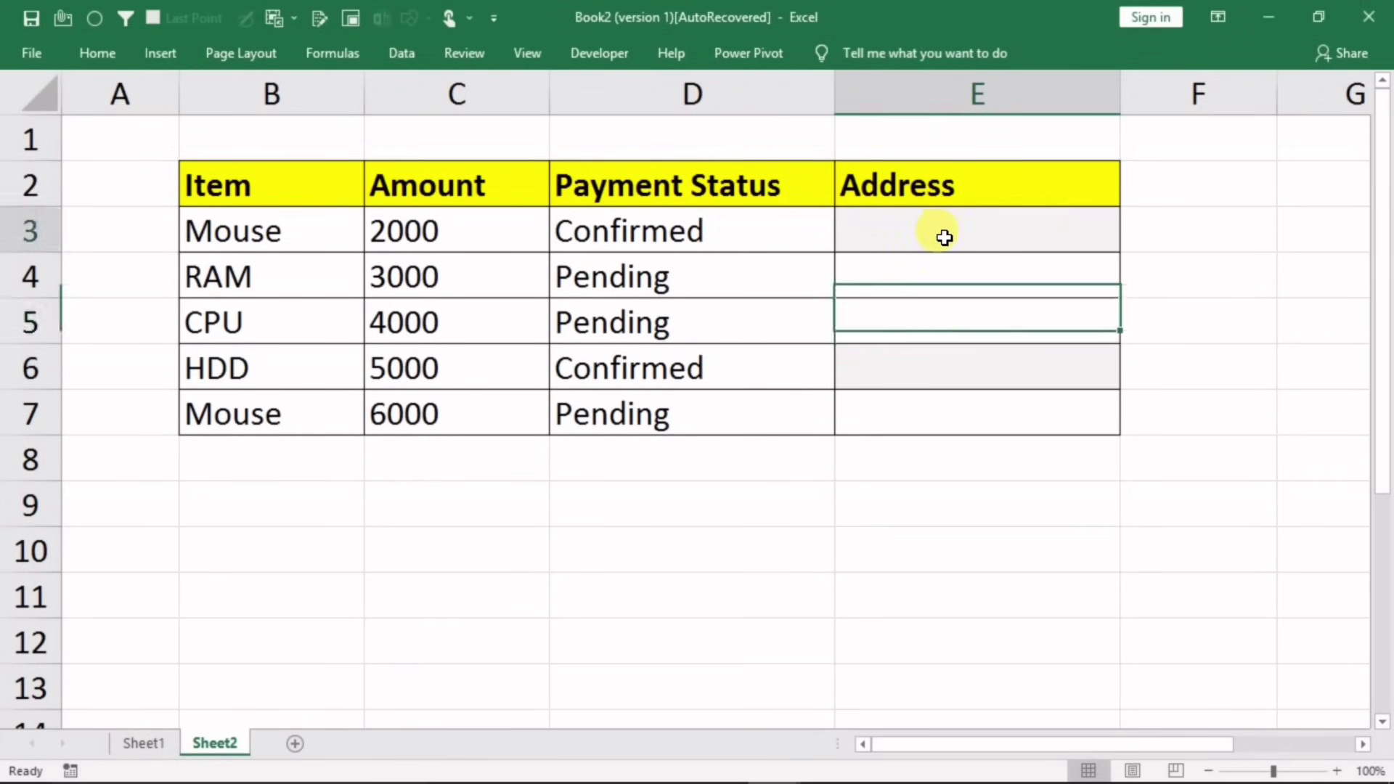
# Step: Change the CPU item's payment status to confirmed to test the address cell's formatting
pyautogui.click(942, 238)
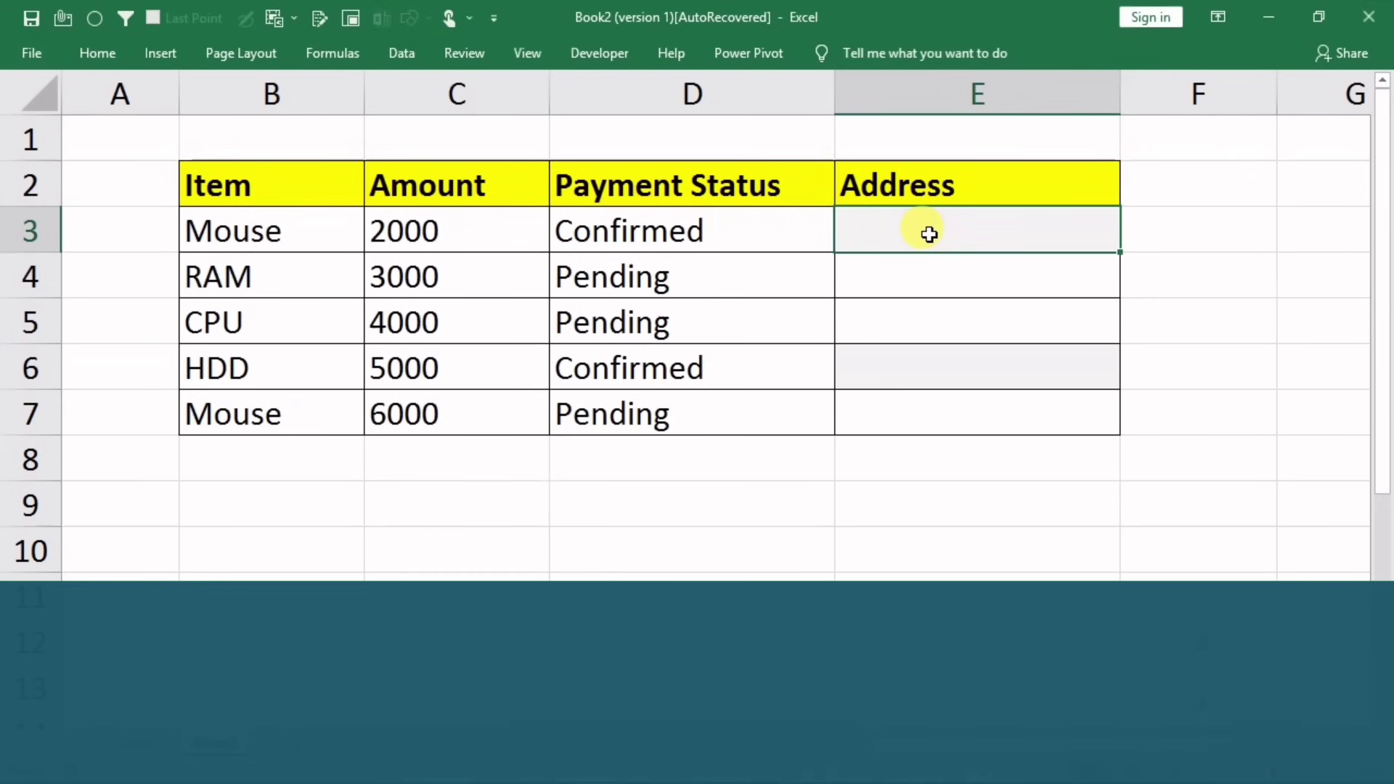
pyautogui.click(719, 242)
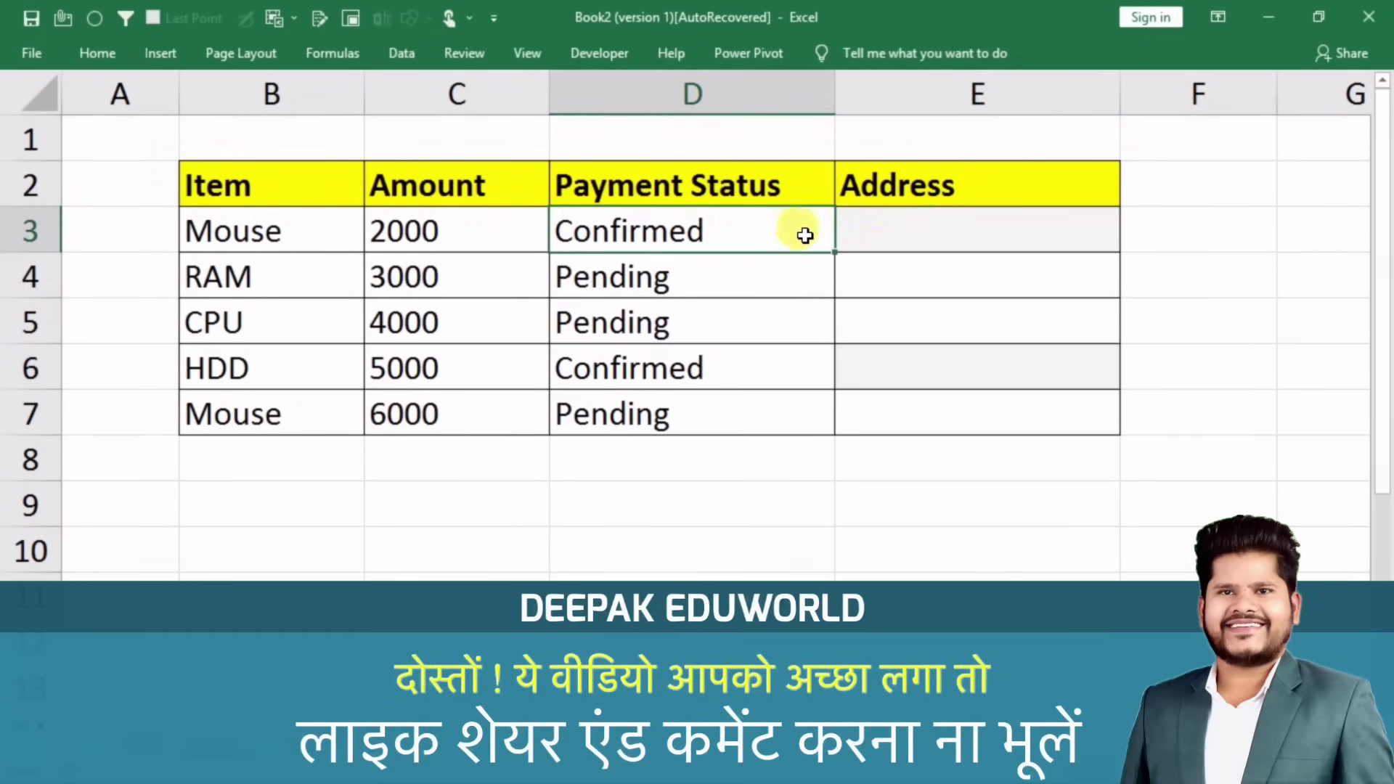
pyautogui.click(960, 236)
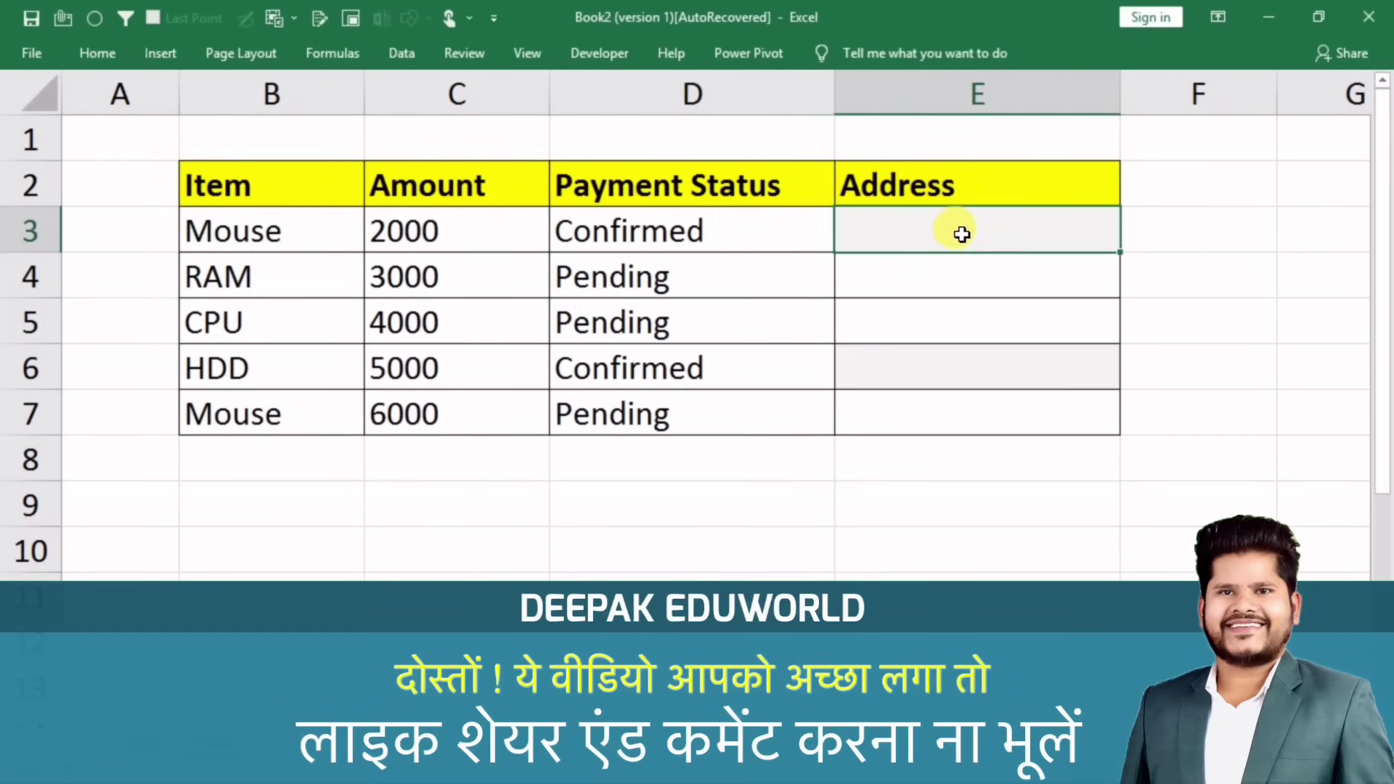
pyautogui.click(708, 319)
pyautogui.write('c')
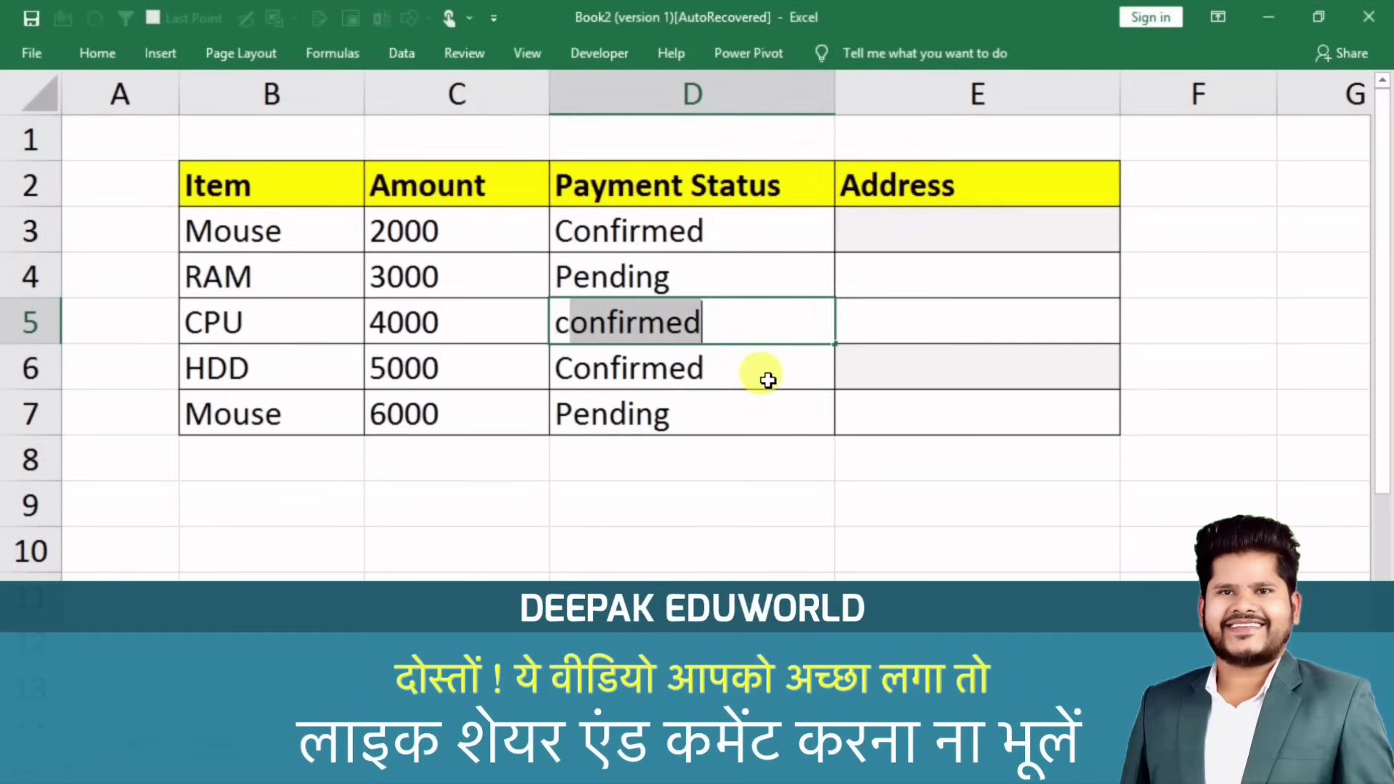
pyautogui.press('Return')
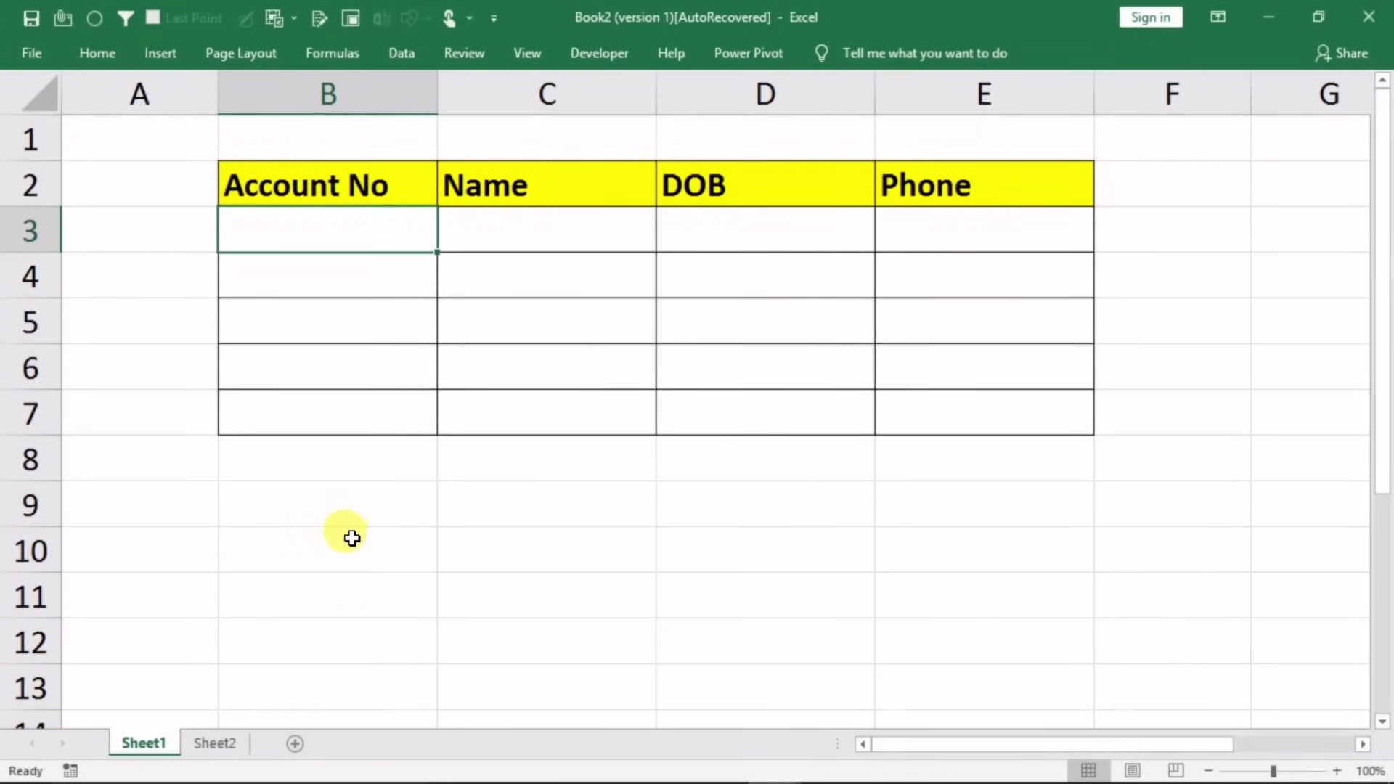
# Step: Enter the formula =len(B10) in cell C10 of Sheet1 to demonstrate the LEN function
pyautogui.click(476, 549)
pyautogui.write('=len')
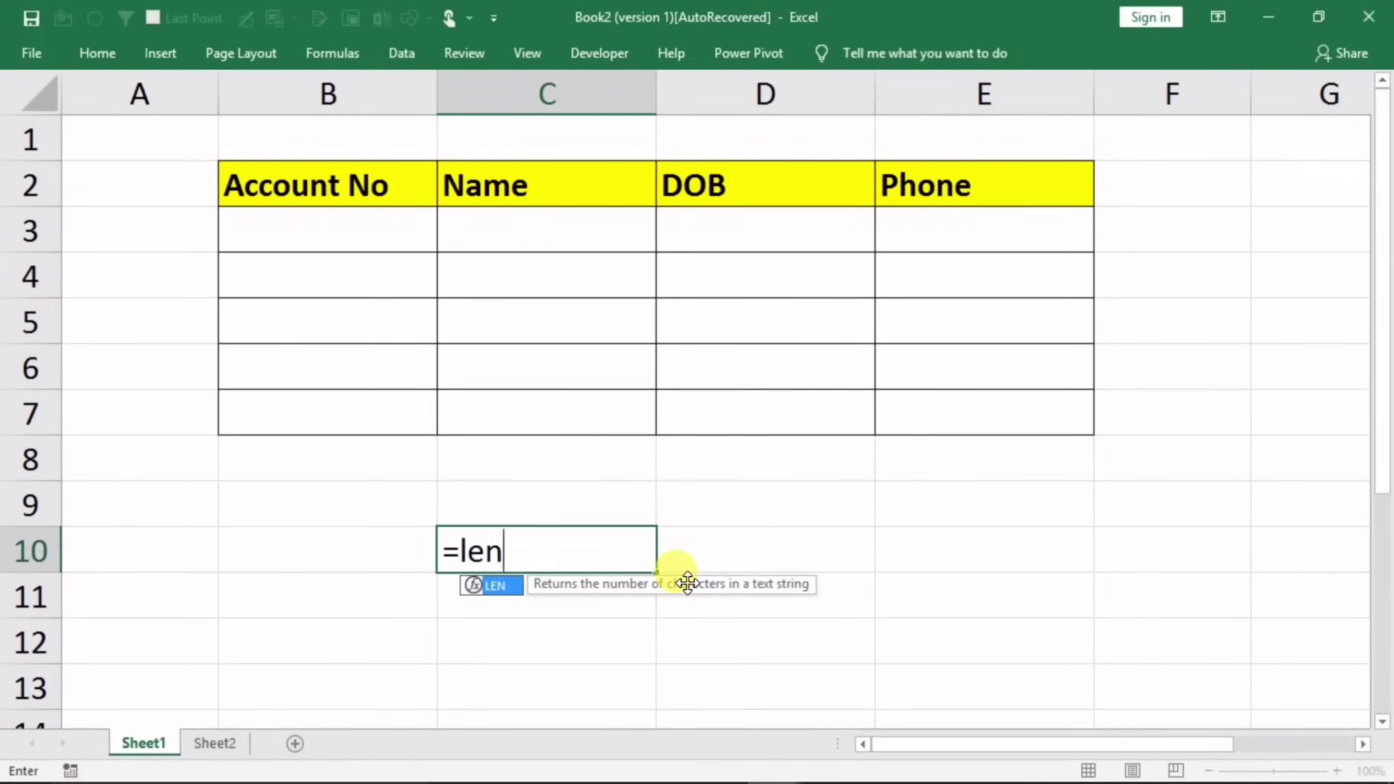
pyautogui.write('(')
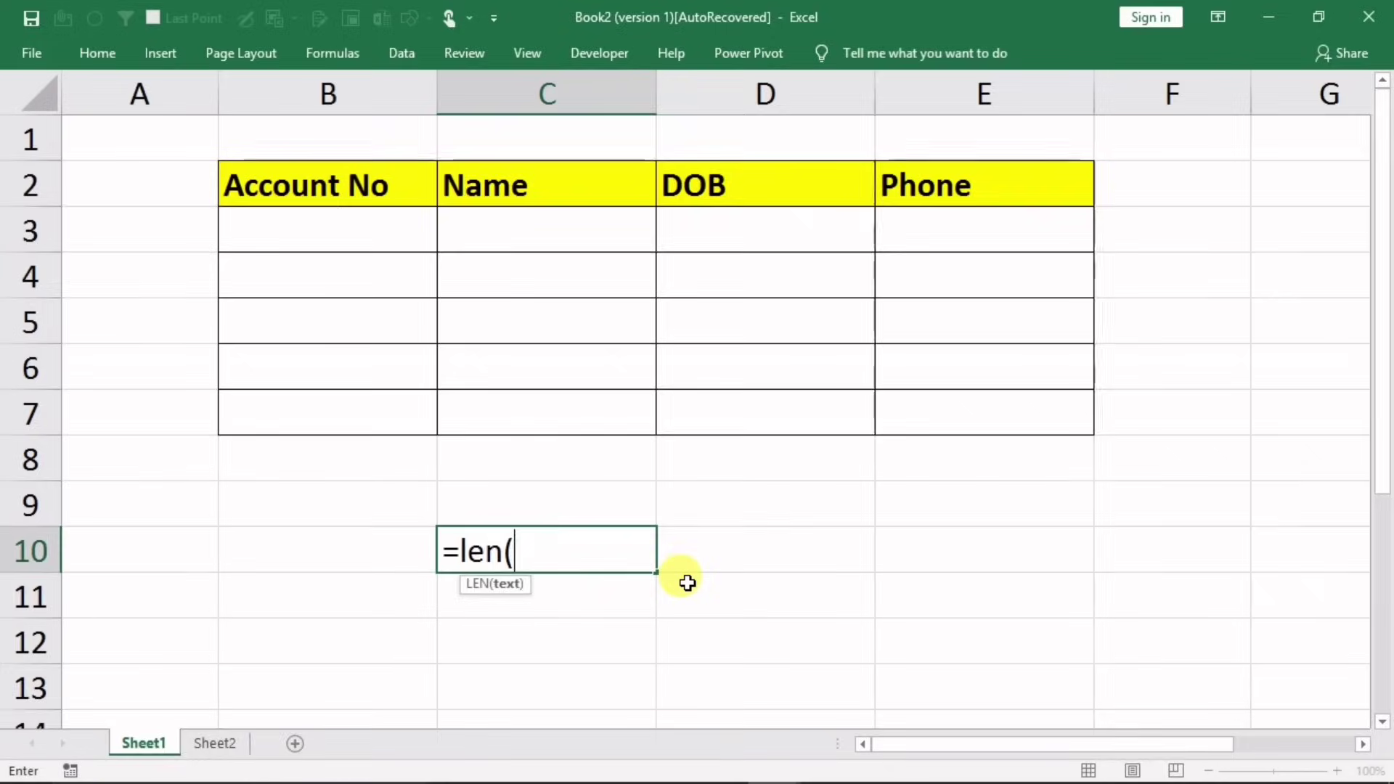
pyautogui.click(330, 551)
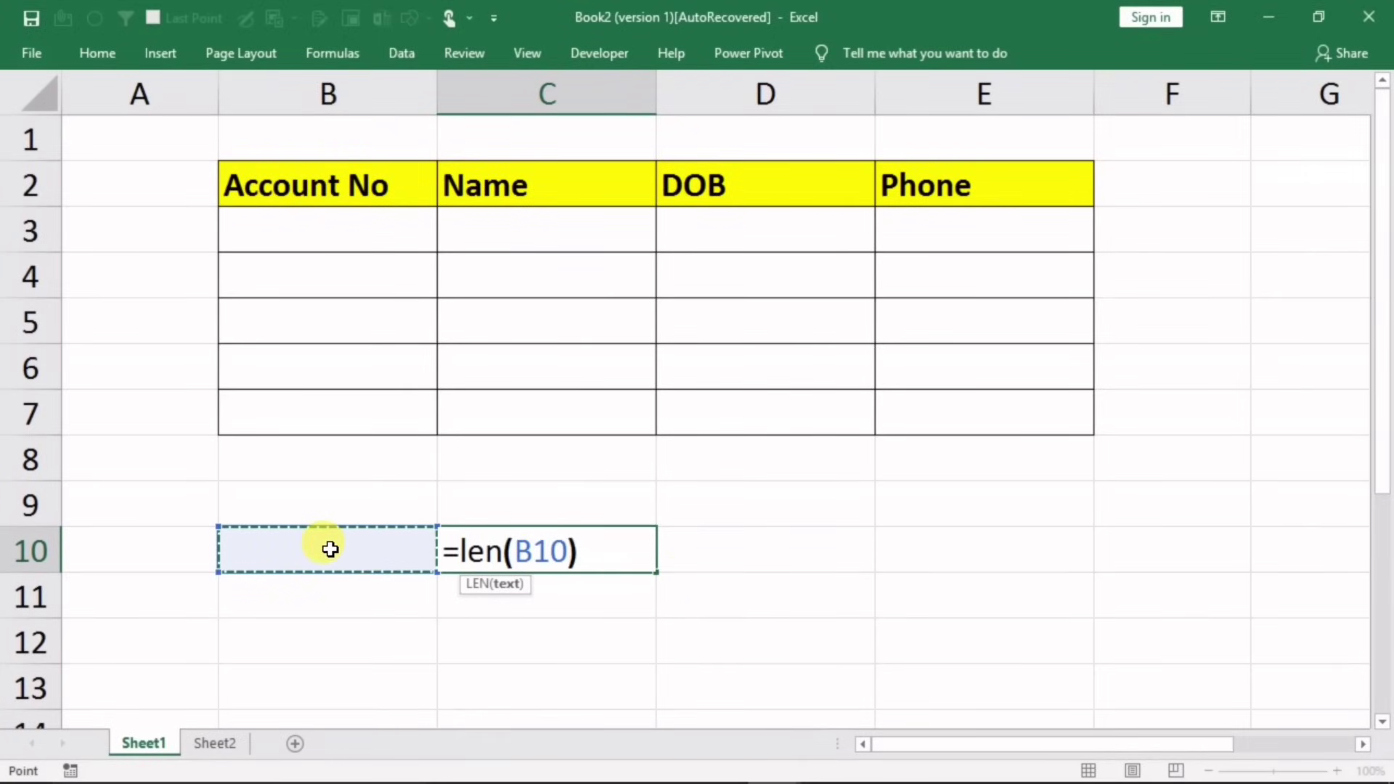
pyautogui.write(')')
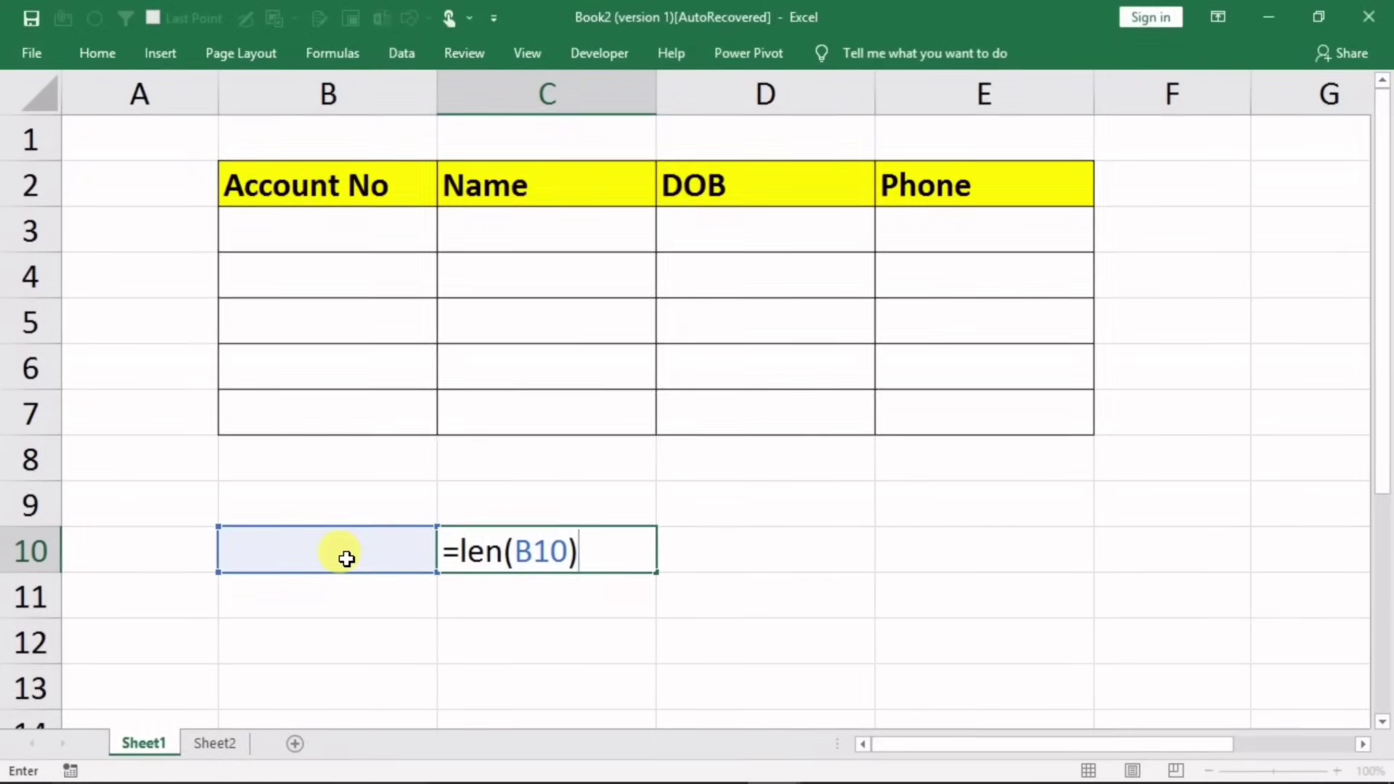
pyautogui.press('Return')
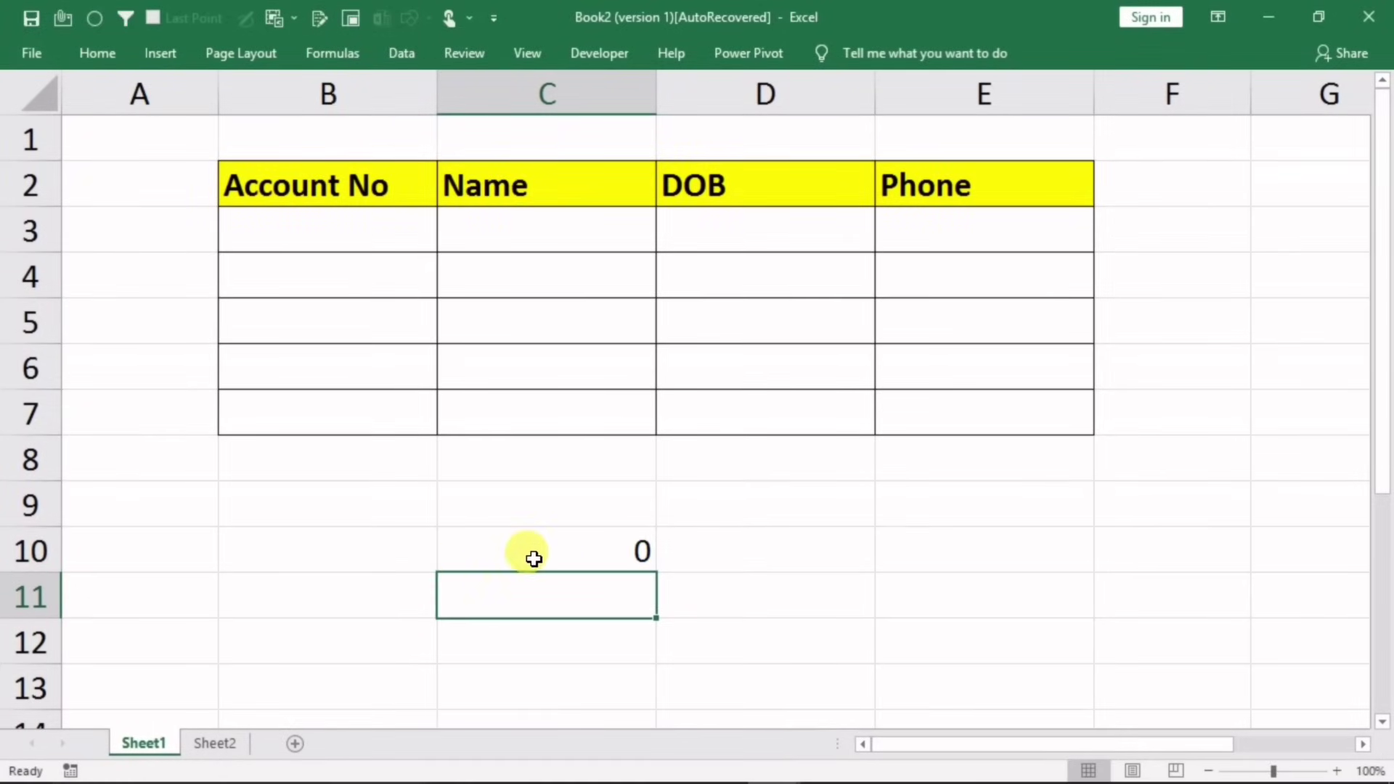
# Step: Test the LEN formula by entering 23 in cell B10 and replacing it with abc
pyautogui.click(363, 558)
pyautogui.write('23')
pyautogui.click(354, 631)
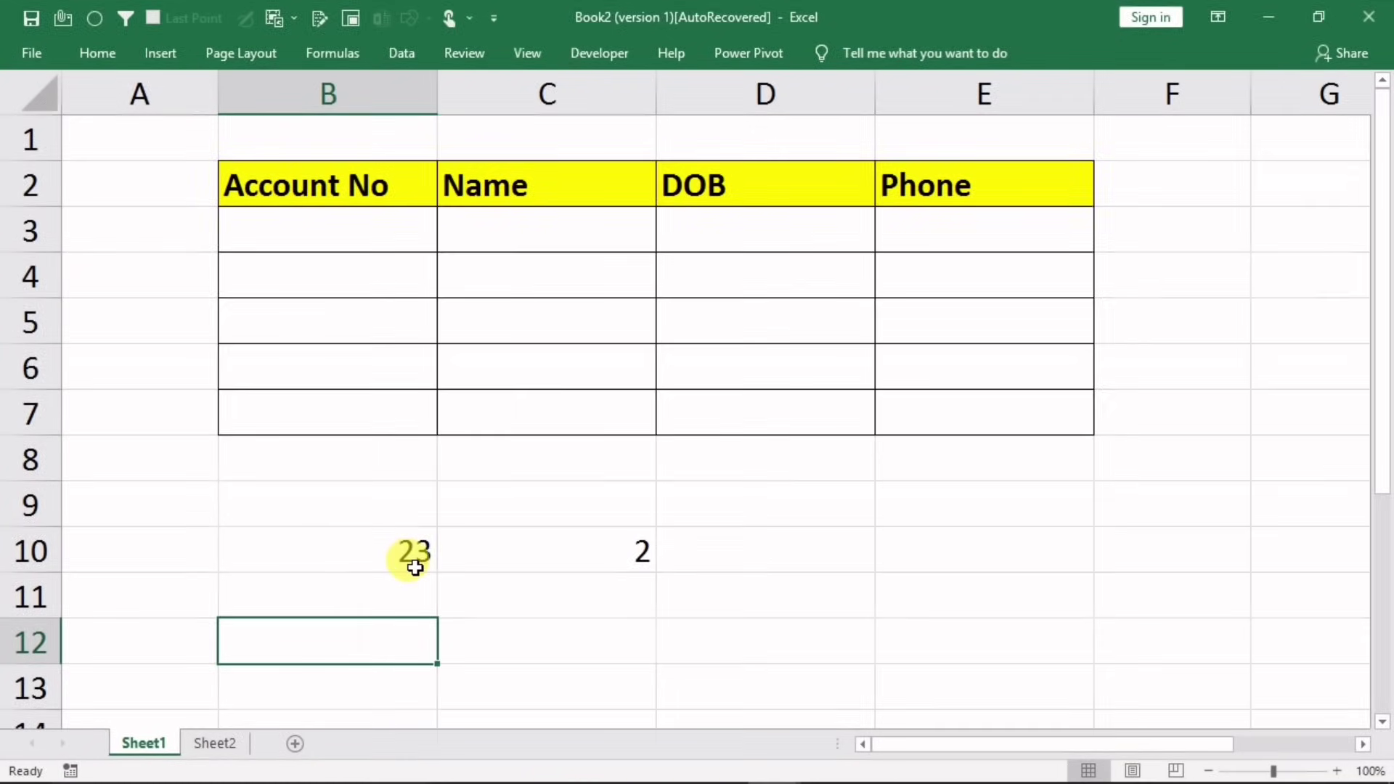
pyautogui.click(383, 554)
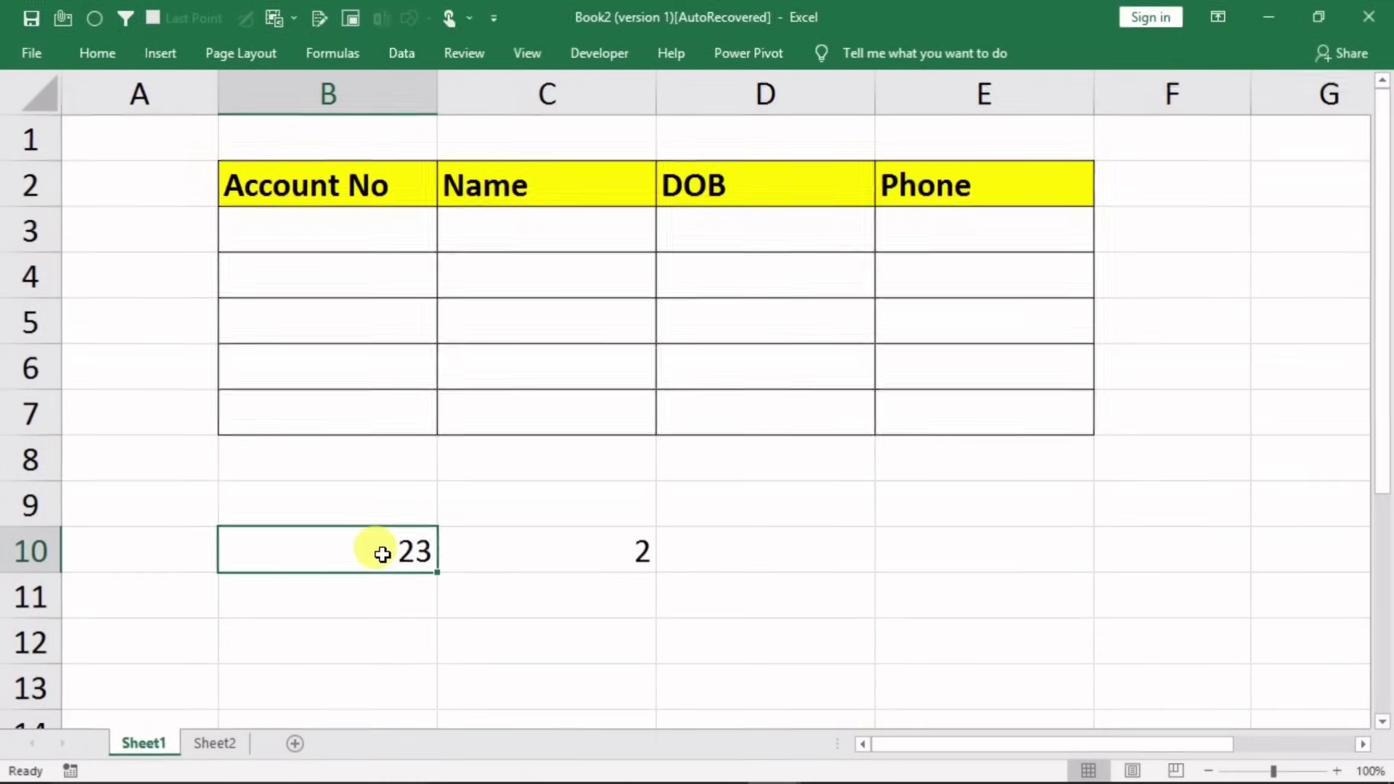
pyautogui.write('abc')
pyautogui.press('Return')
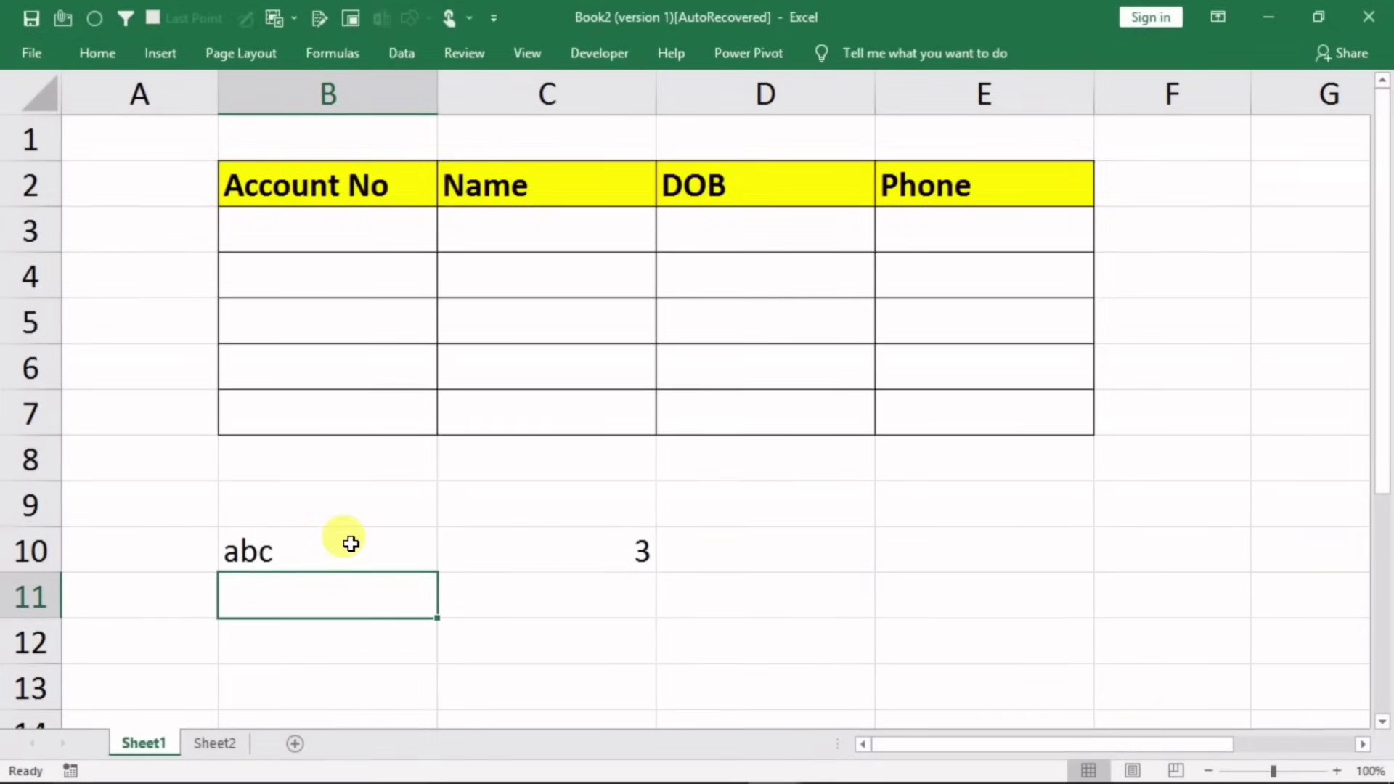
# Step: Clear the test text in cell B10 and the LEN formula in cell C10
pyautogui.click(322, 544)
pyautogui.press('Delete')
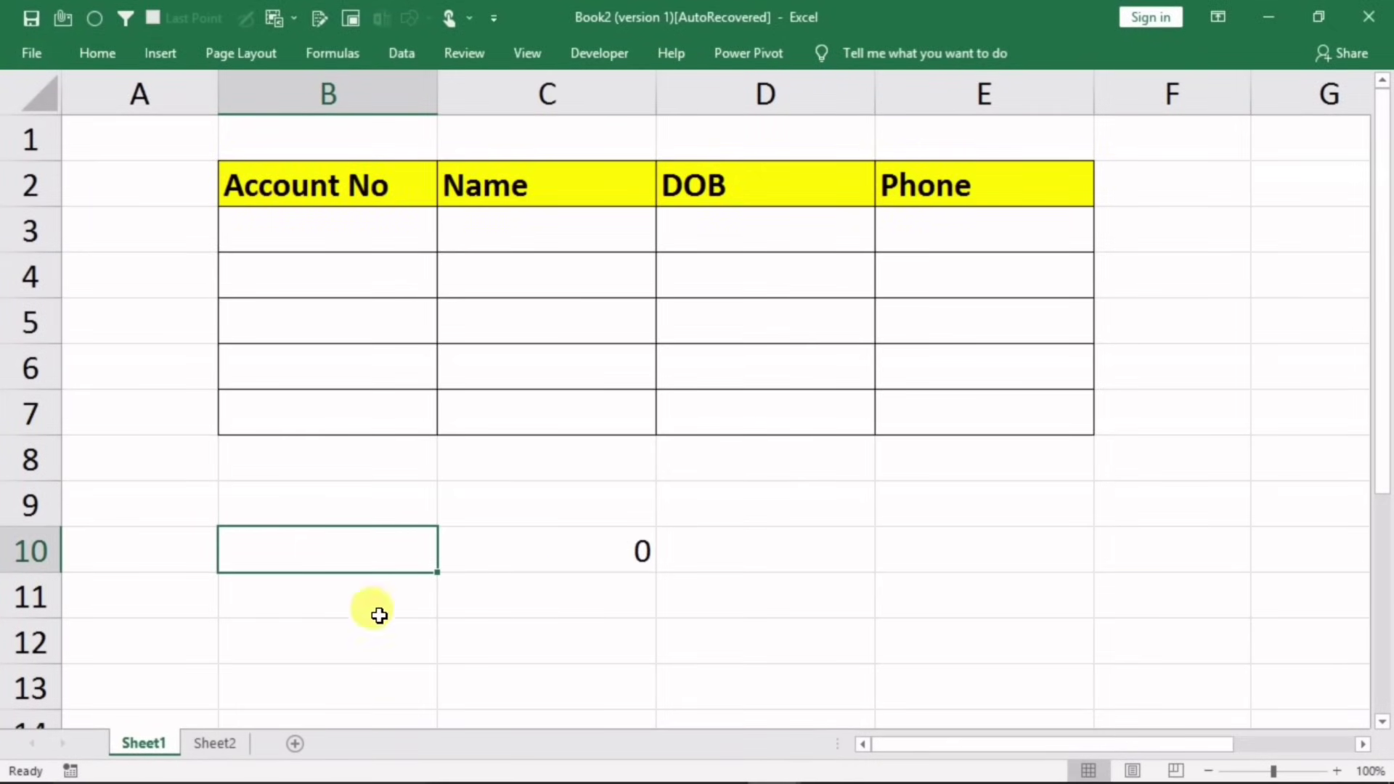
pyautogui.click(600, 556)
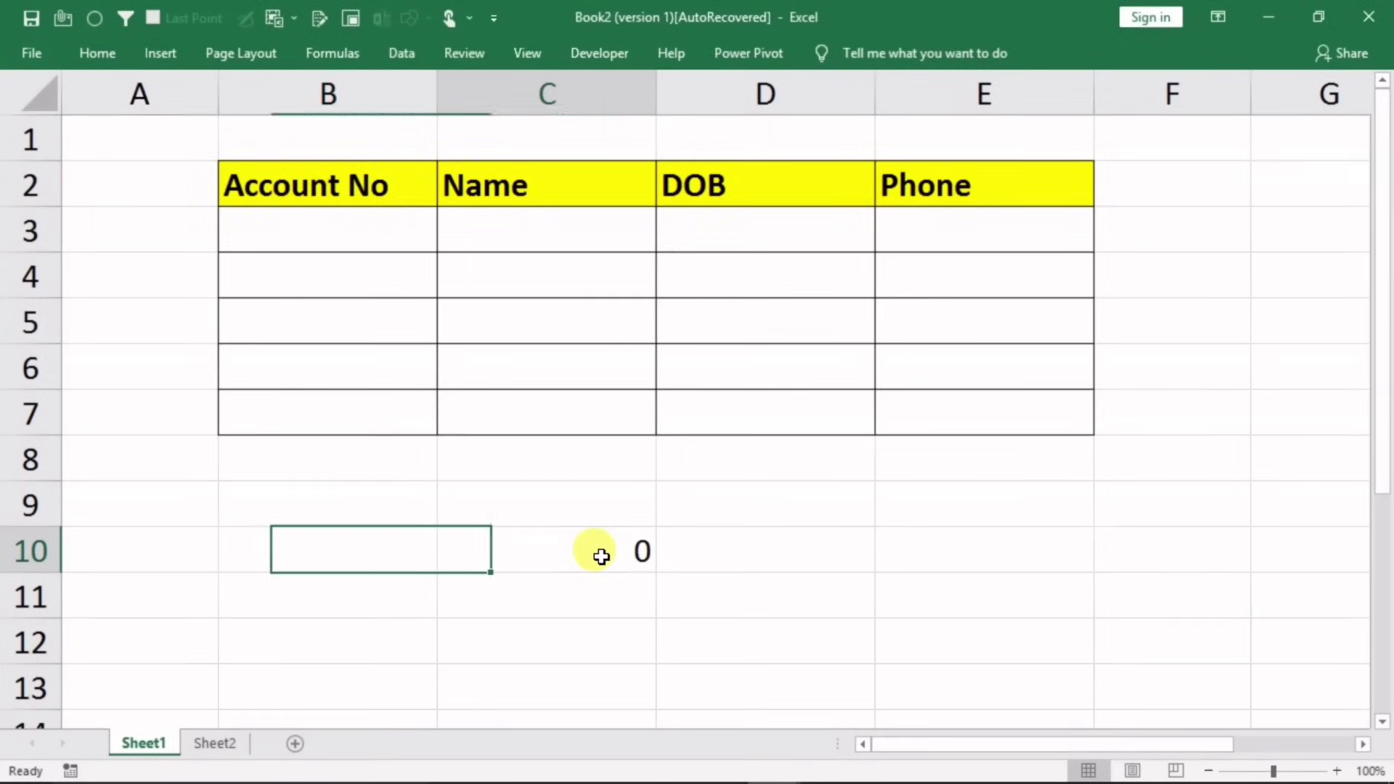
pyautogui.press('Delete')
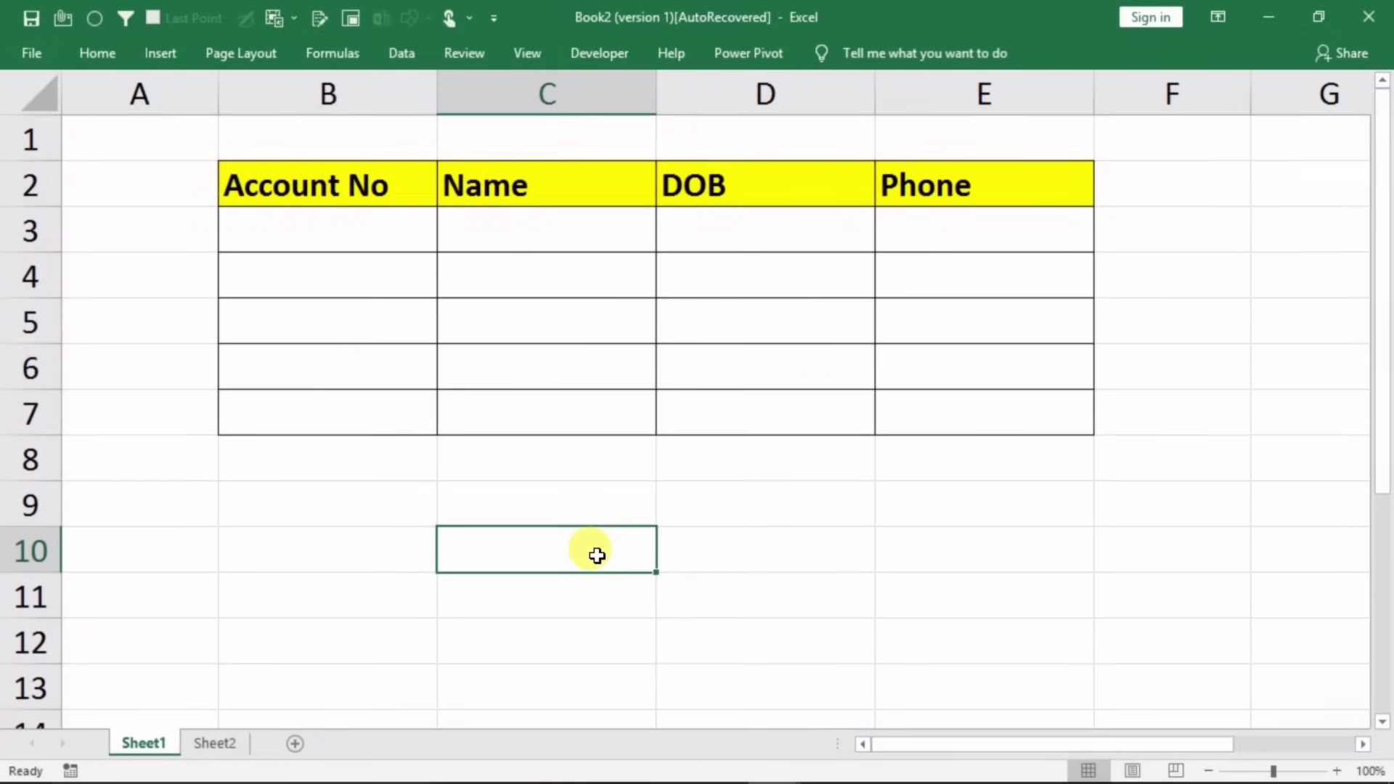
pyautogui.click(717, 552)
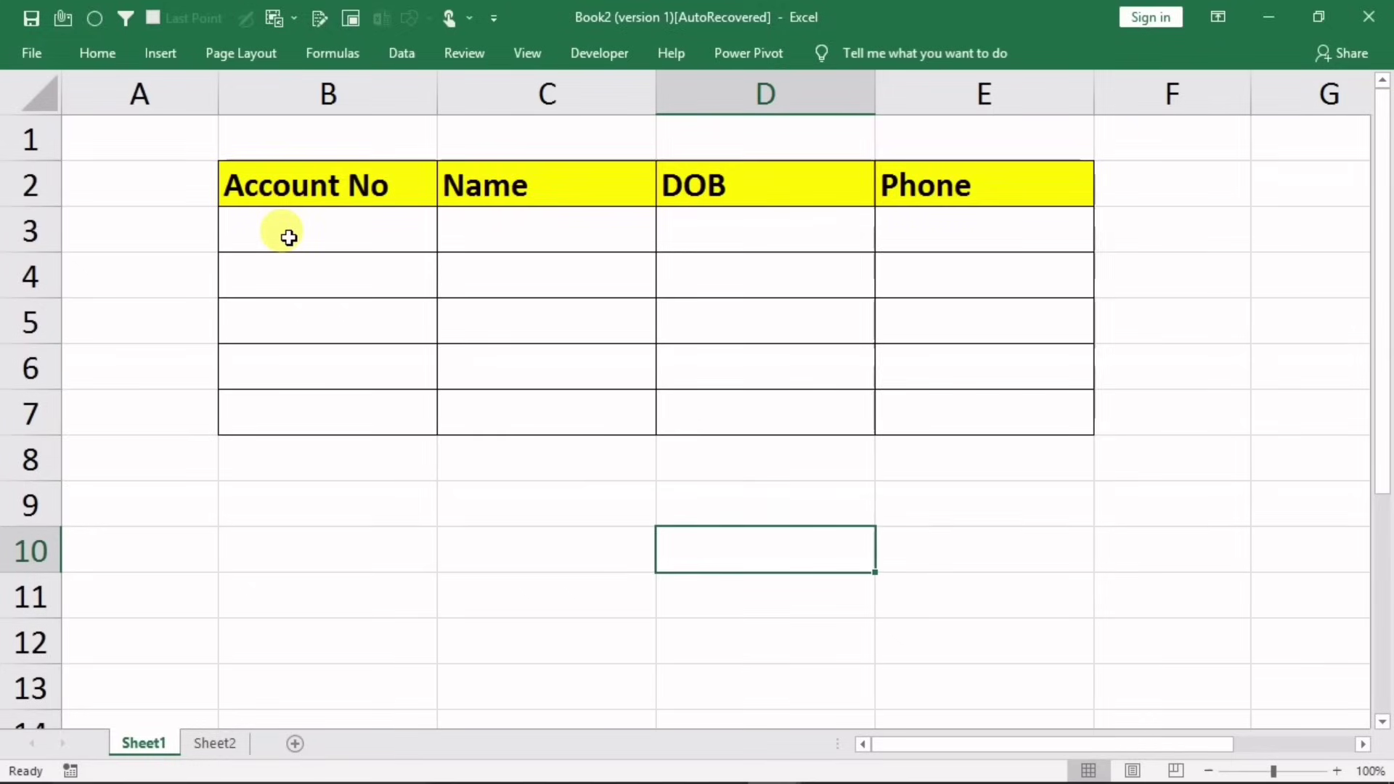
# Step: Enter the sample text vbnv in cell C3 and m in D3 with Account No blank, and clear both cells
pyautogui.click(530, 228)
pyautogui.write('vbnv')
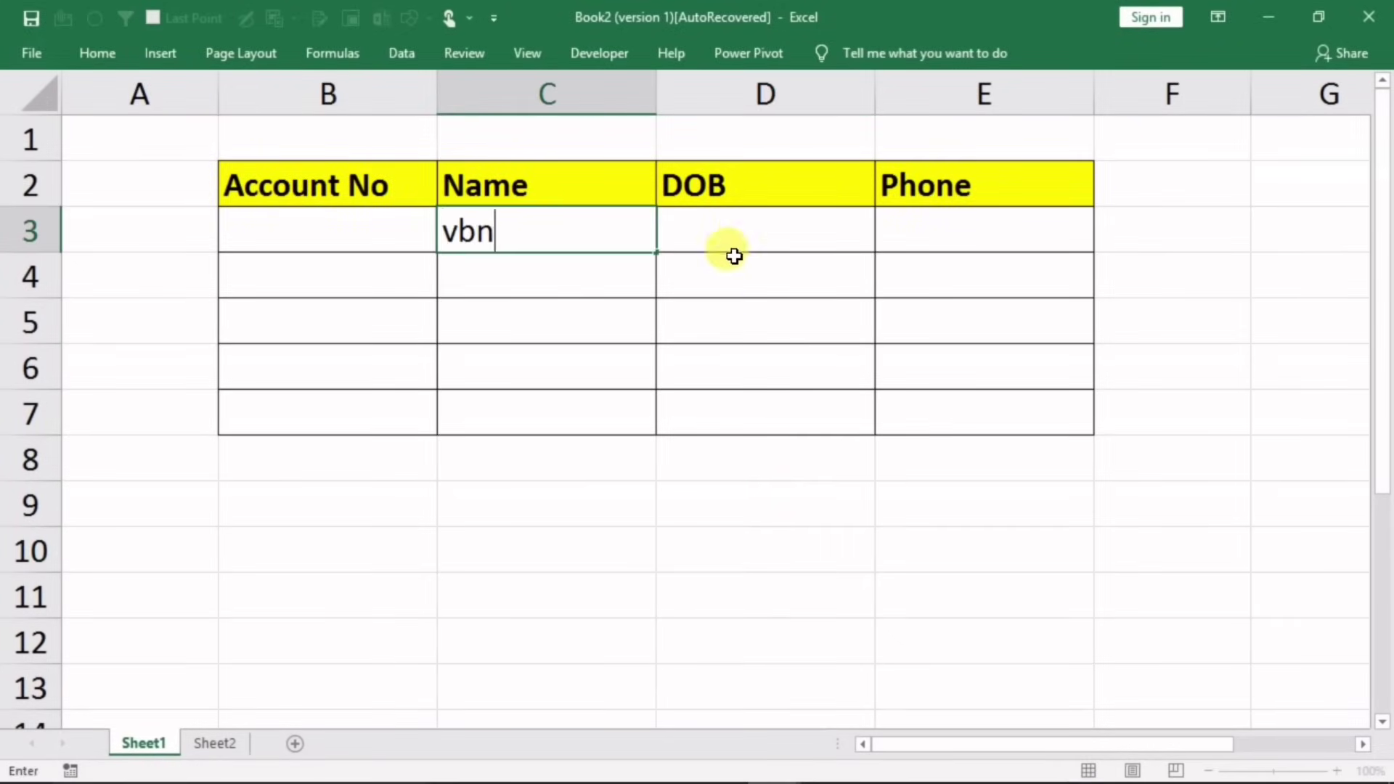
pyautogui.press('Tab')
pyautogui.write('m')
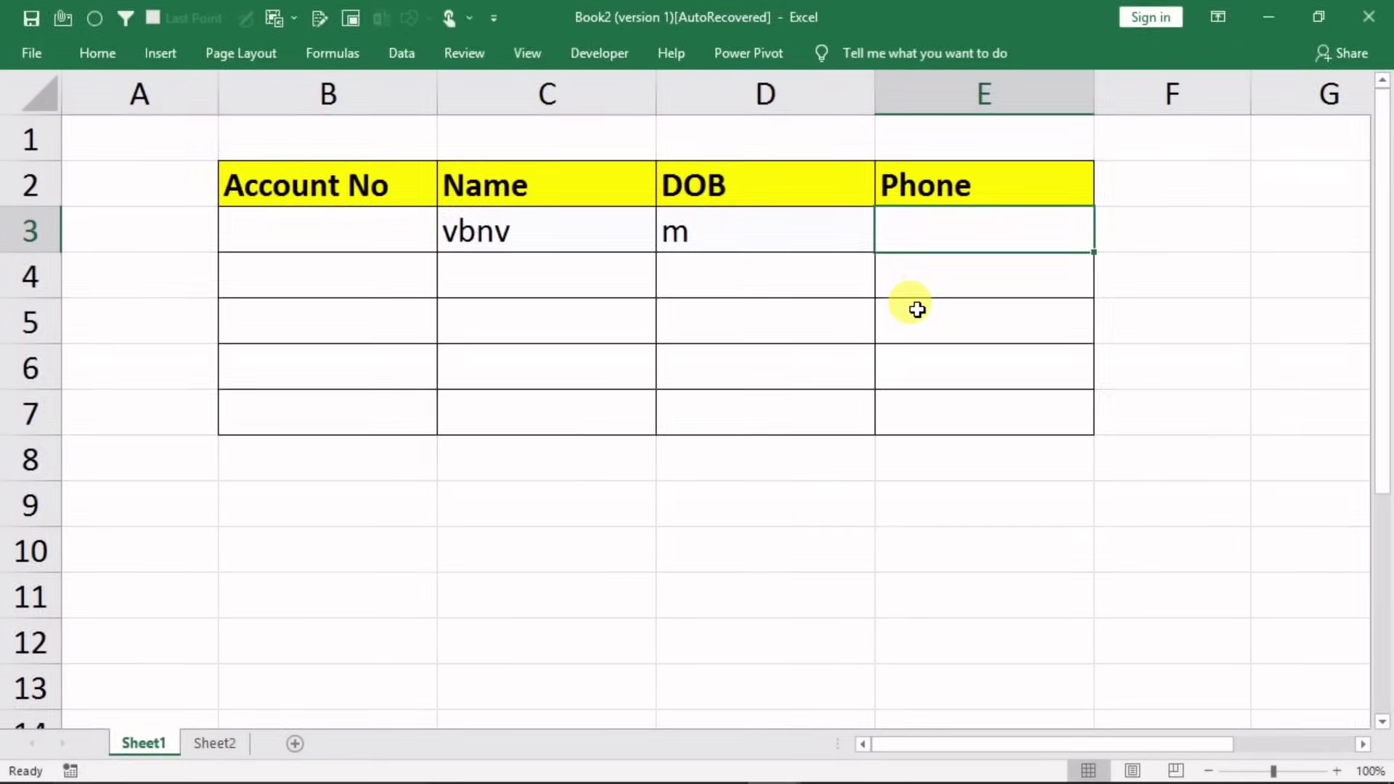
pyautogui.moveTo(529, 221); pyautogui.dragTo(764, 249)
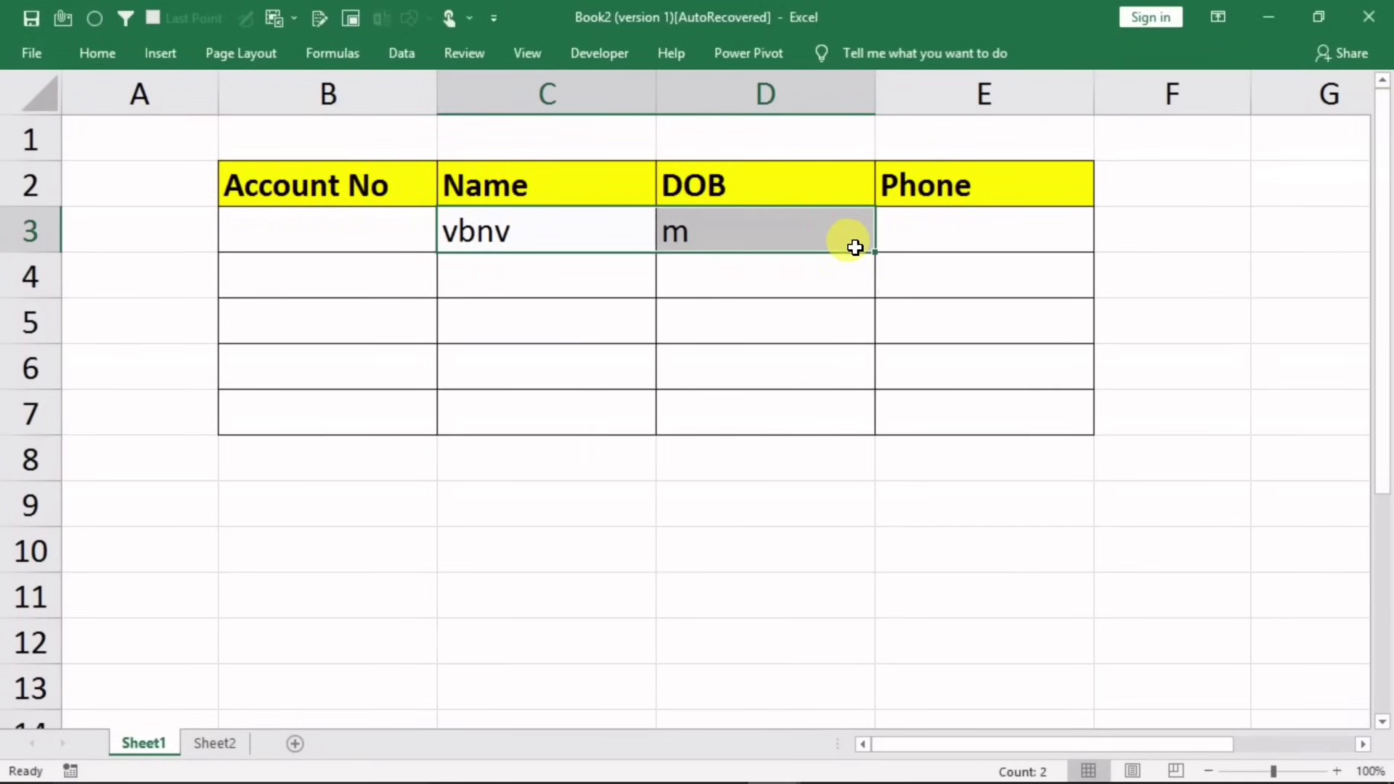
pyautogui.press('Delete')
pyautogui.click(656, 388)
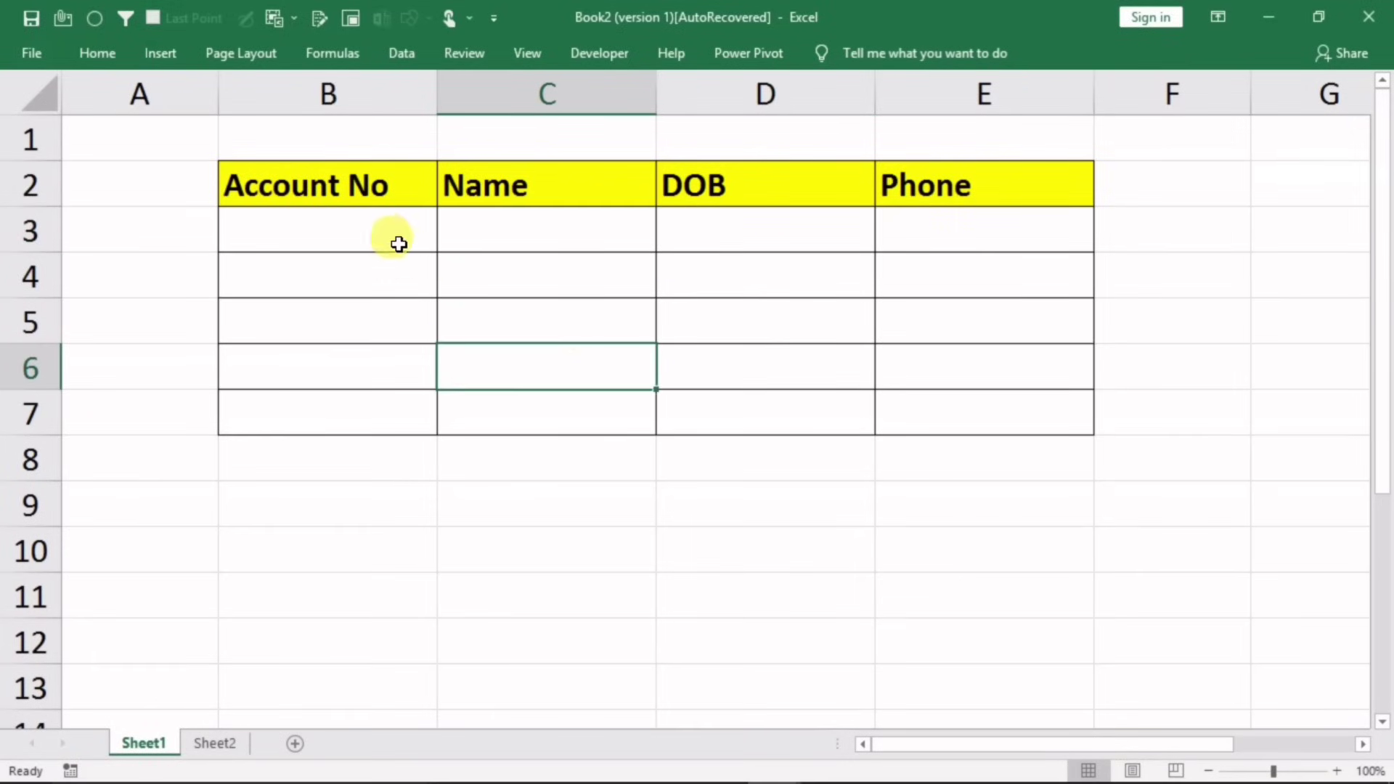
# Step: Start a data validation rule of the Custom type for the Name, DOB and Phone cells C3:E7
pyautogui.moveTo(505, 231)
pyautogui.mouseDown()
pyautogui.moveTo(968, 367)
pyautogui.moveTo(1005, 404)
pyautogui.moveTo(974, 395)
pyautogui.mouseUp()
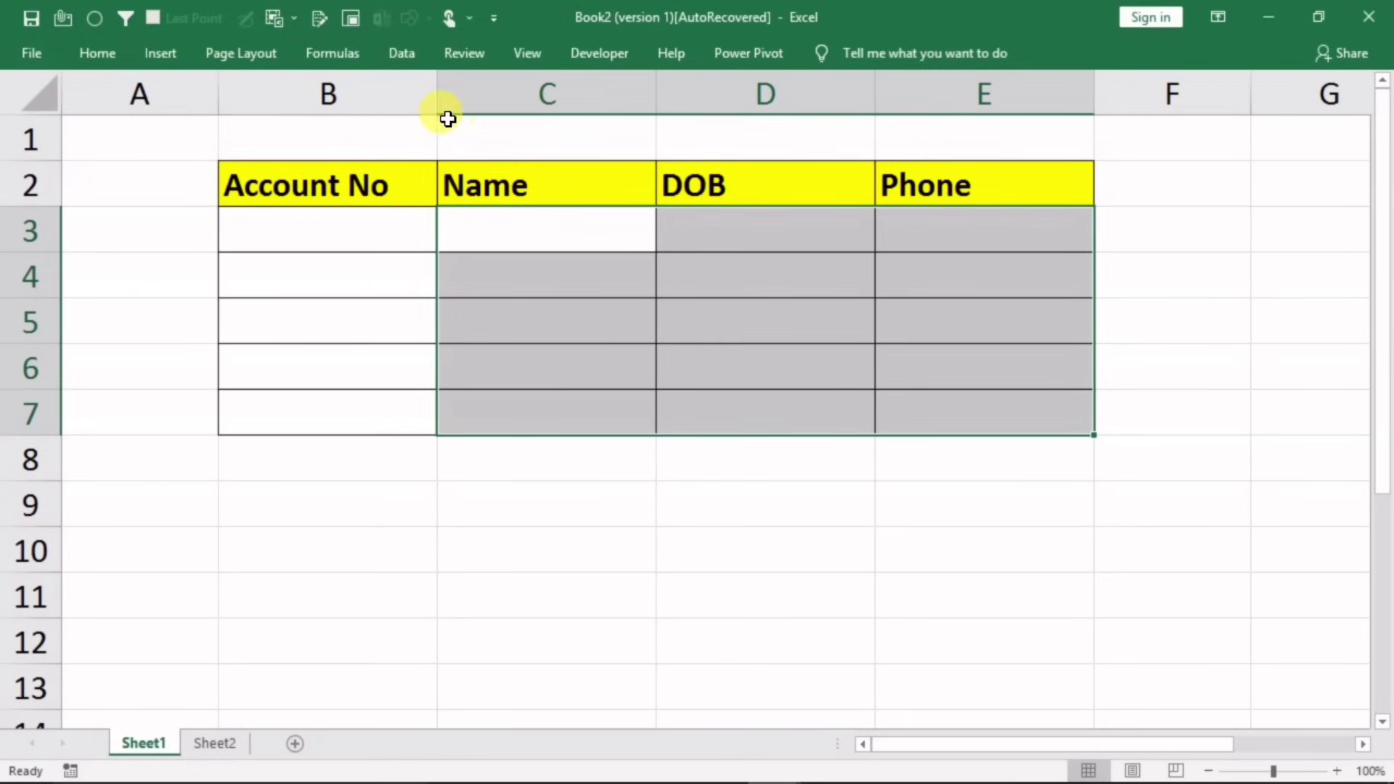
pyautogui.click(401, 55)
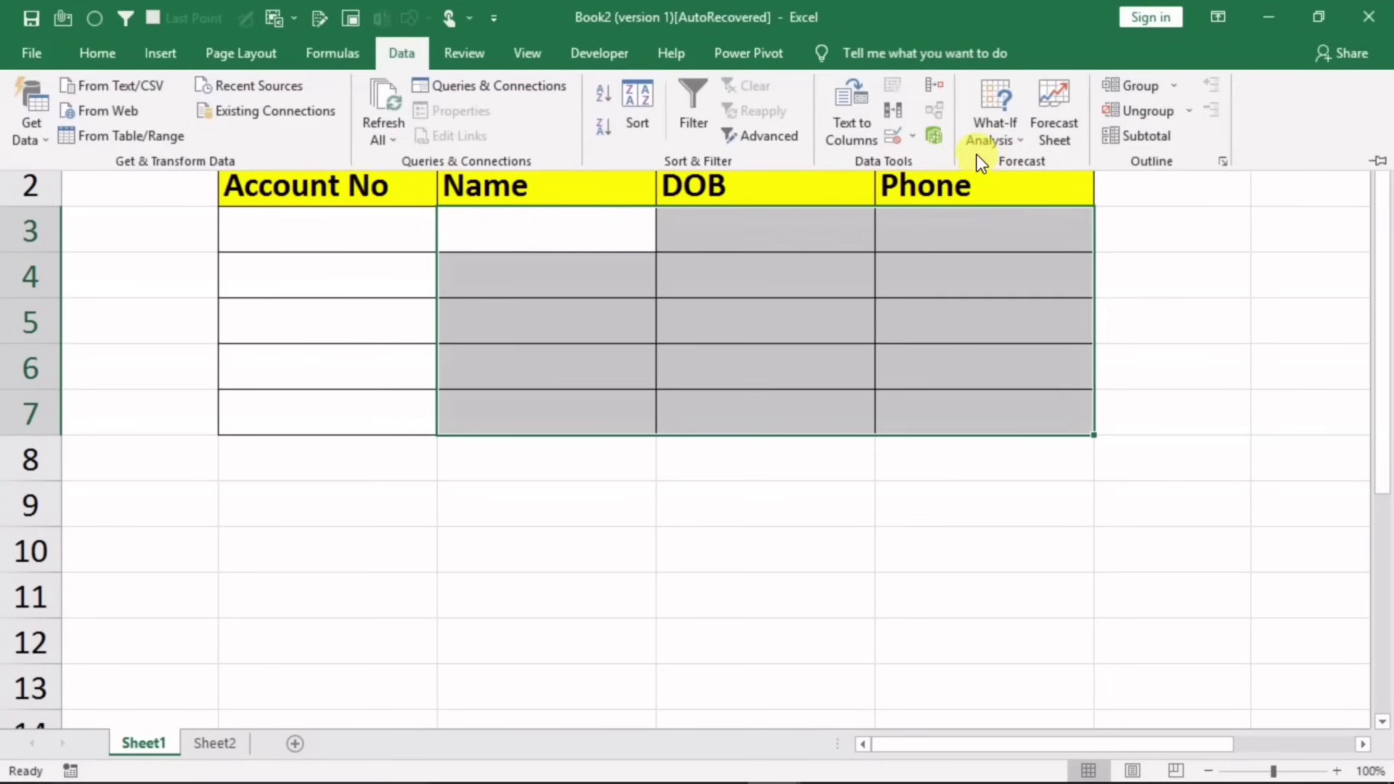
pyautogui.click(887, 142)
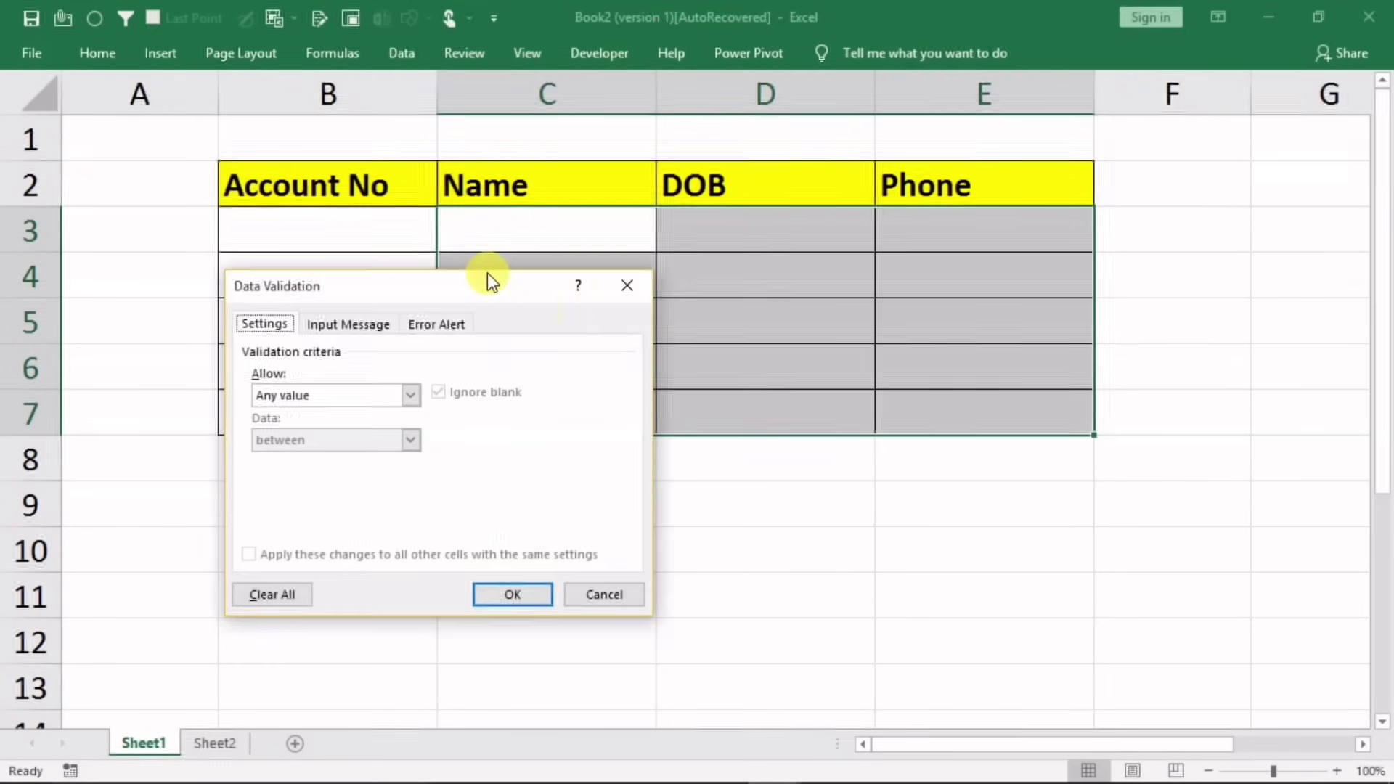
pyautogui.moveTo(486, 273); pyautogui.dragTo(904, 250)
pyautogui.click(717, 381)
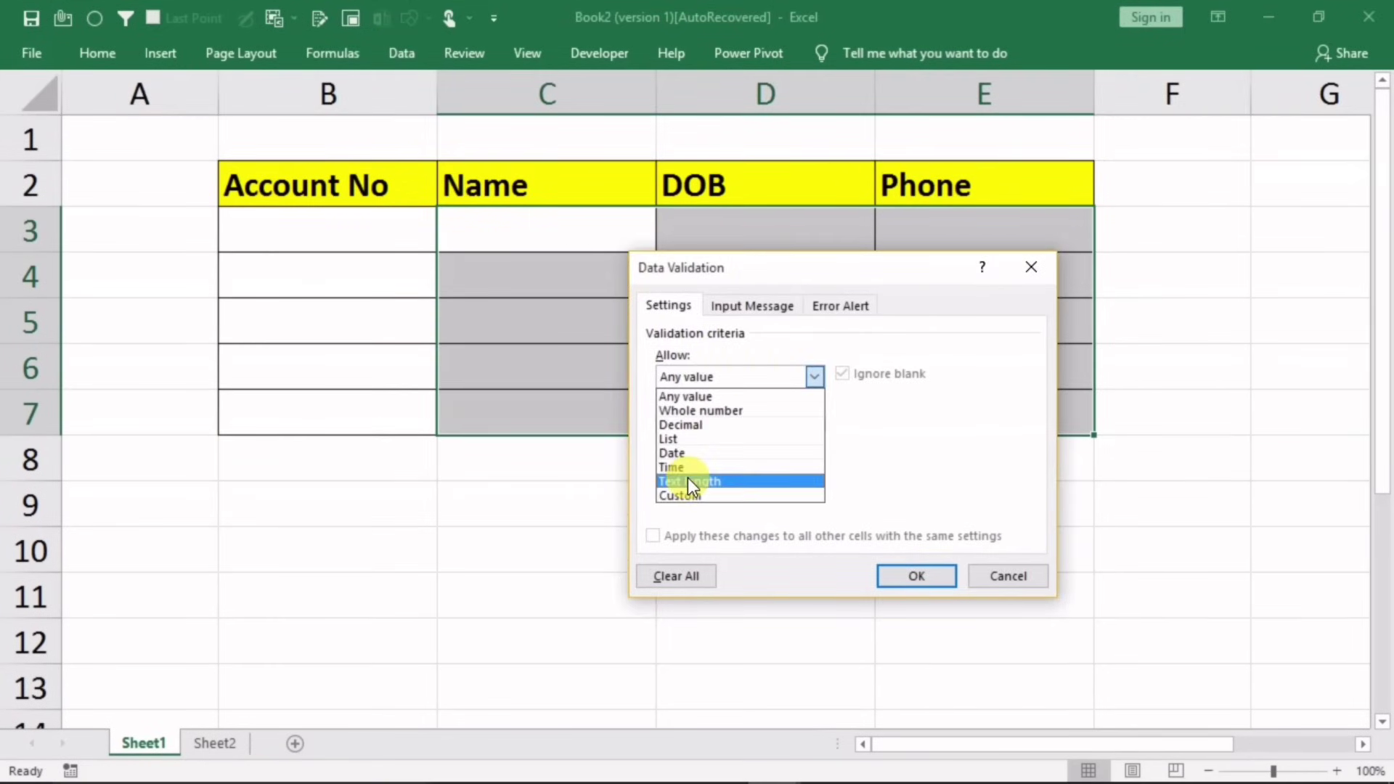
pyautogui.click(685, 489)
pyautogui.click(686, 469)
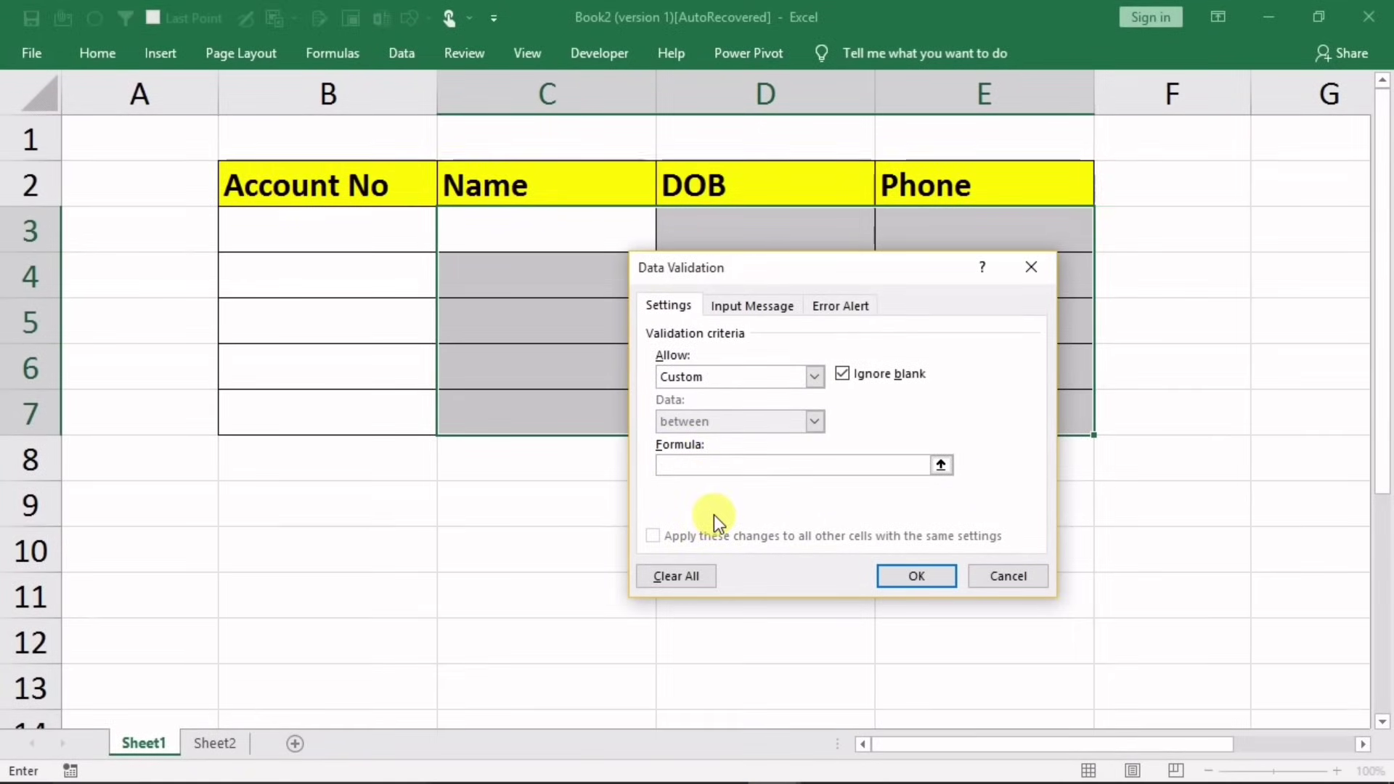
# Step: Set the validation formula to =len(B3)<>0 and turn off Ignore blank
pyautogui.write('=')
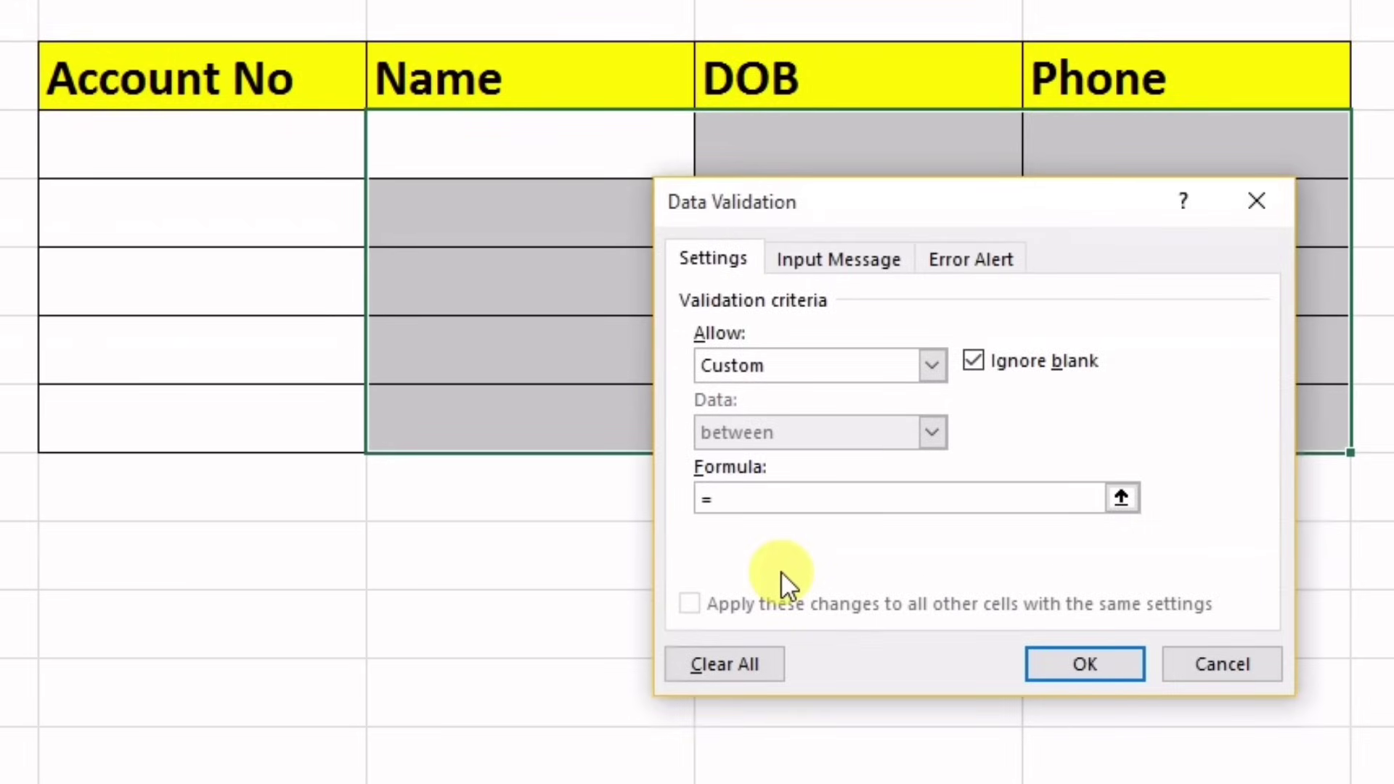
pyautogui.write('Ien(')
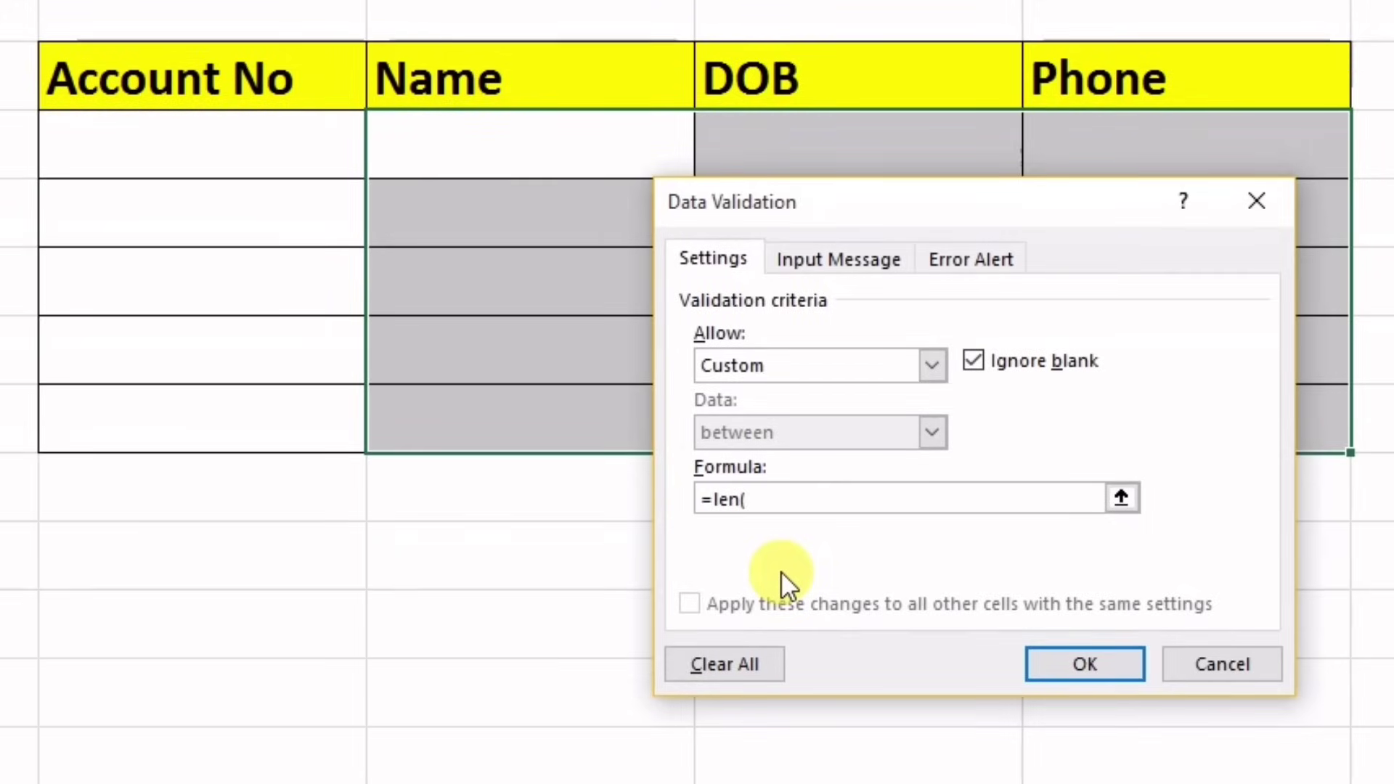
pyautogui.click(214, 128)
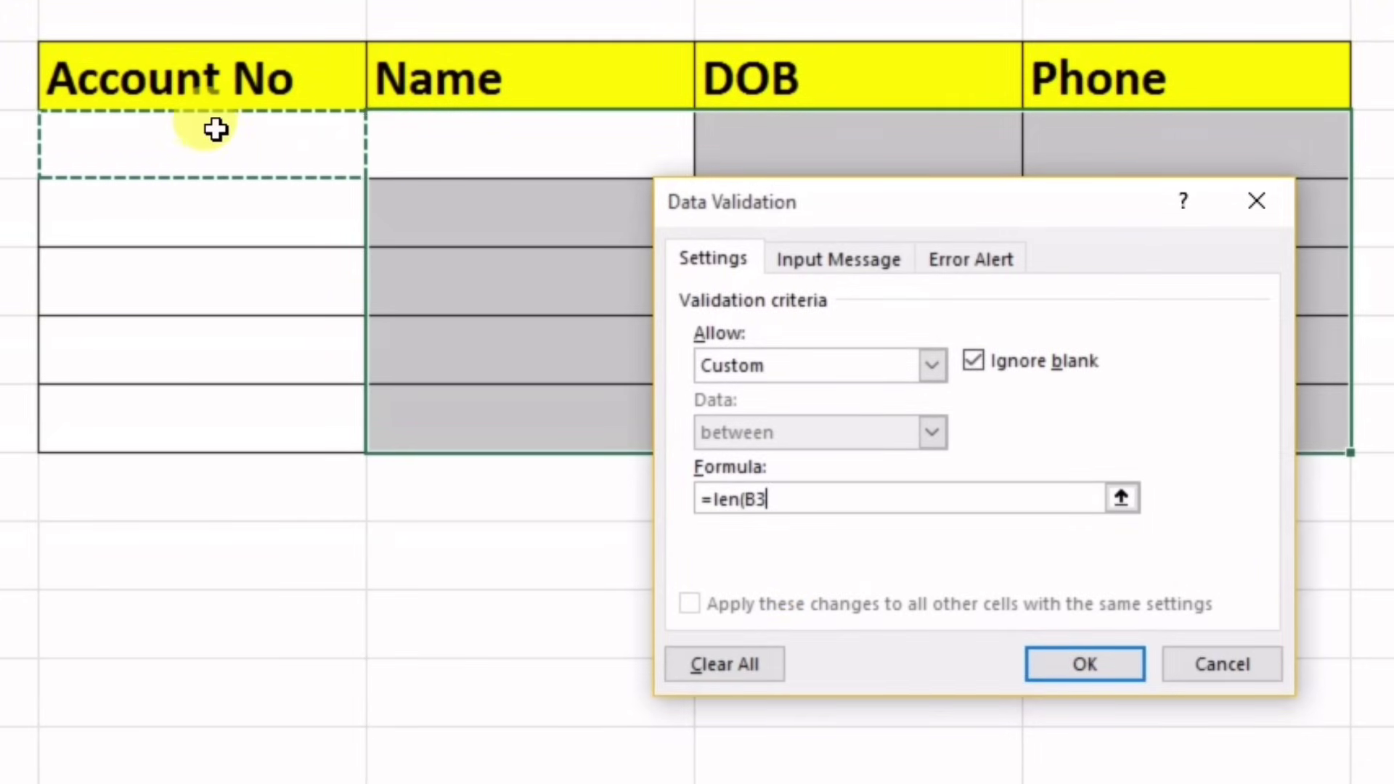
pyautogui.write(')')
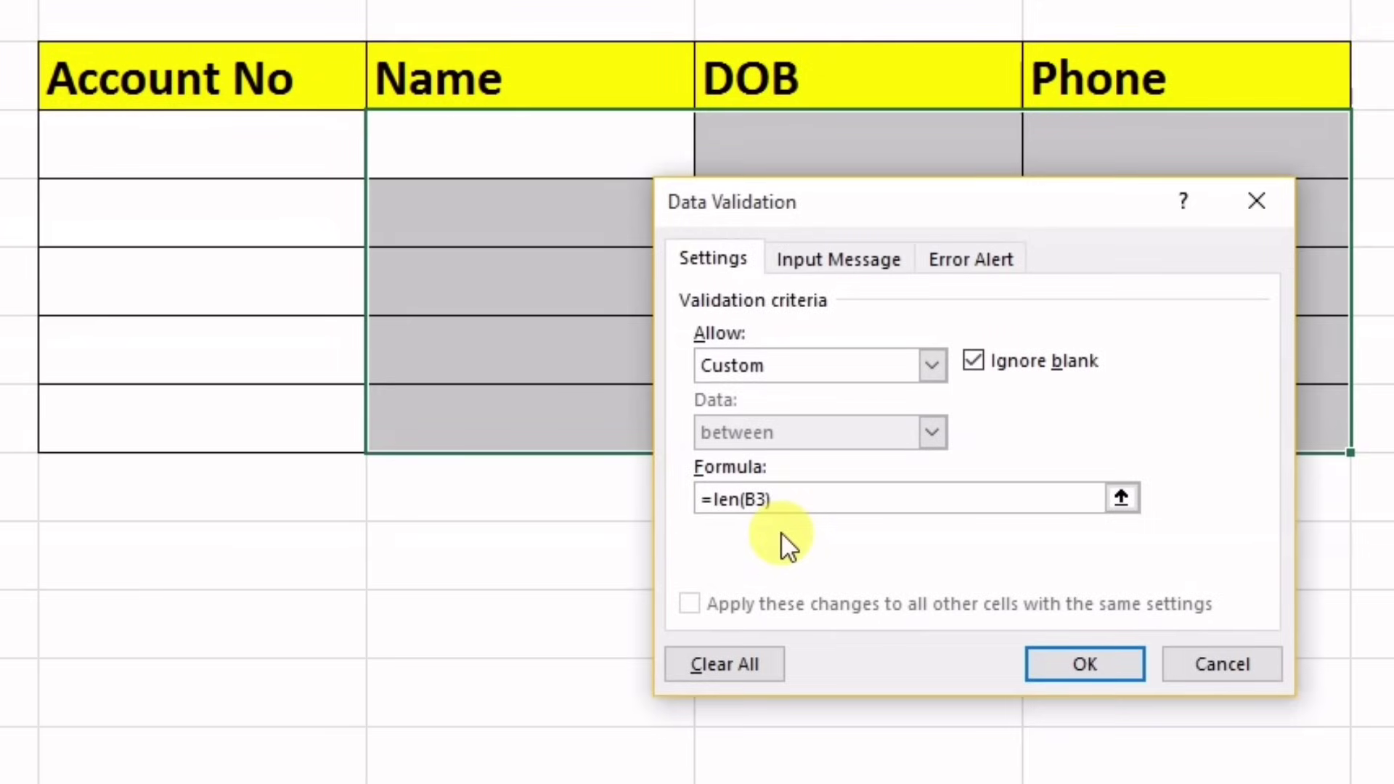
pyautogui.write('>0')
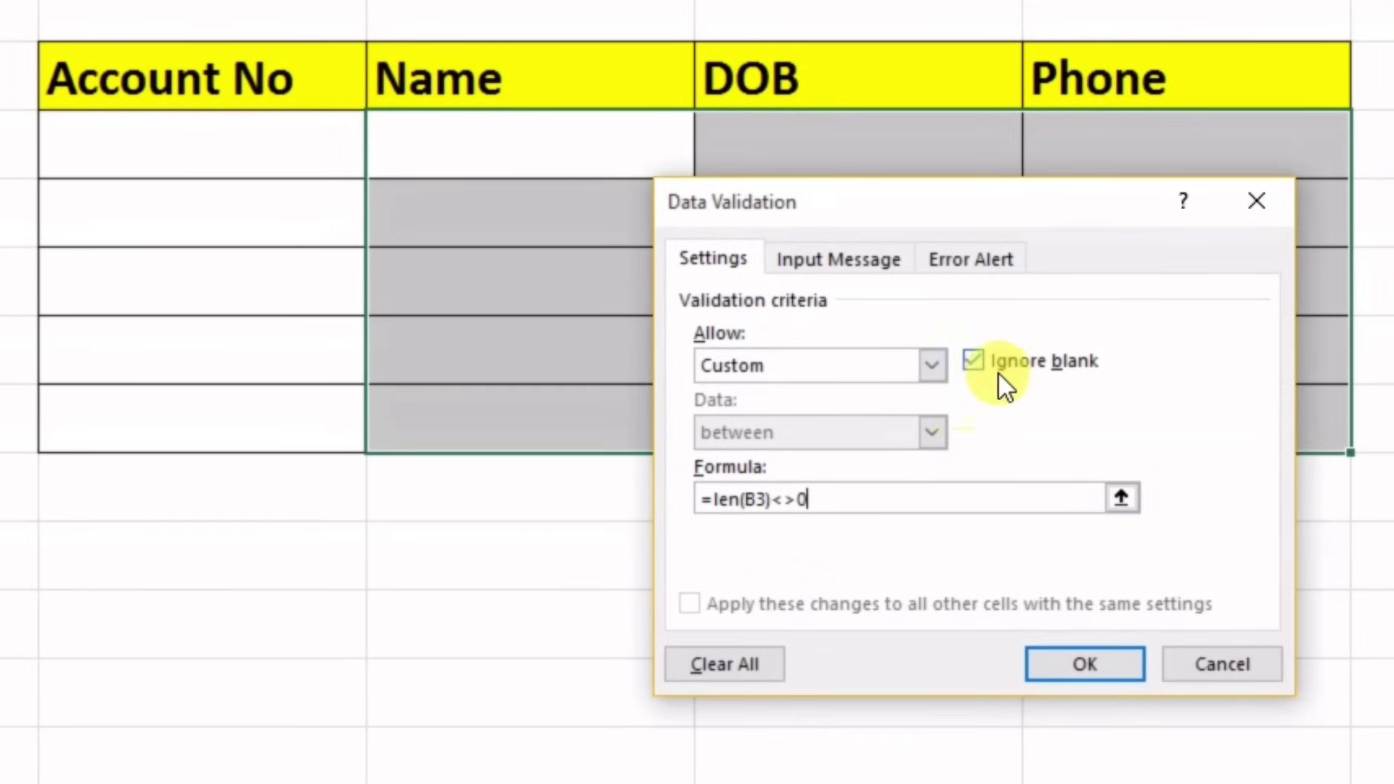
pyautogui.click(982, 360)
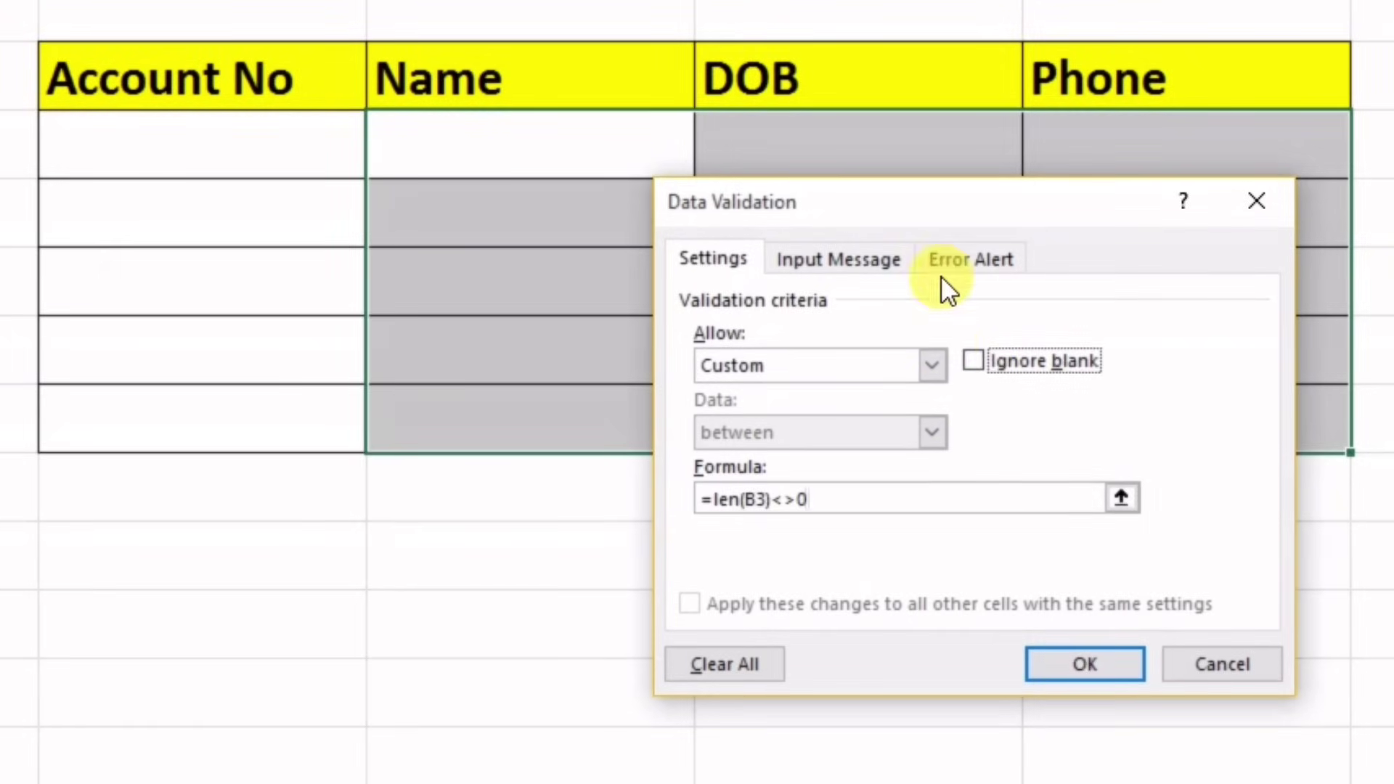
# Step: Set the error alert's title to Sunooo and its message to "Pahele Account no enter kijiye", and apply the validation rule
pyautogui.click(957, 259)
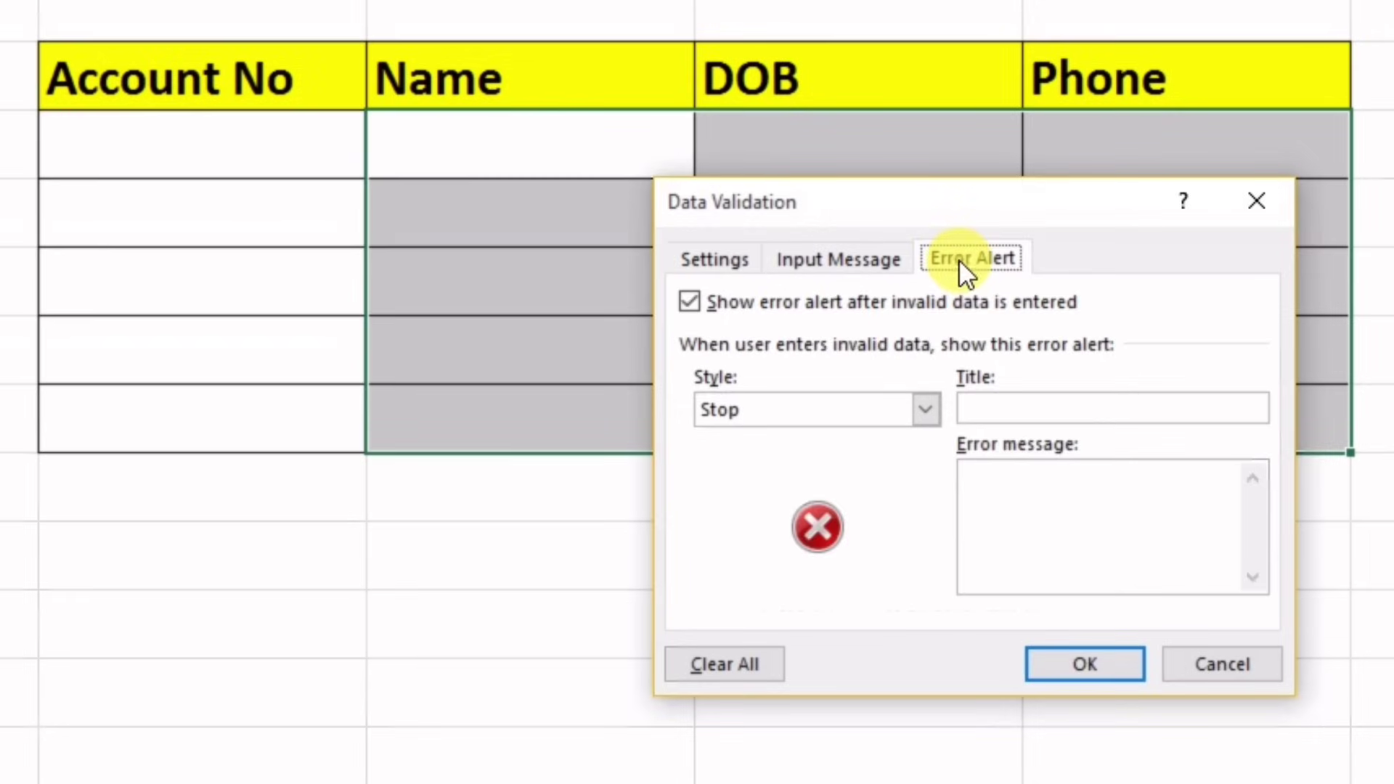
pyautogui.click(1005, 410)
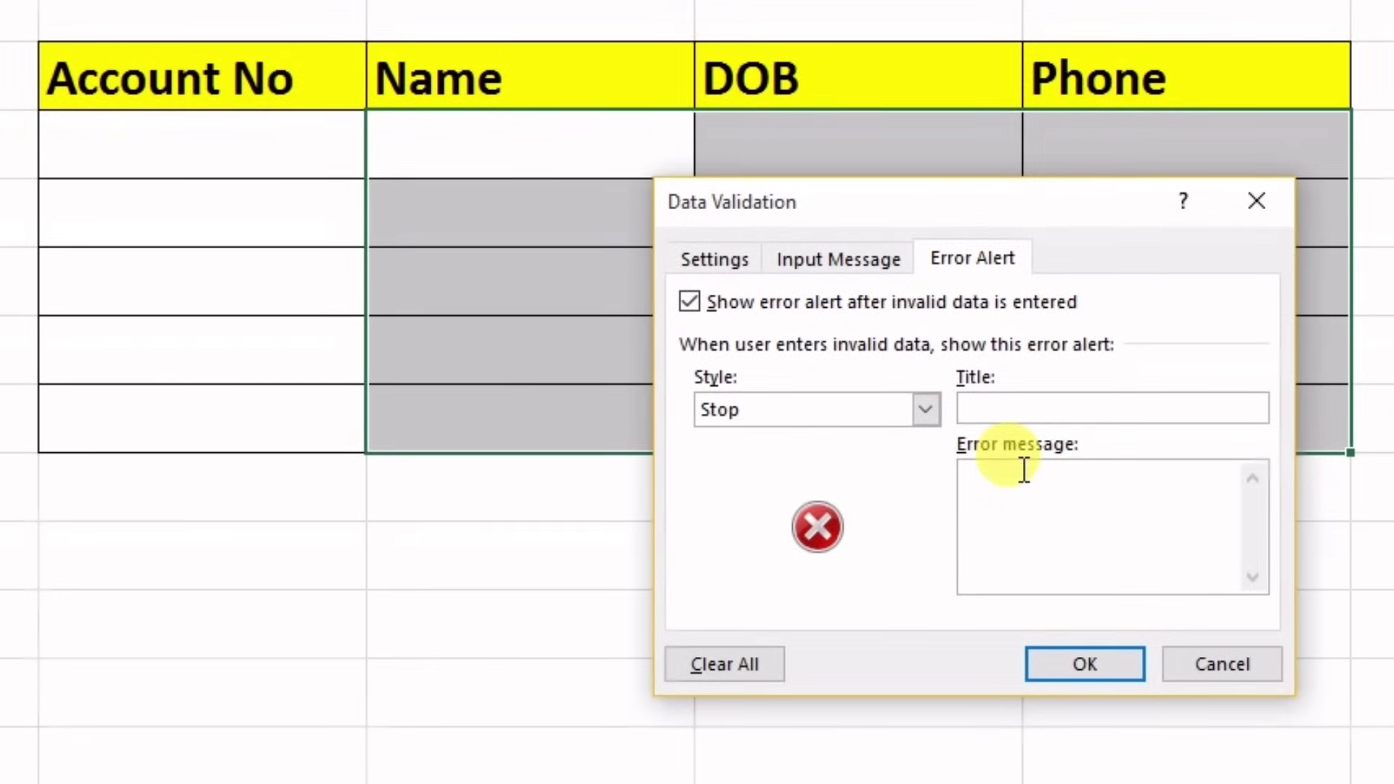
pyautogui.write('Sunooo')
pyautogui.click(1034, 500)
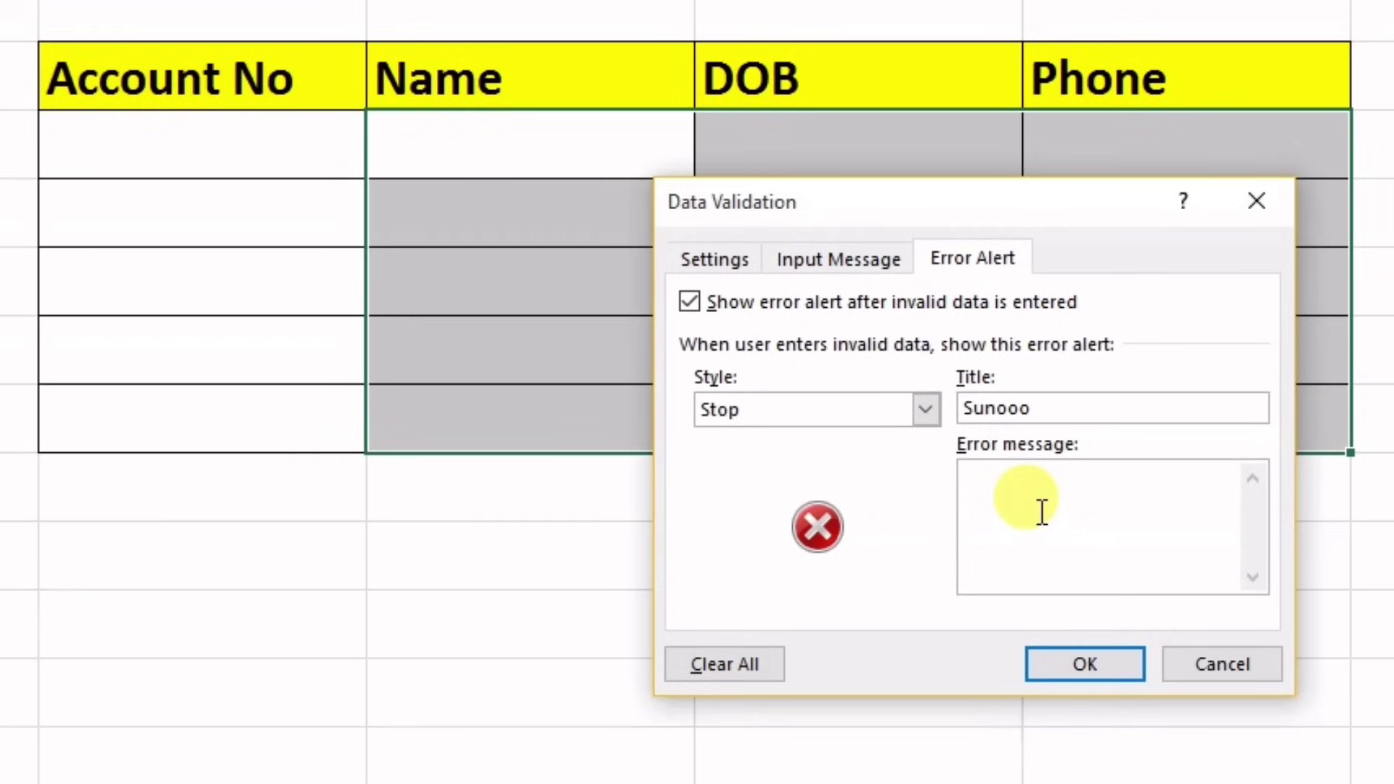
pyautogui.write('Pahele ')
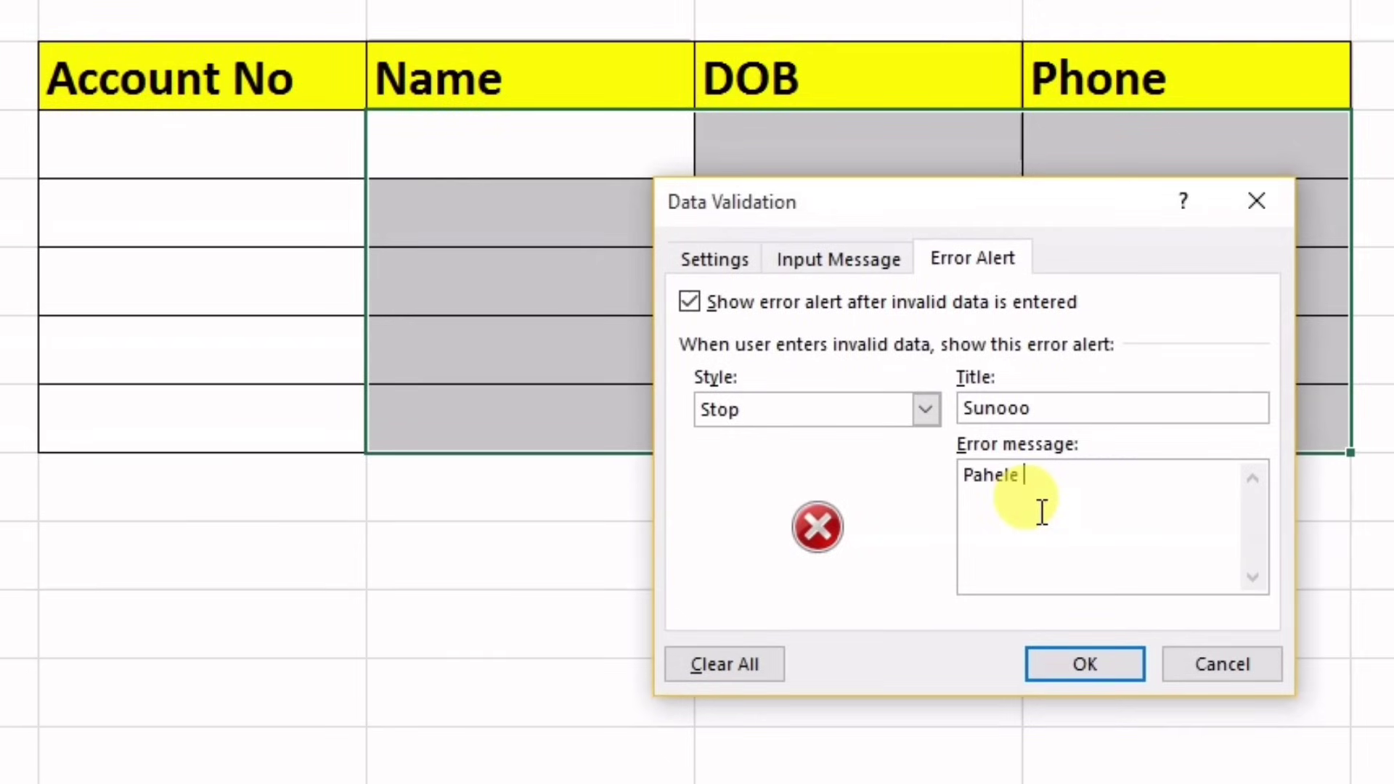
pyautogui.write('Accou')
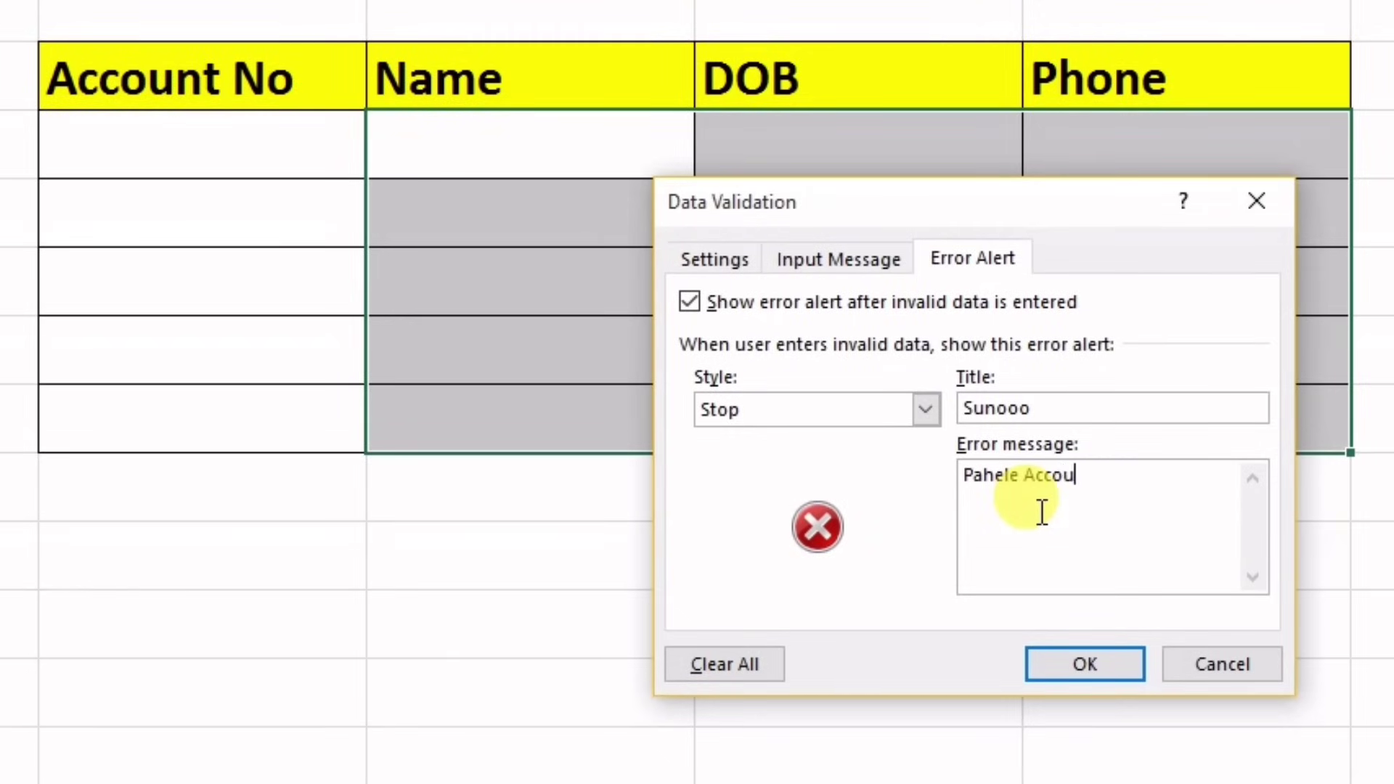
pyautogui.write('nt no enter kij')
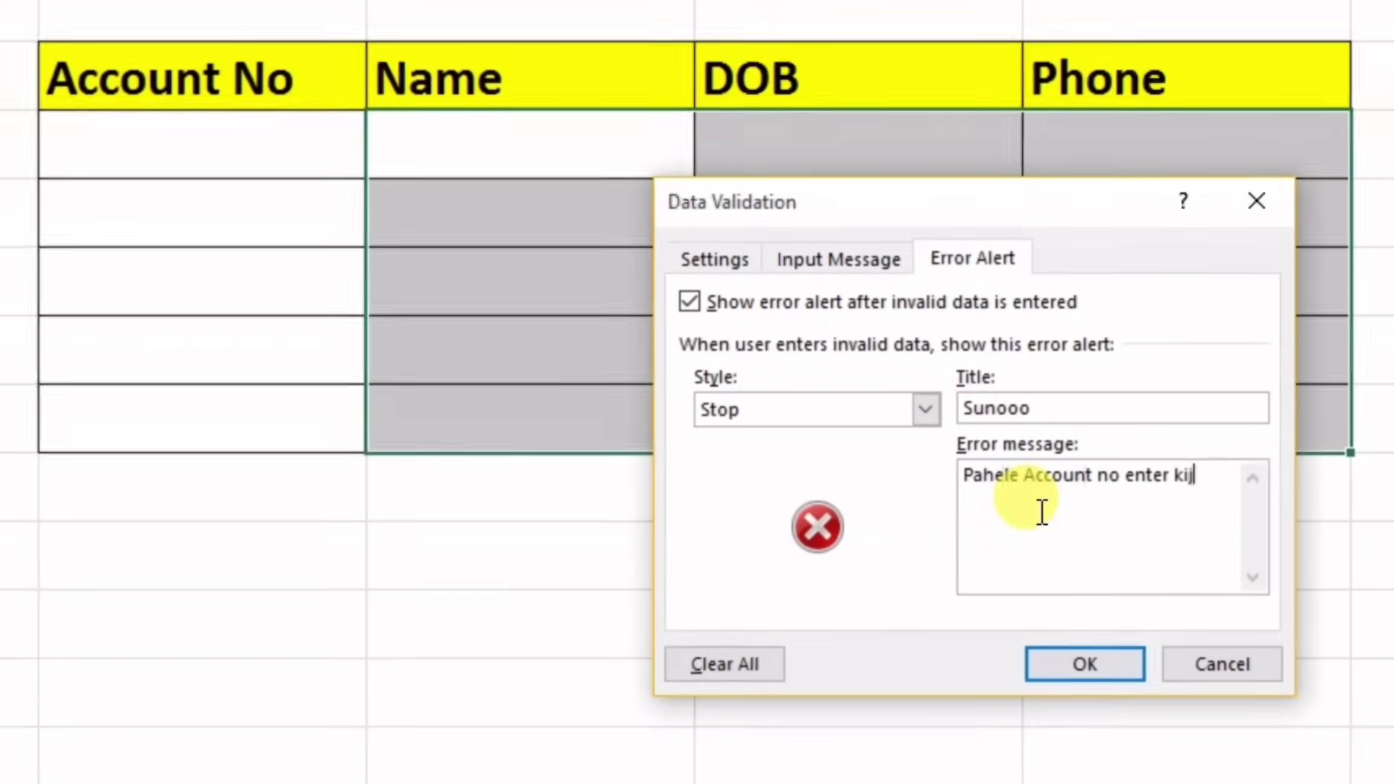
pyautogui.write('iye')
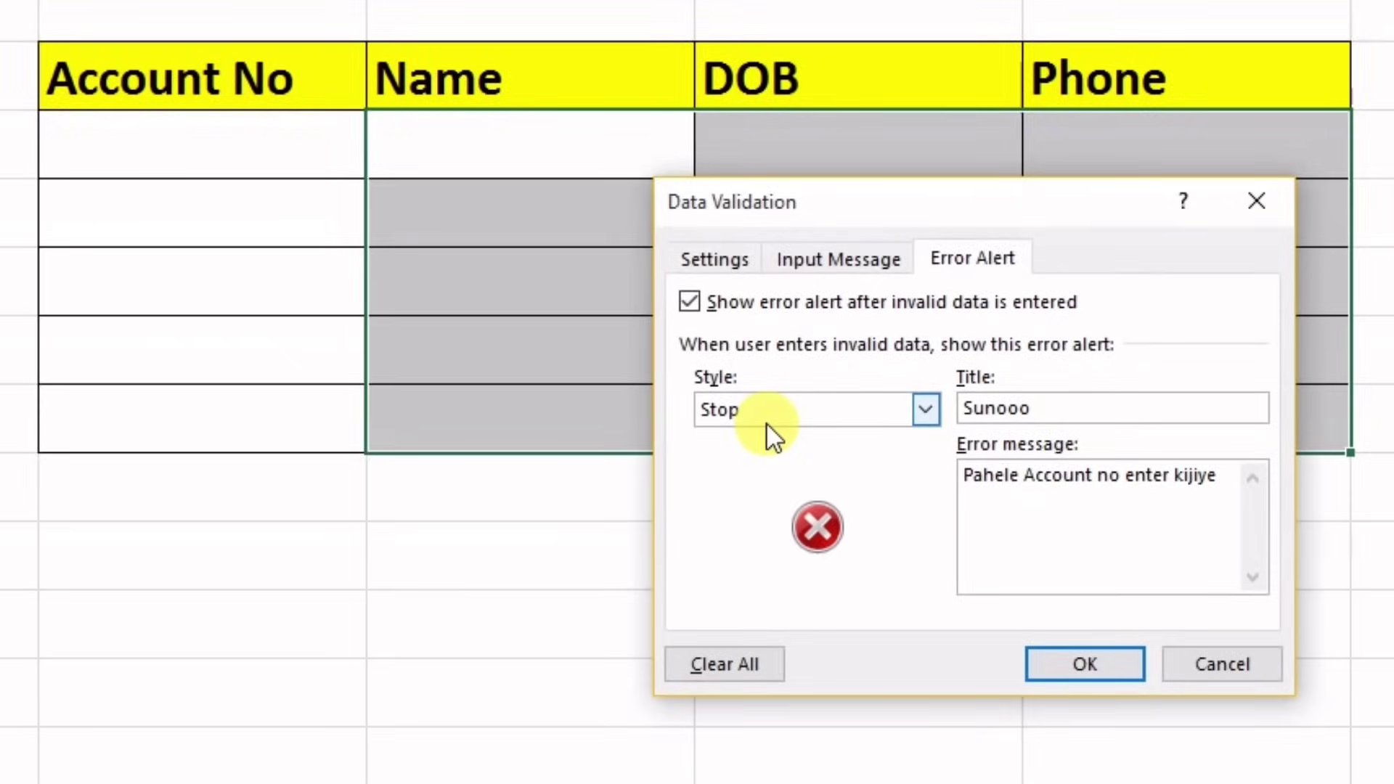
pyautogui.click(718, 261)
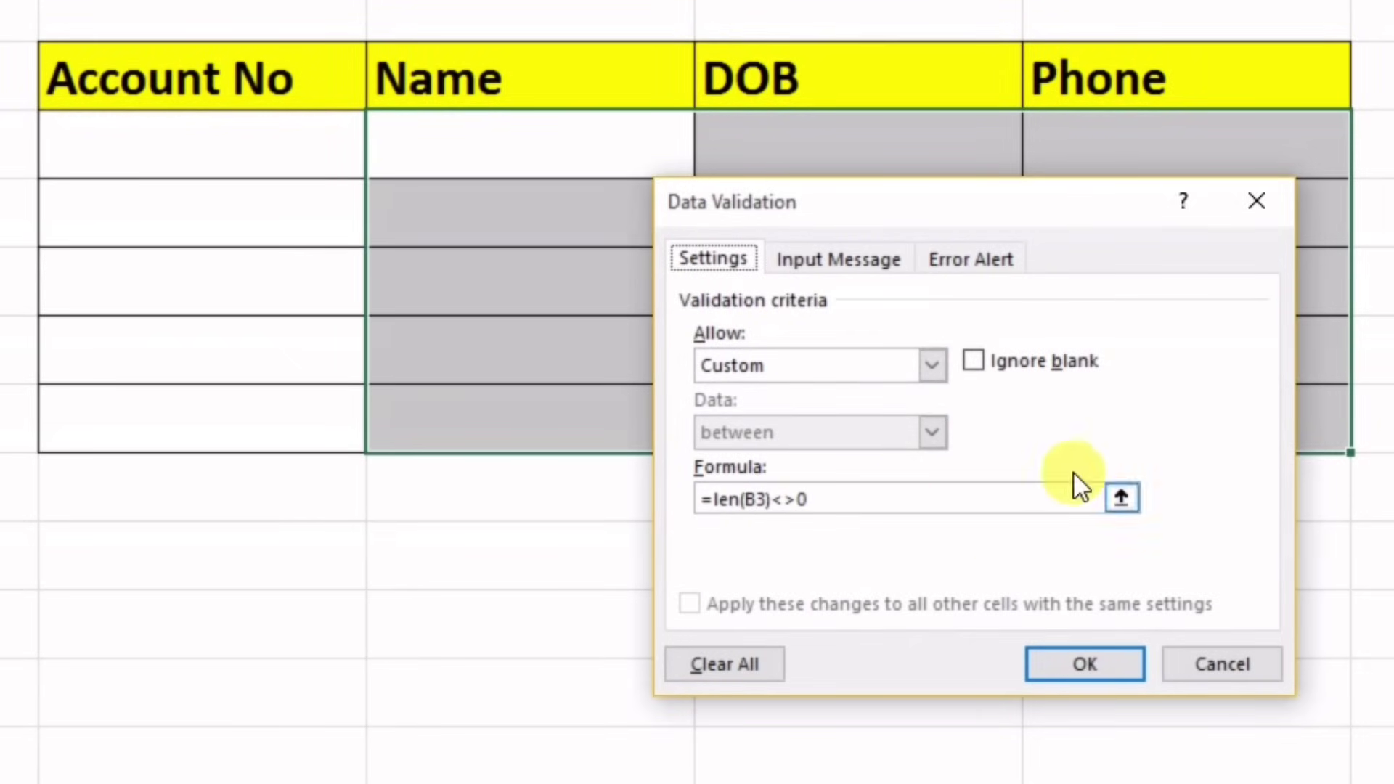
pyautogui.click(1057, 664)
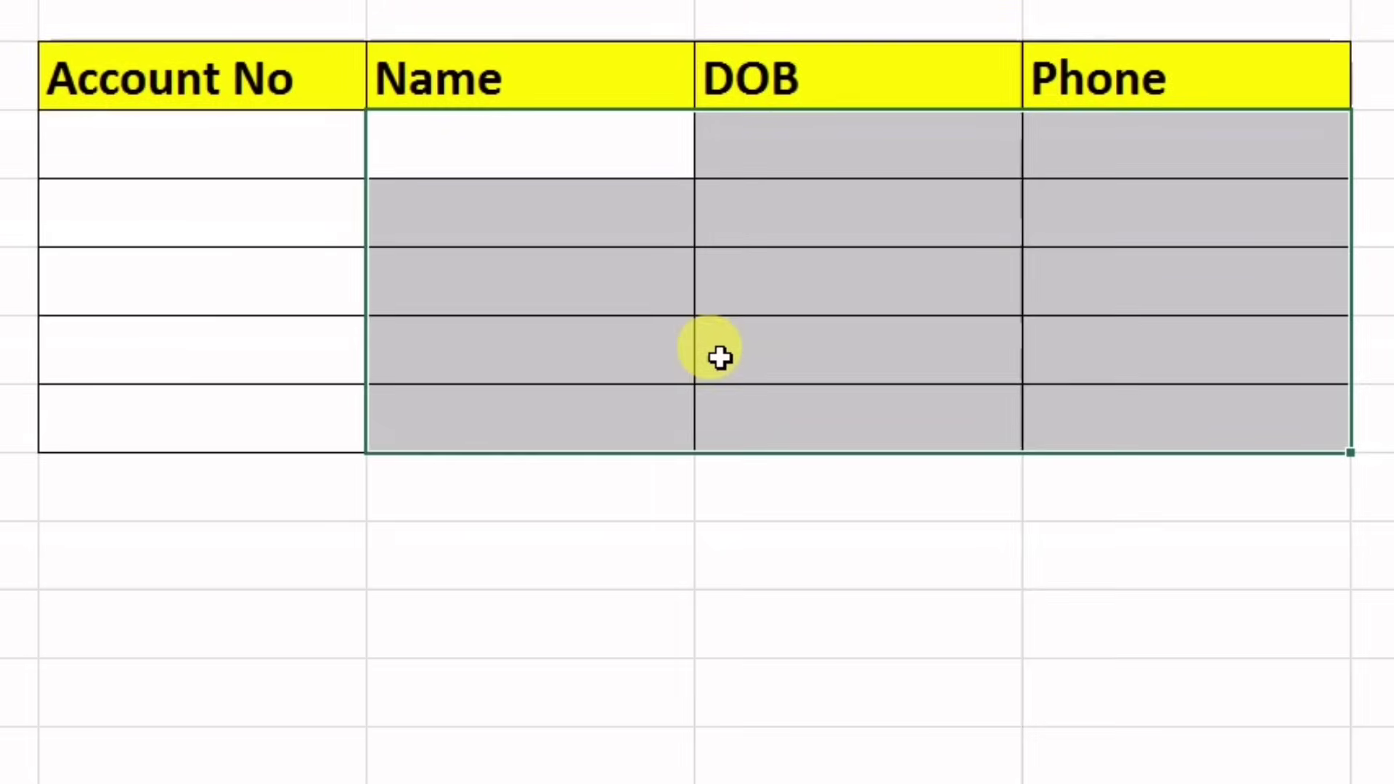
# Step: Test the validation by entering ghfgh in DOB cell D3 while Account No is blank, and cancel the entry
pyautogui.click(883, 145)
pyautogui.write('ghfgh')
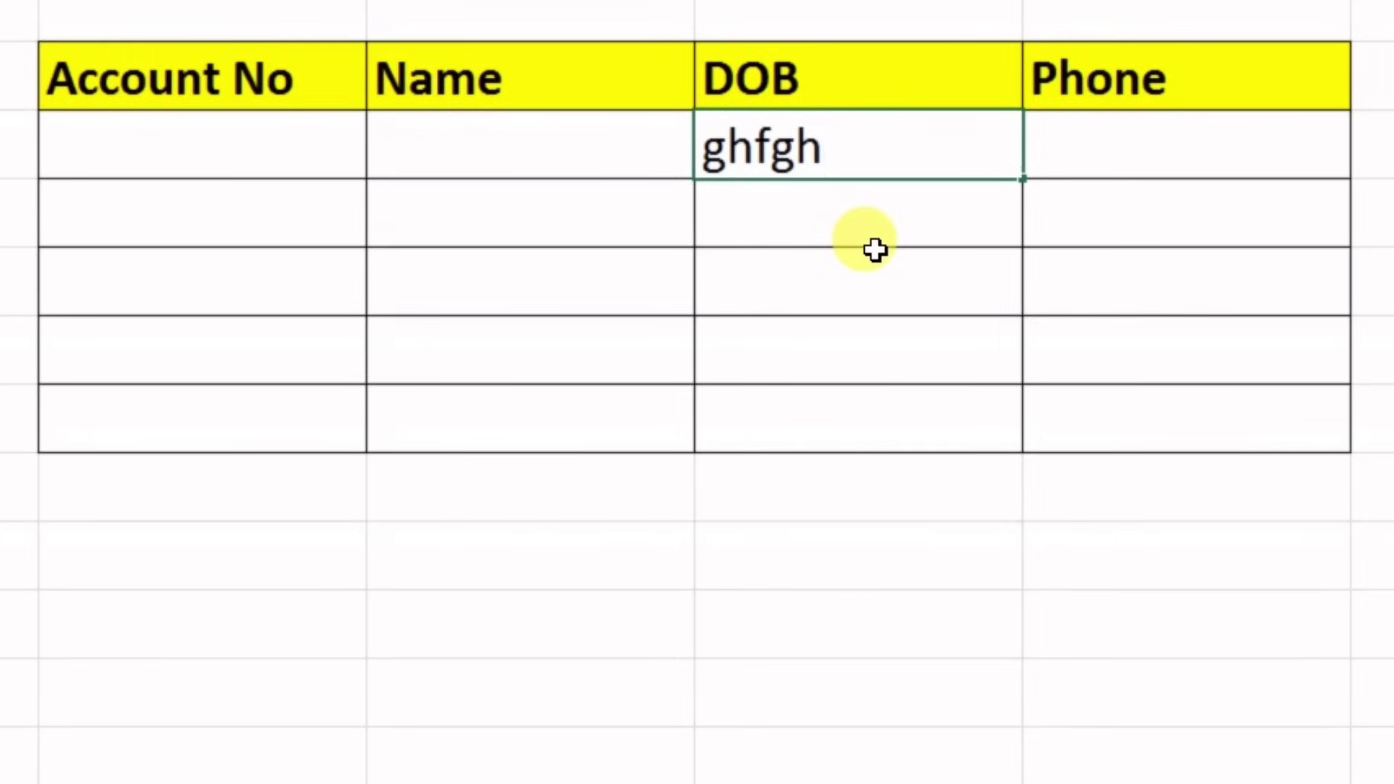
pyautogui.press('Return')
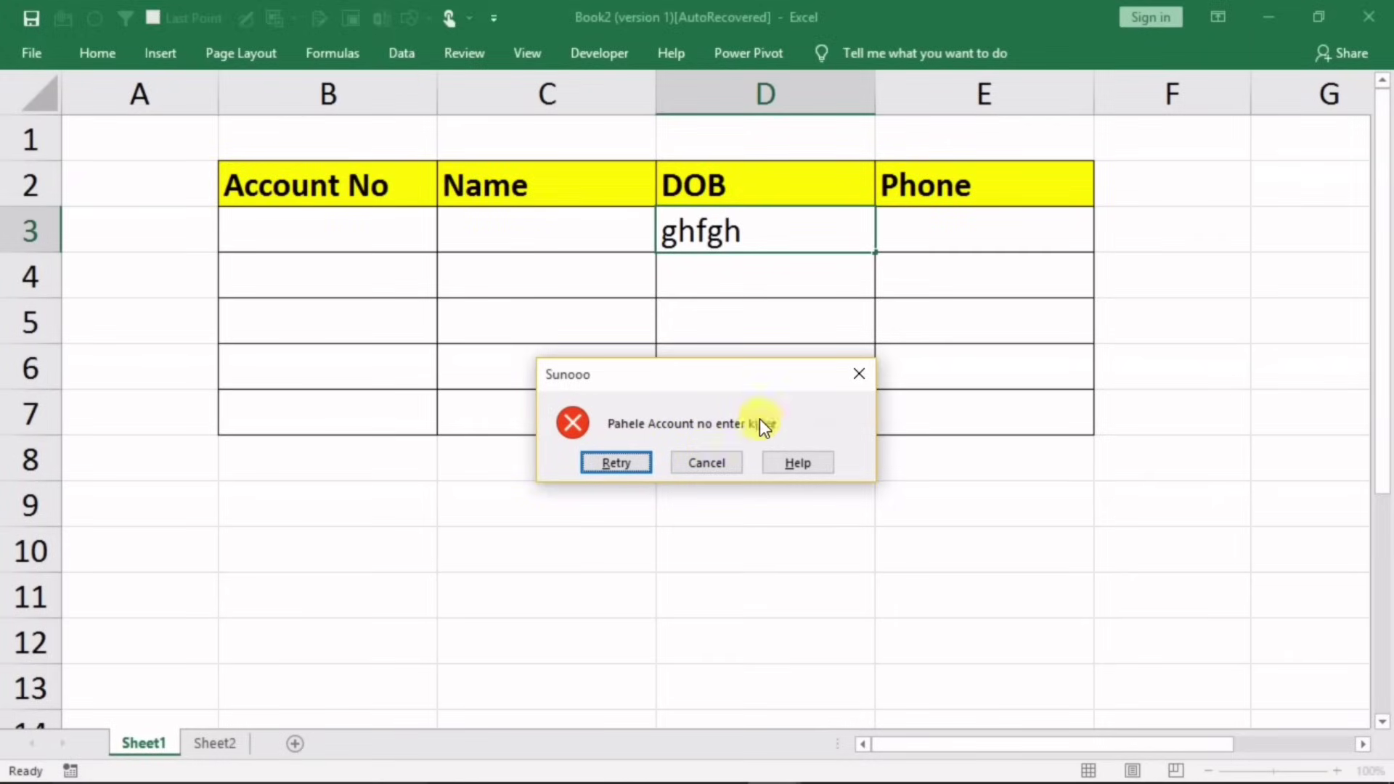
pyautogui.click(861, 377)
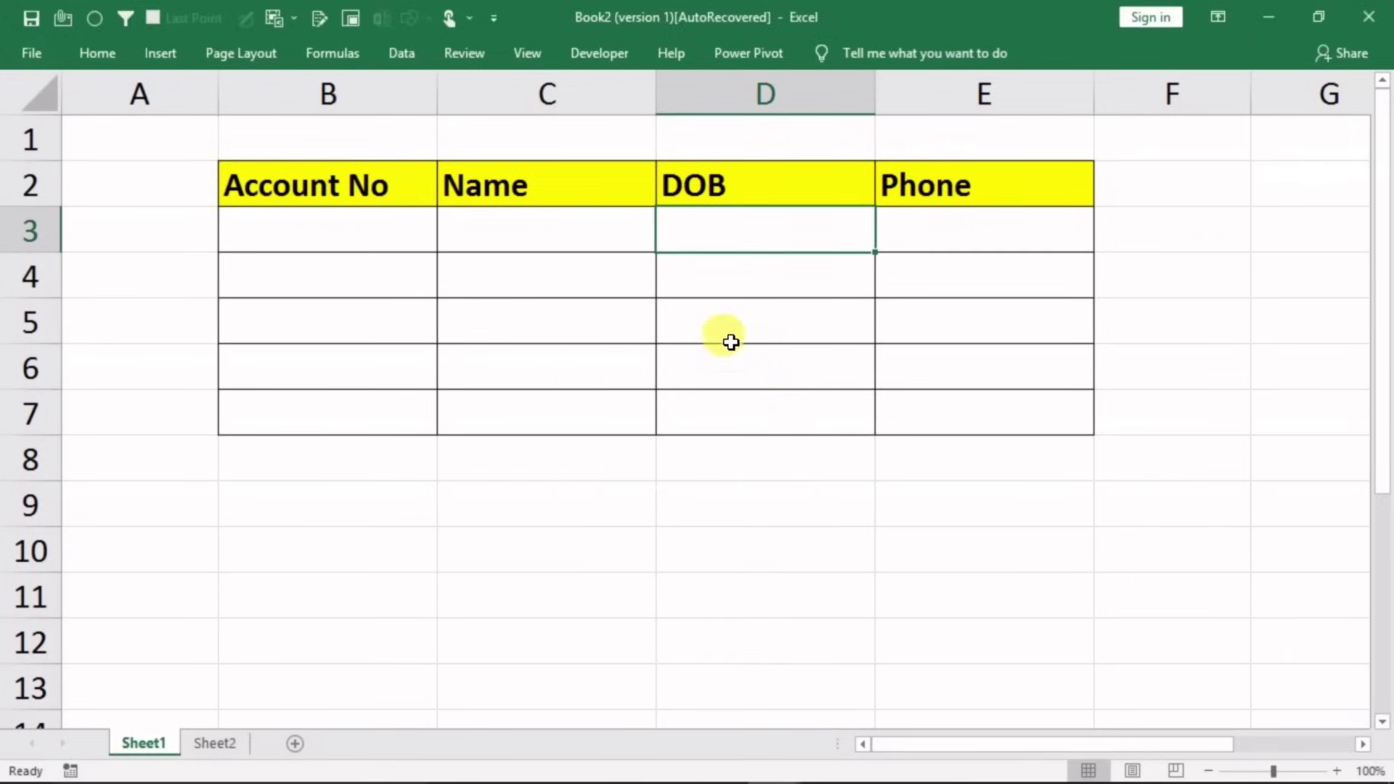
# Step: Enter a sample account number in cell B3
pyautogui.click(383, 234)
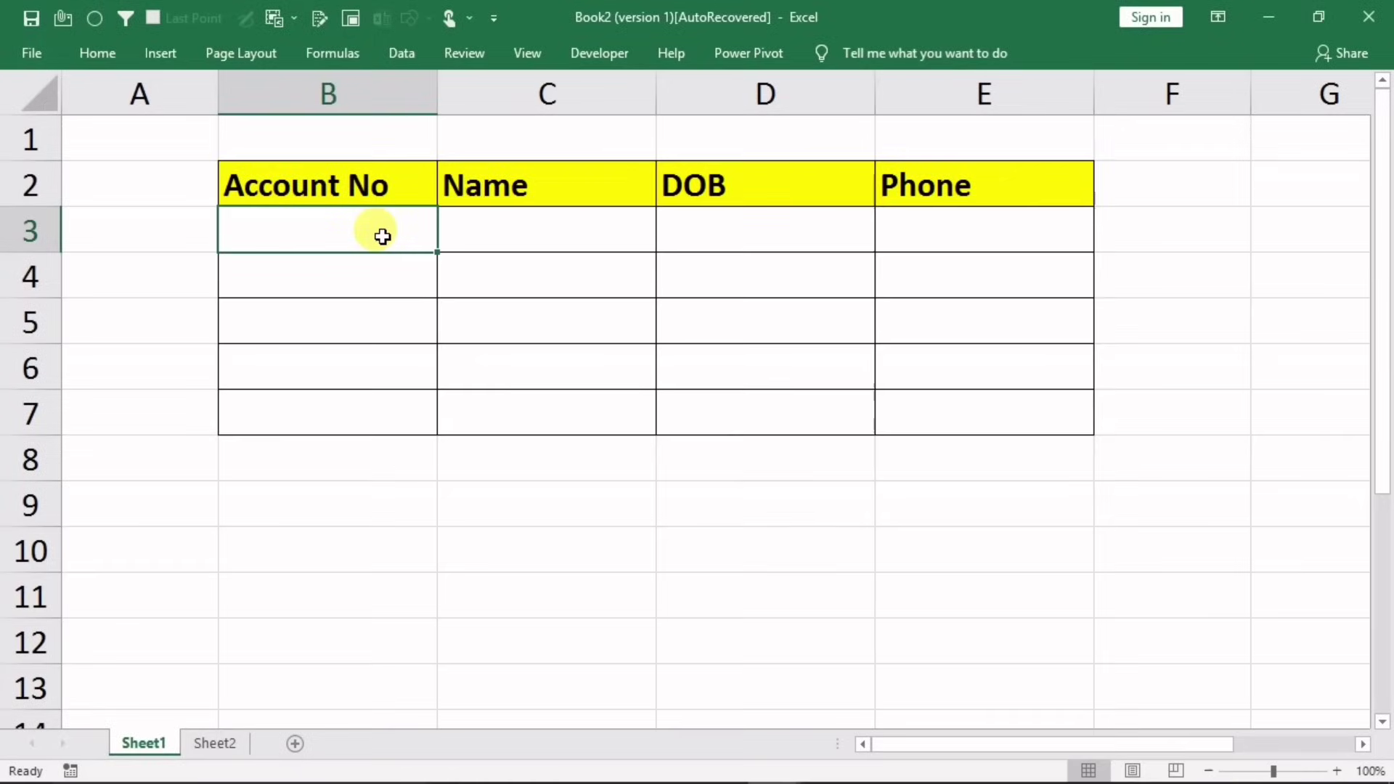
pyautogui.write('34343')
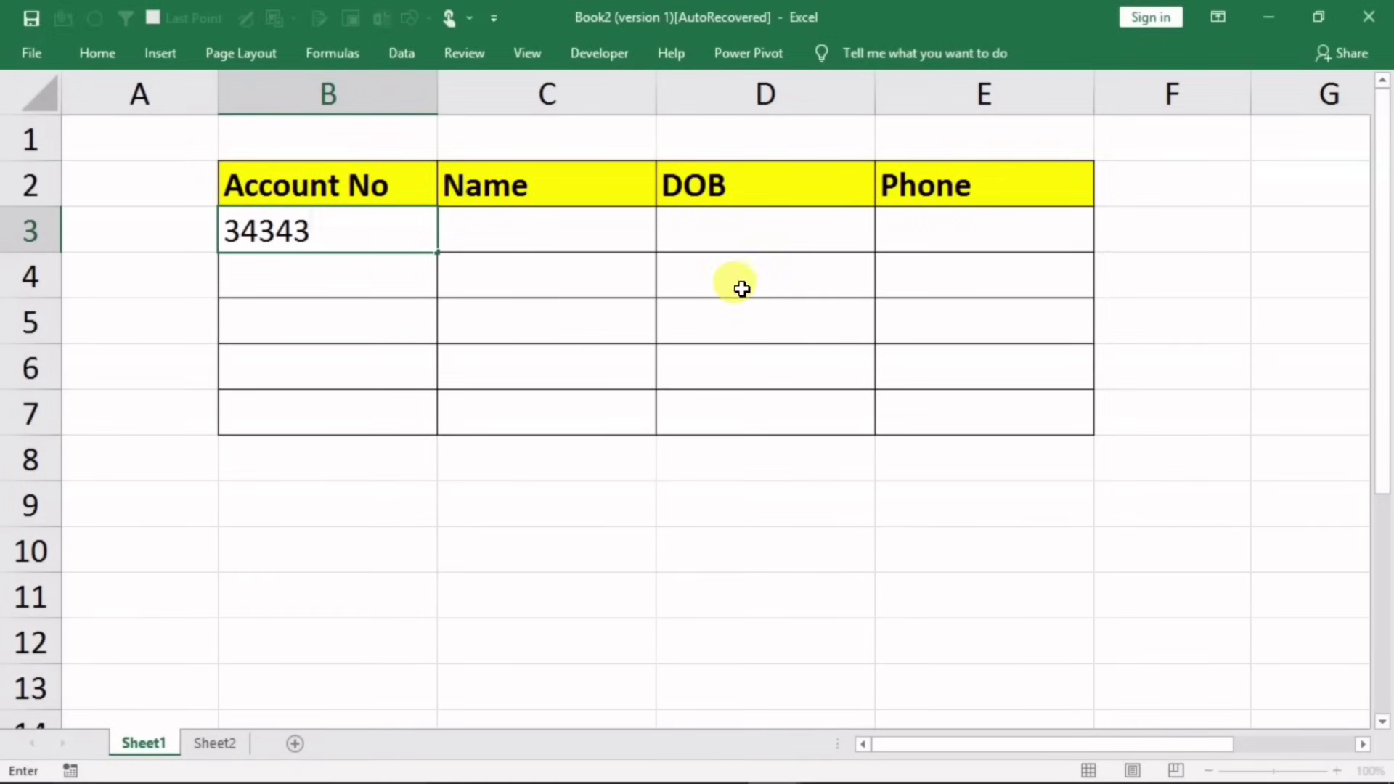
pyautogui.click(786, 317)
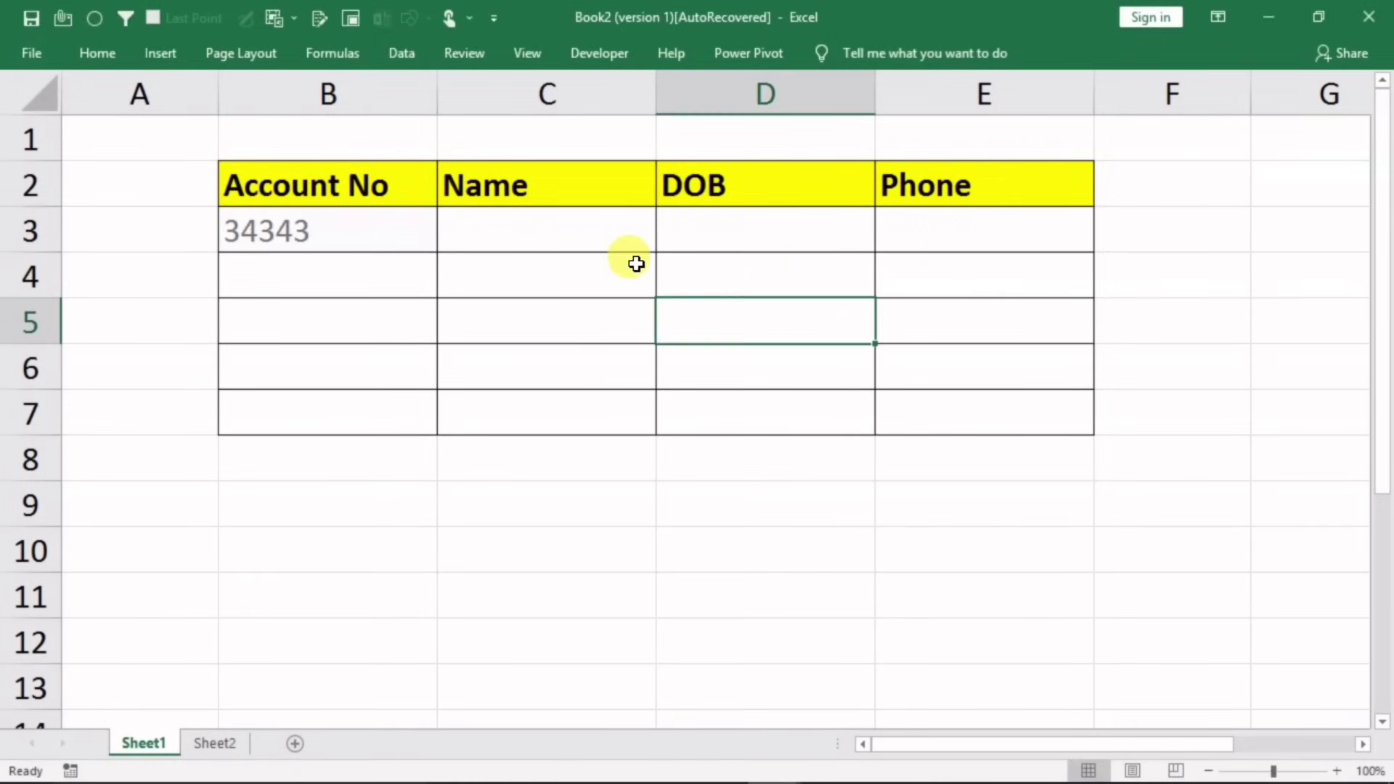
# Step: Test the validation with the account number filled in by entering gjg in C3, ghj in D3 and ghj in E3
pyautogui.click(623, 229)
pyautogui.write('gjg')
pyautogui.click(747, 237)
pyautogui.write('ghj')
pyautogui.click(925, 234)
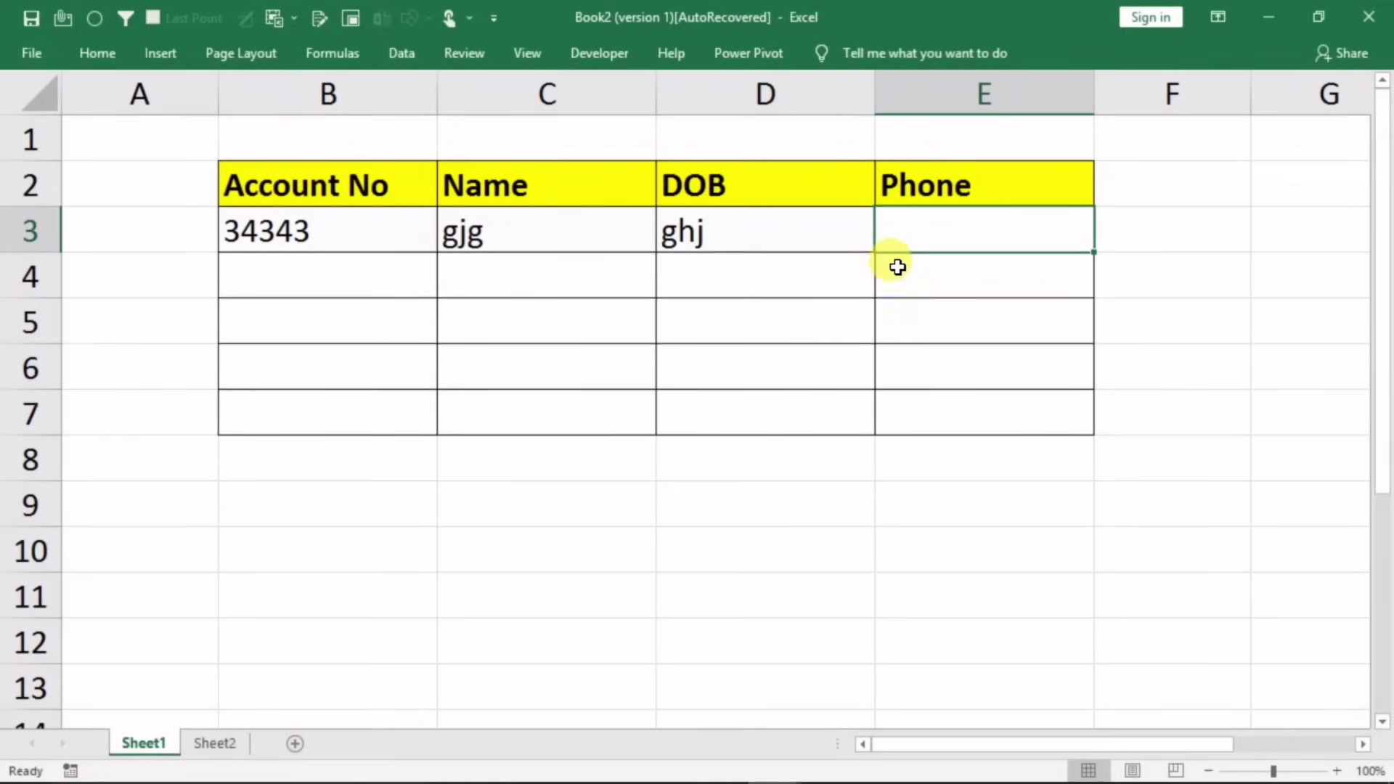
pyautogui.write('ghj')
pyautogui.press('Return')
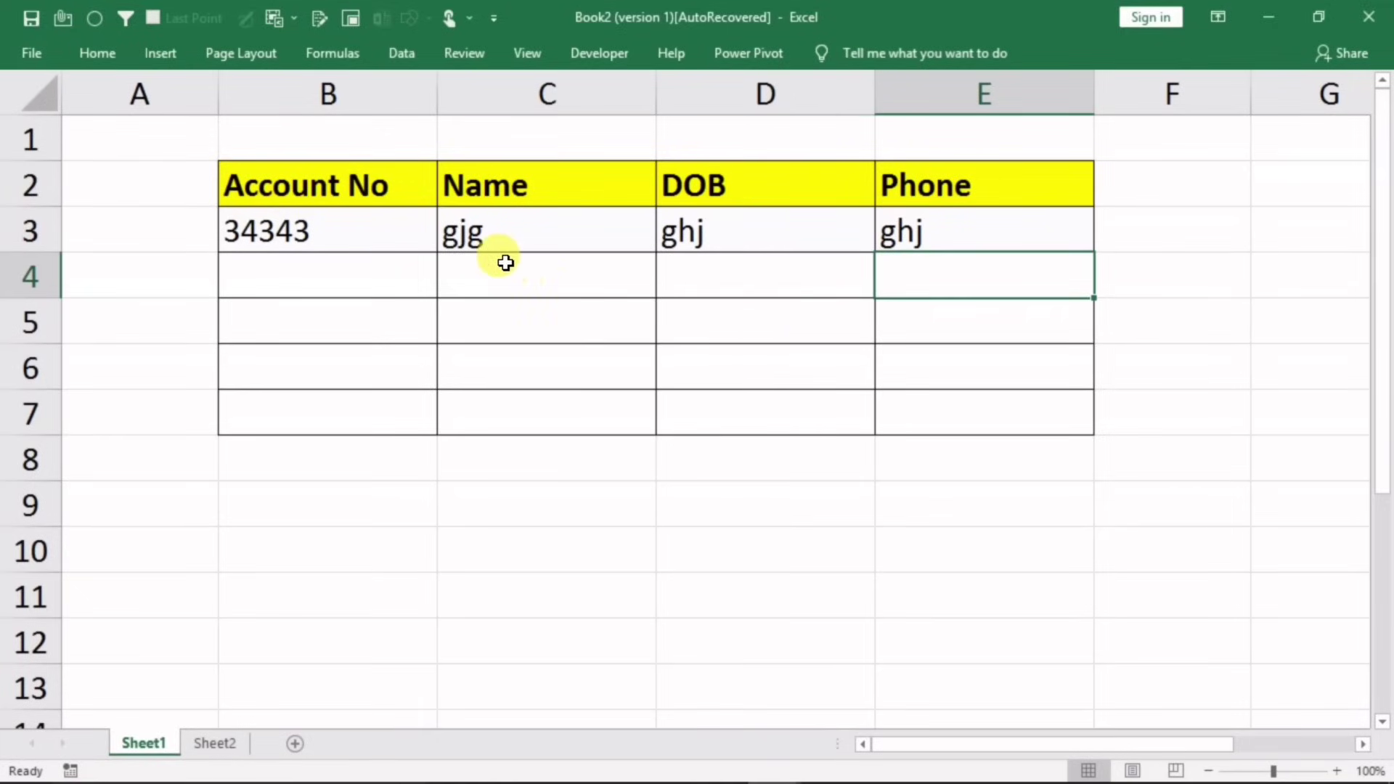
# Step: Clear the test entries from the Name, DOB and Phone cells in row 3, and select the account number cell
pyautogui.moveTo(489, 230); pyautogui.dragTo(925, 261)
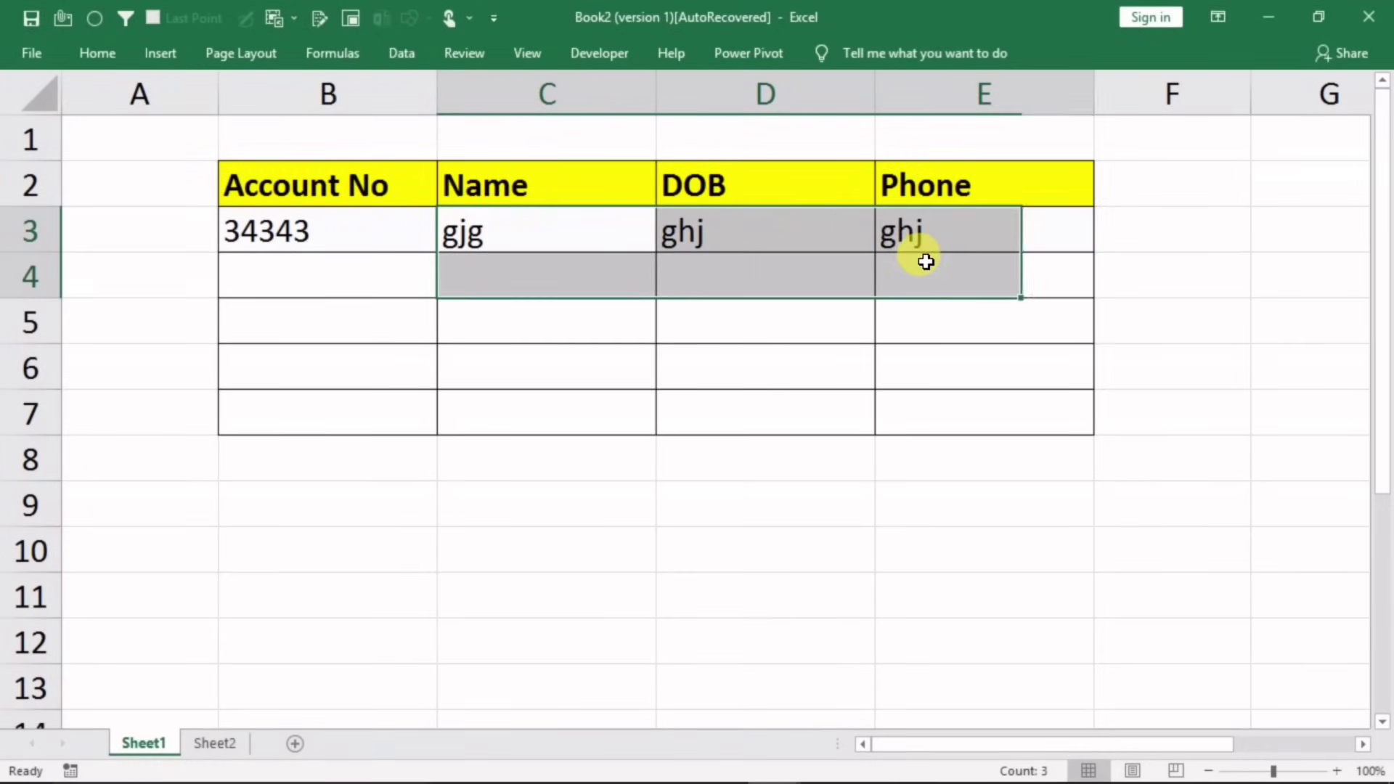
pyautogui.press('Delete')
pyautogui.click(452, 334)
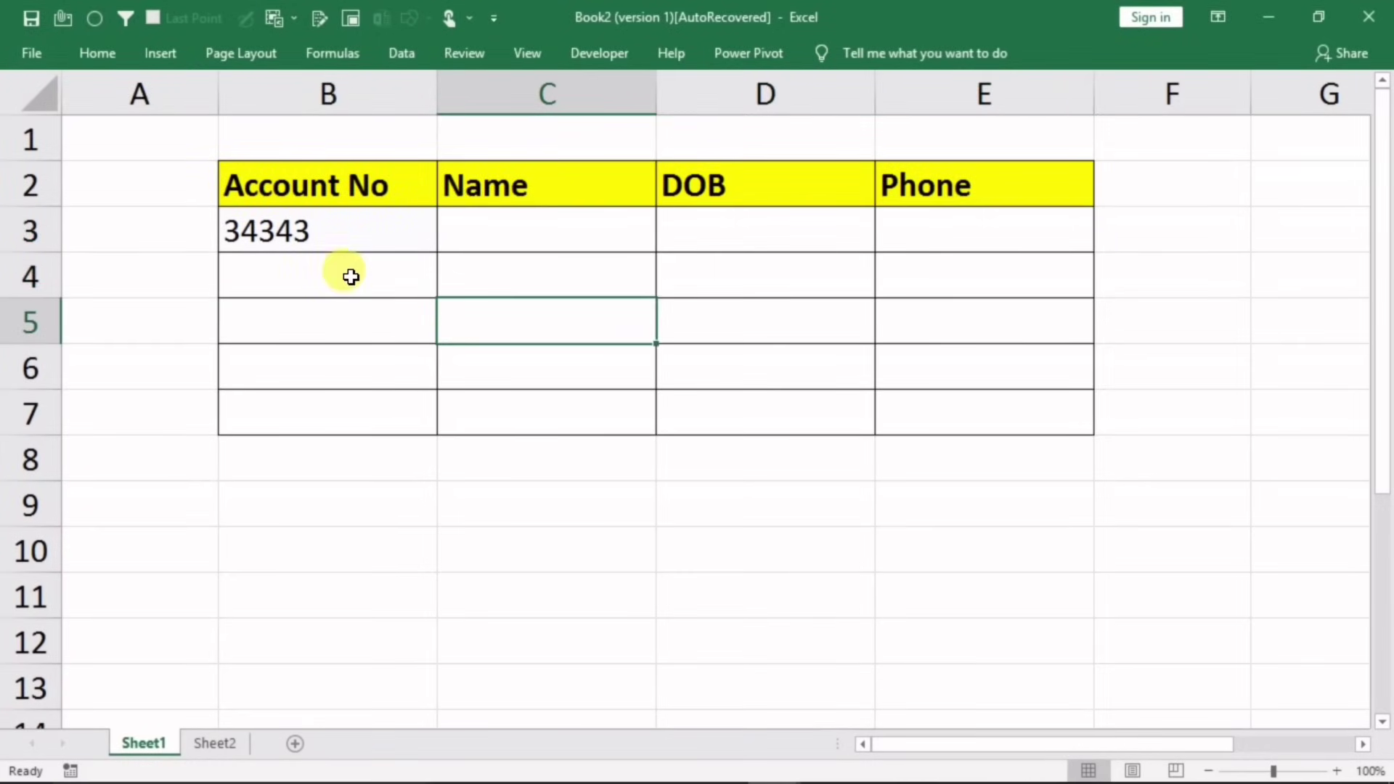
pyautogui.click(348, 237)
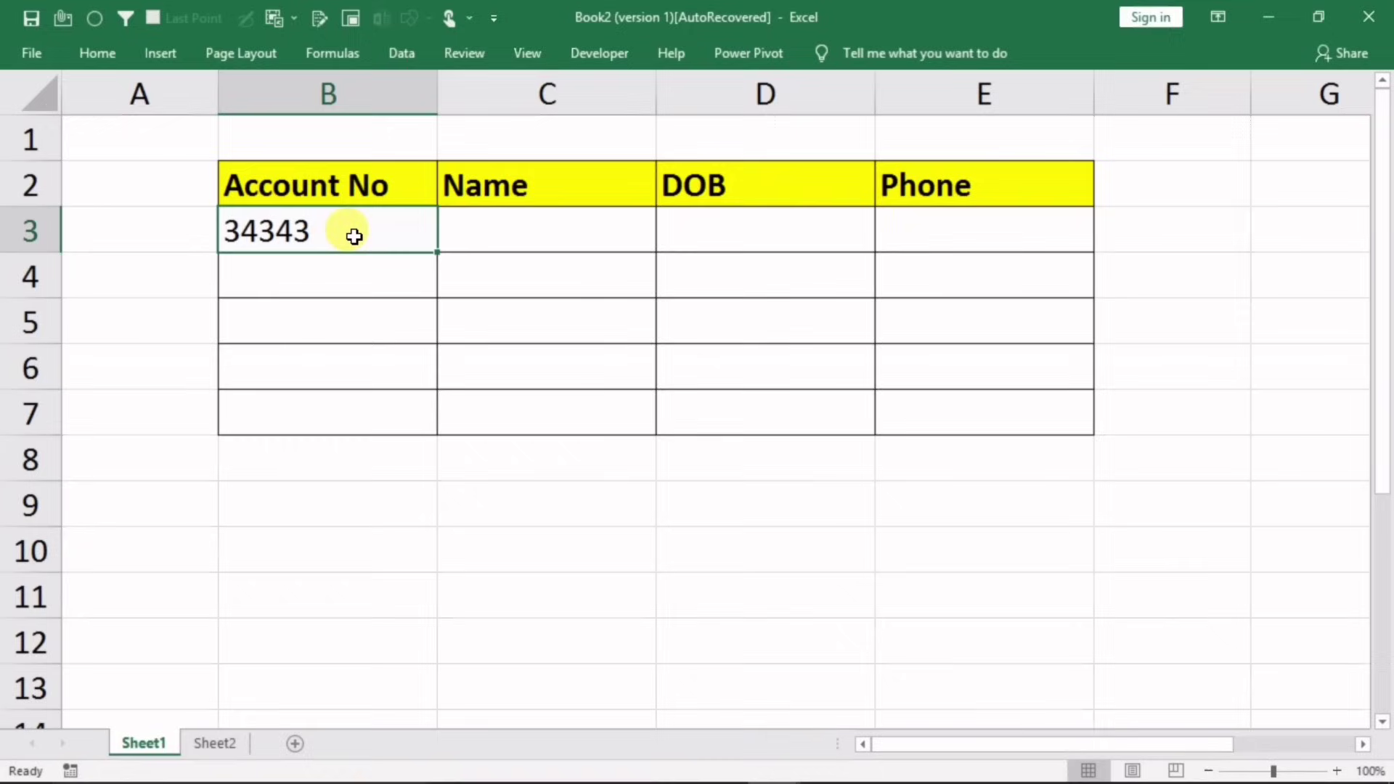
pyautogui.click(487, 218)
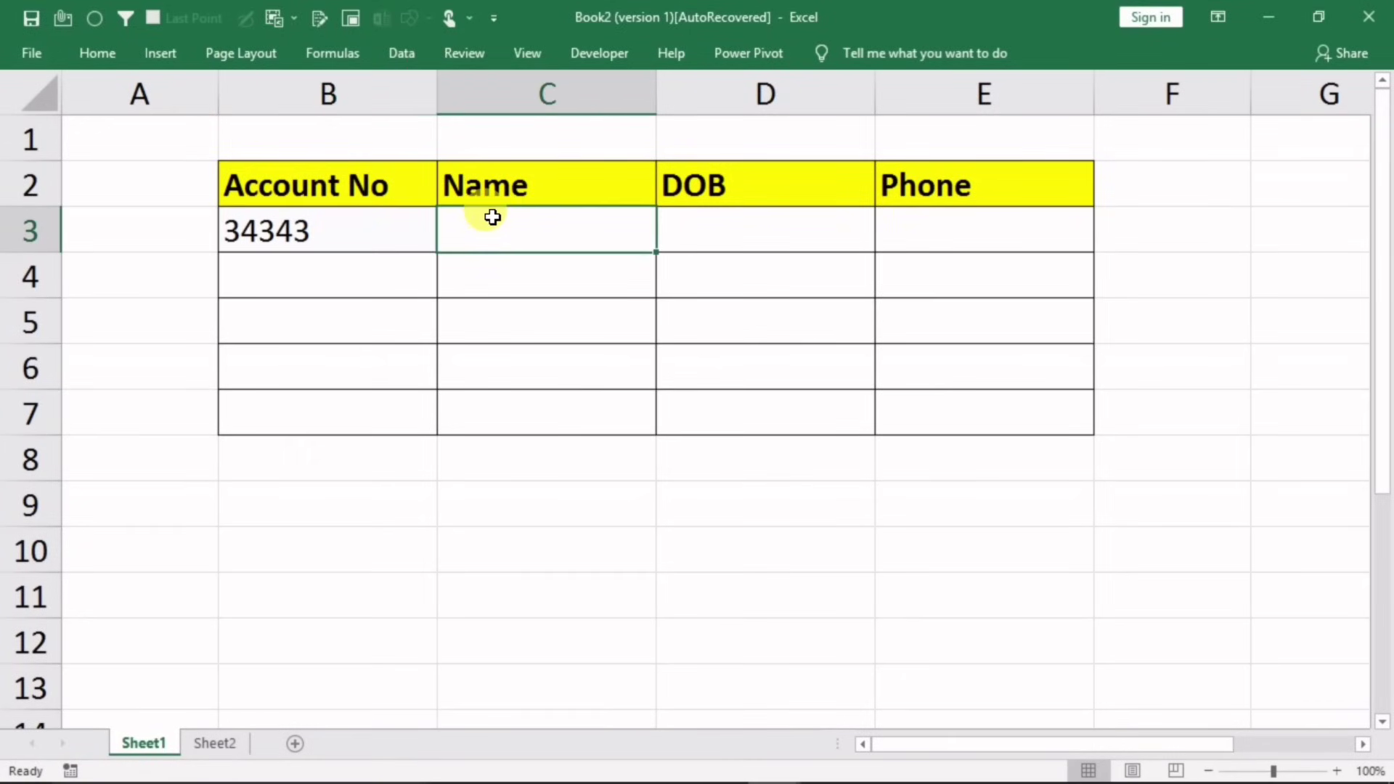
pyautogui.click(765, 212)
pyautogui.click(1002, 242)
pyautogui.click(658, 211)
pyautogui.click(551, 221)
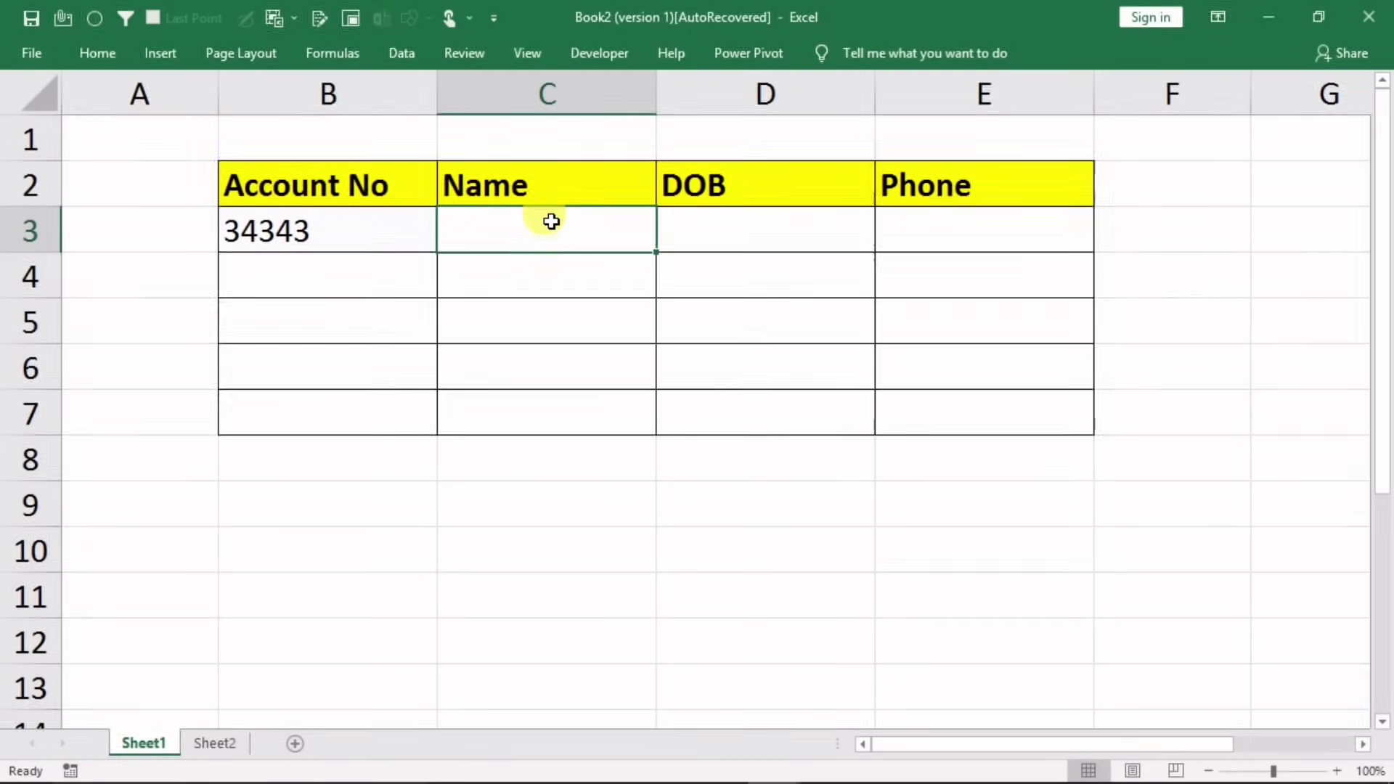
pyautogui.click(719, 231)
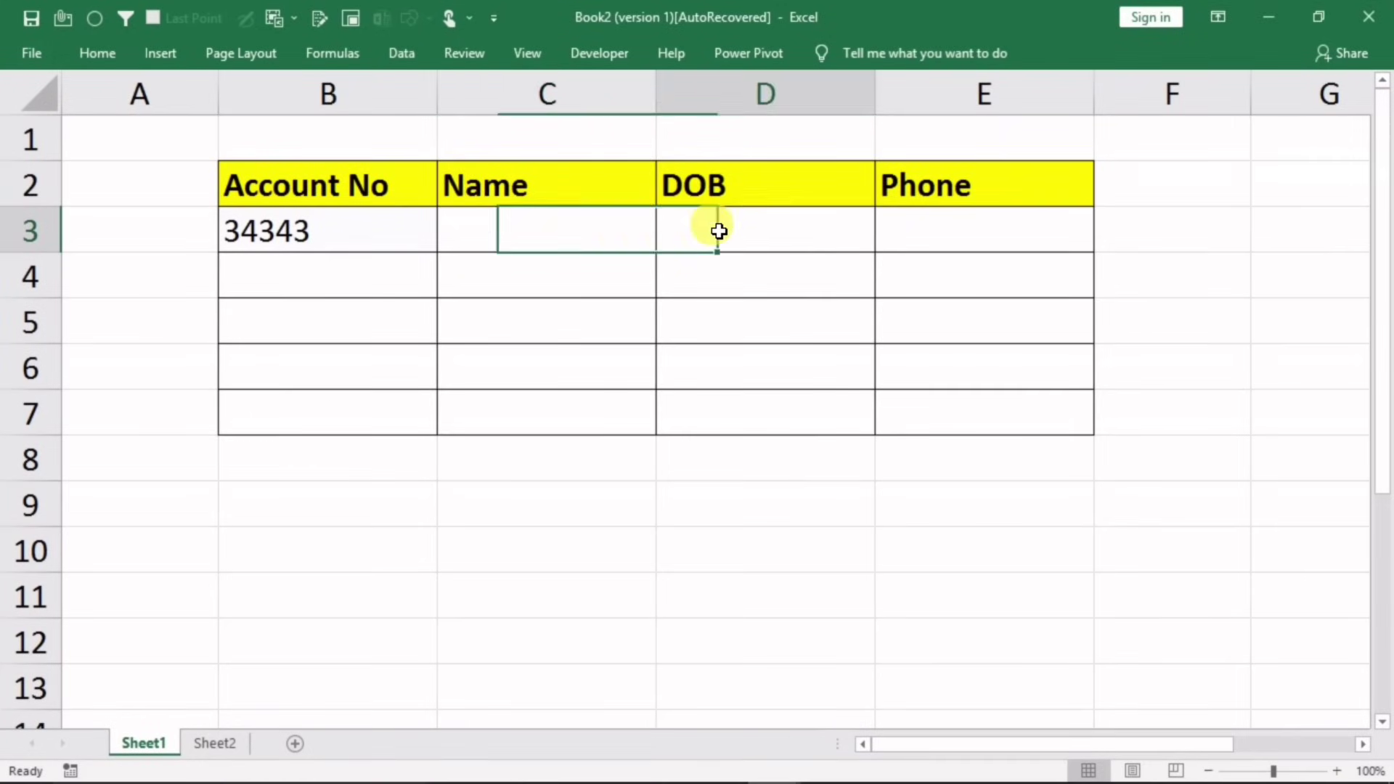
pyautogui.click(928, 225)
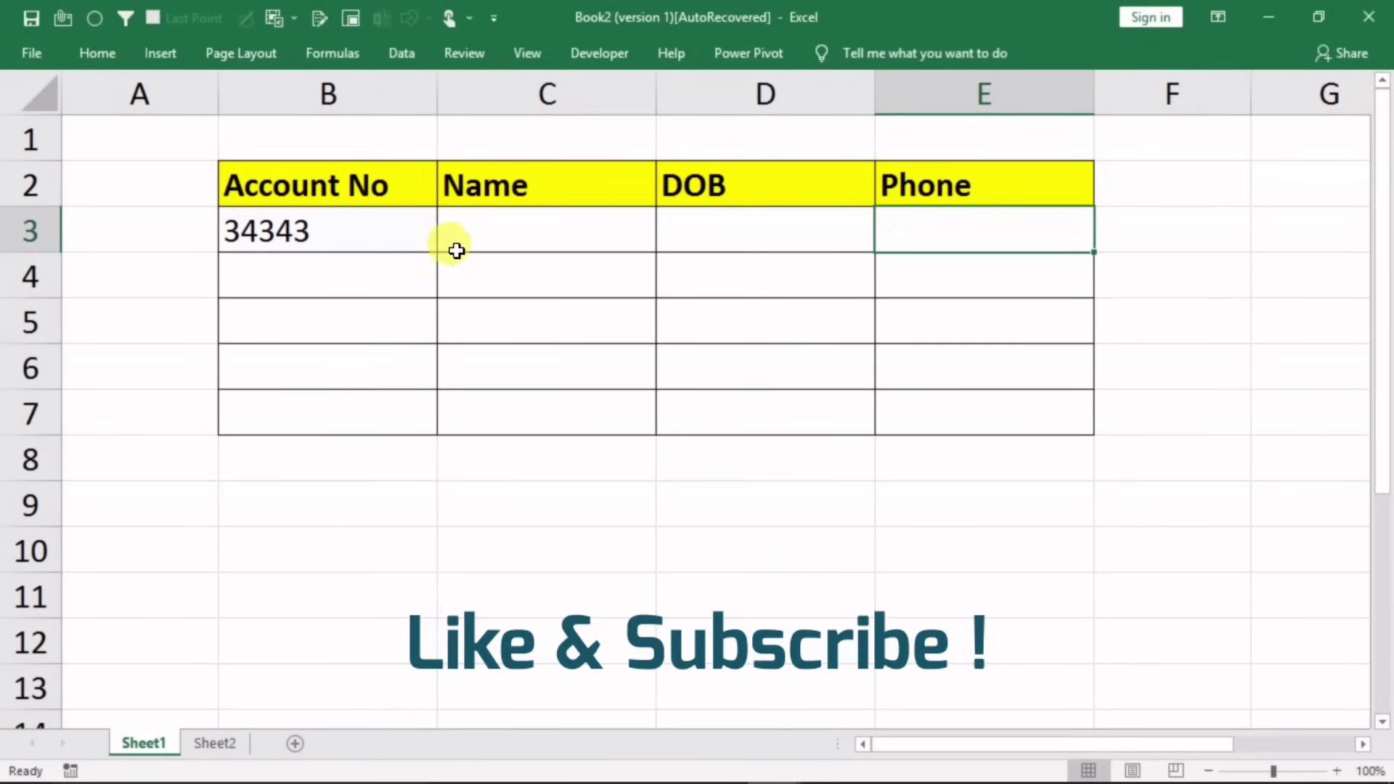
pyautogui.moveTo(509, 238); pyautogui.dragTo(940, 386)
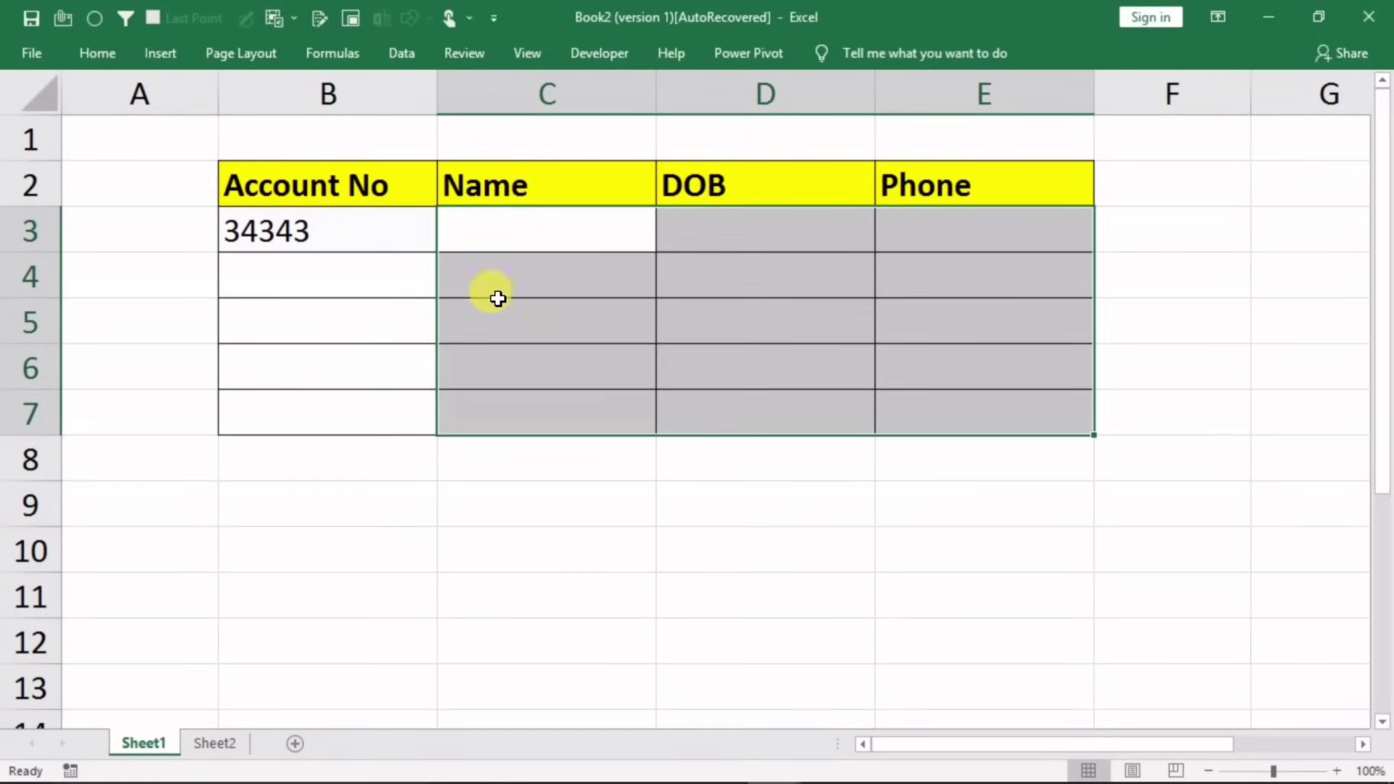
pyautogui.click(545, 231)
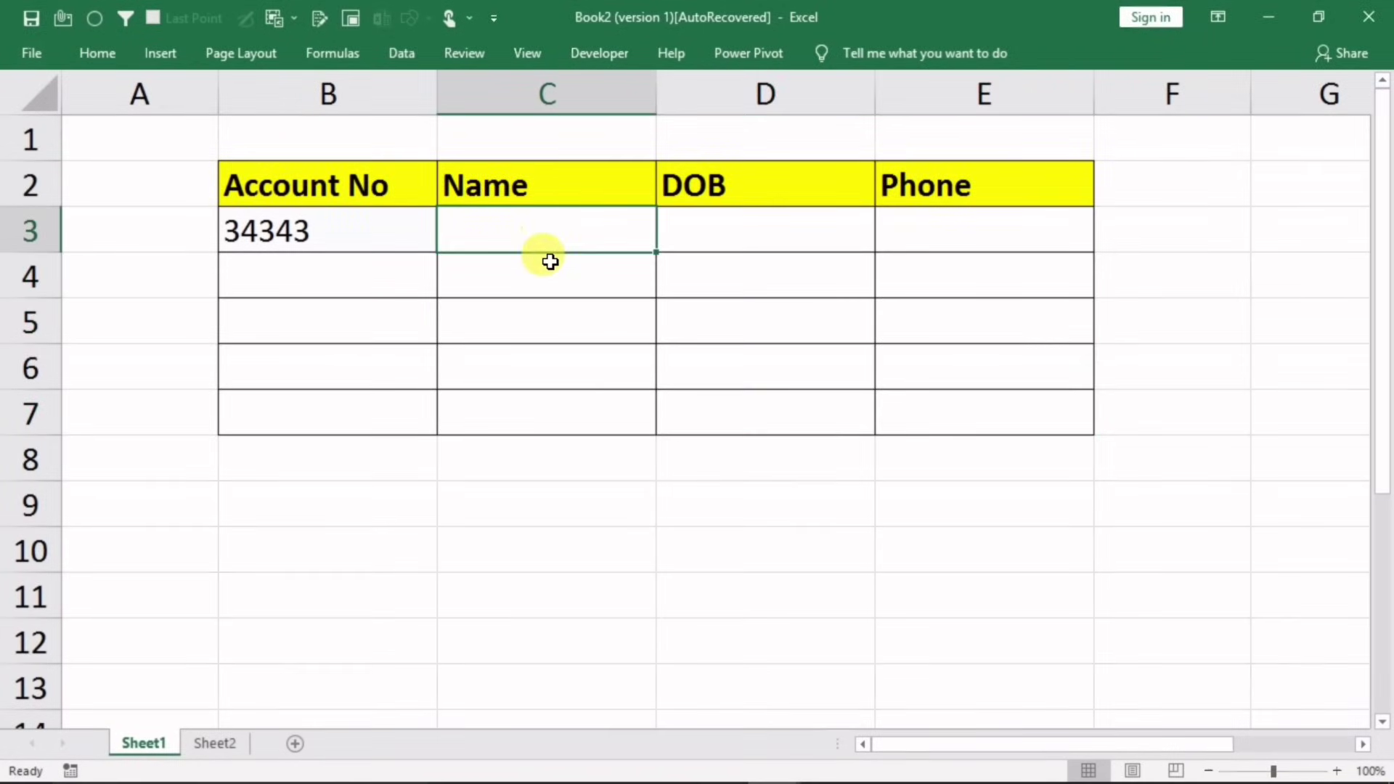
# Step: Change the data validation error message for DOB and Phone cells D3:E7 to "Name enter kijiye"
pyautogui.moveTo(701, 221); pyautogui.dragTo(983, 399)
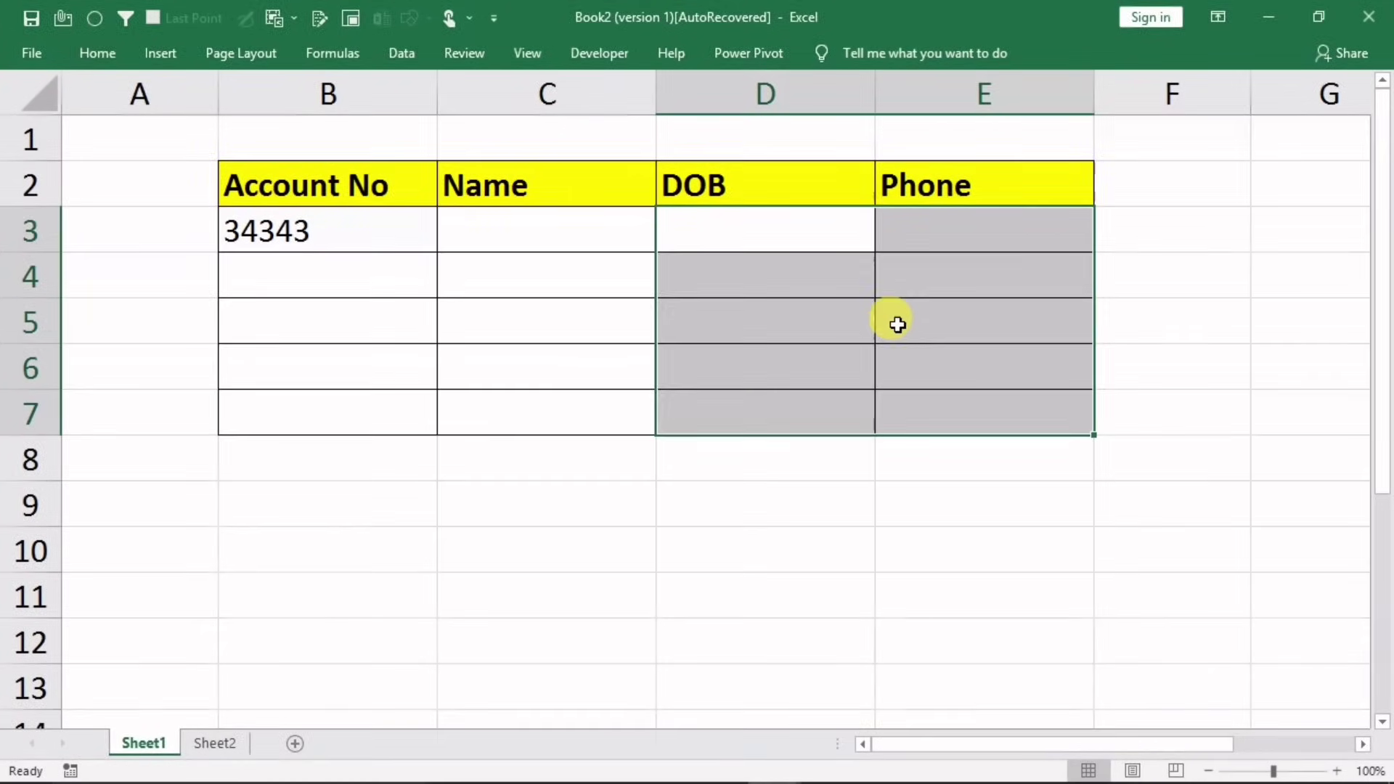
pyautogui.click(397, 58)
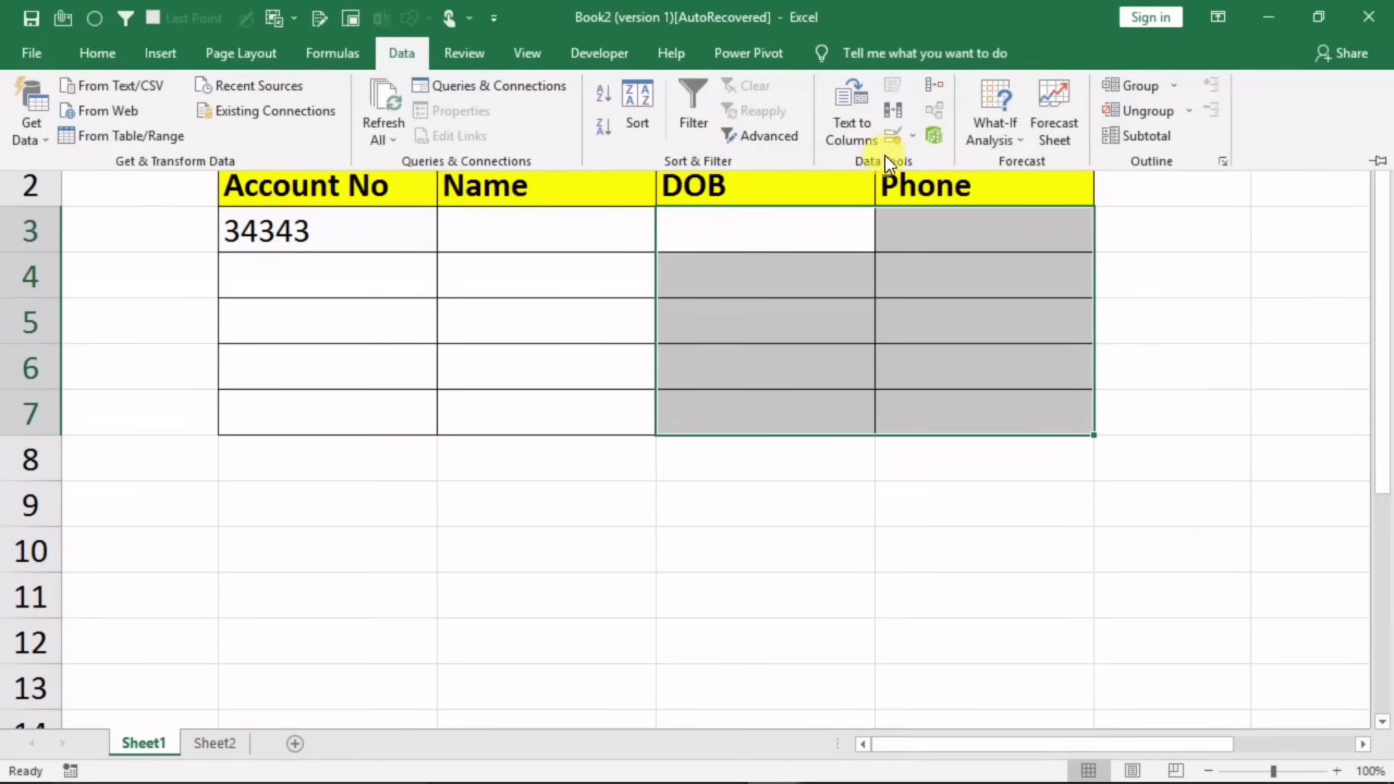
pyautogui.click(894, 138)
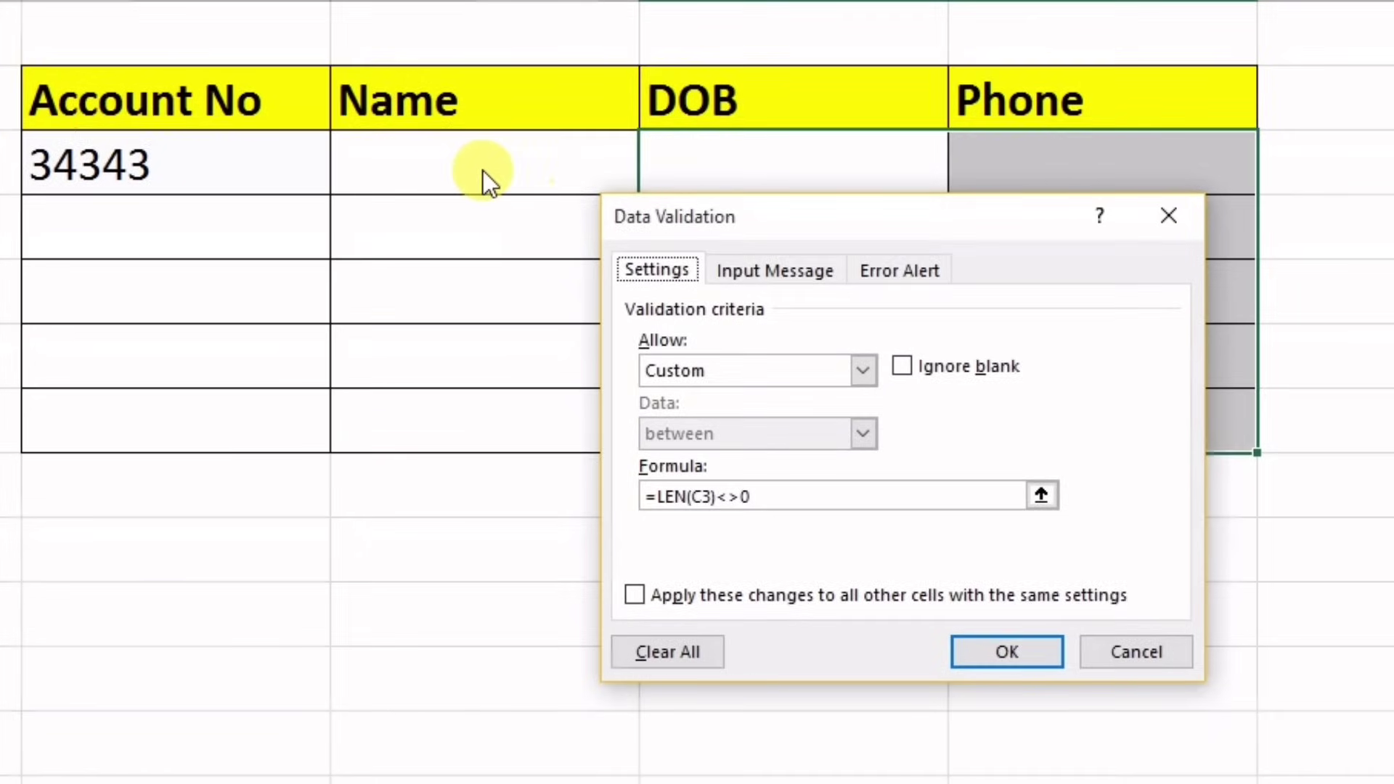
pyautogui.moveTo(821, 224); pyautogui.dragTo(234, 257)
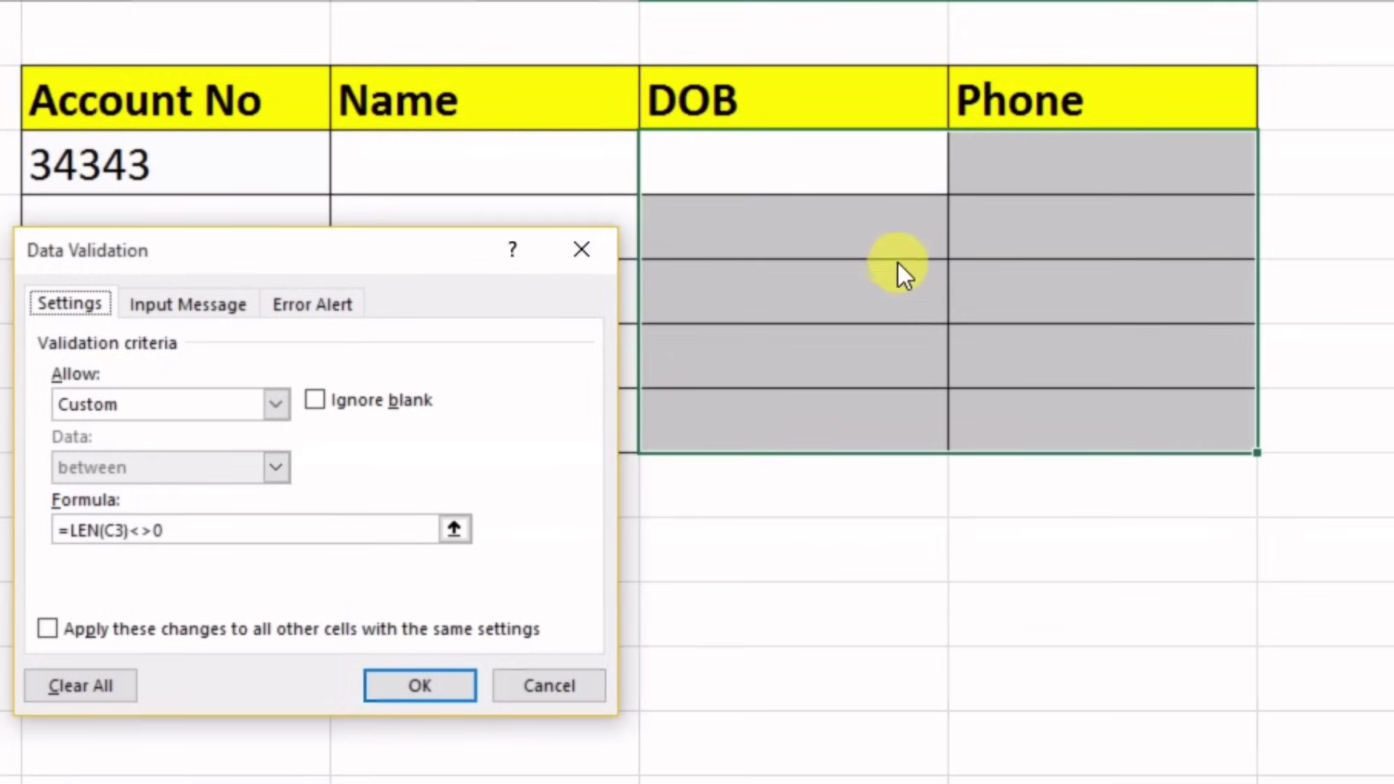
pyautogui.click(324, 303)
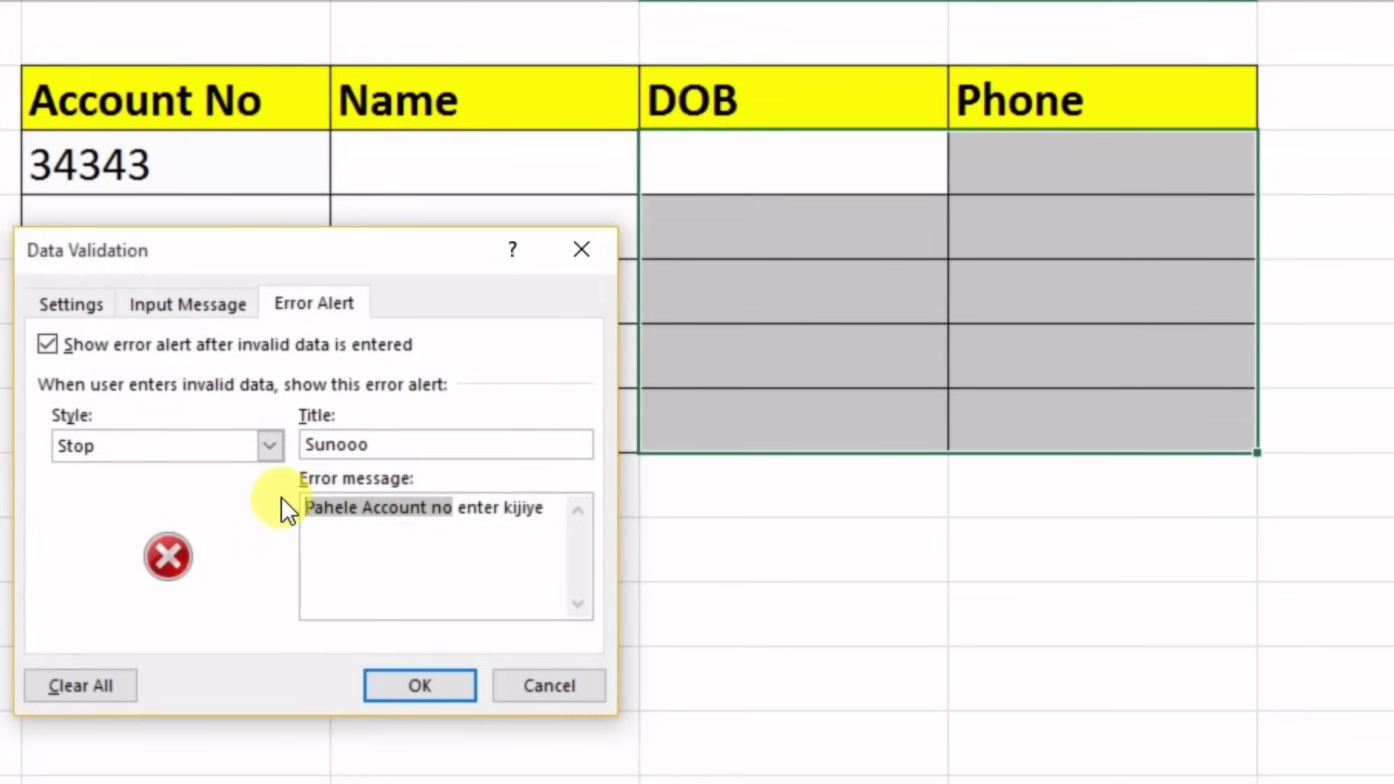
pyautogui.write('Name')
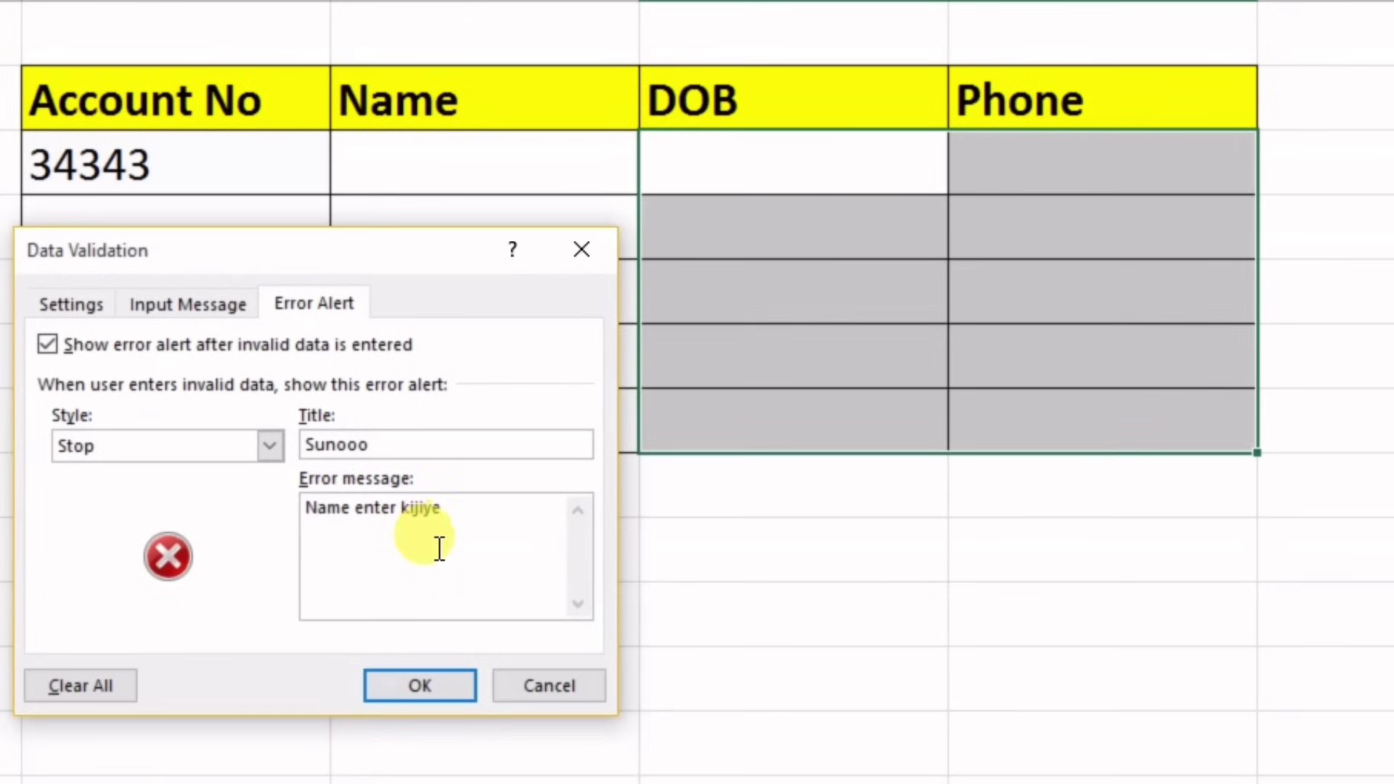
pyautogui.click(92, 304)
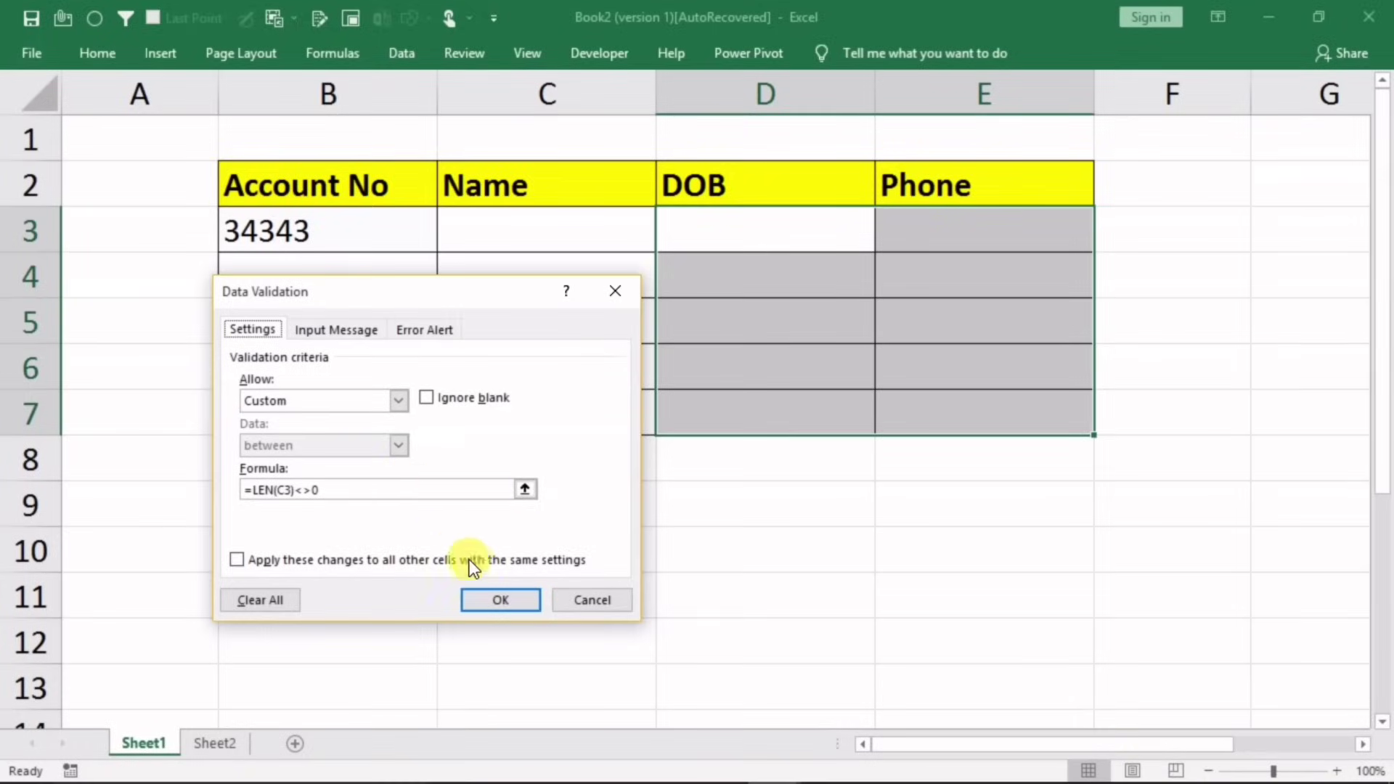
pyautogui.click(490, 597)
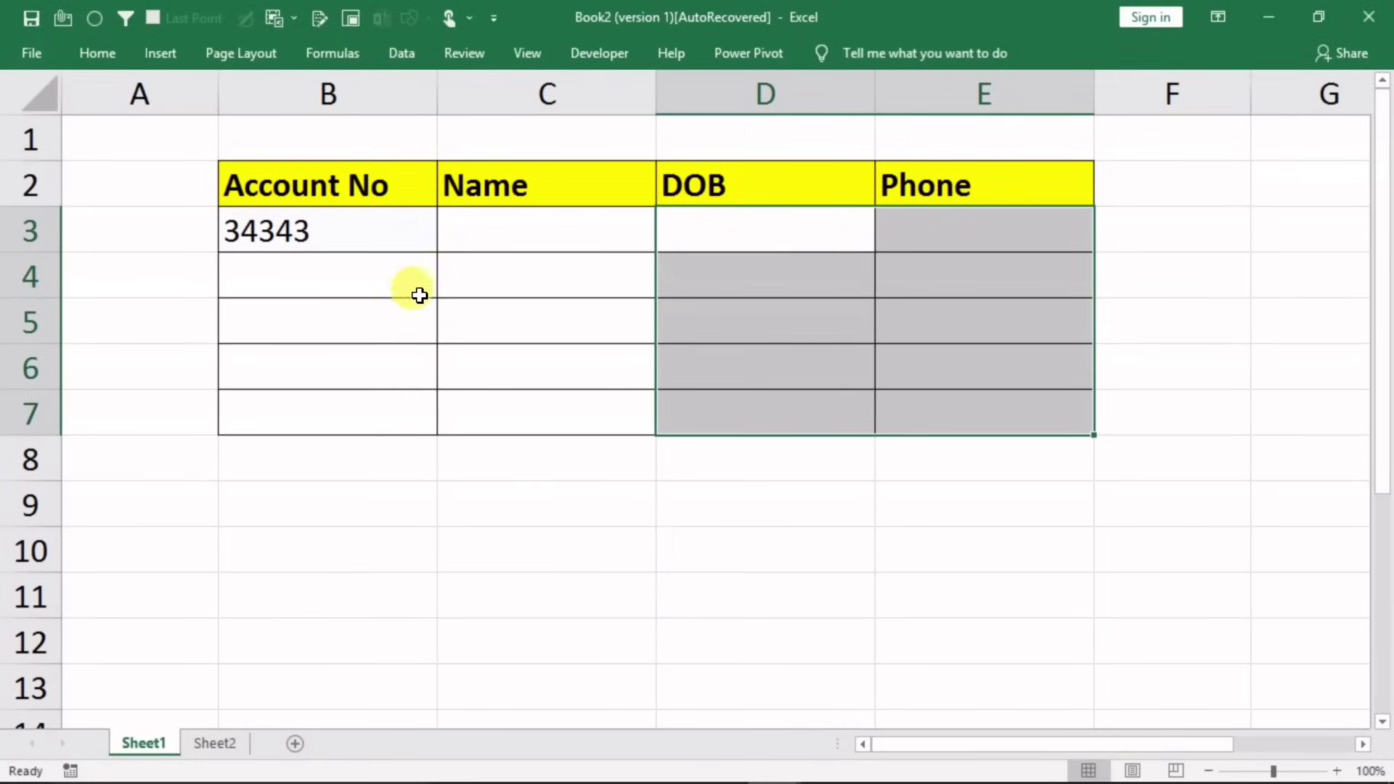
# Step: Clear the account number in B3, test the validation by entering gfhf in Name cell C3, and cancel the entry
pyautogui.click(337, 249)
pyautogui.press('Delete')
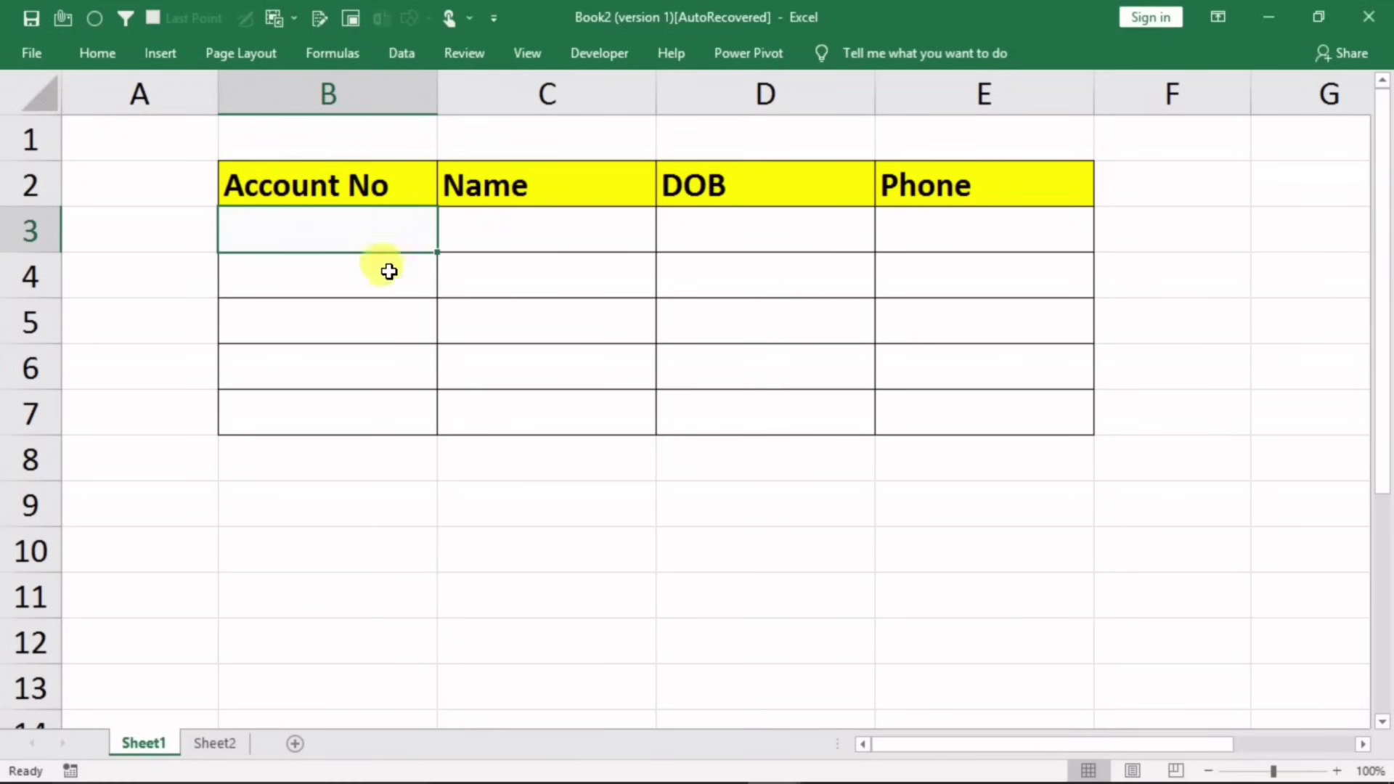
pyautogui.click(453, 305)
pyautogui.click(509, 233)
pyautogui.write('gfhf')
pyautogui.press('Return')
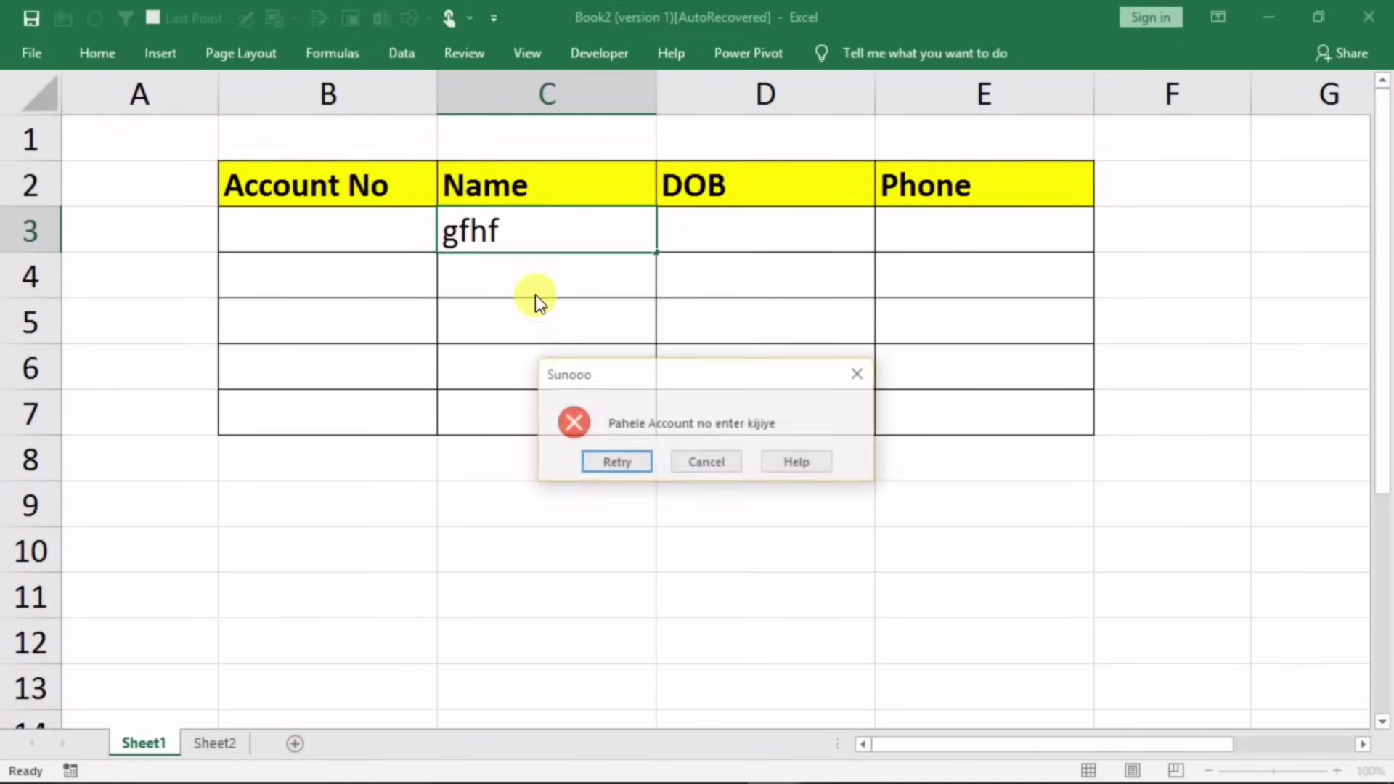
pyautogui.click(858, 374)
# Step: Enter a sample account number in cell B3
pyautogui.click(390, 238)
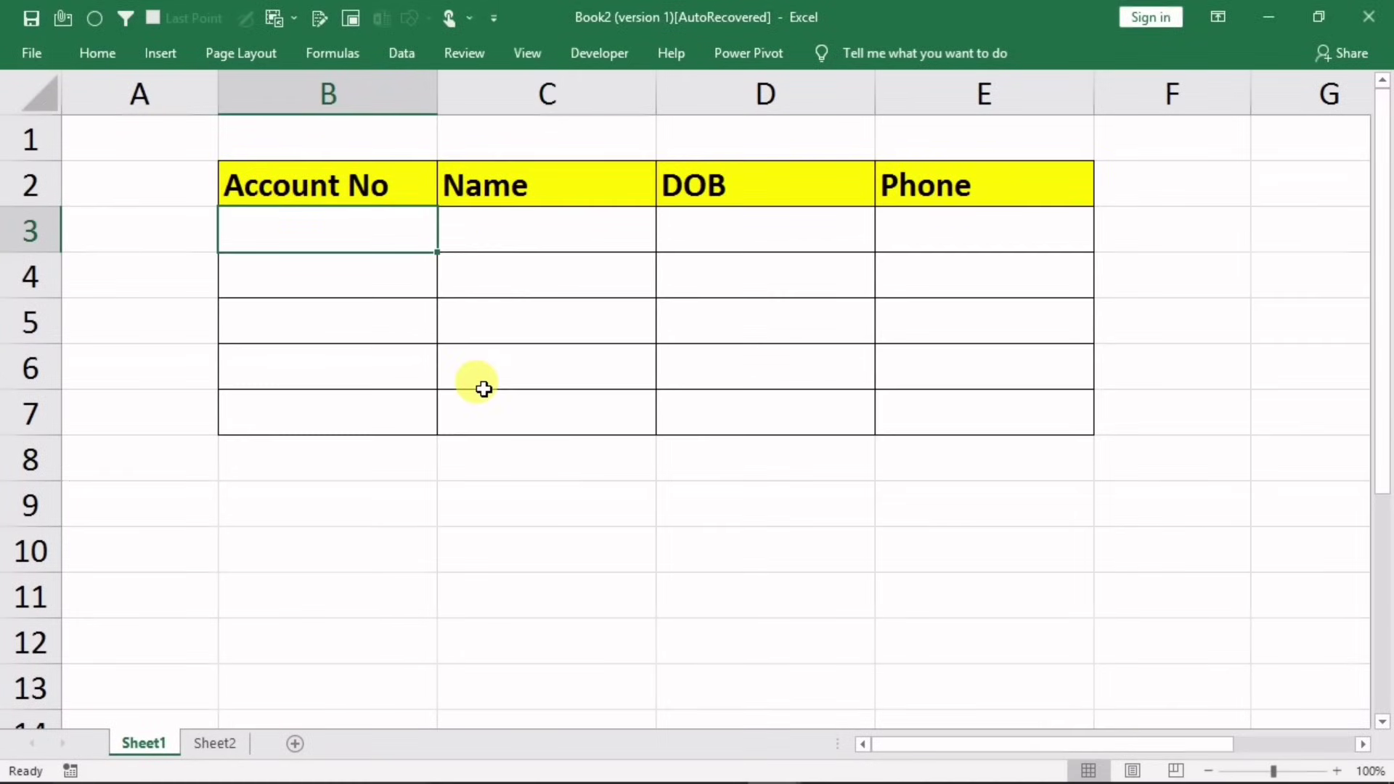
pyautogui.write('23232')
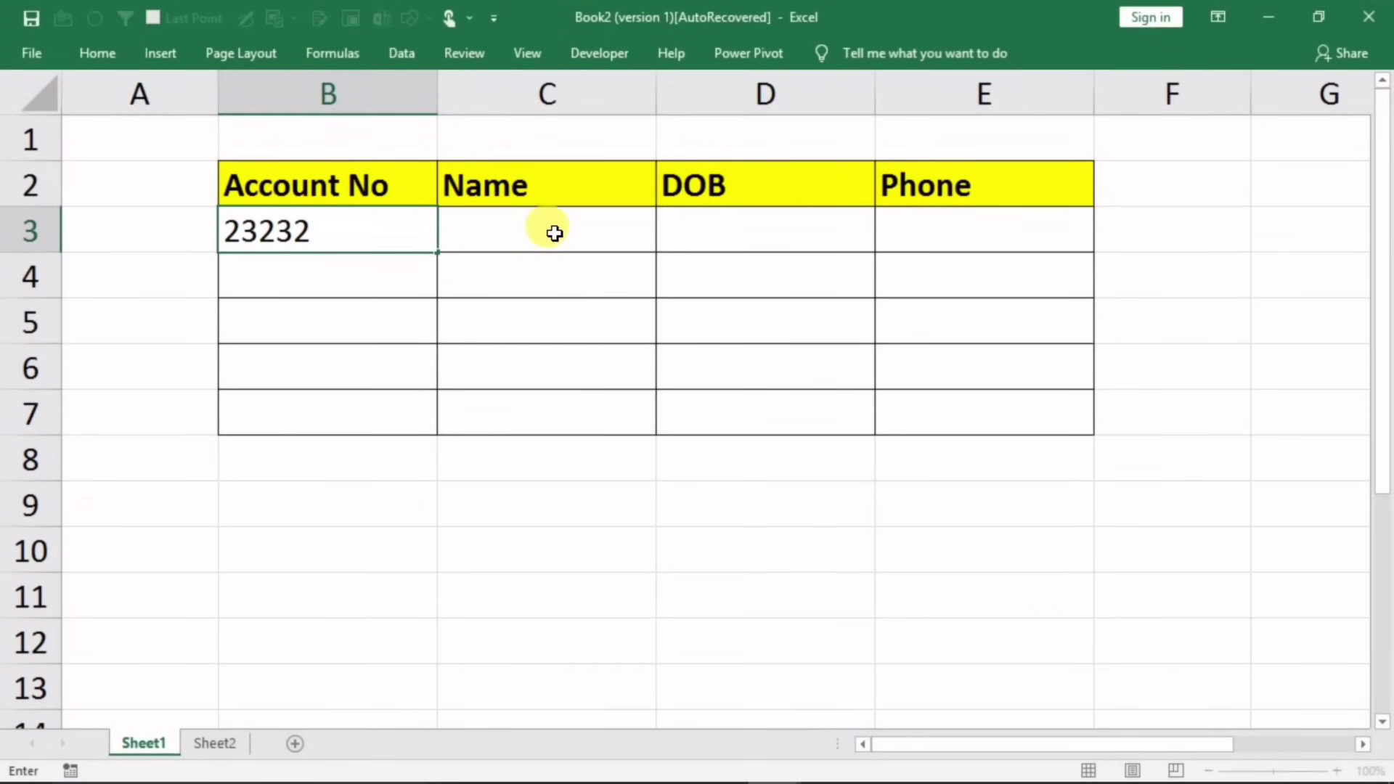
pyautogui.click(553, 232)
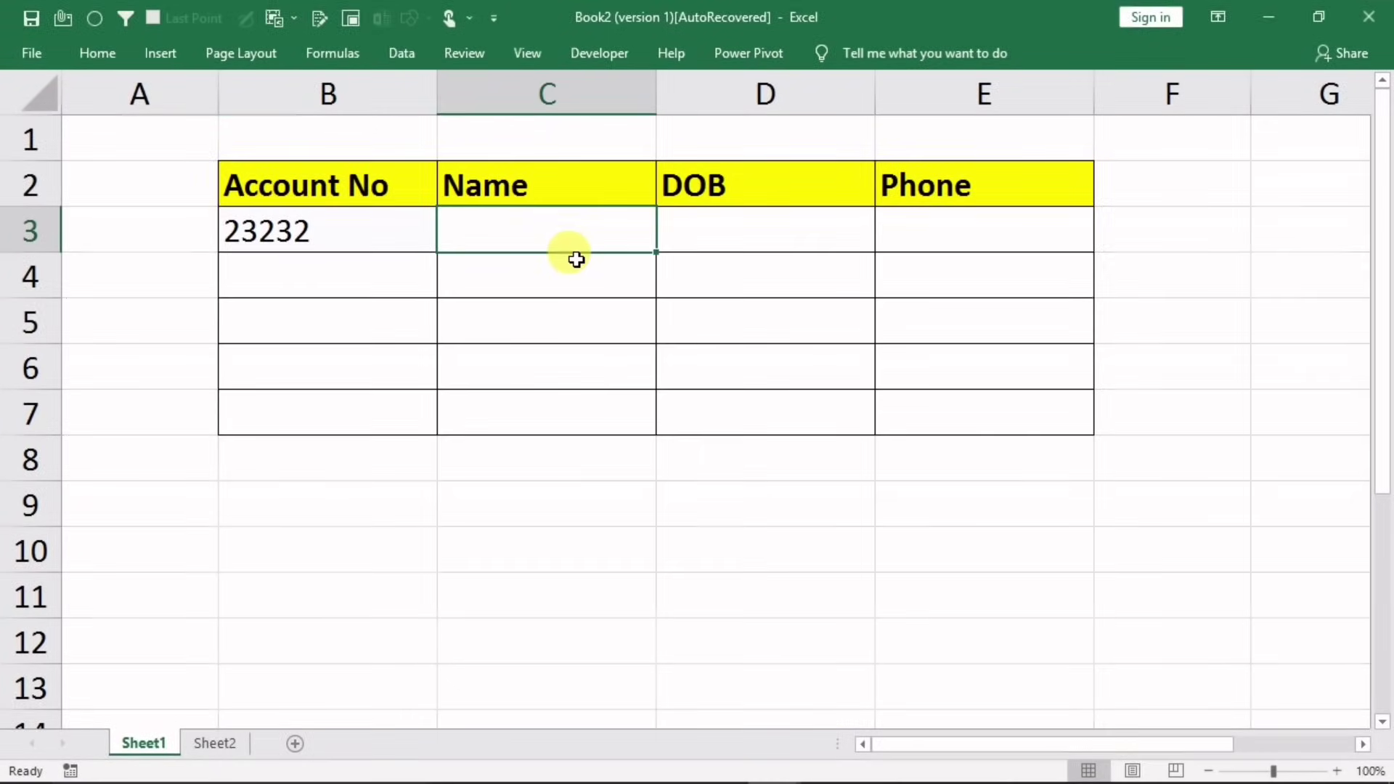
# Step: Test the validation by entering a sample birth date in DOB cell D3 while Name is blank, and cancel the entry
pyautogui.click(734, 241)
pyautogui.write('4545')
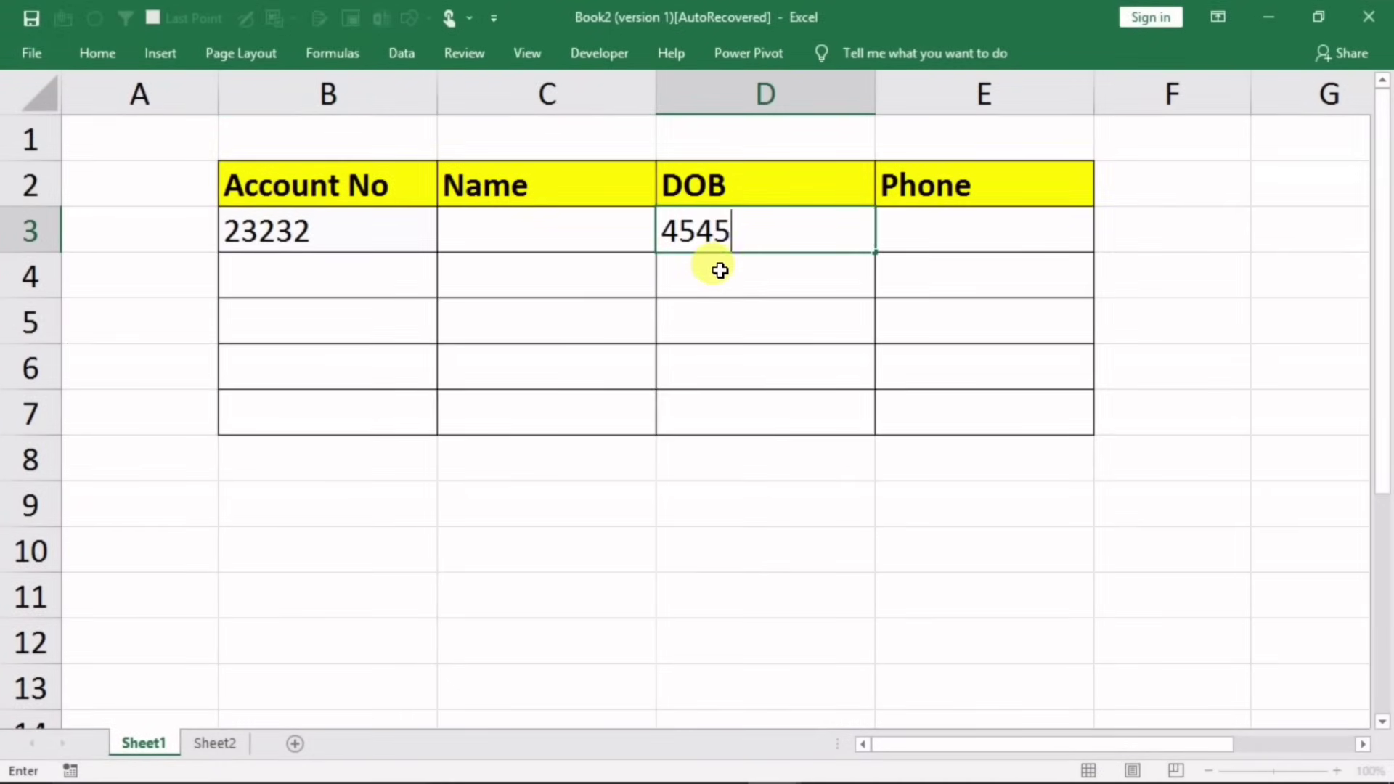
pyautogui.press('BackSpace')
pyautogui.write('1')
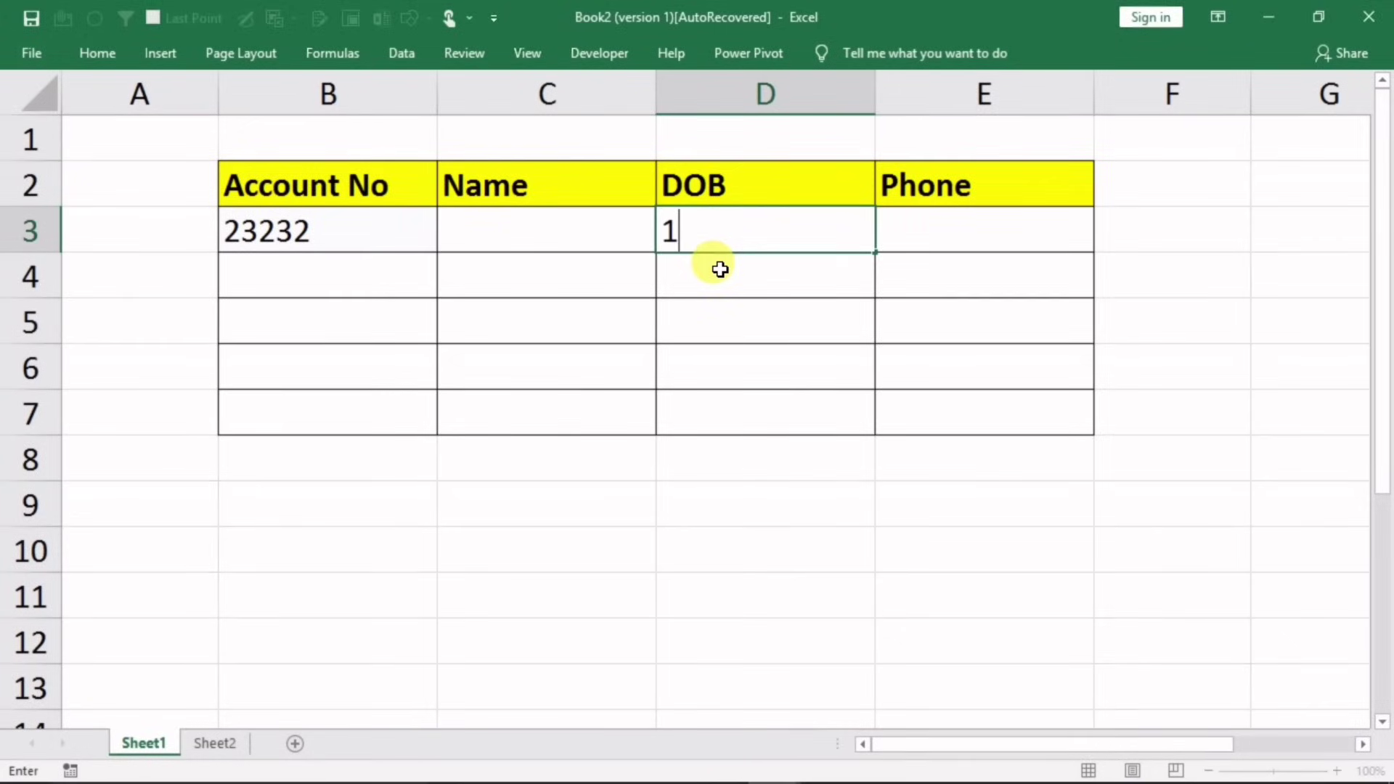
pyautogui.write('/1/2020')
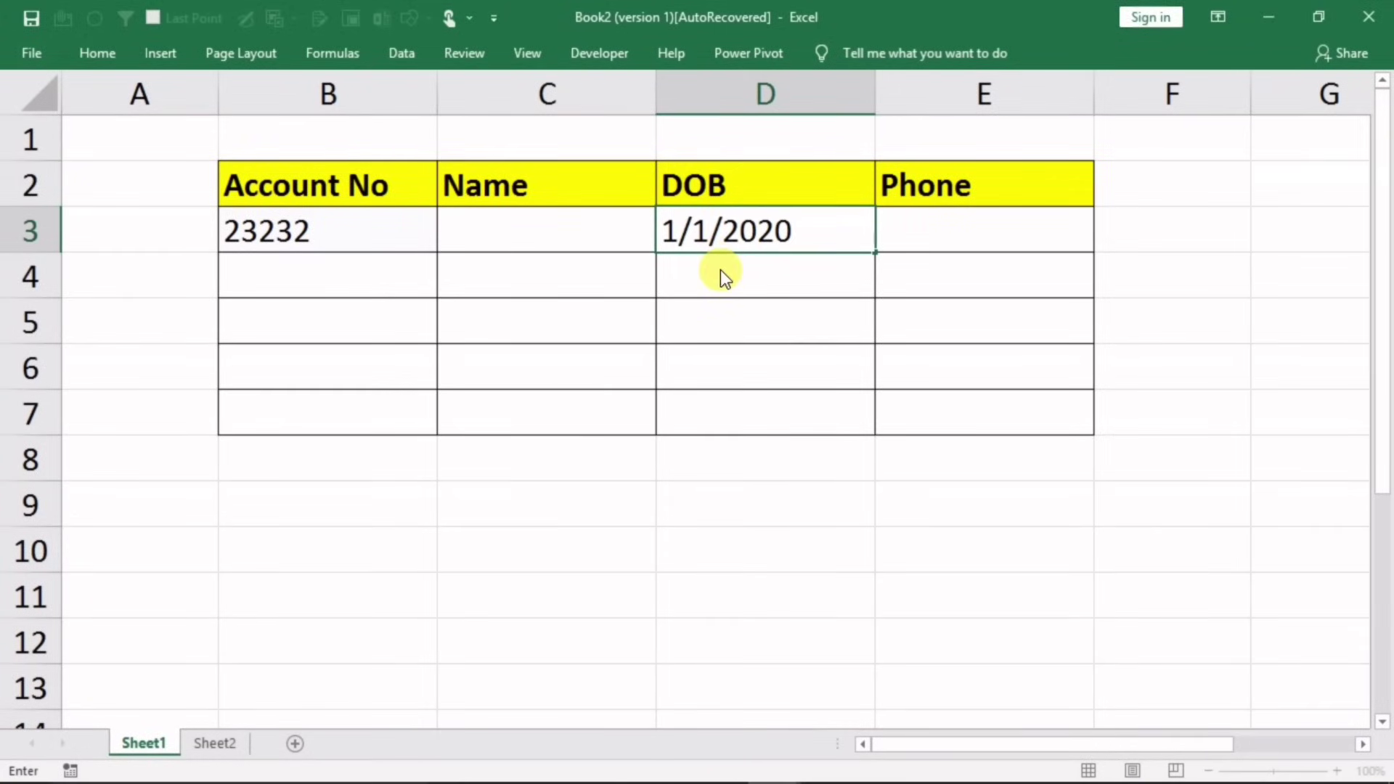
pyautogui.press('Return')
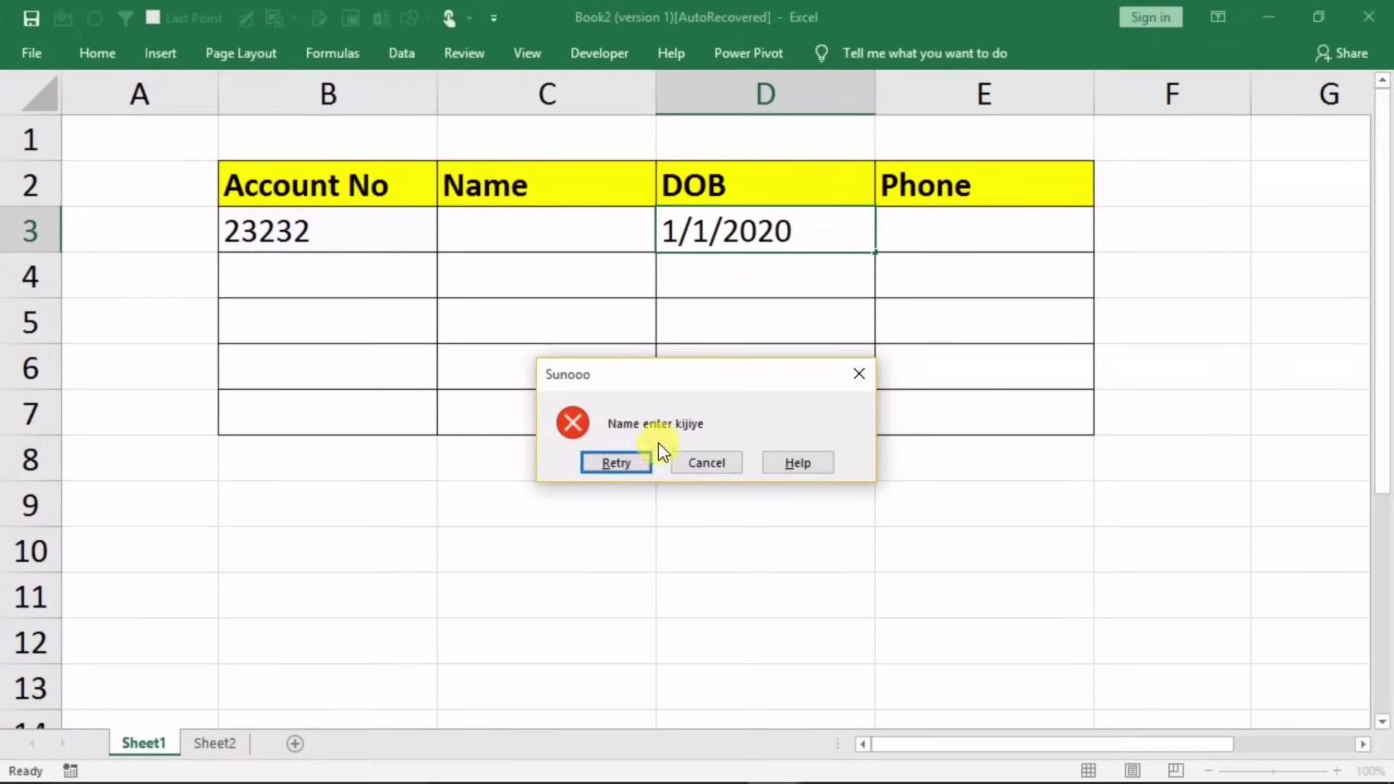
pyautogui.click(859, 375)
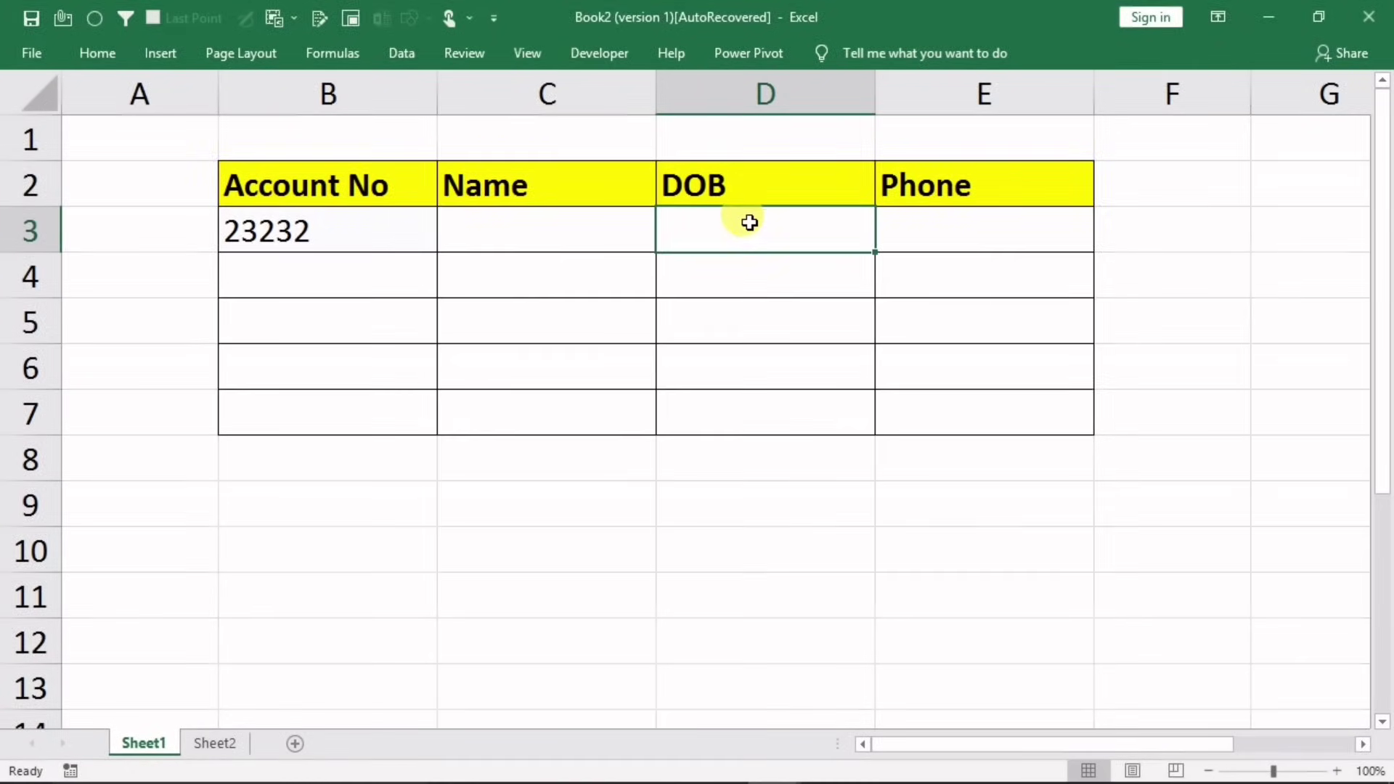
# Step: Change the data validation error message for Phone cells E3:E7 to "DOB enter kijiye"
pyautogui.moveTo(930, 215)
pyautogui.mouseDown()
pyautogui.moveTo(915, 221)
pyautogui.moveTo(1229, 290)
pyautogui.moveTo(1295, 386)
pyautogui.moveTo(1127, 326)
pyautogui.moveTo(1036, 246)
pyautogui.moveTo(1015, 411)
pyautogui.mouseUp()
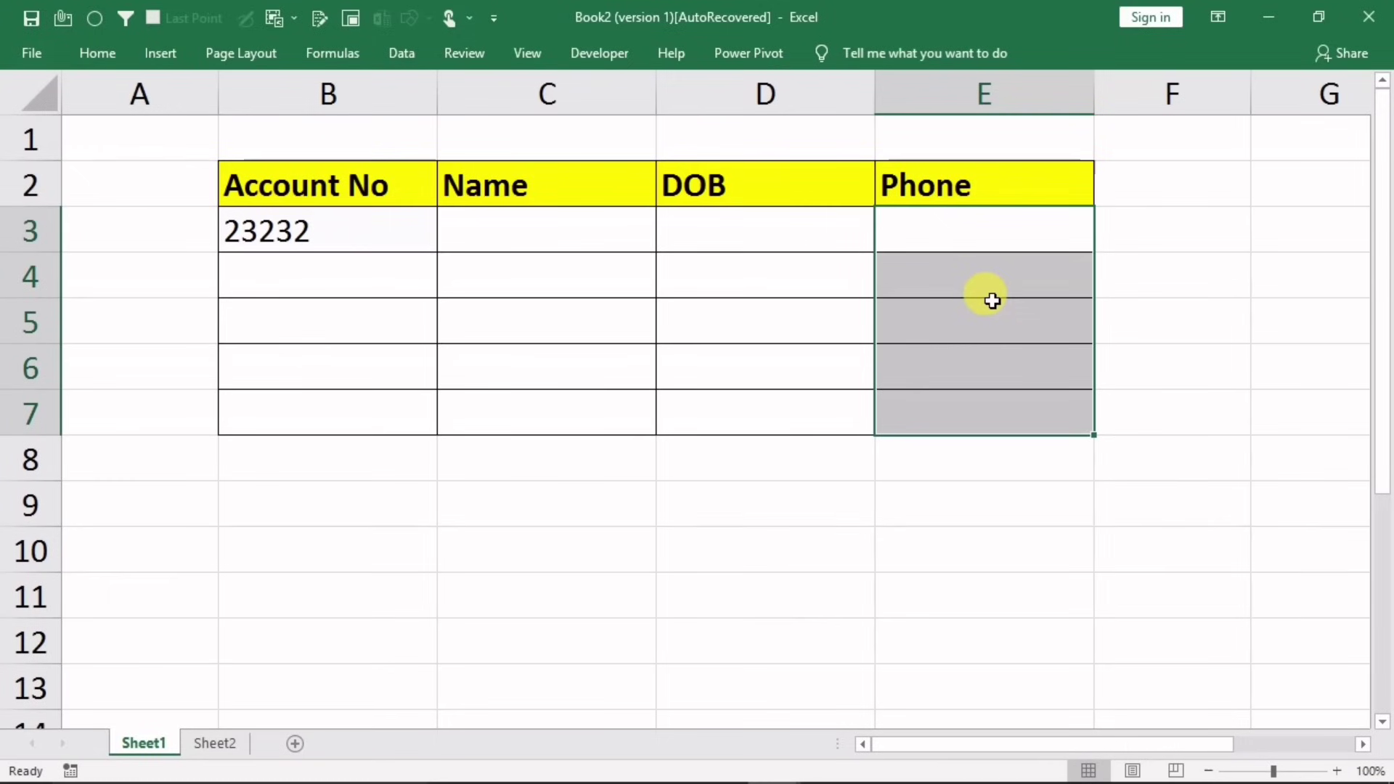
pyautogui.click(398, 53)
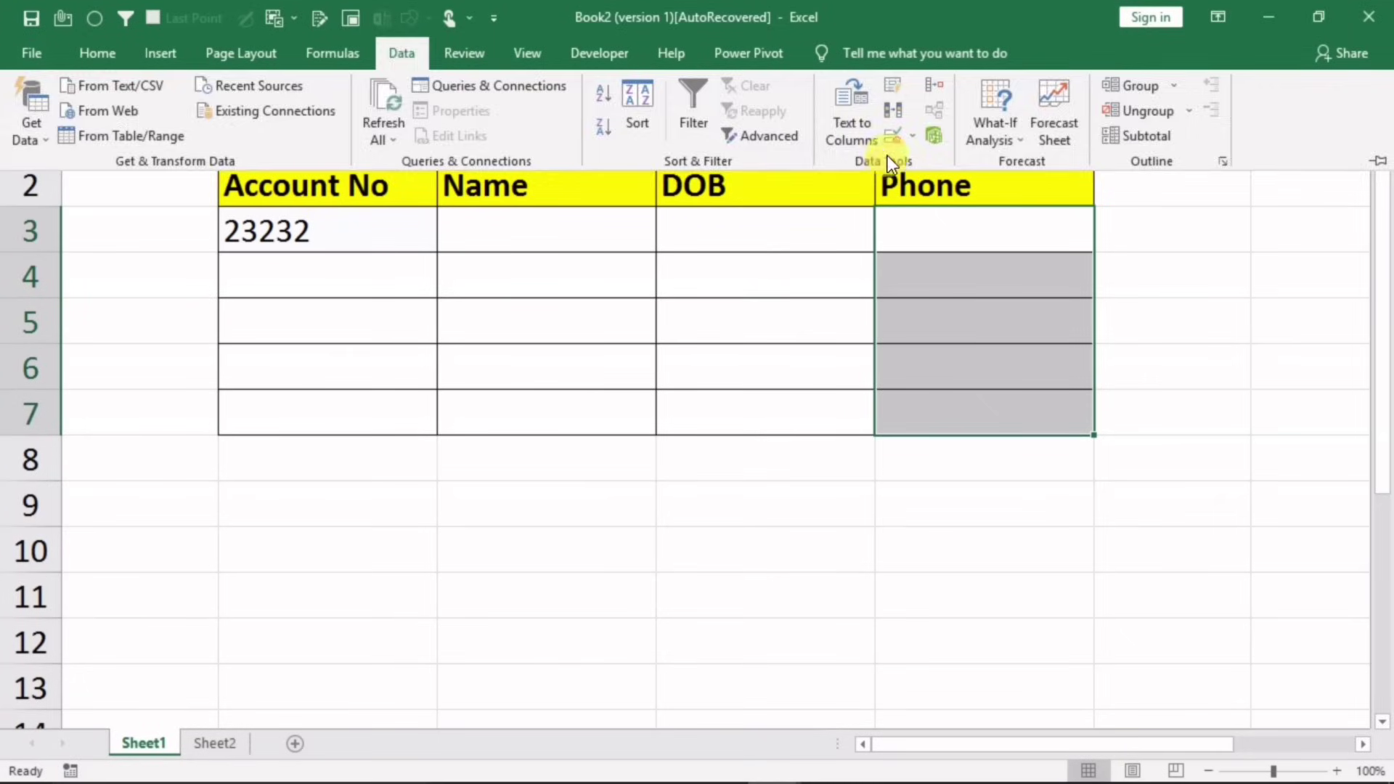
pyautogui.click(891, 138)
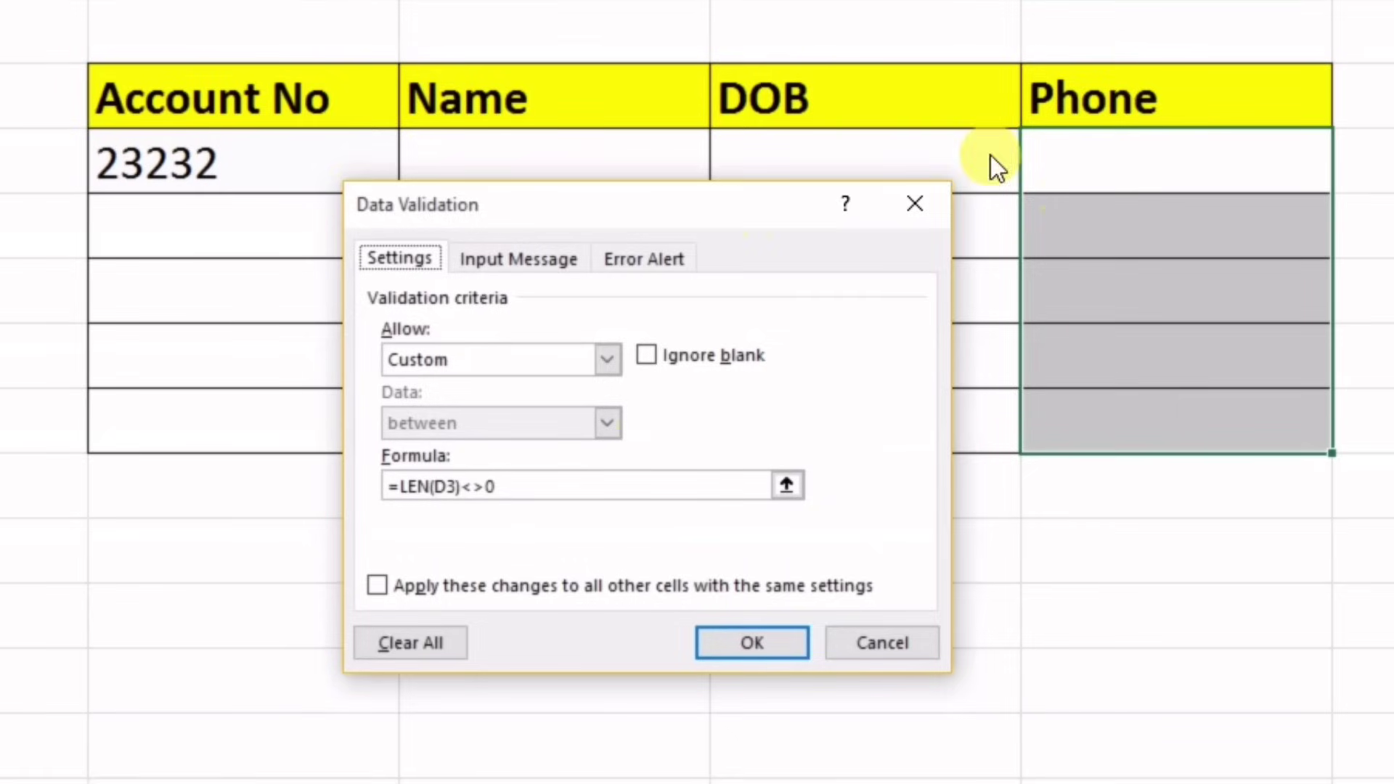
pyautogui.moveTo(743, 219); pyautogui.dragTo(726, 311)
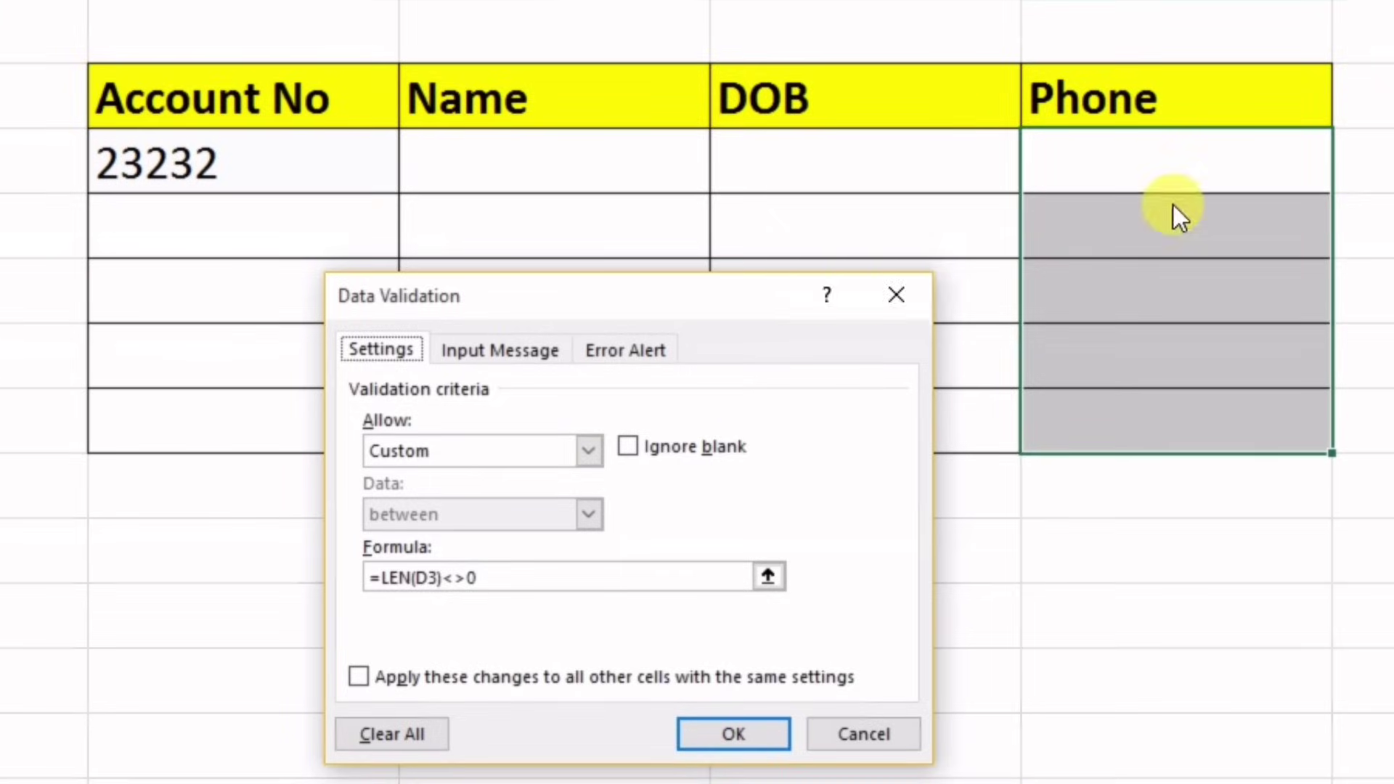
pyautogui.click(627, 351)
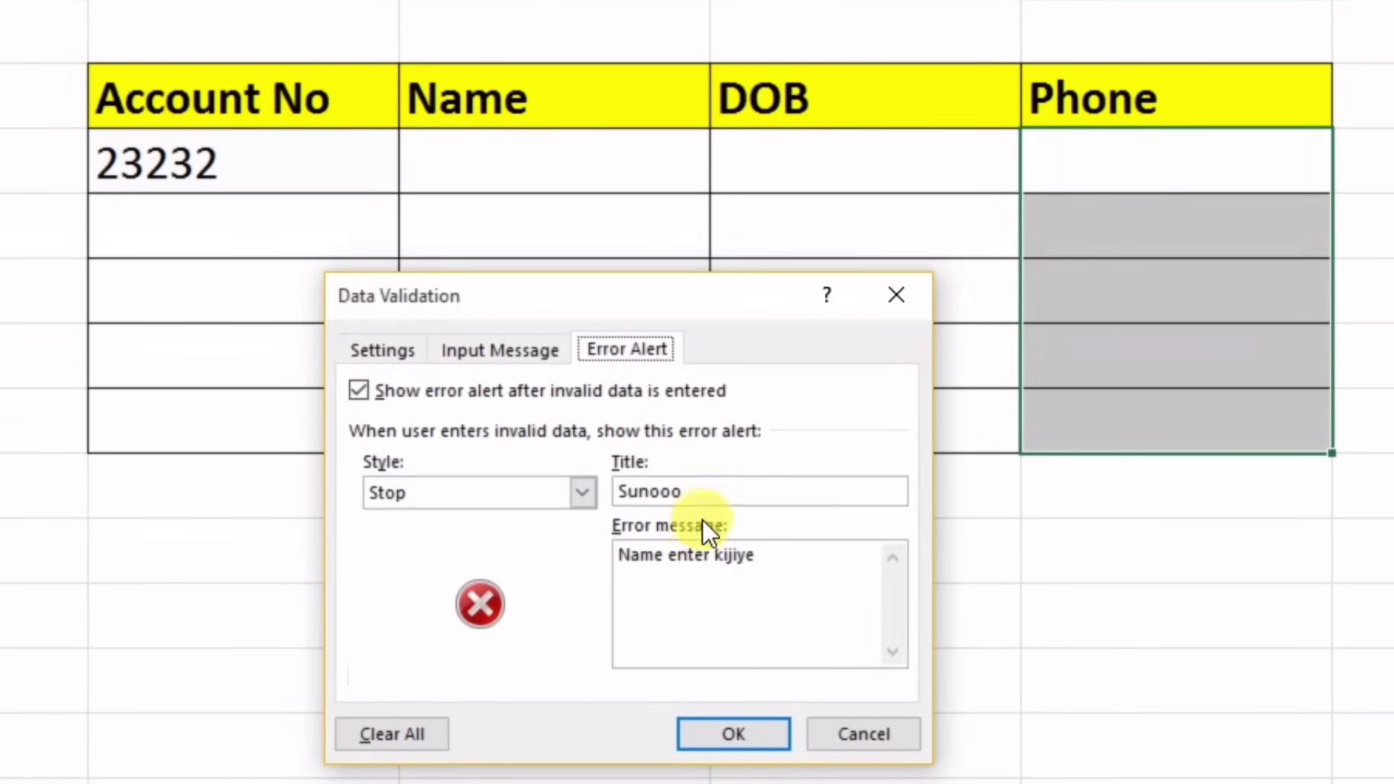
pyautogui.click(665, 556)
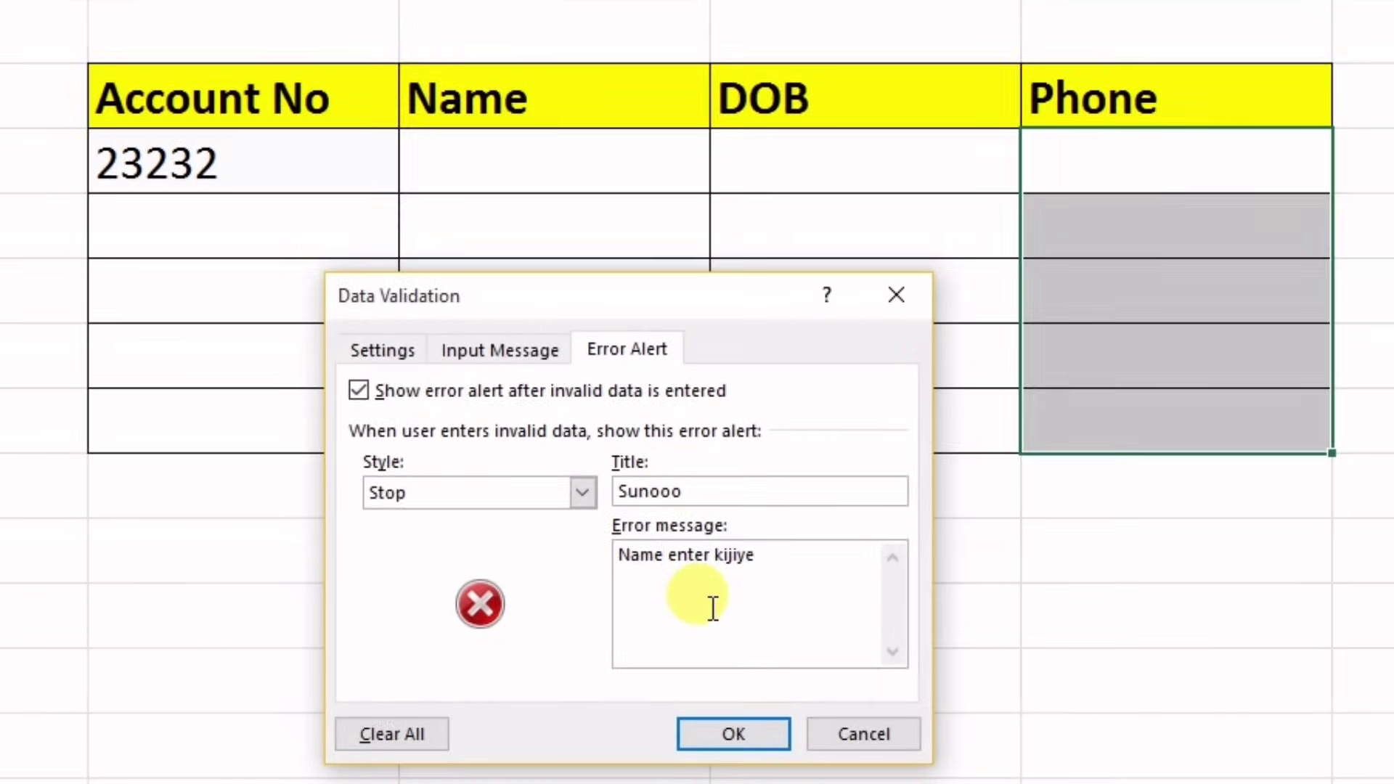
pyautogui.press('BackSpace')
pyautogui.press('BackSpace')
pyautogui.press('BackSpace')
pyautogui.press('BackSpace')
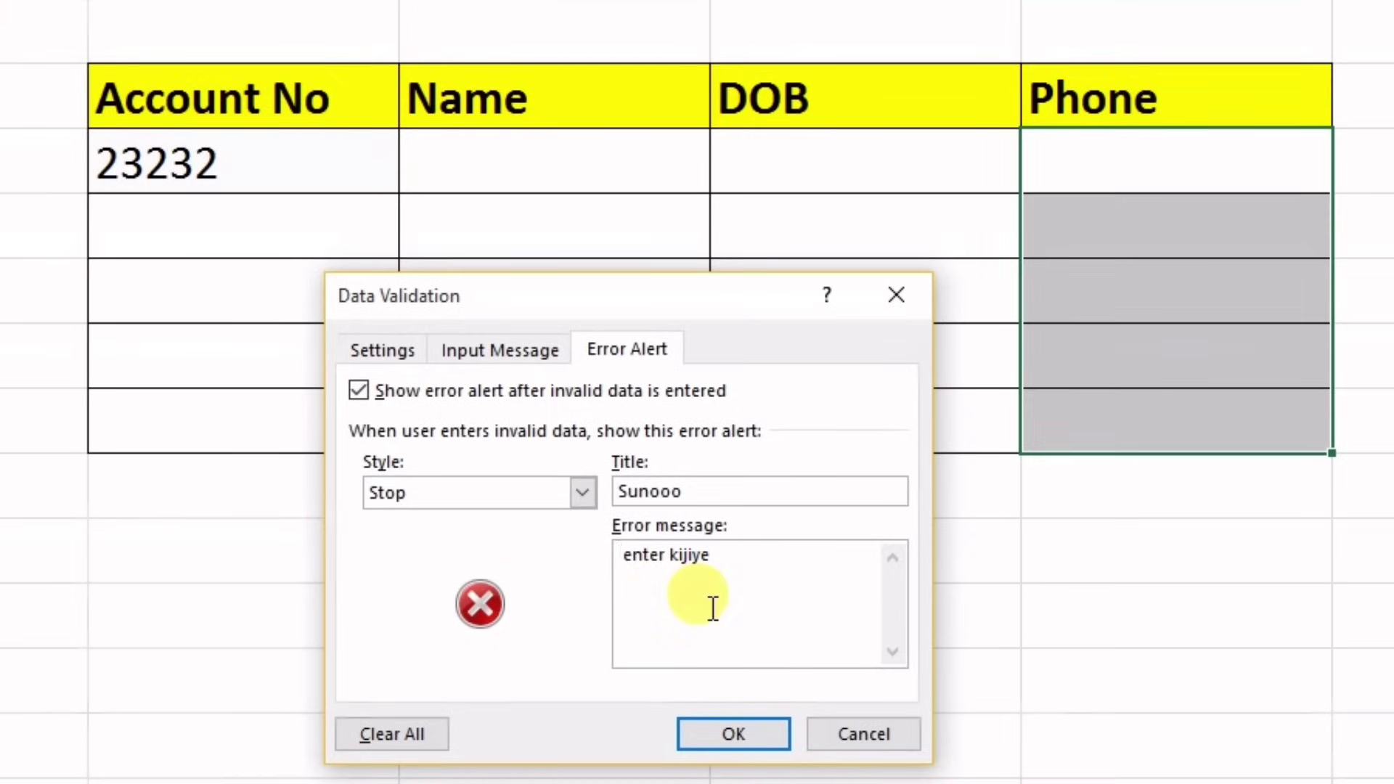
pyautogui.write('DOB')
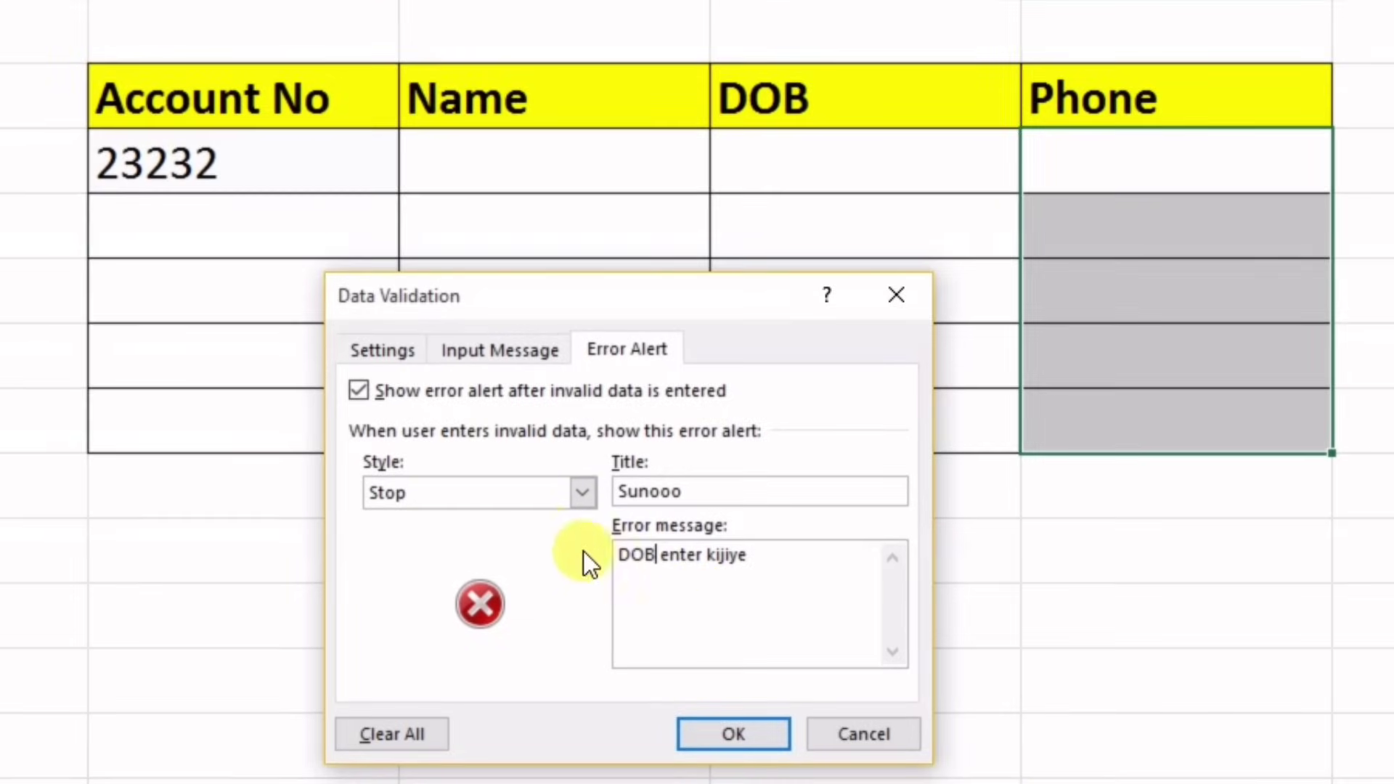
pyautogui.click(411, 356)
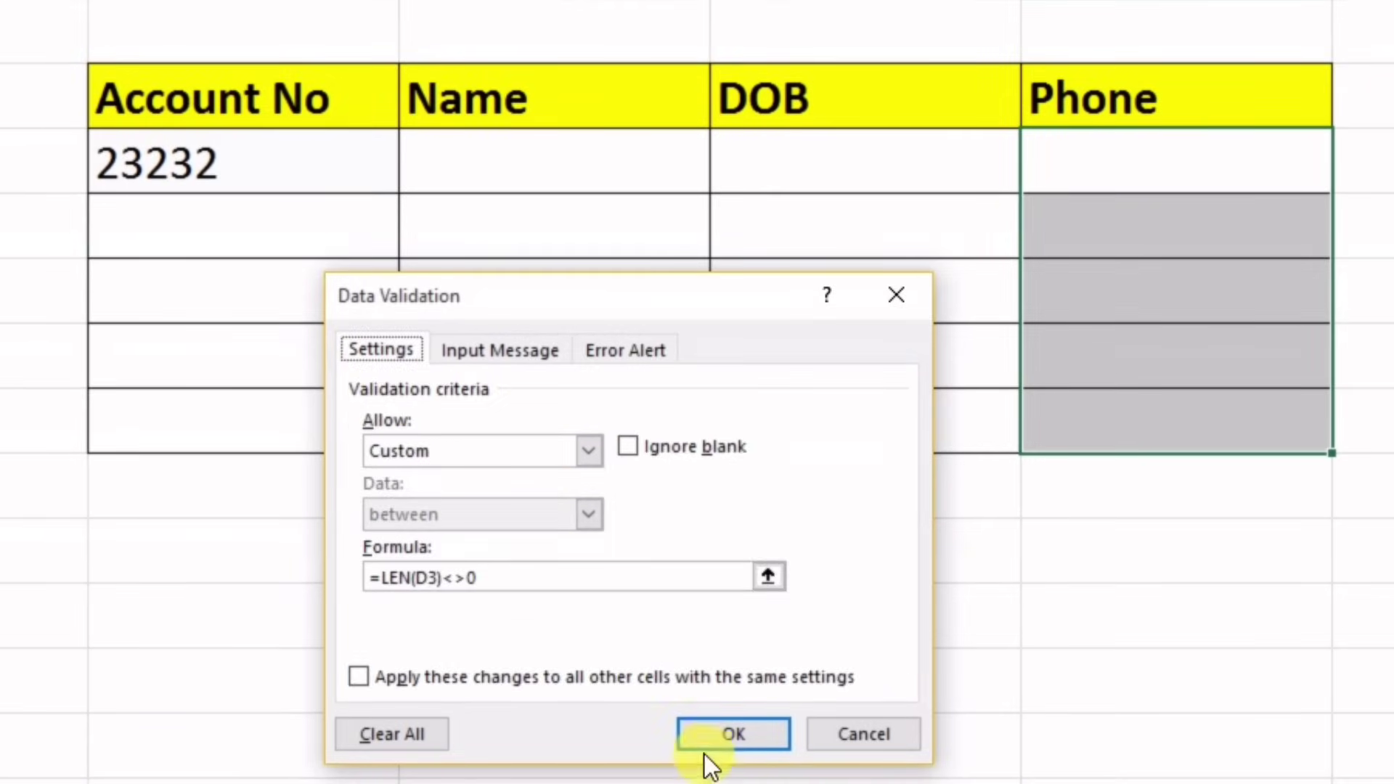
pyautogui.click(716, 734)
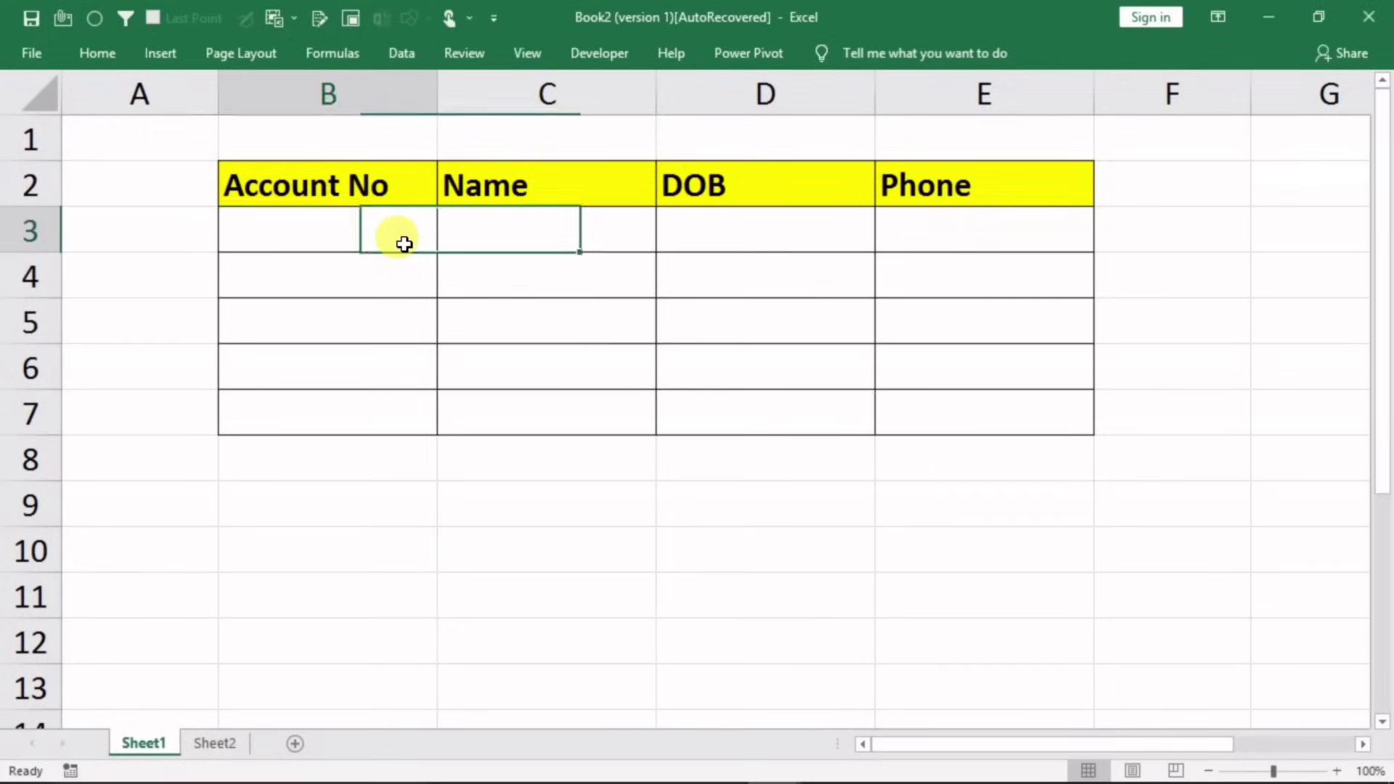
# Step: Enter a sample account number in B3, test DOB cell D3 with a sample date while Name is blank, and cancel that entry
pyautogui.write('232323')
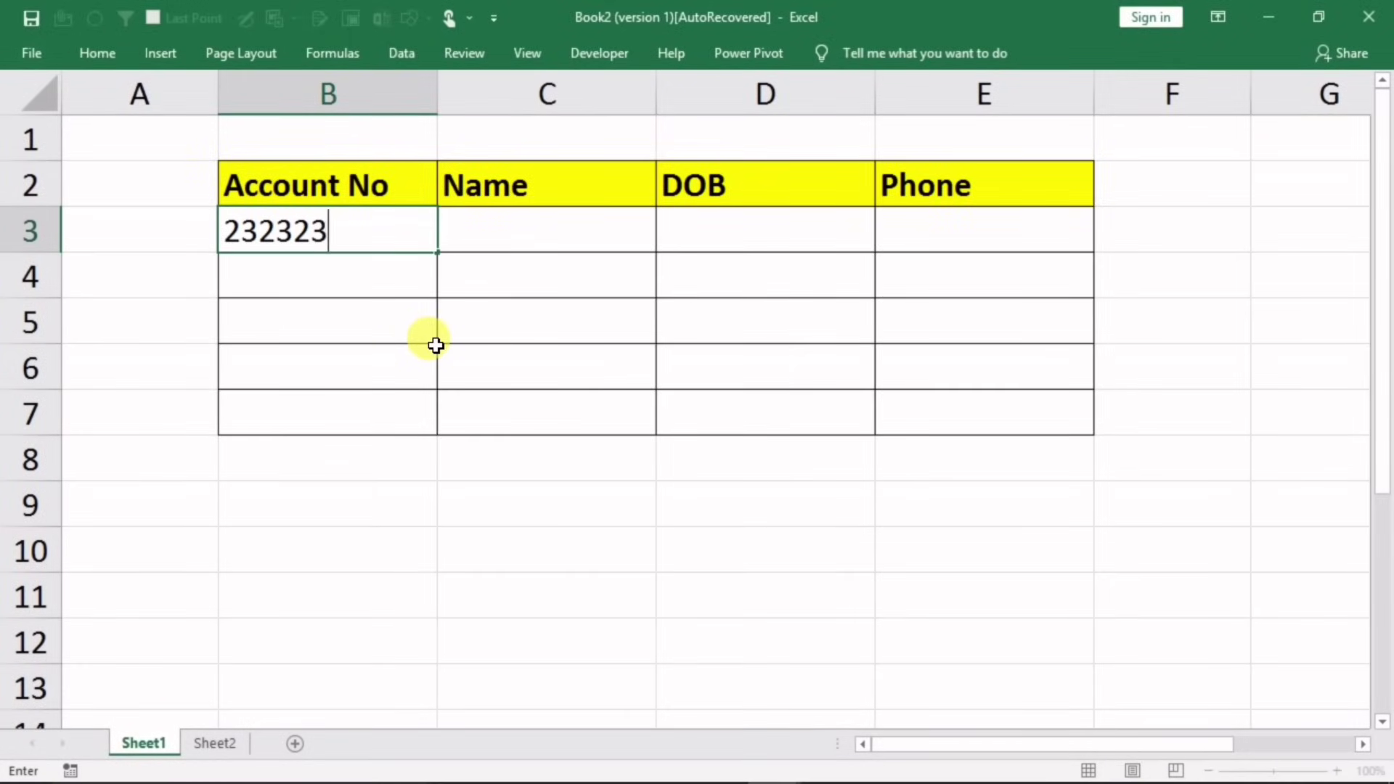
pyautogui.click(542, 227)
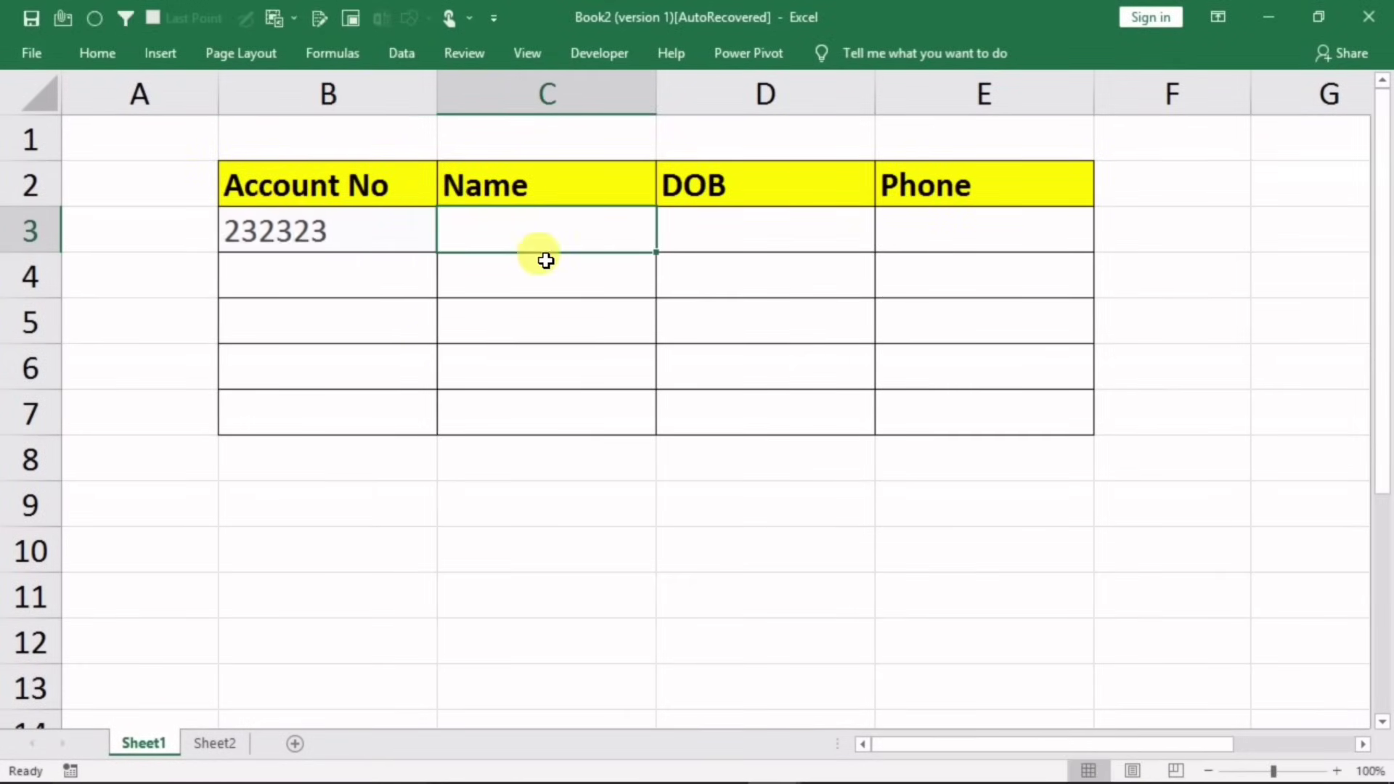
pyautogui.click(708, 231)
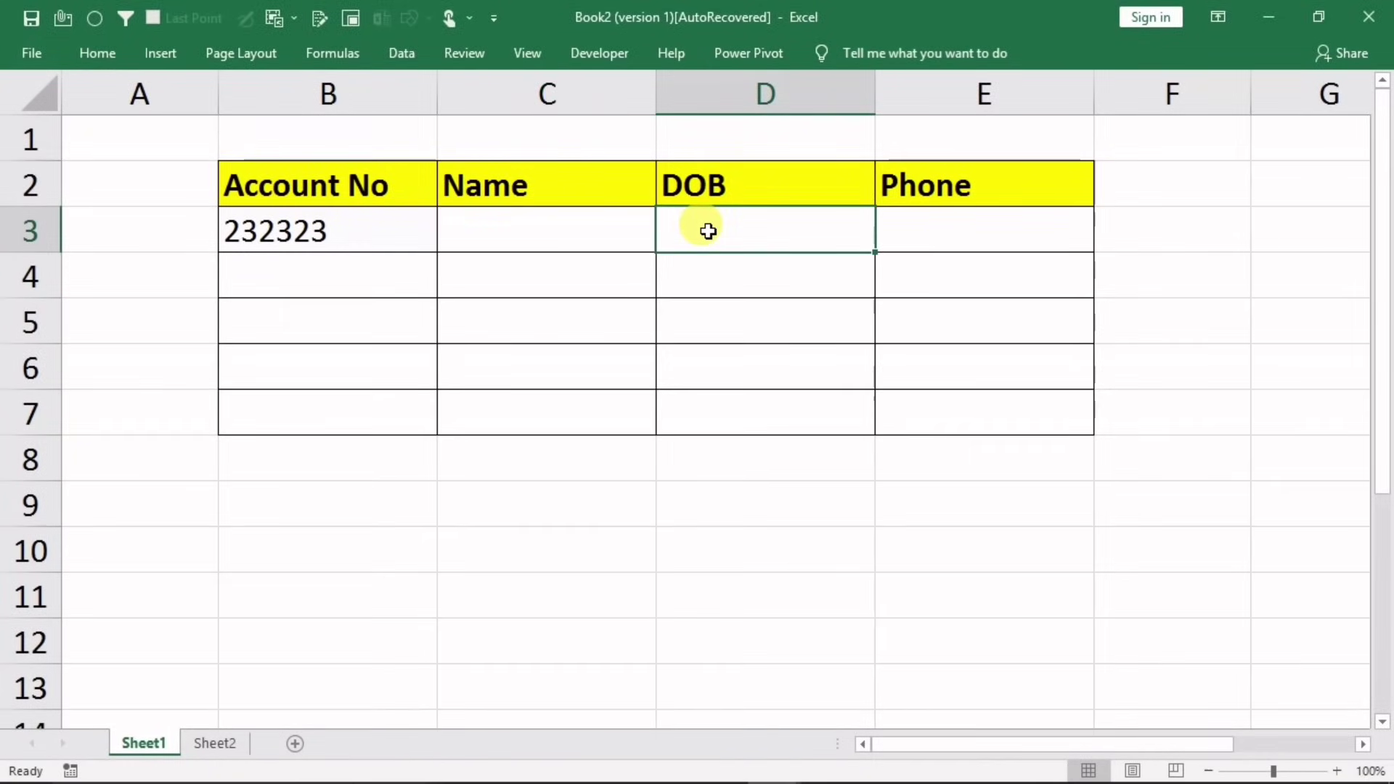
pyautogui.write('1/1/202')
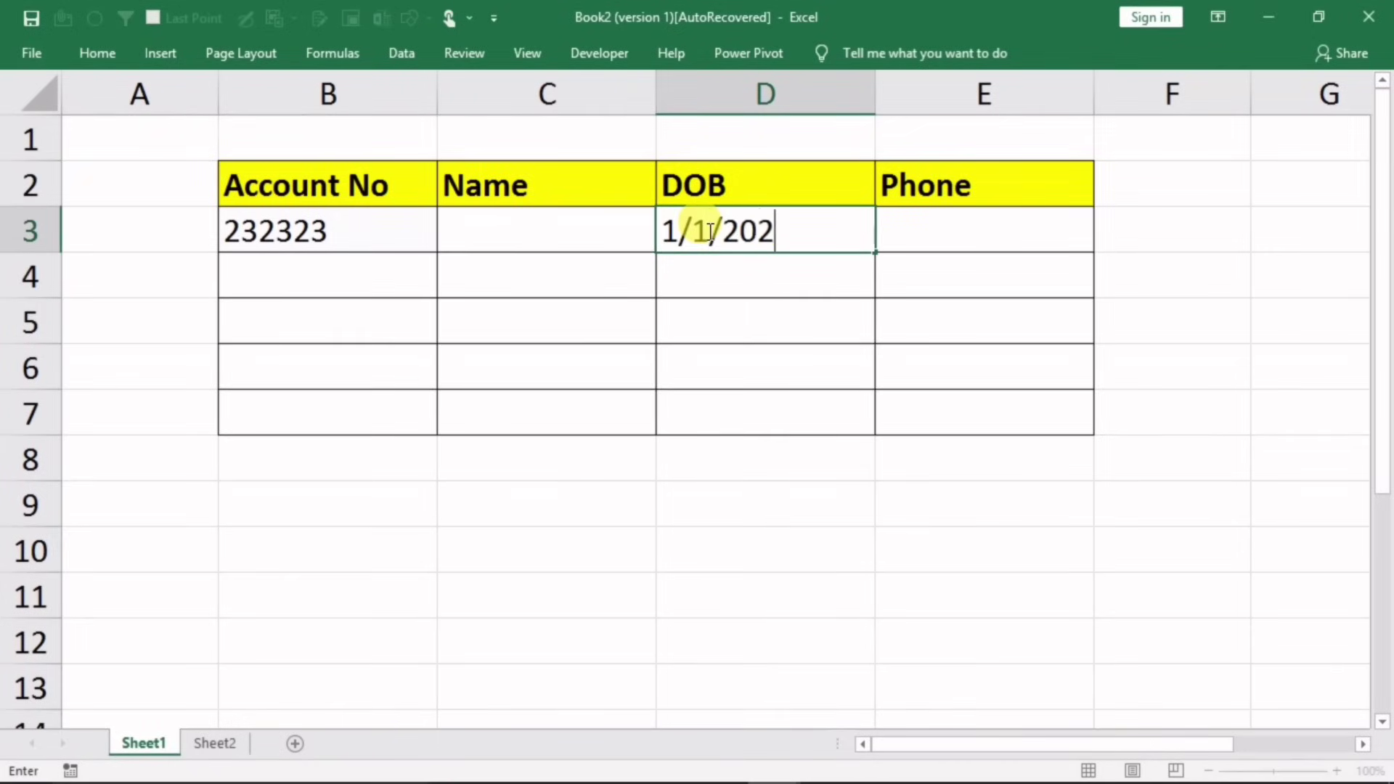
pyautogui.write('0')
pyautogui.press('Return')
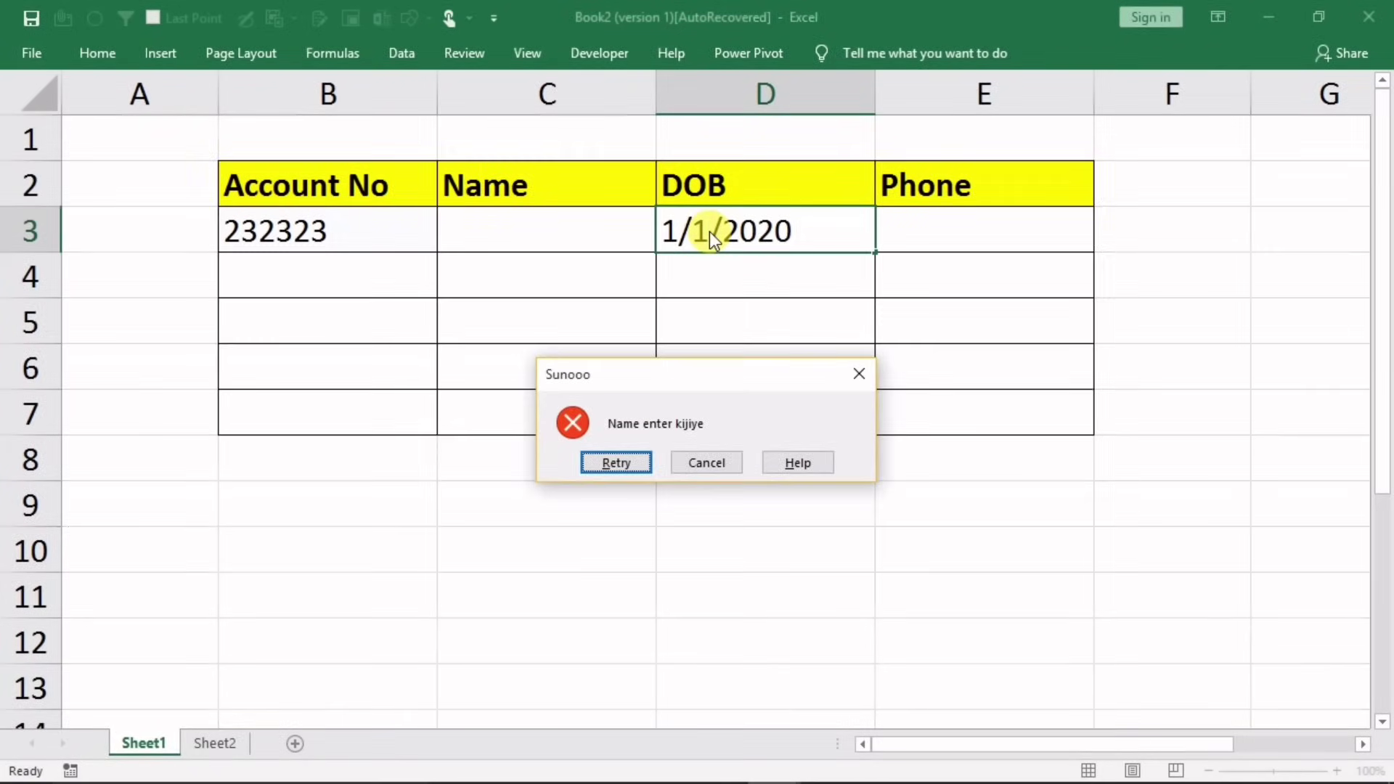
pyautogui.click(861, 373)
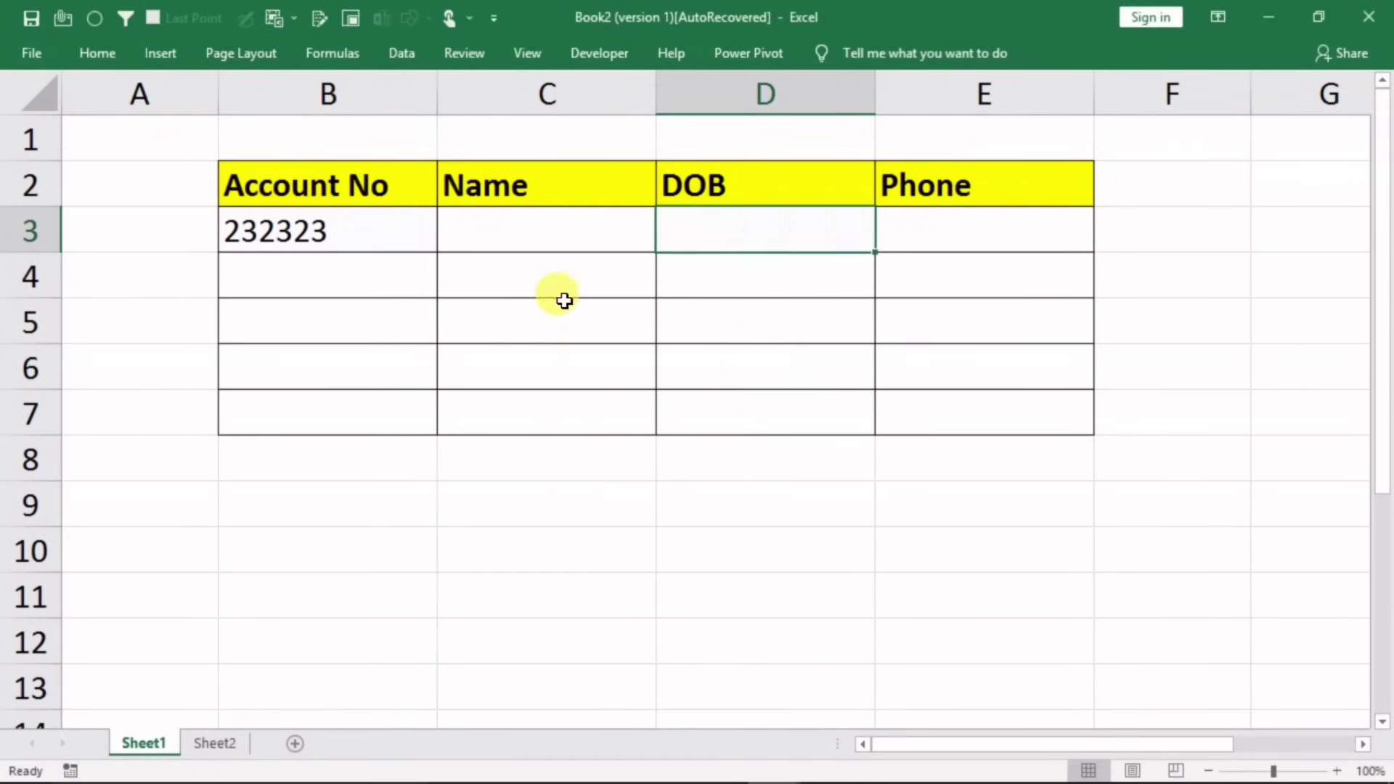
# Step: Enter abc in Name cell C3, test Phone cell E3 with a sample phone number while DOB is blank, and cancel that entry
pyautogui.click(523, 228)
pyautogui.write('abc')
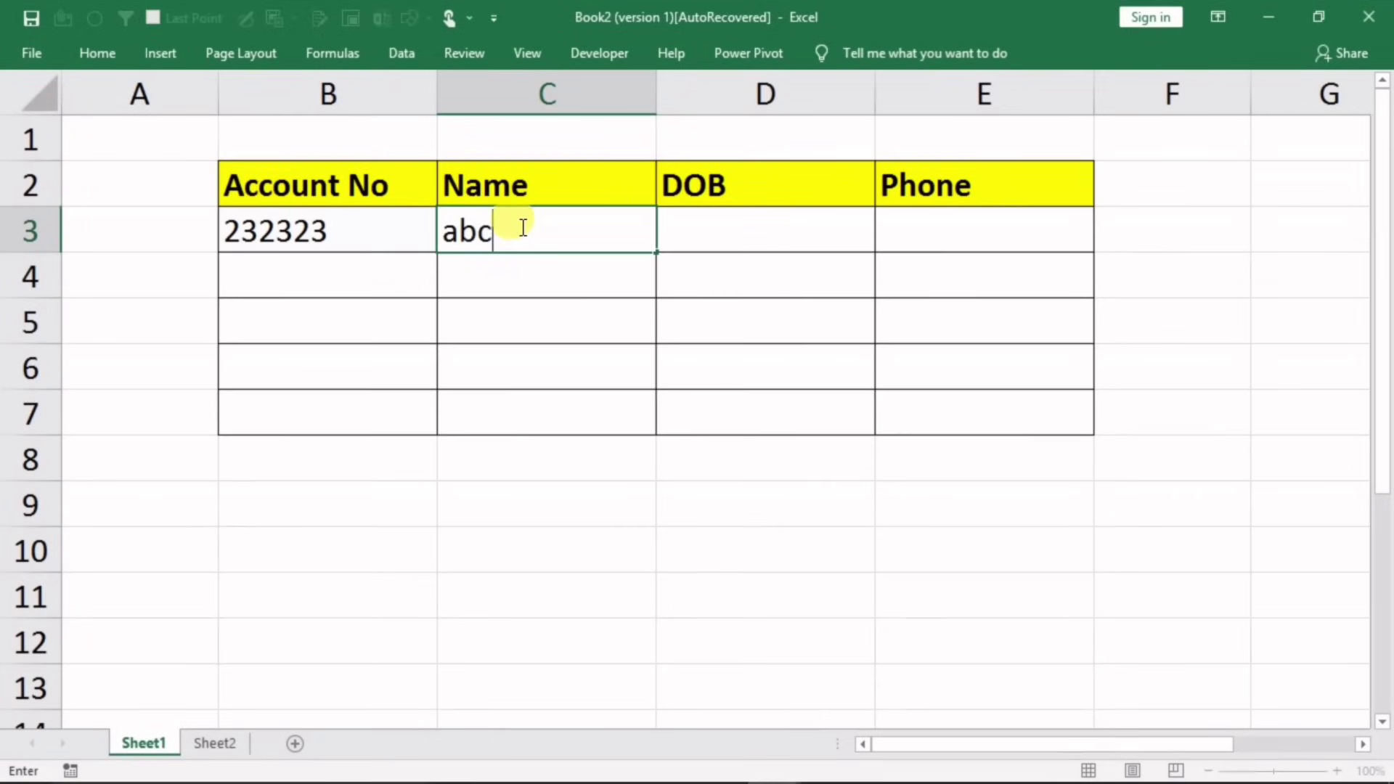
pyautogui.click(764, 227)
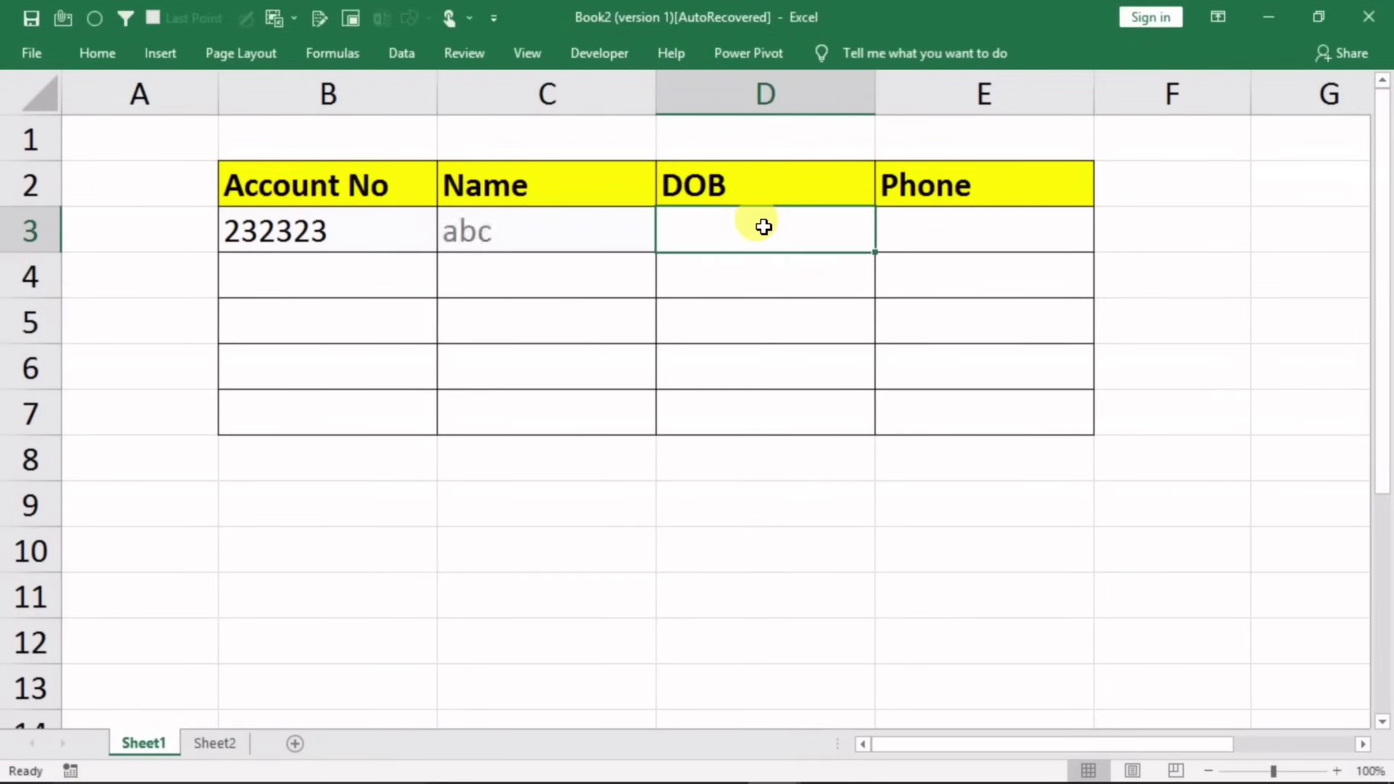
pyautogui.click(896, 248)
pyautogui.write('3434')
pyautogui.click(893, 314)
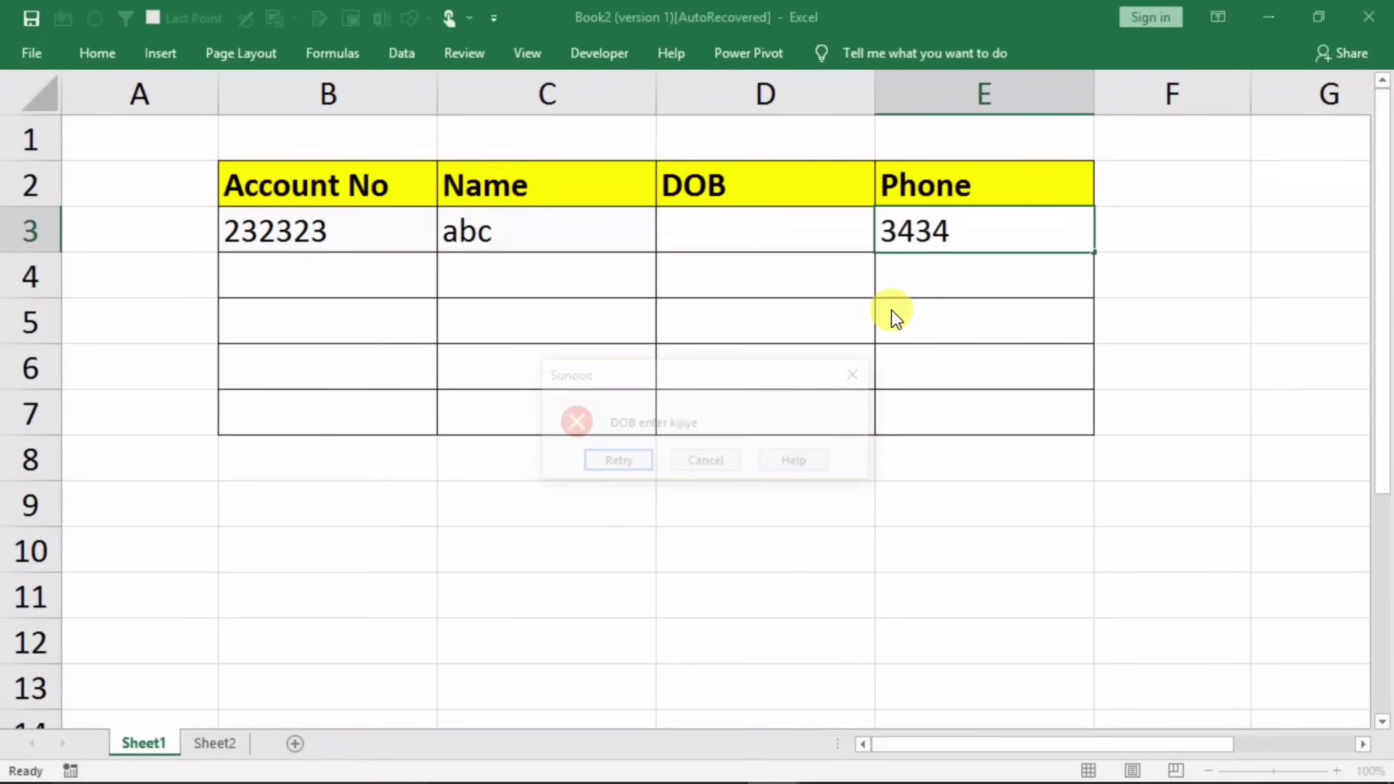
pyautogui.click(858, 376)
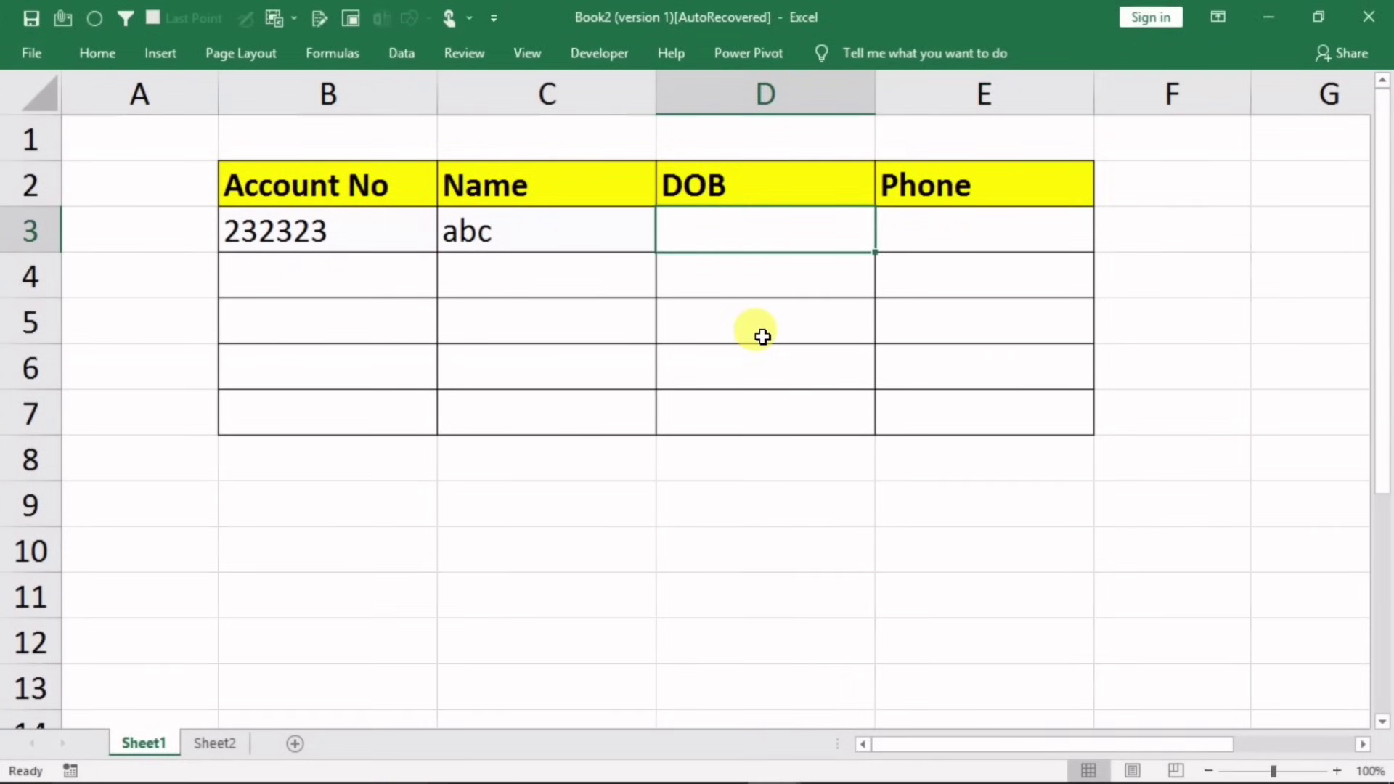
# Step: Enter a sample birth date in DOB cell D3
pyautogui.write('1/1/2020')
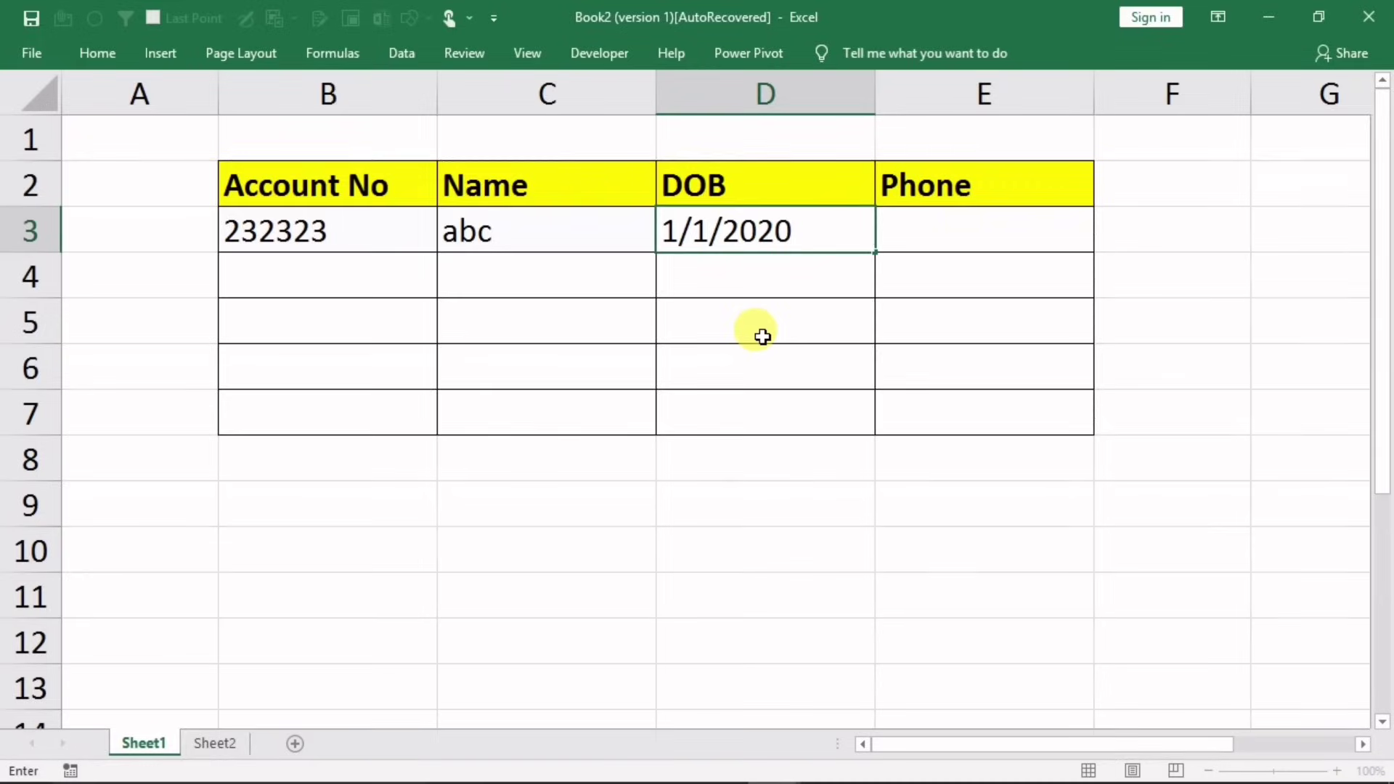
pyautogui.press('Tab')
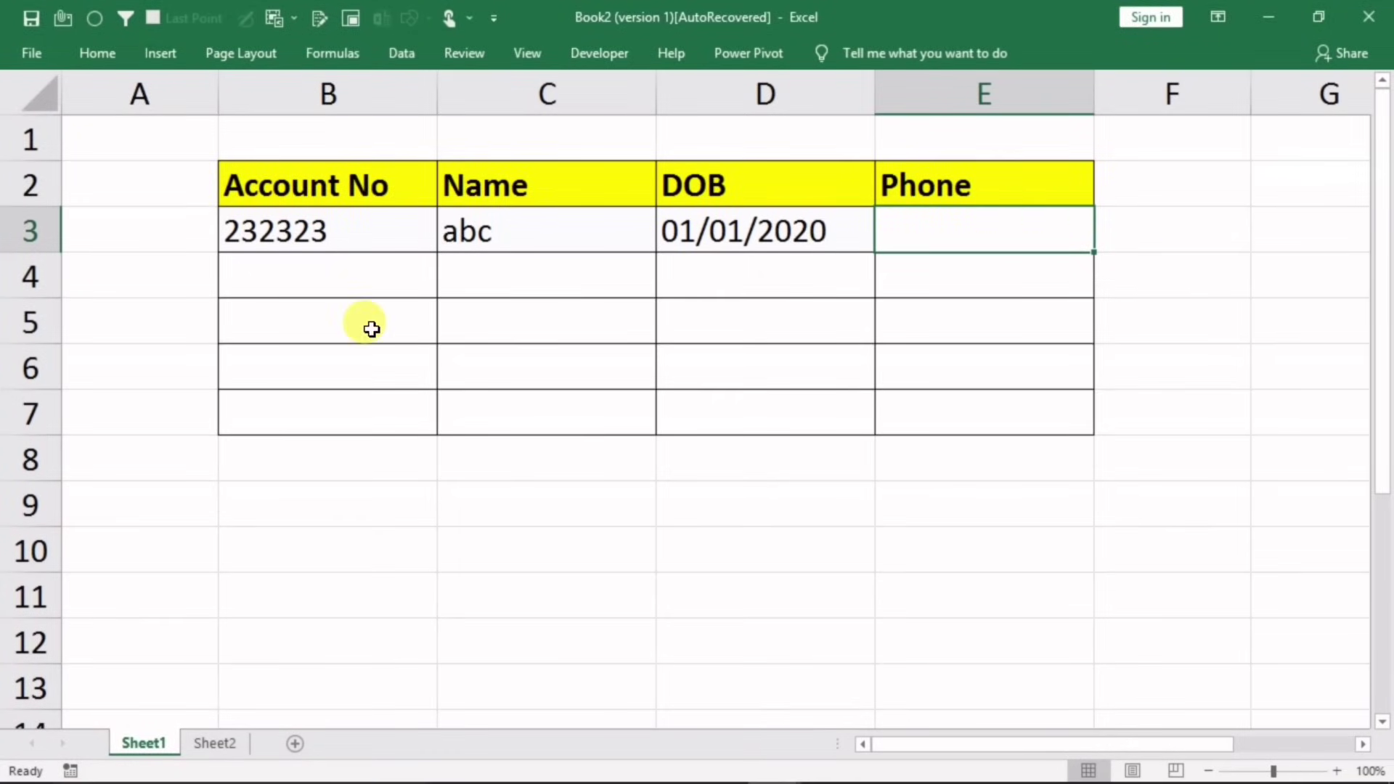
# Step: Test entering a sample account number in B4 while Phone cell E3 is blank, and clear the entry
pyautogui.click(298, 271)
pyautogui.write('3')
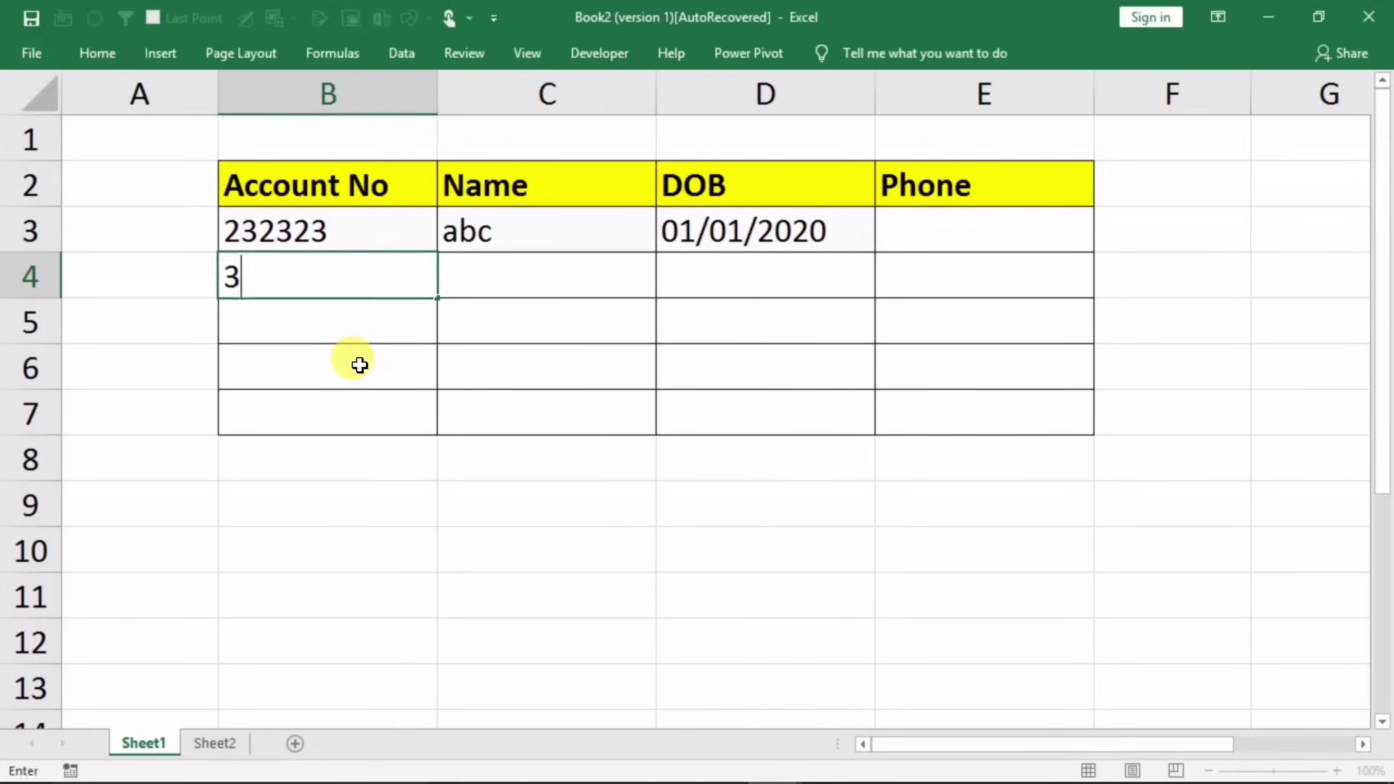
pyautogui.write('43433')
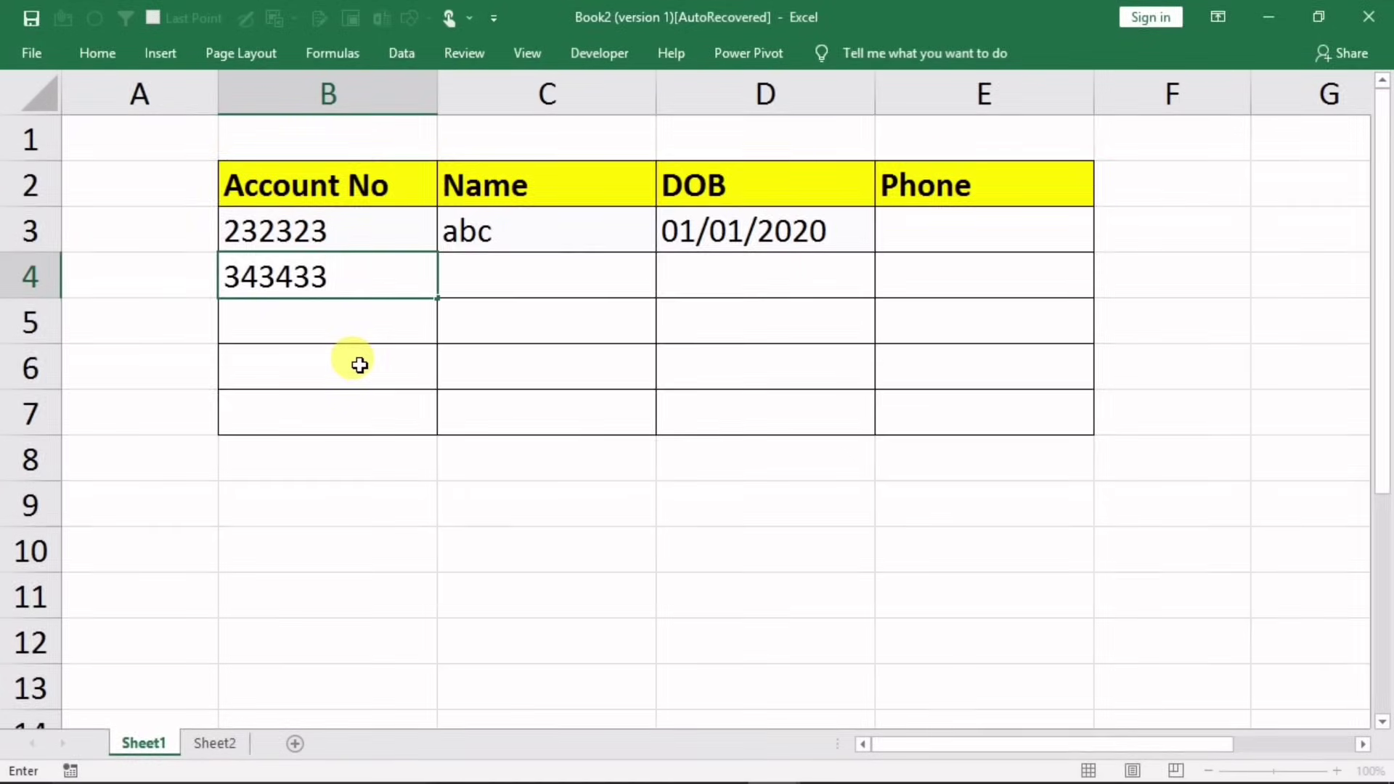
pyautogui.press('Return')
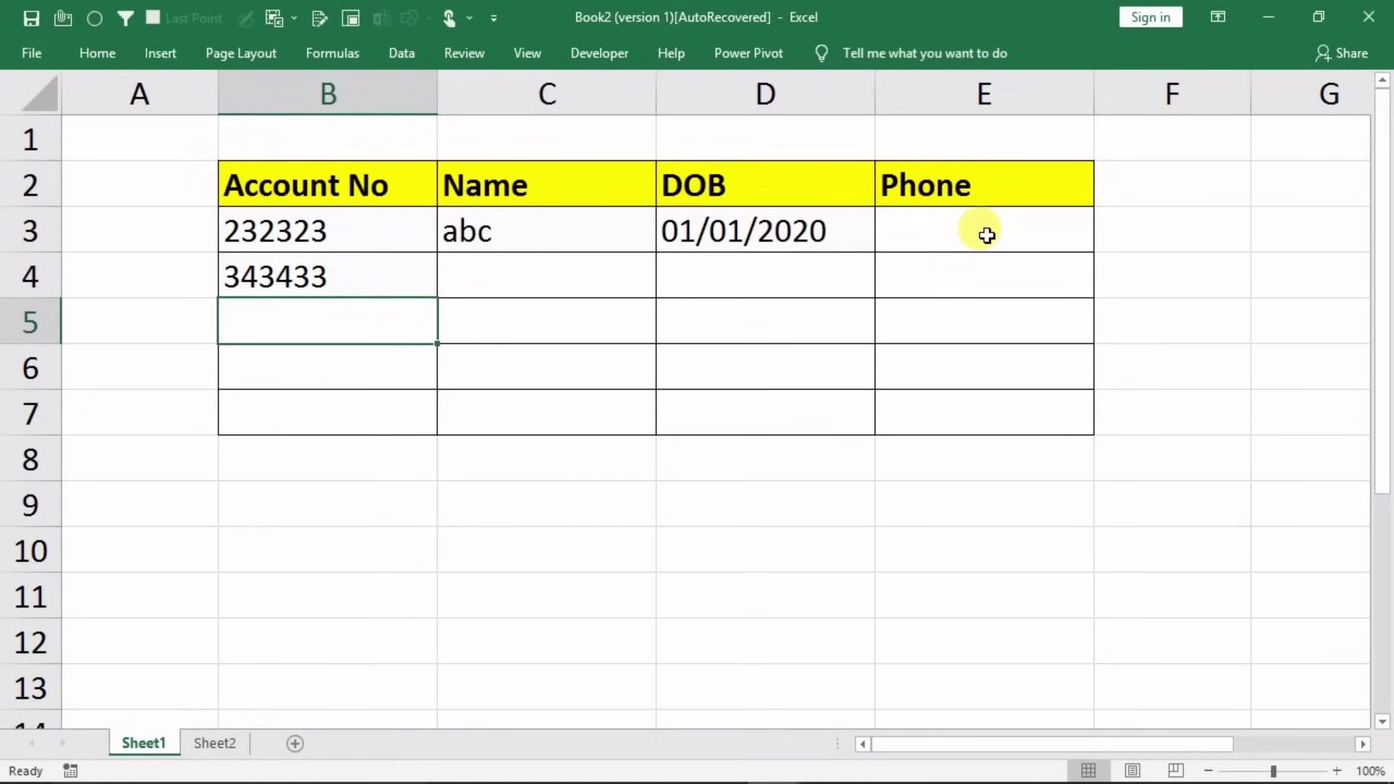
pyautogui.click(303, 271)
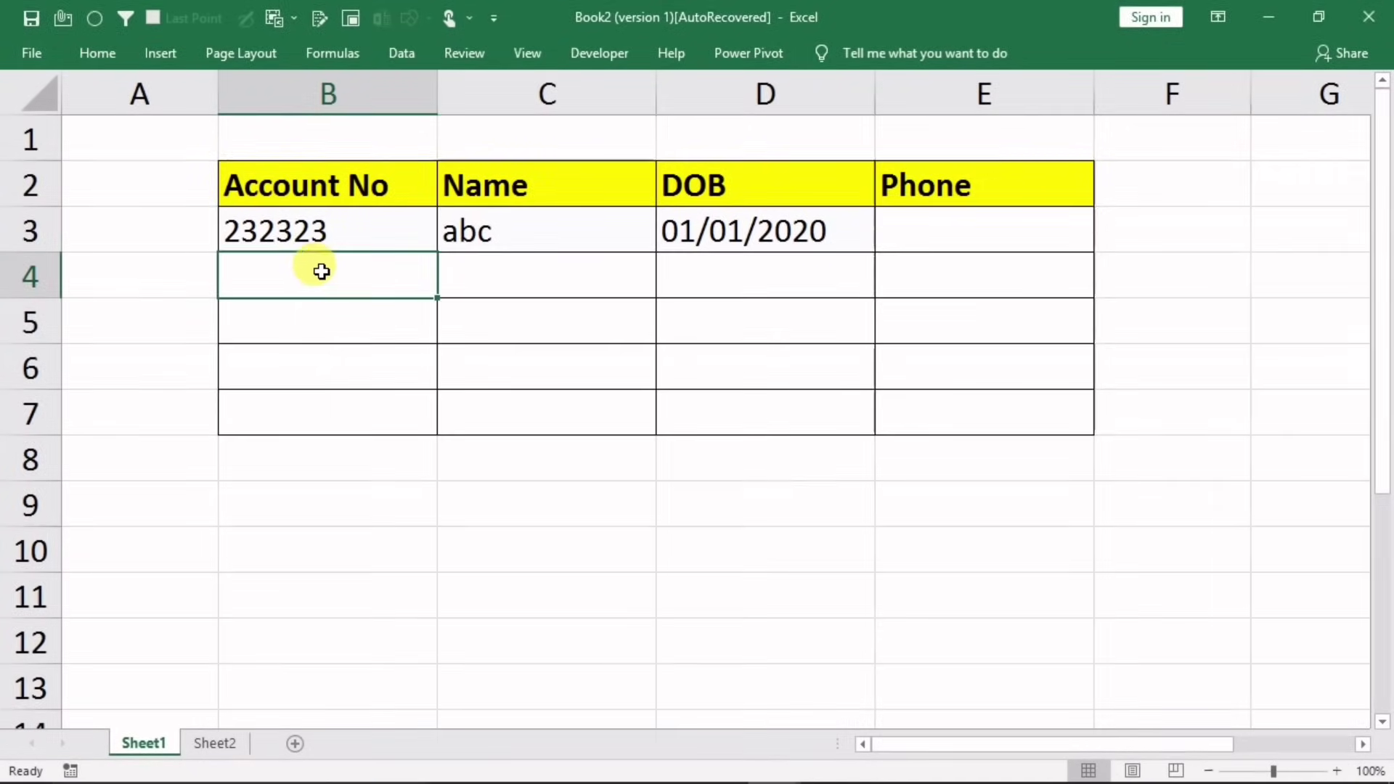
# Step: Start a data validation rule for Account No cells B4:B7 with Custom as the allowed criteria
pyautogui.moveTo(320, 271); pyautogui.dragTo(311, 404)
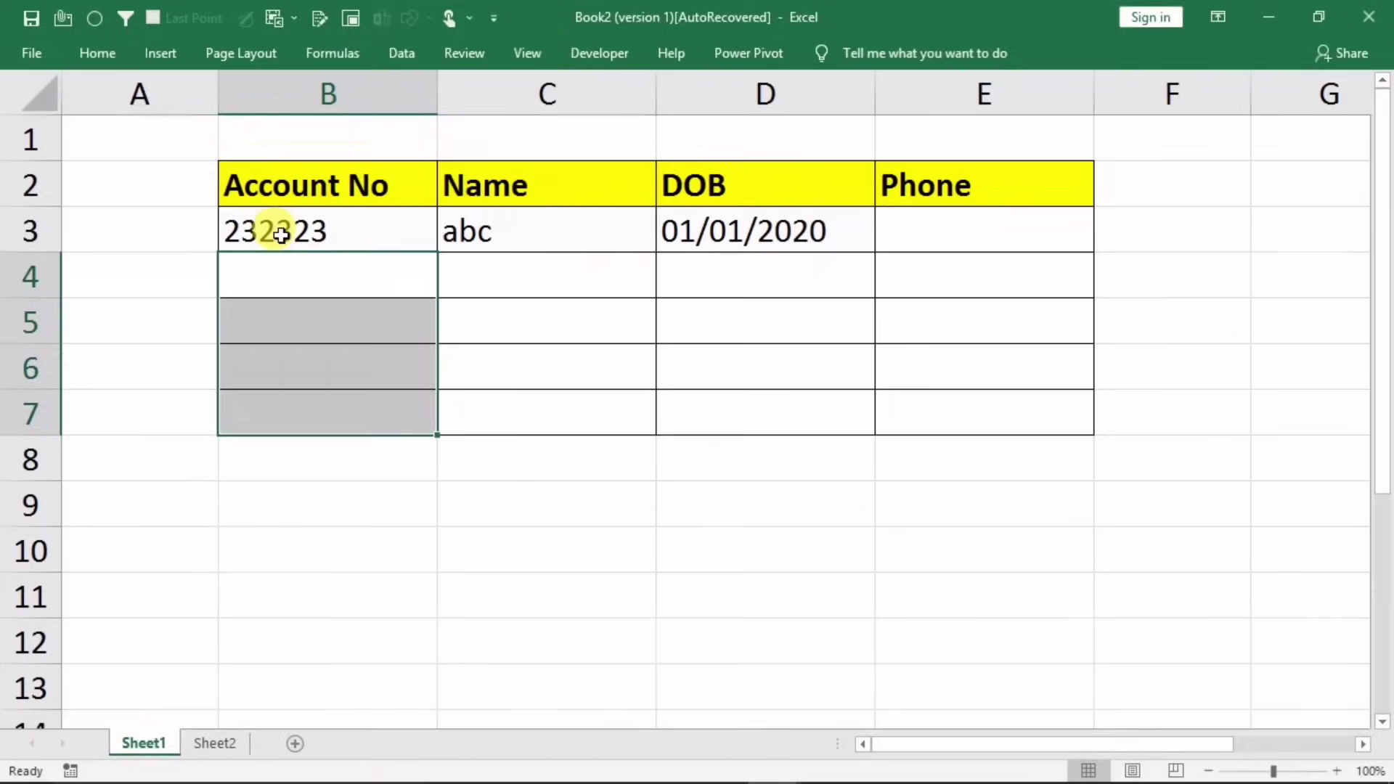
pyautogui.click(307, 240)
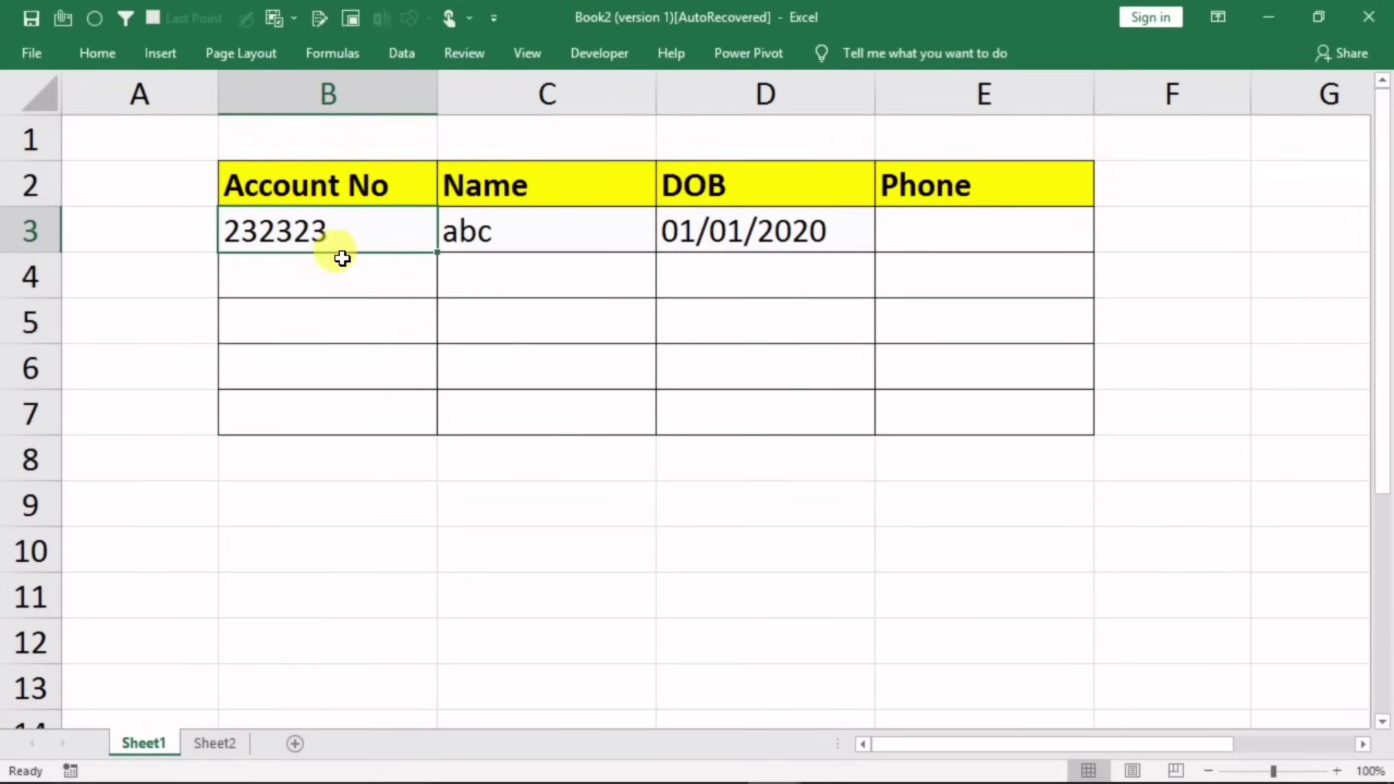
pyautogui.moveTo(308, 274); pyautogui.dragTo(302, 399)
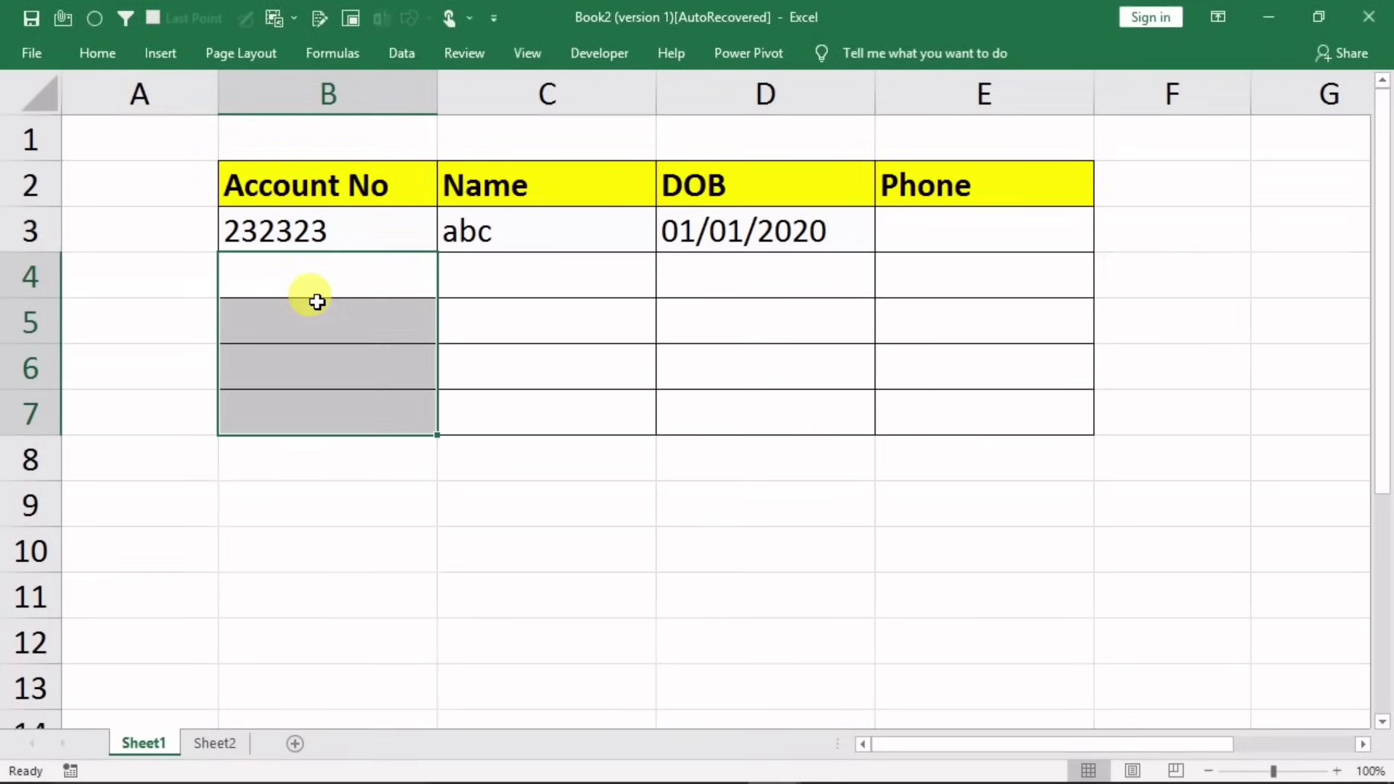
pyautogui.click(405, 51)
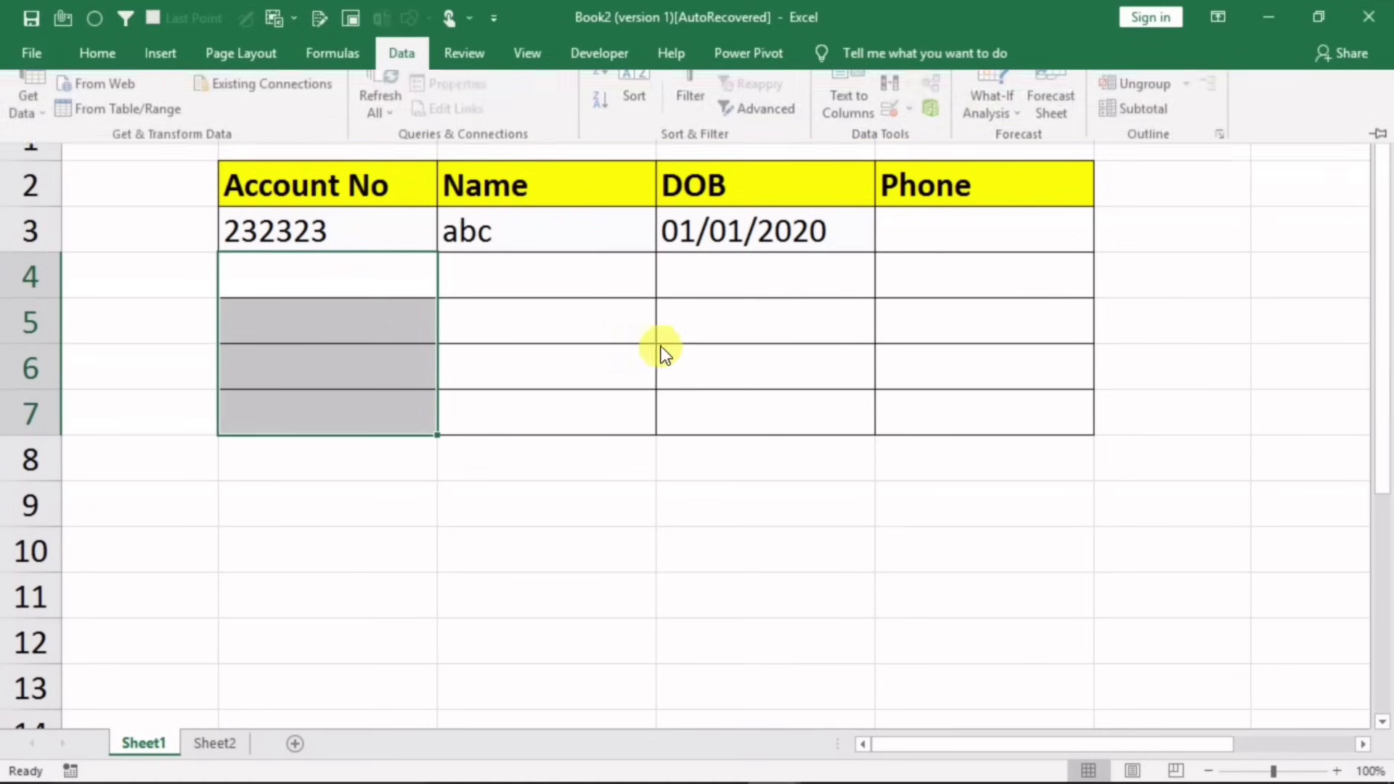
pyautogui.click(893, 135)
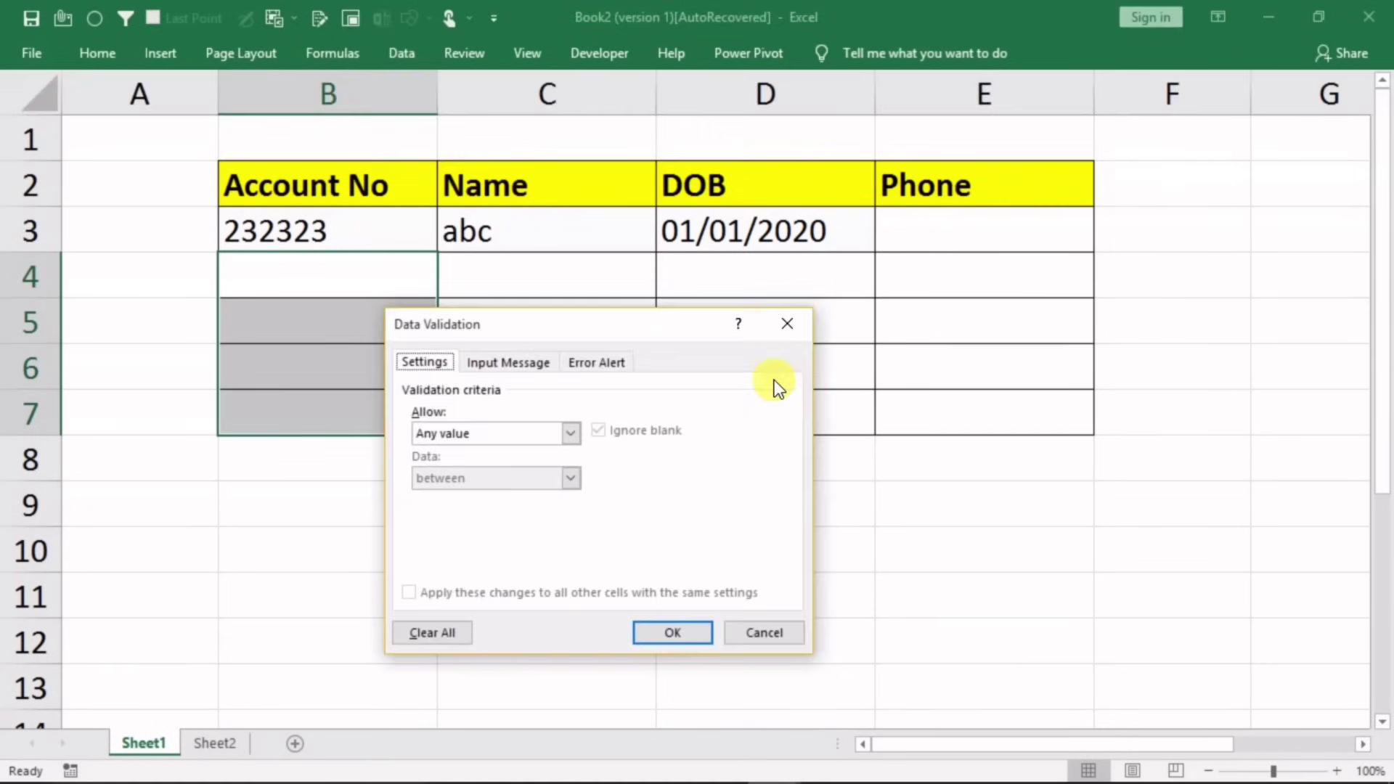
pyautogui.click(509, 433)
pyautogui.click(446, 552)
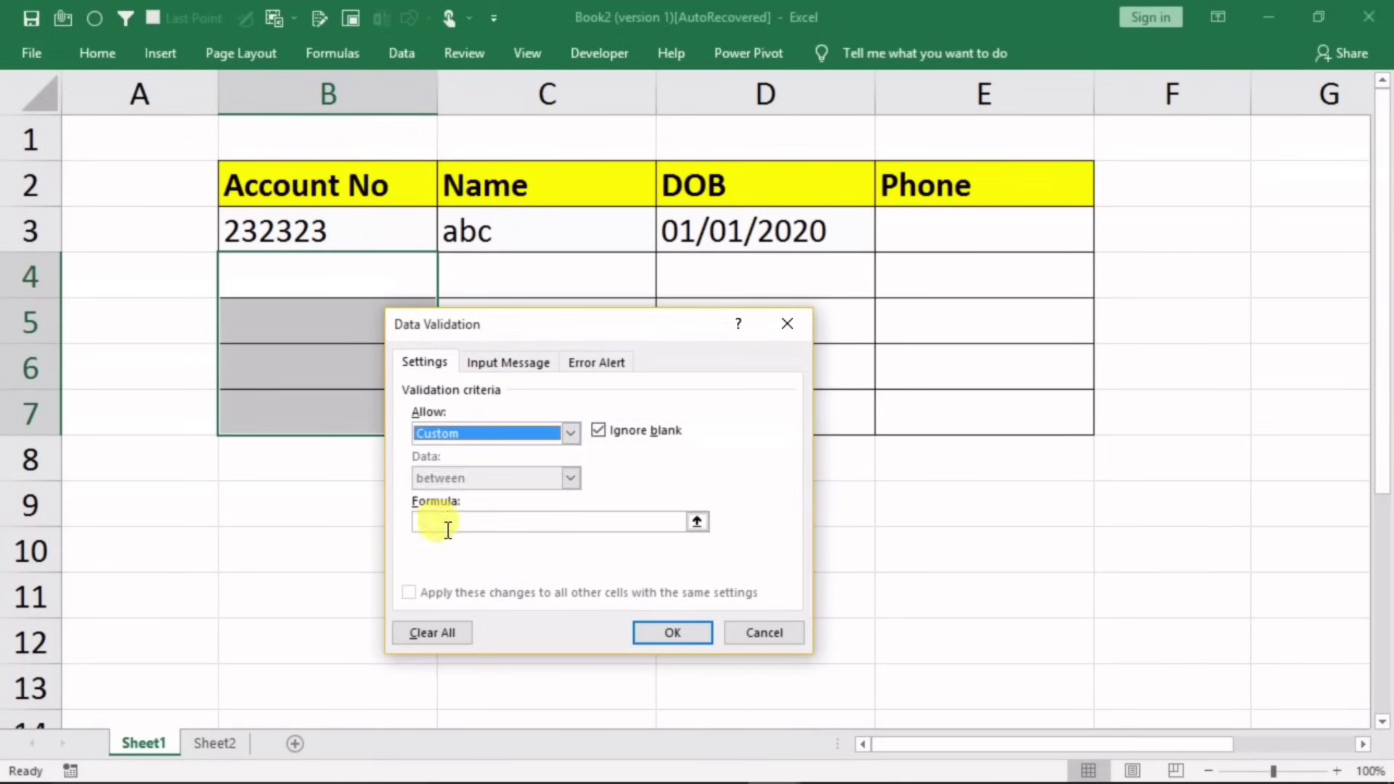
# Step: Enter the validation formula =len(E3)<>0, referring to the Phone cell of the previous row
pyautogui.click(466, 524)
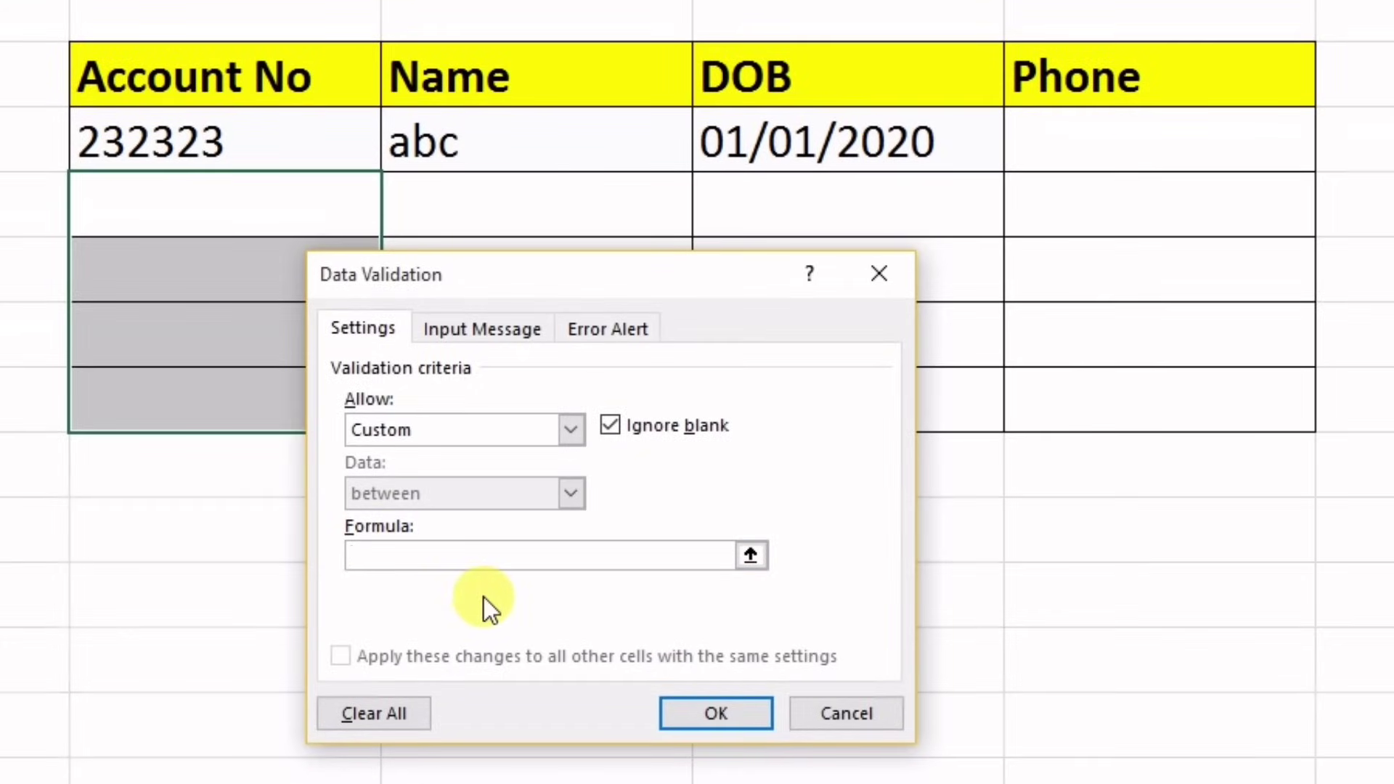
pyautogui.write('=len')
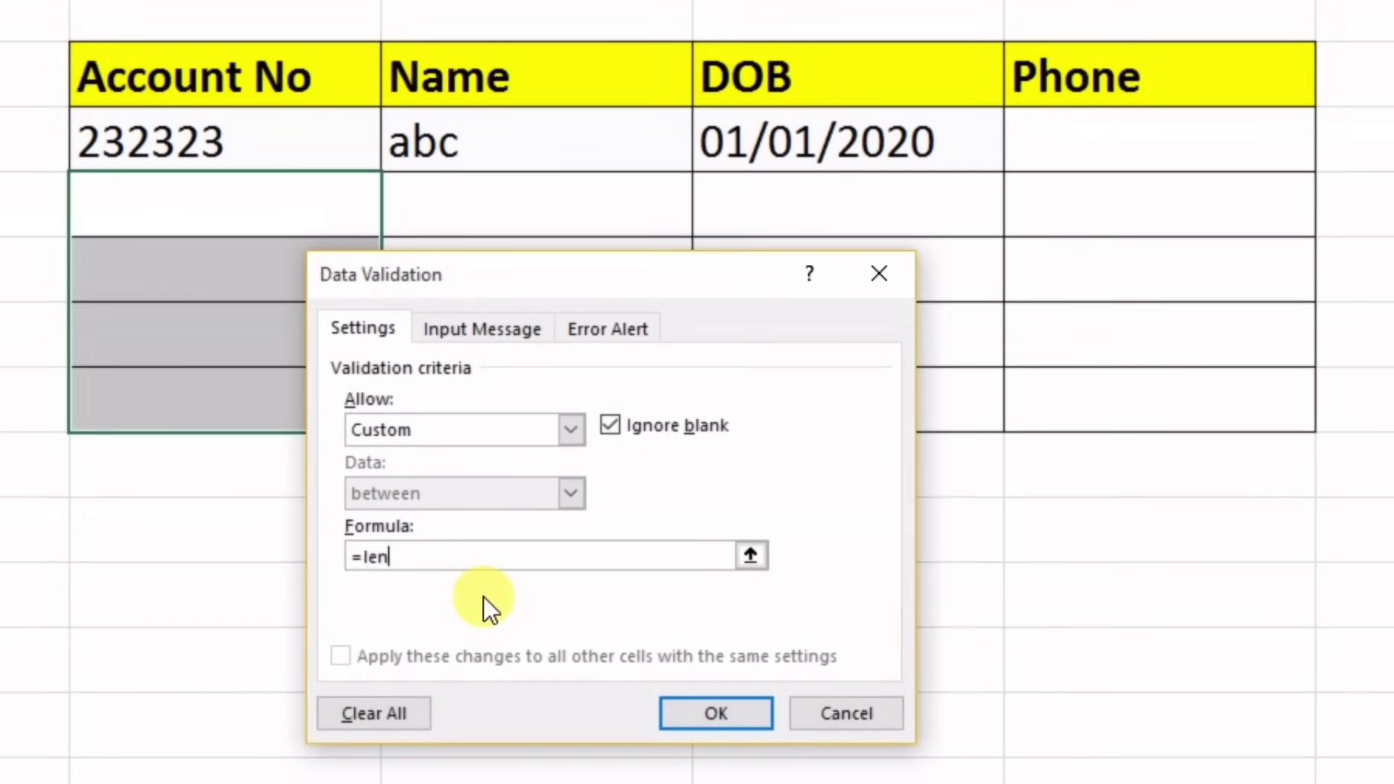
pyautogui.write('(')
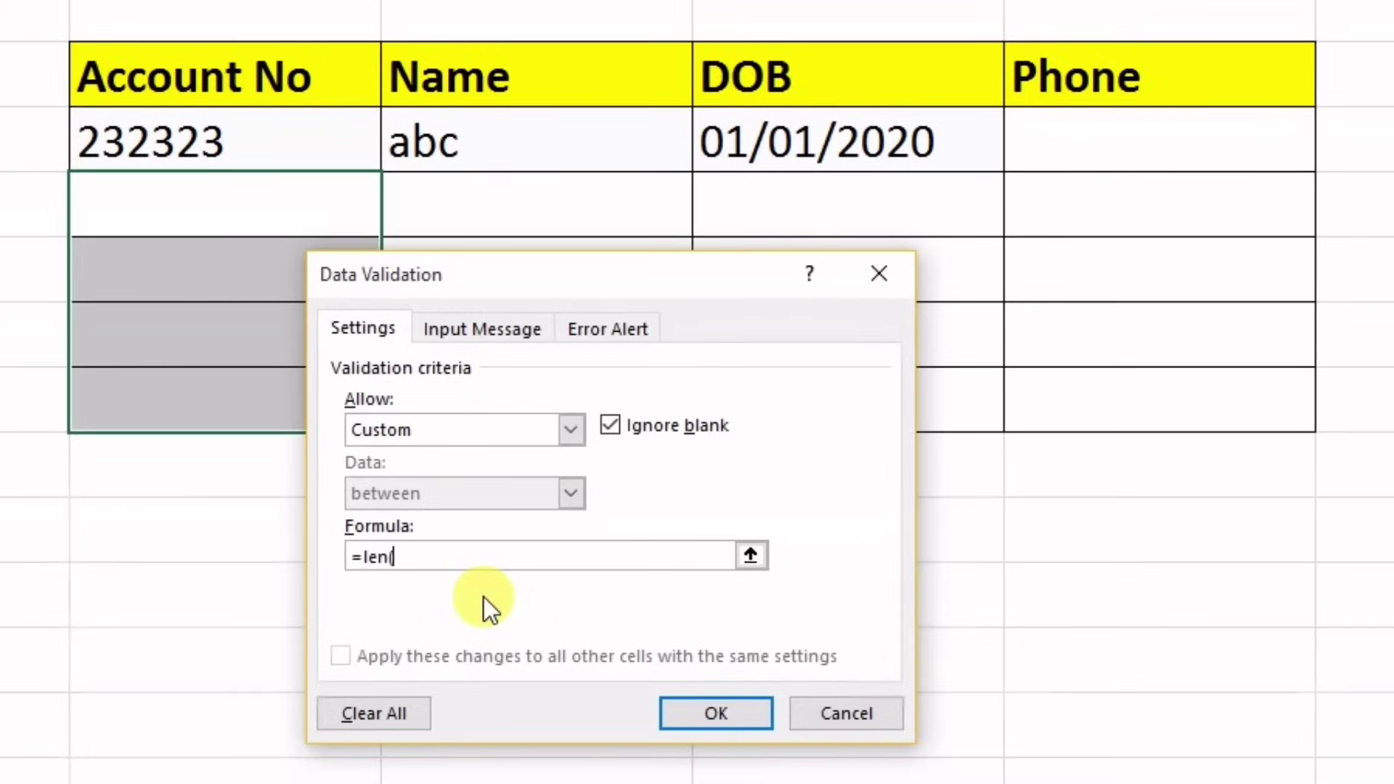
pyautogui.click(1155, 144)
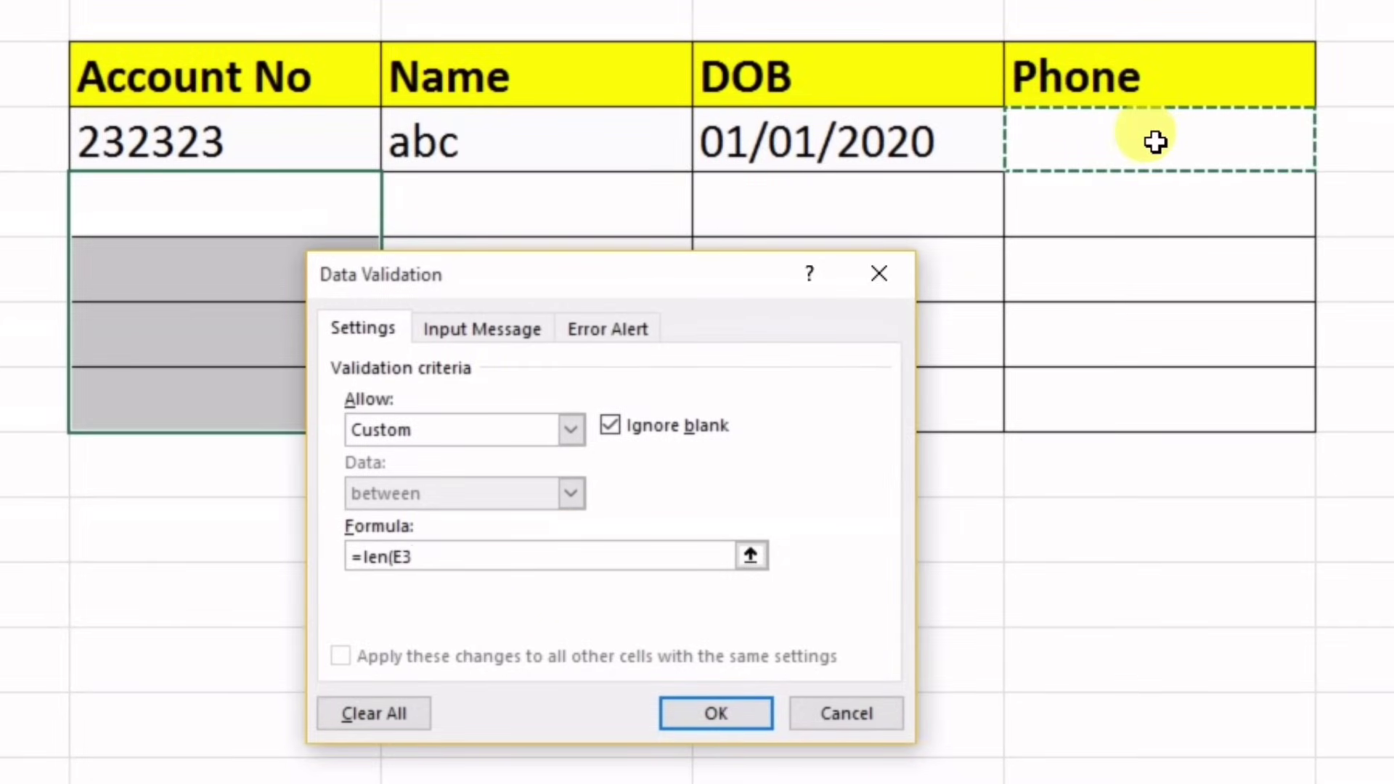
pyautogui.write(')')
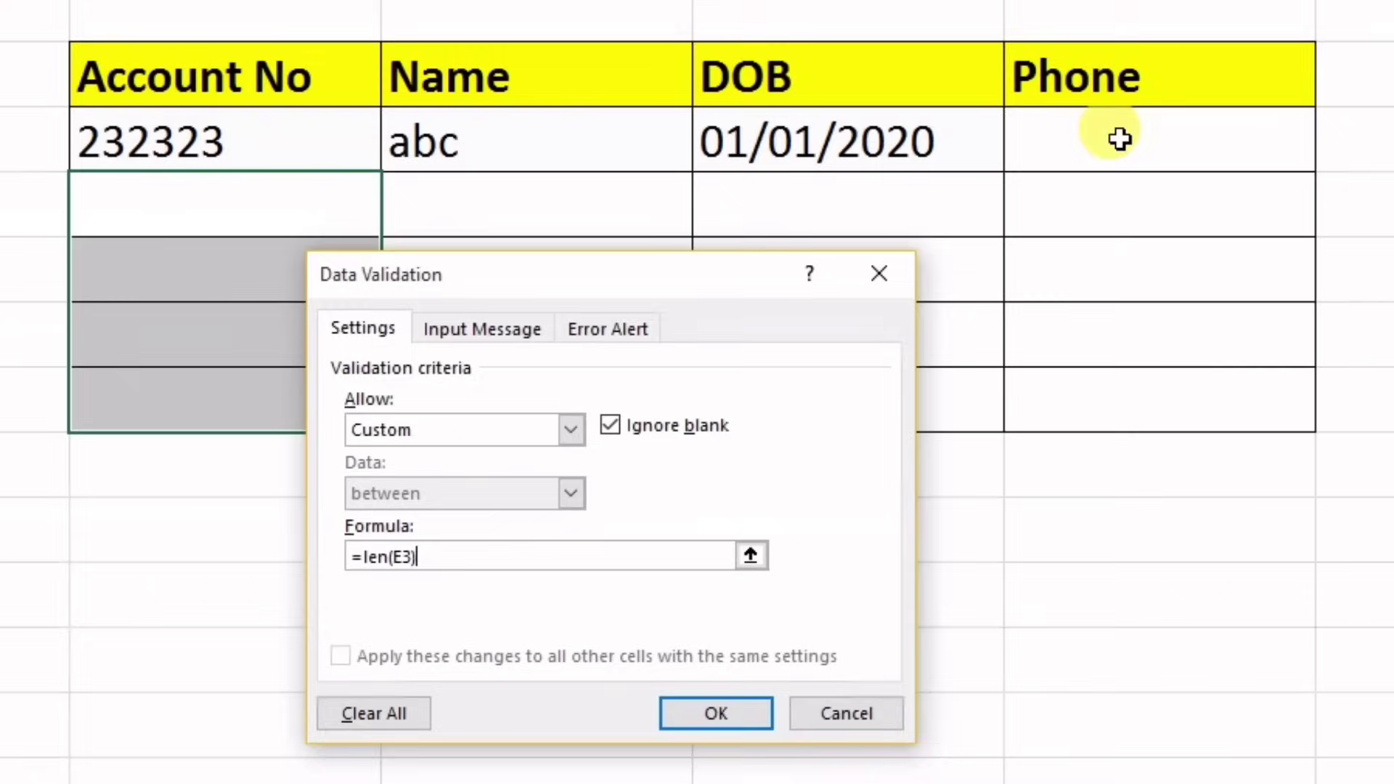
pyautogui.write('<>0')
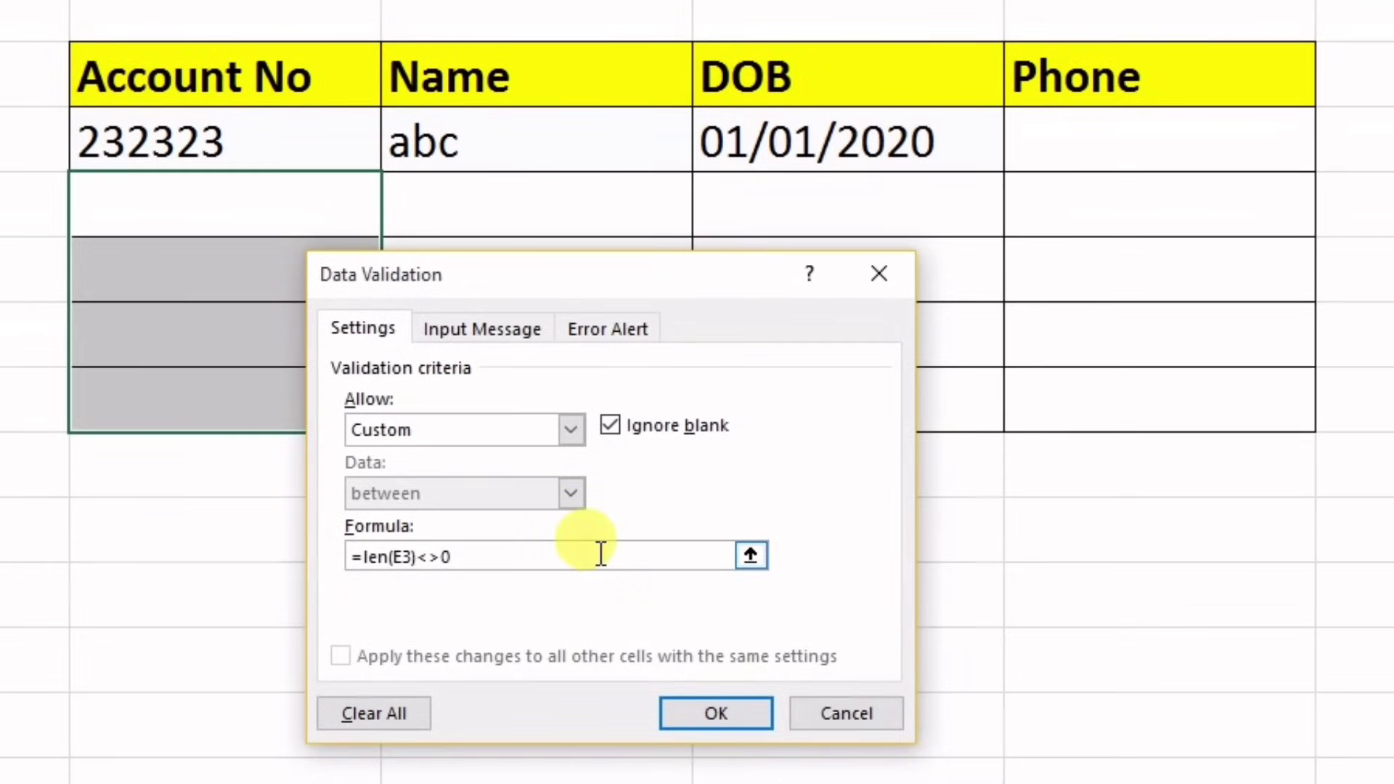
# Step: Change the formula's condition to =10 so that it reads =len(E3)=10
pyautogui.press('BackSpace')
pyautogui.press('BackSpace')
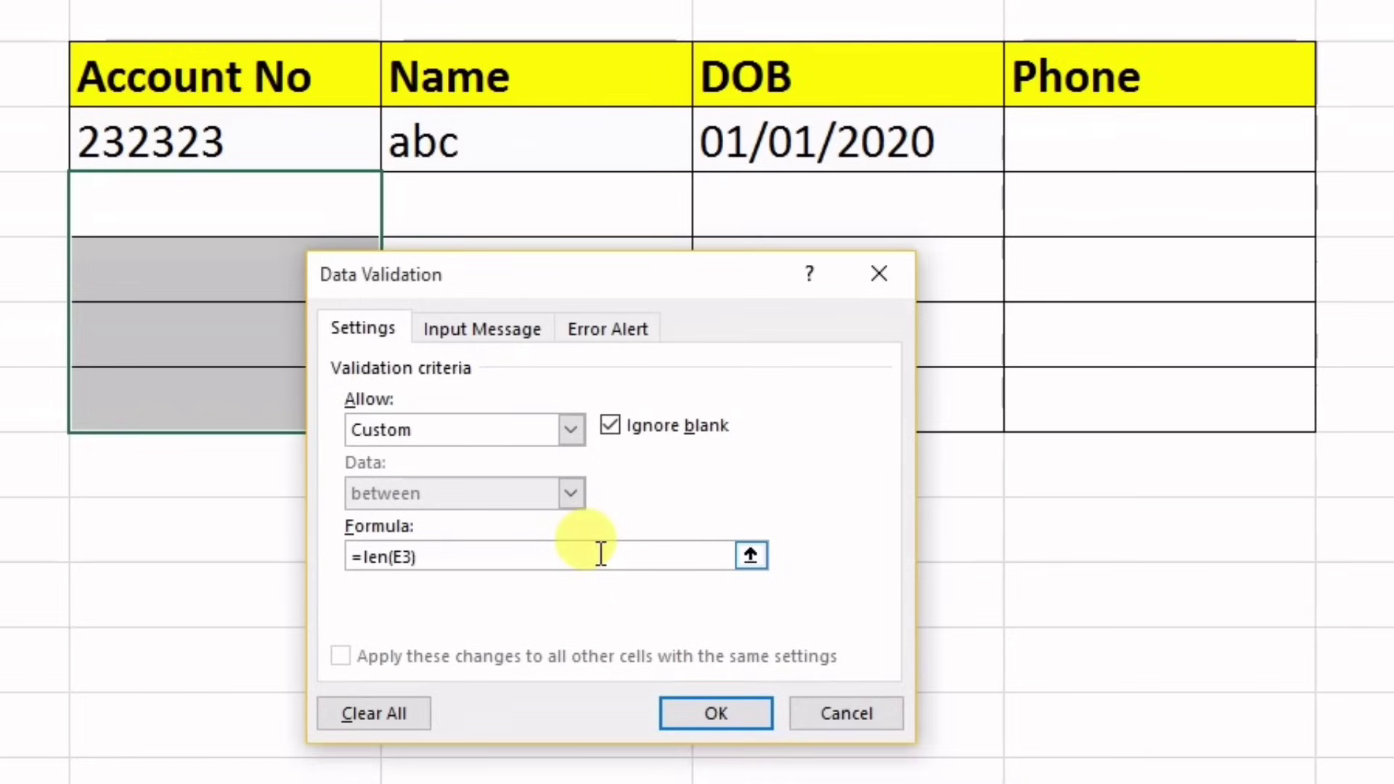
pyautogui.write('=10')
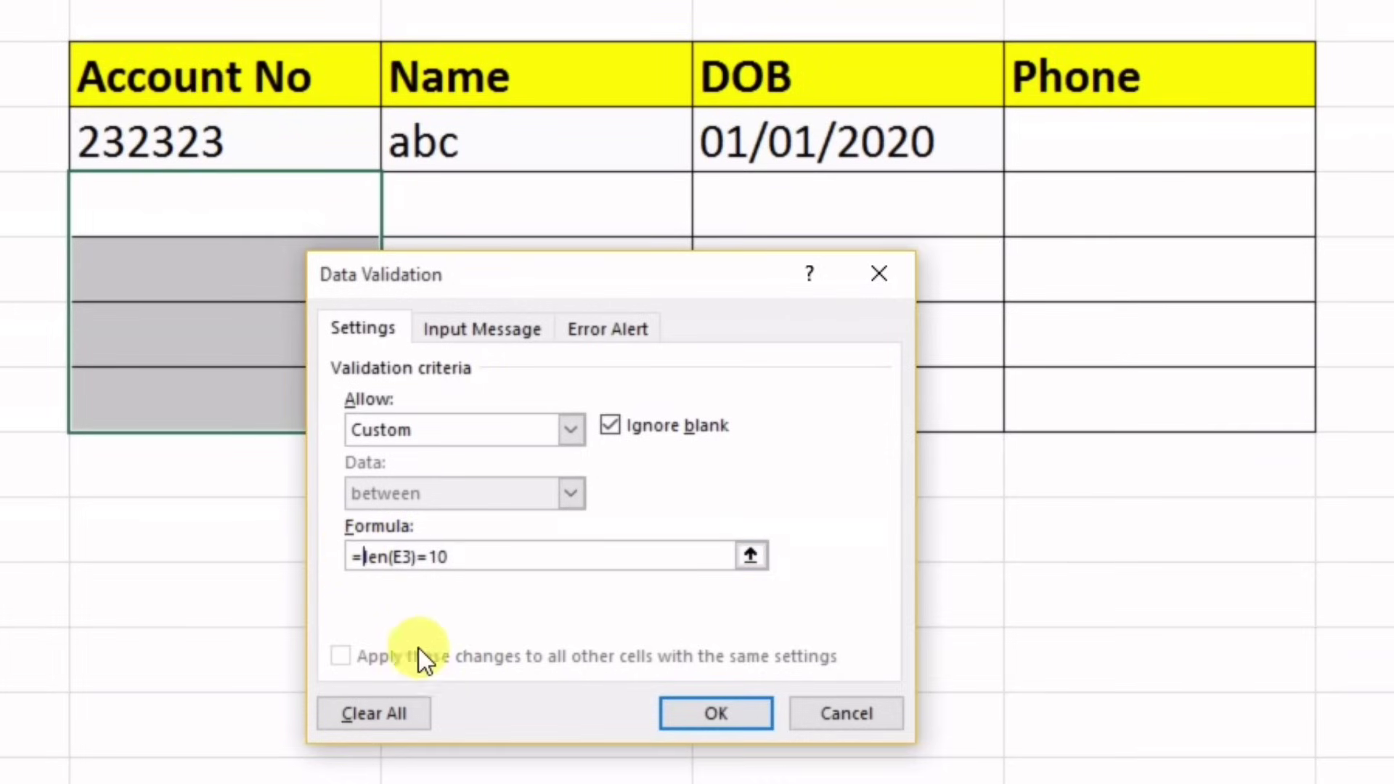
# Step: Extend the validation formula to =and(len(E3)=10,isnumber(E3)) and turn off Ignore blank
pyautogui.write('and')
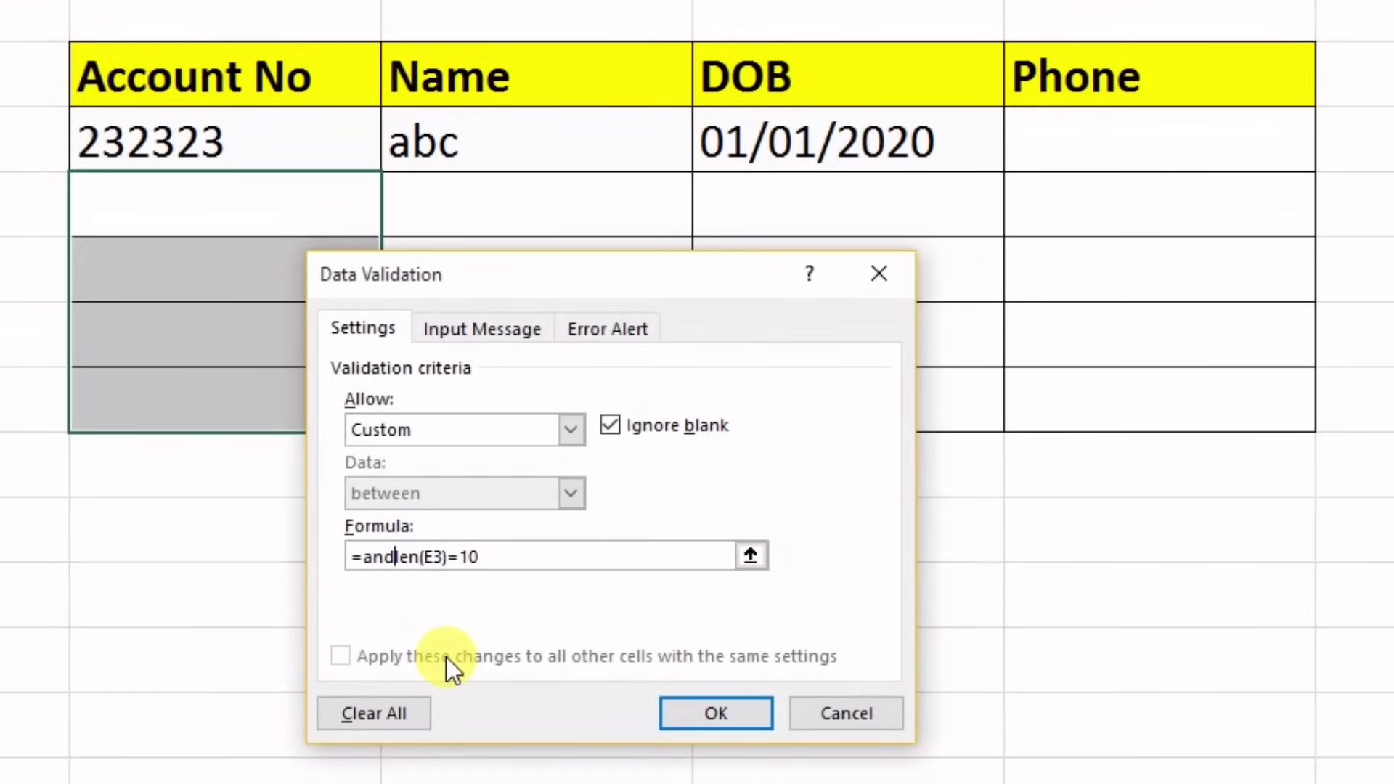
pyautogui.write('(')
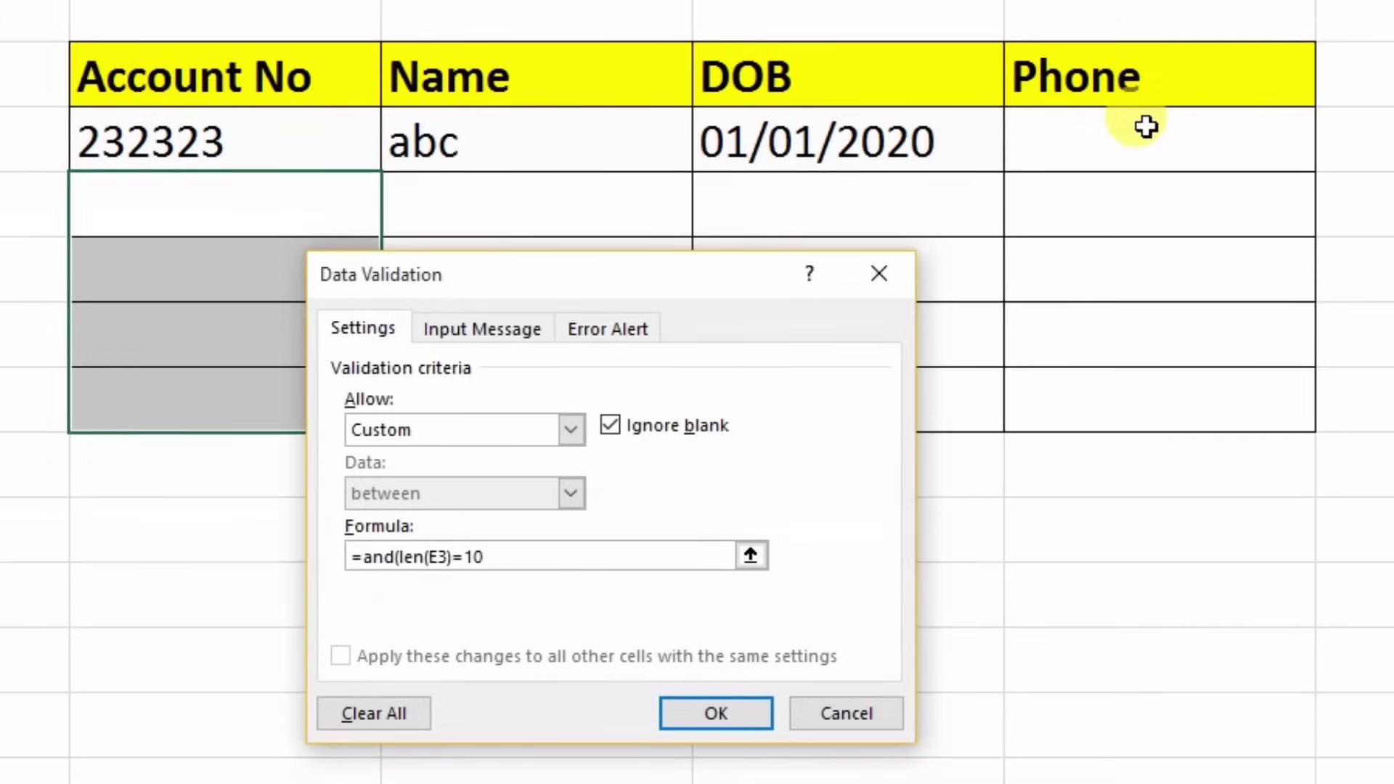
pyautogui.write(',')
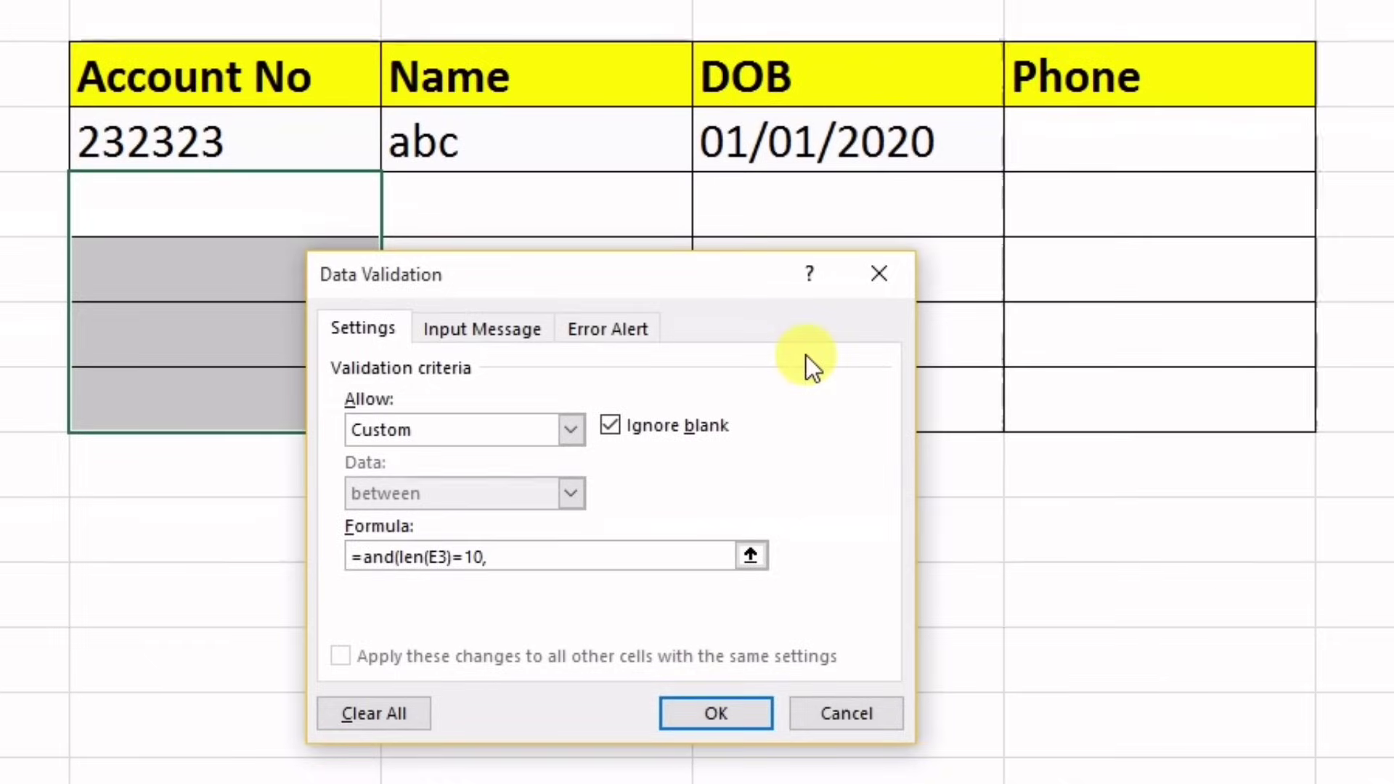
pyautogui.write('isnumb')
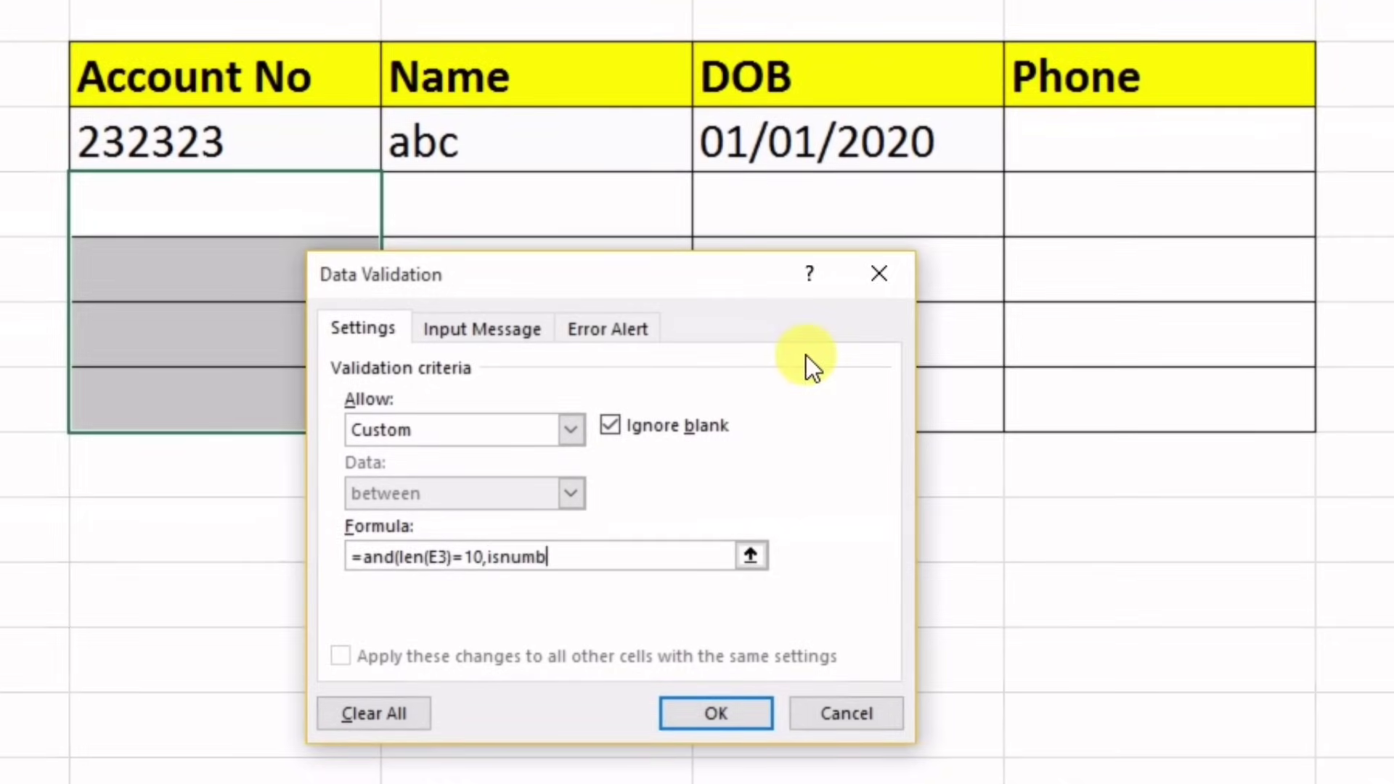
pyautogui.write('er(')
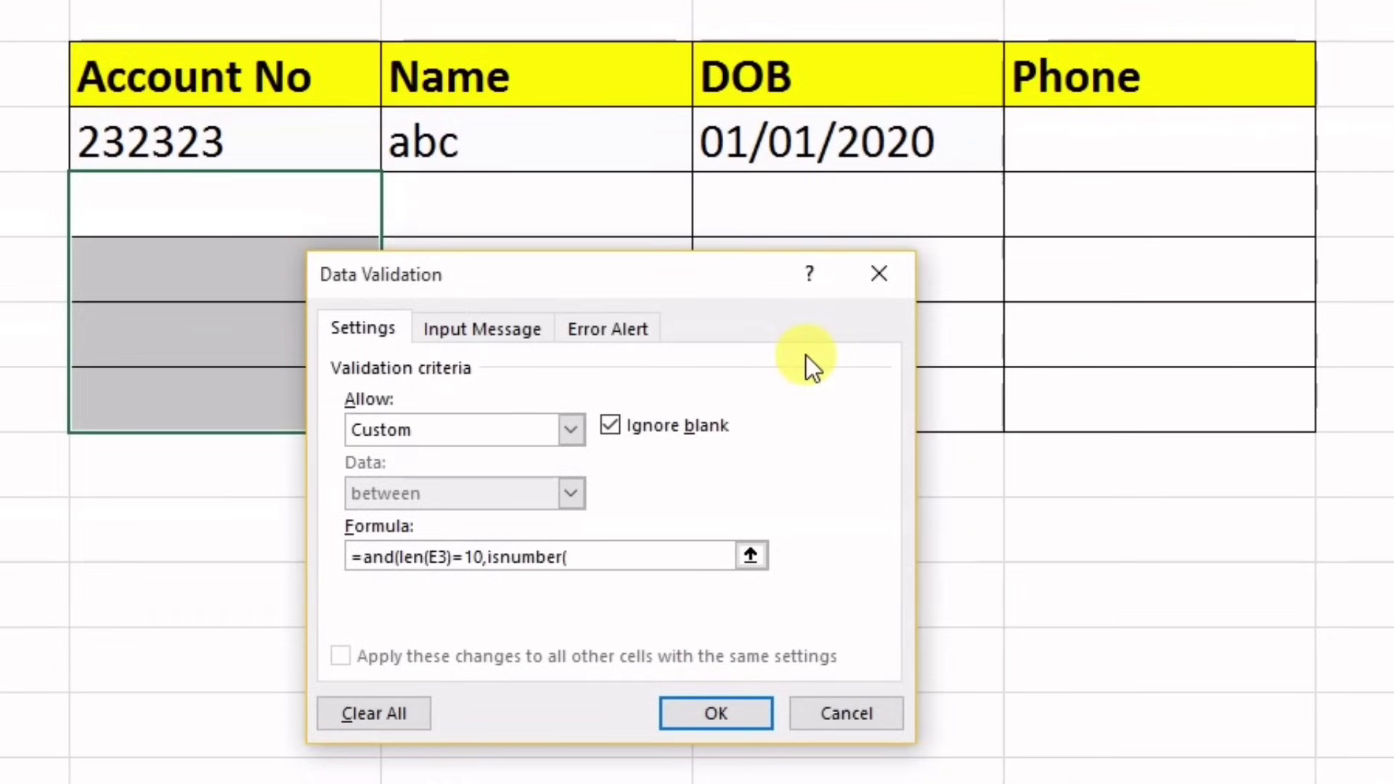
pyautogui.click(1109, 148)
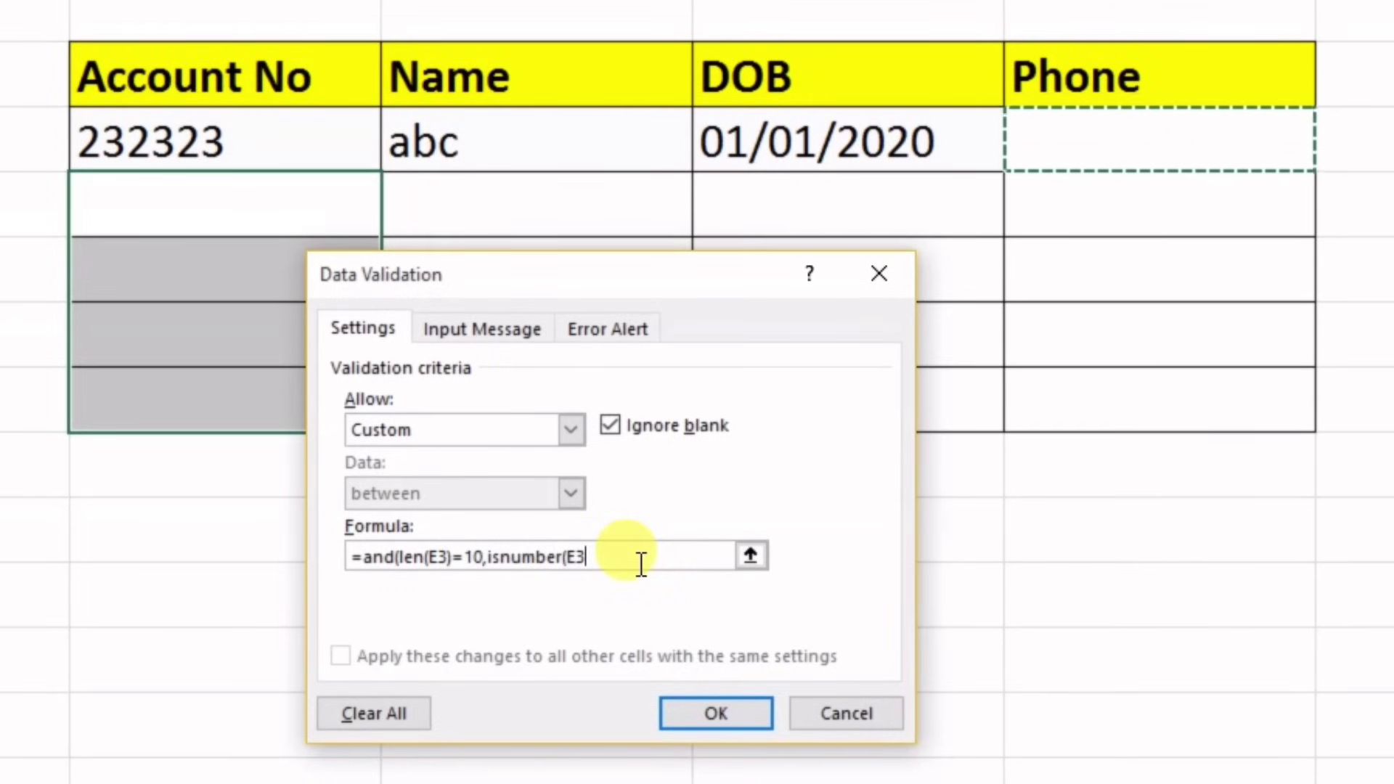
pyautogui.write('))')
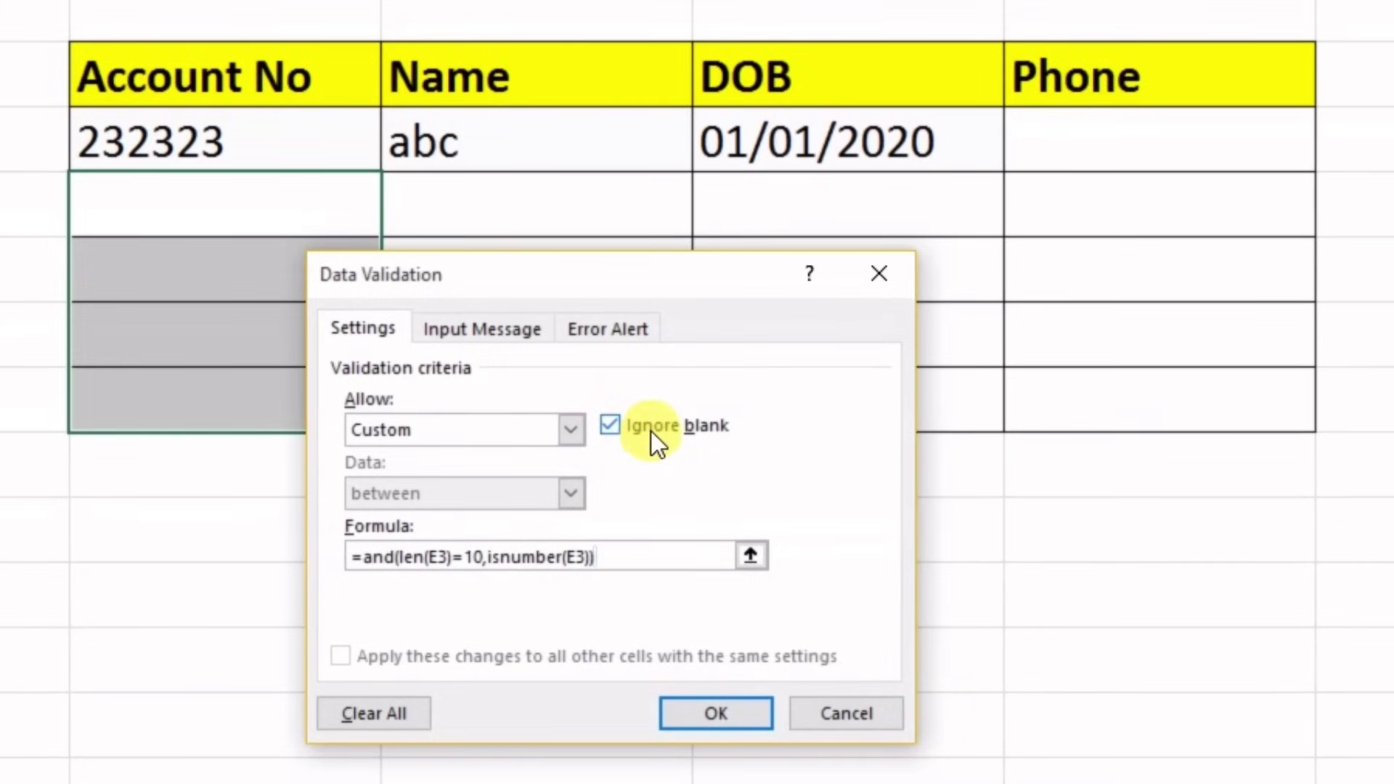
pyautogui.click(617, 425)
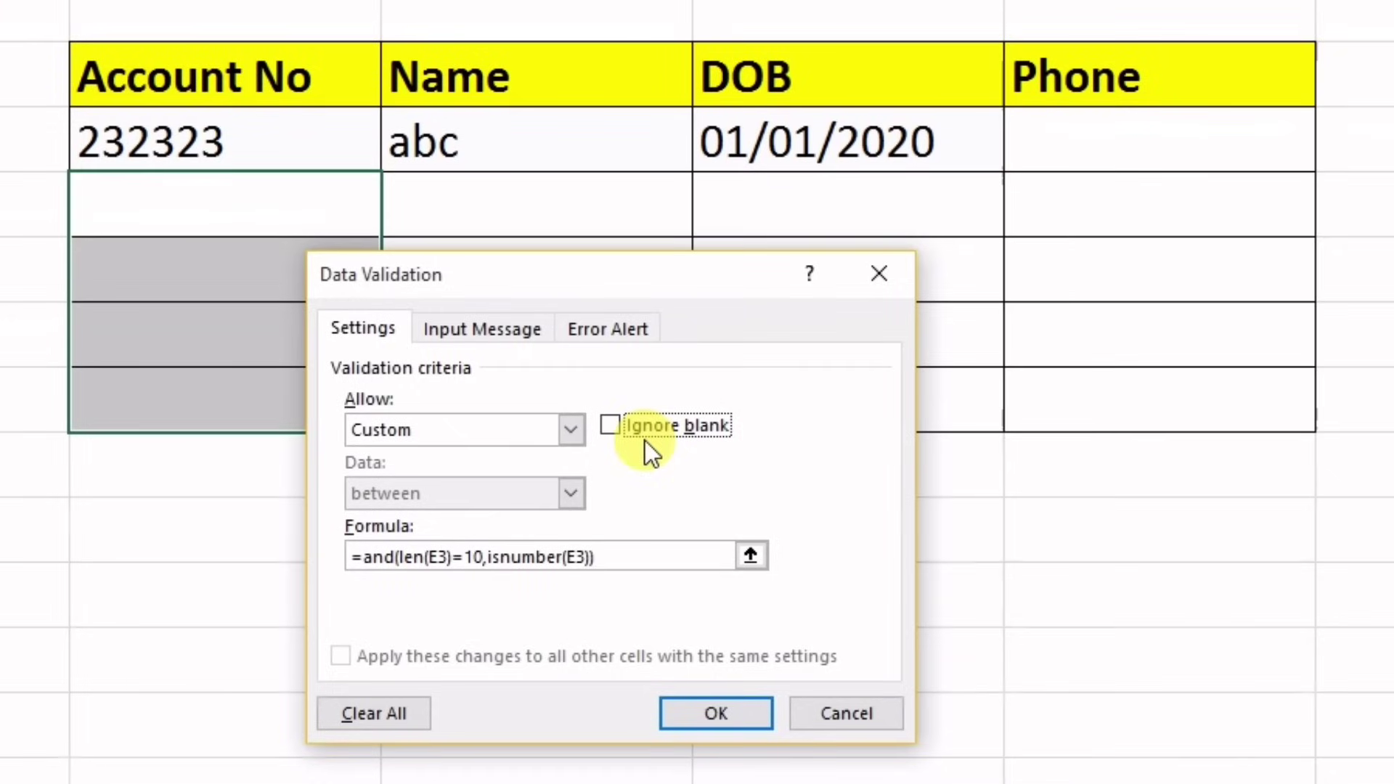
# Step: Give the rule a Stop error alert titled "stopppp" with the message "enter10 digit valid phon no", and apply the validation
pyautogui.click(618, 323)
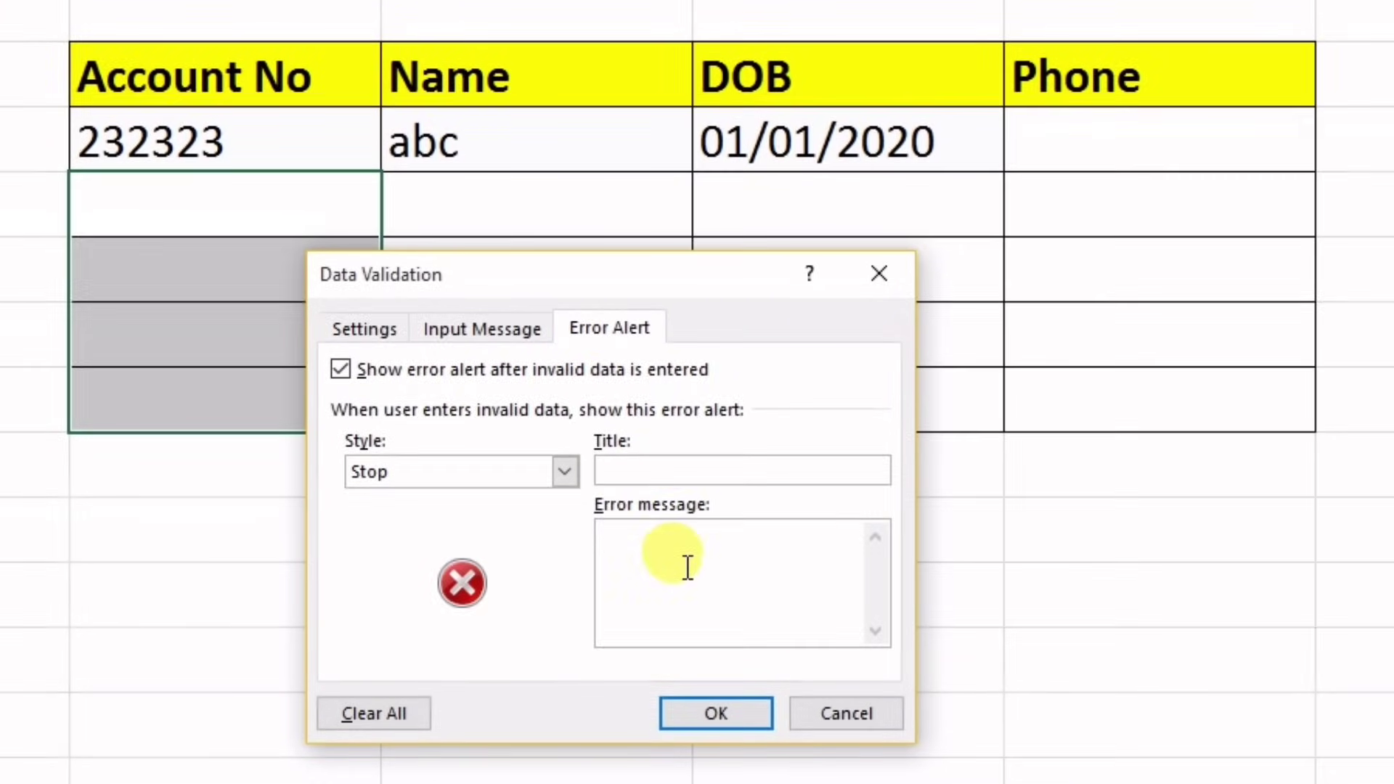
pyautogui.write('stopppp')
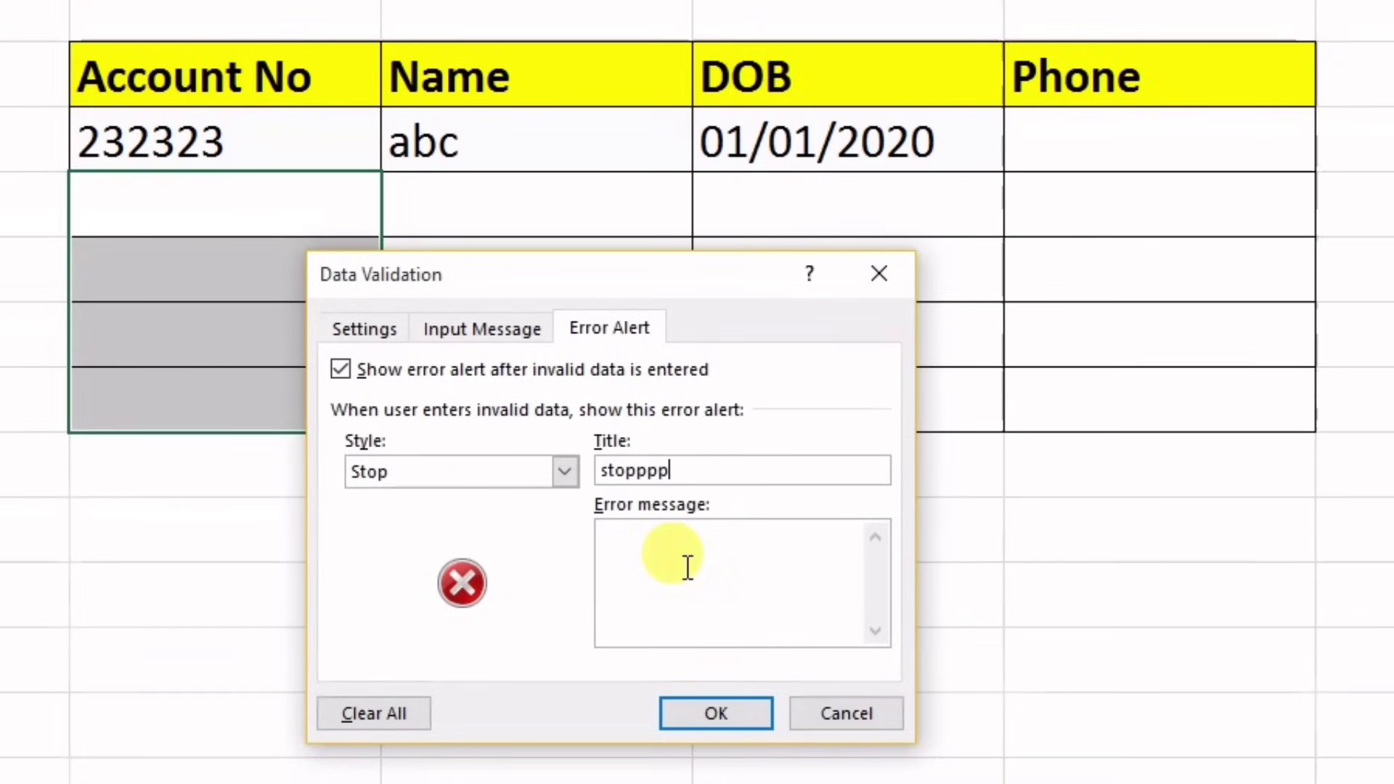
pyautogui.click(686, 565)
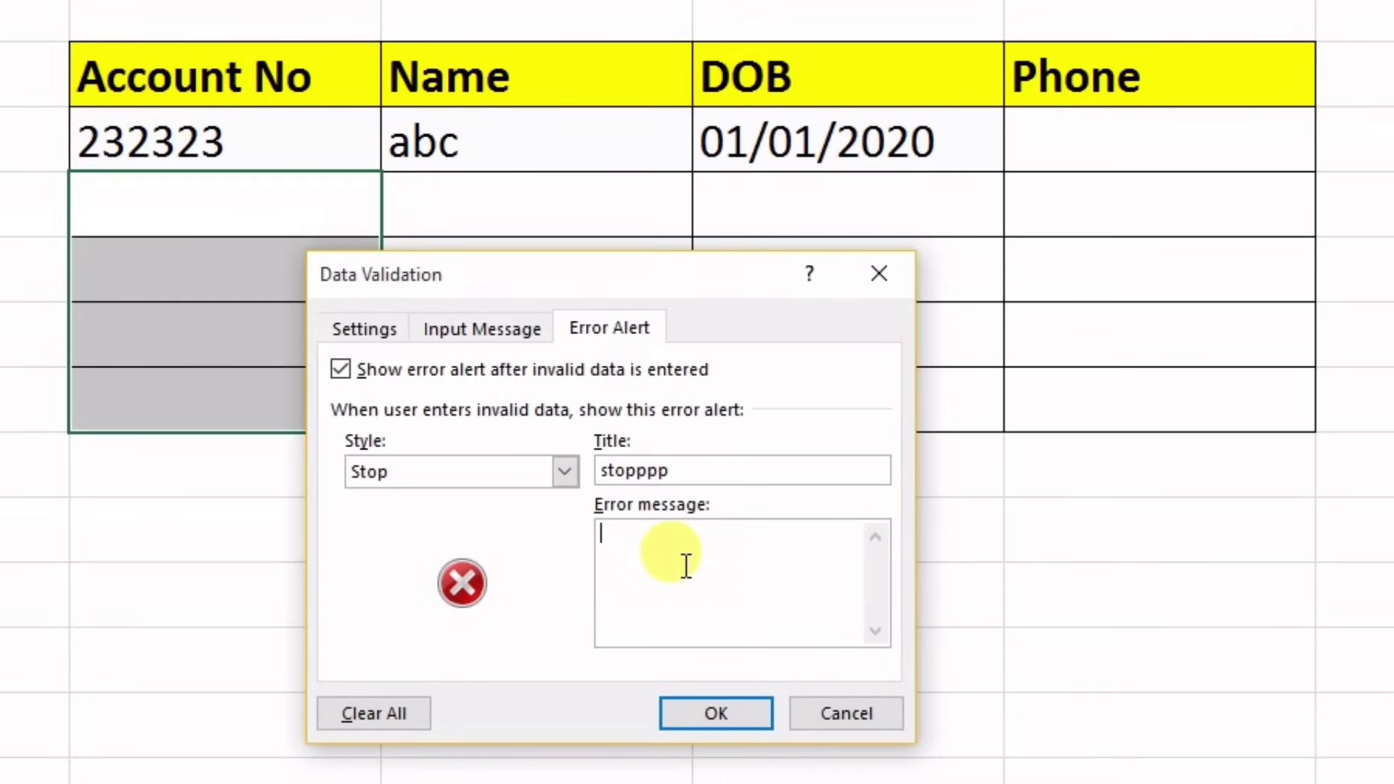
pyautogui.write('10 digit')
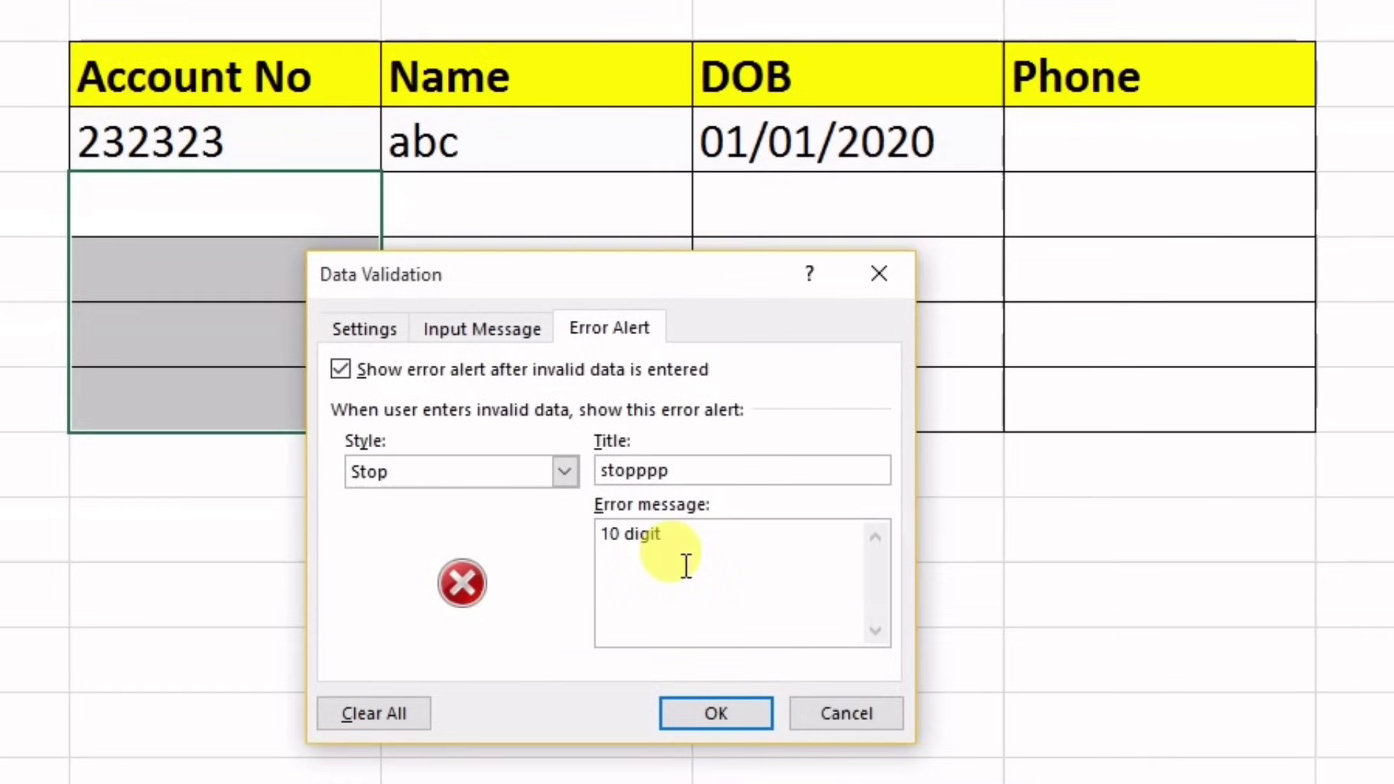
pyautogui.press('Left')
pyautogui.press('Left')
pyautogui.press('Left')
pyautogui.press('Left')
pyautogui.press('Left')
pyautogui.press('Left')
pyautogui.write('en')
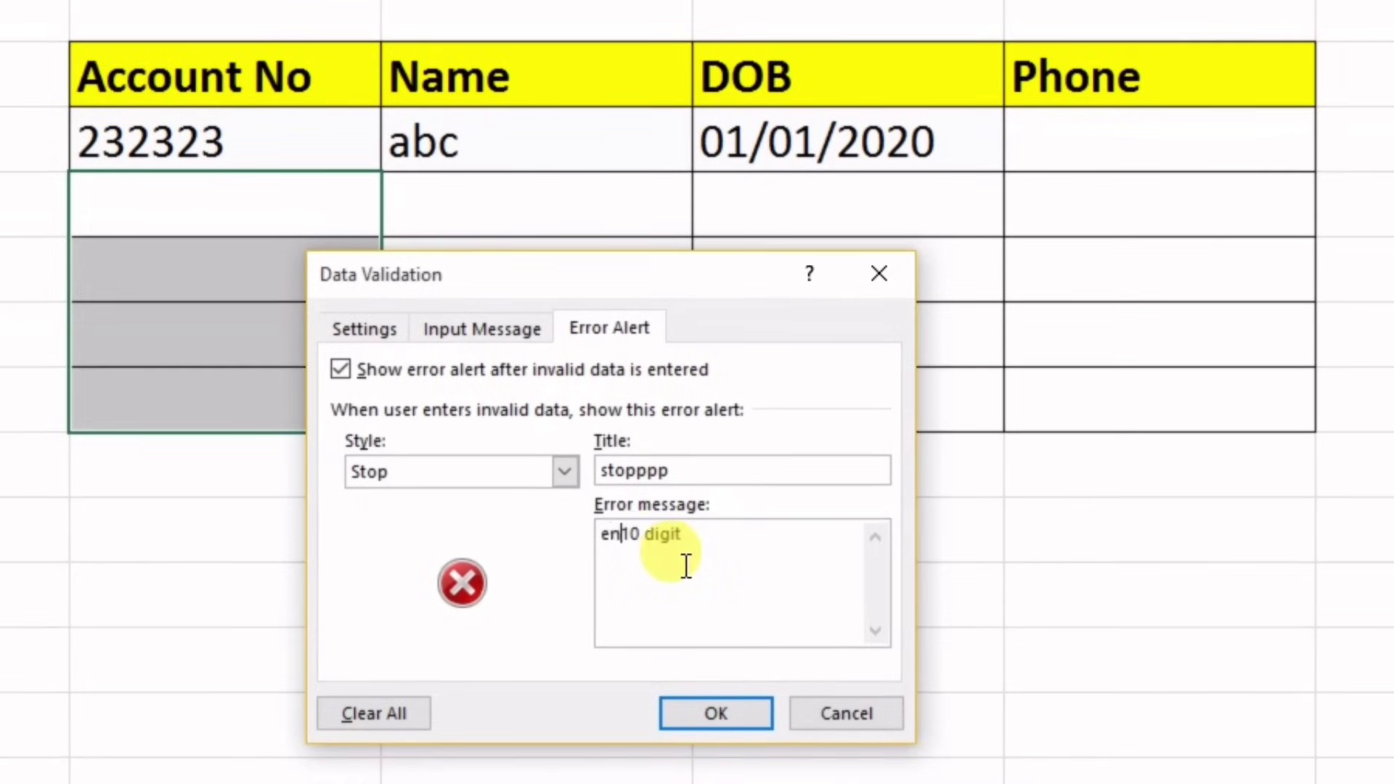
pyautogui.write('ter')
pyautogui.press('End')
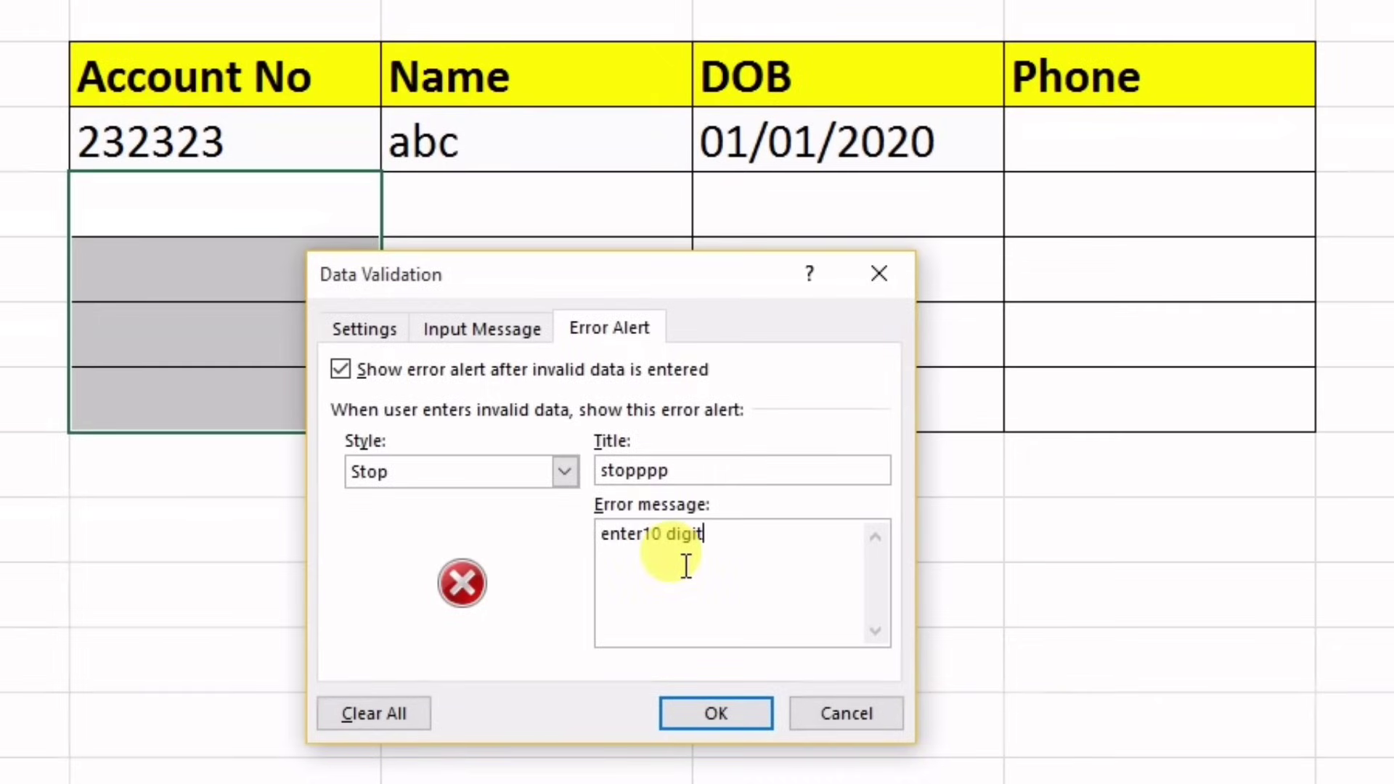
pyautogui.write('valid')
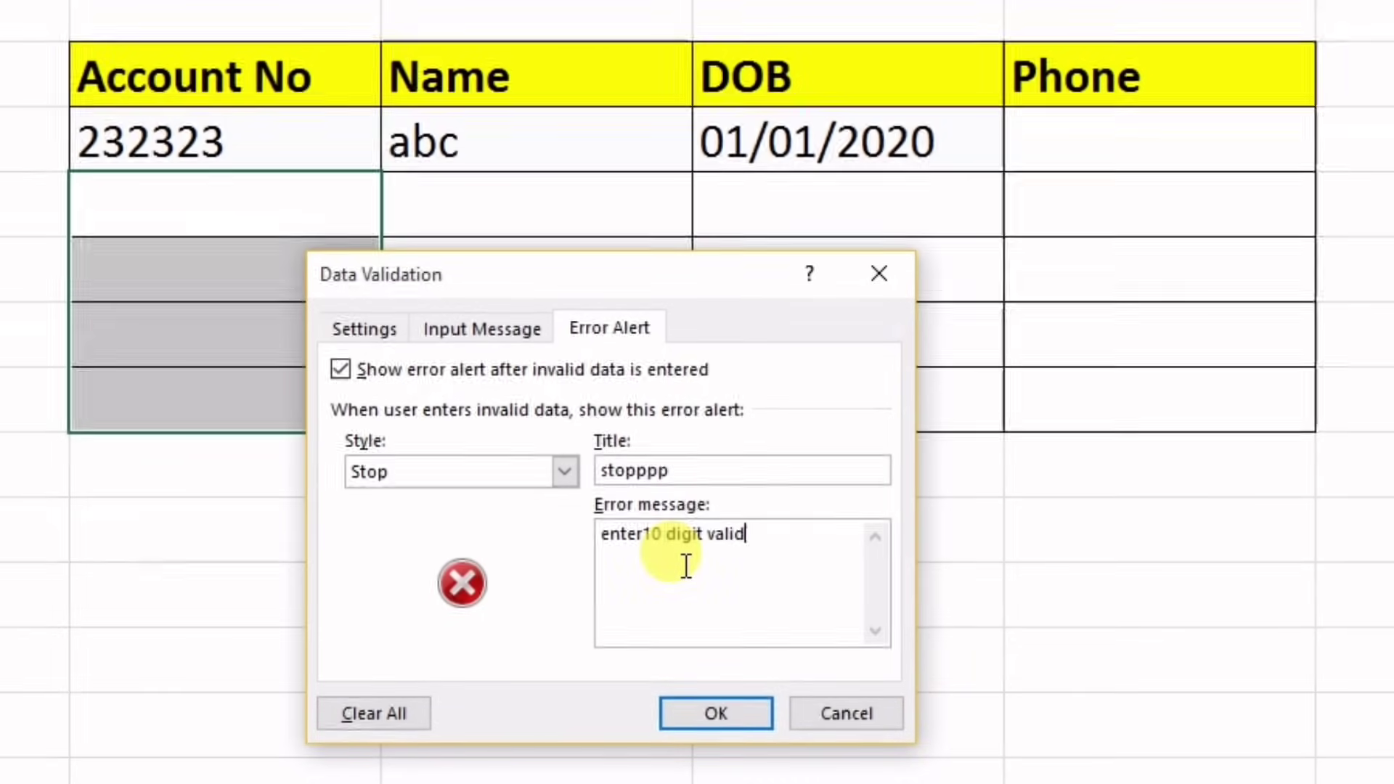
pyautogui.write(' phon no')
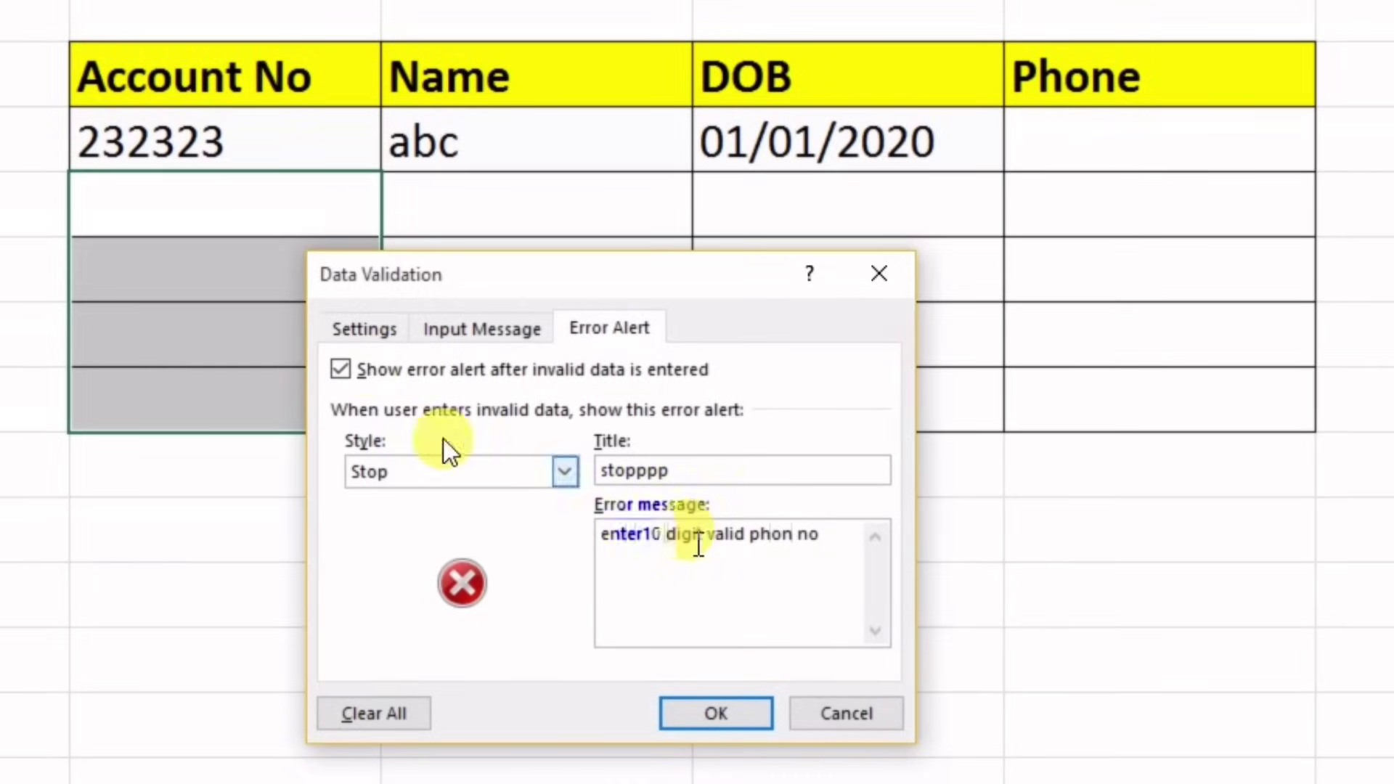
pyautogui.click(338, 329)
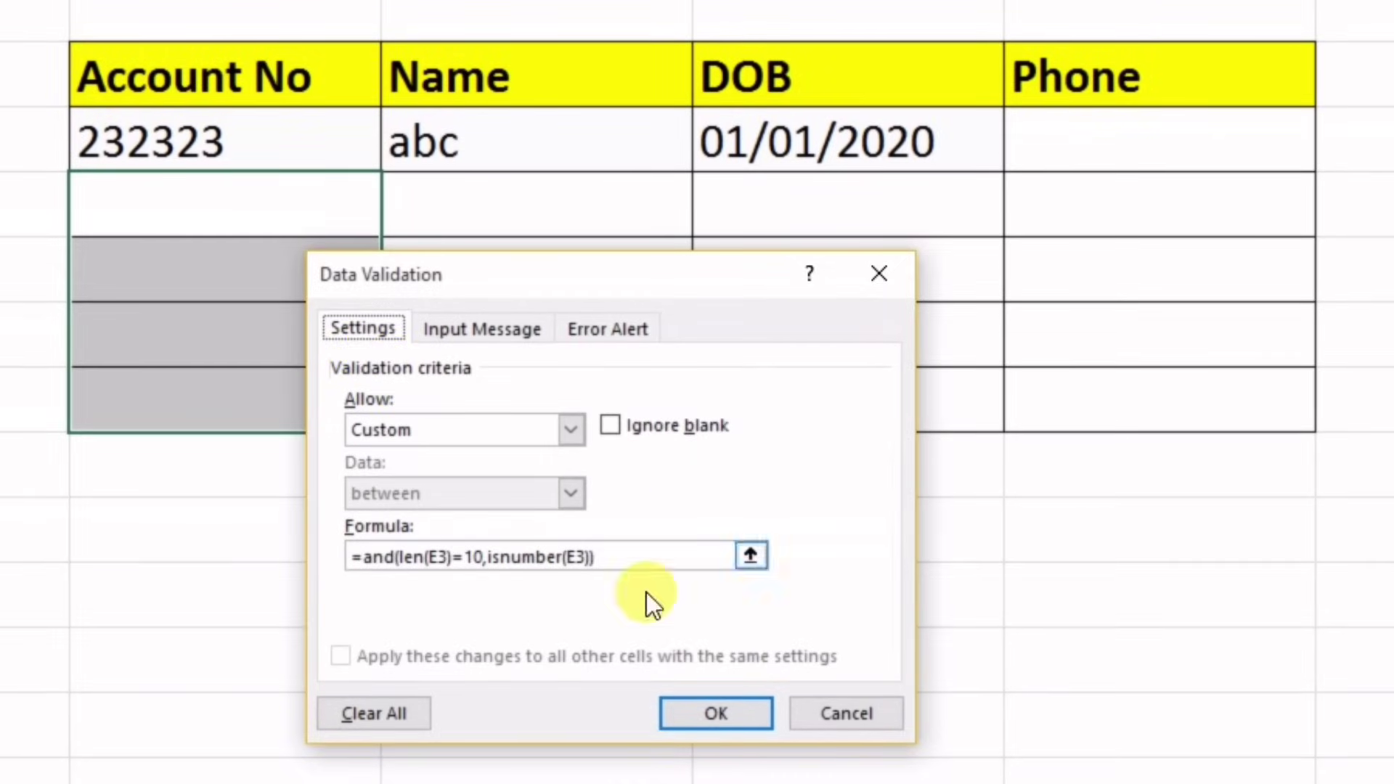
pyautogui.click(718, 712)
pyautogui.click(546, 438)
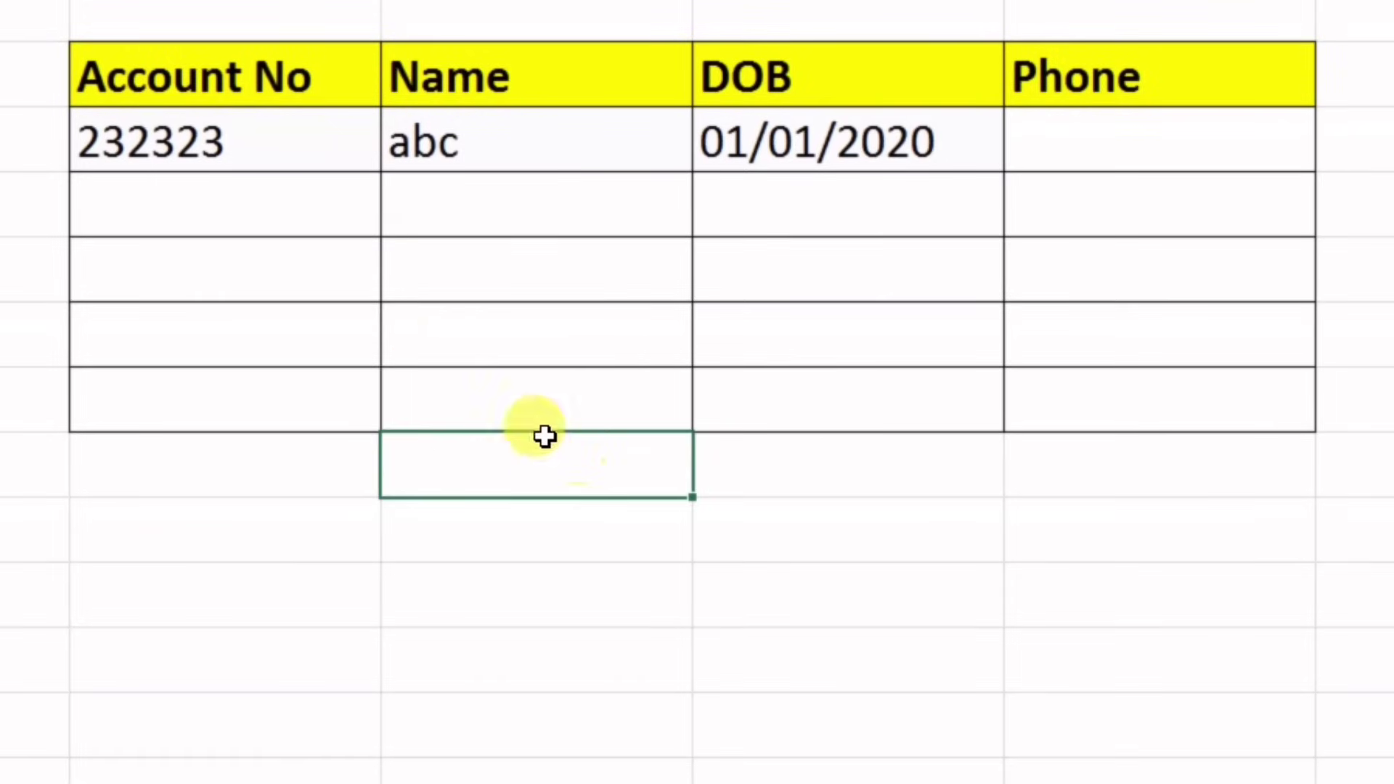
# Step: Test the rule by trying a sample account number in B4 while Phone cell E3 is blank, and dismiss the alert
pyautogui.click(306, 215)
pyautogui.write('3434')
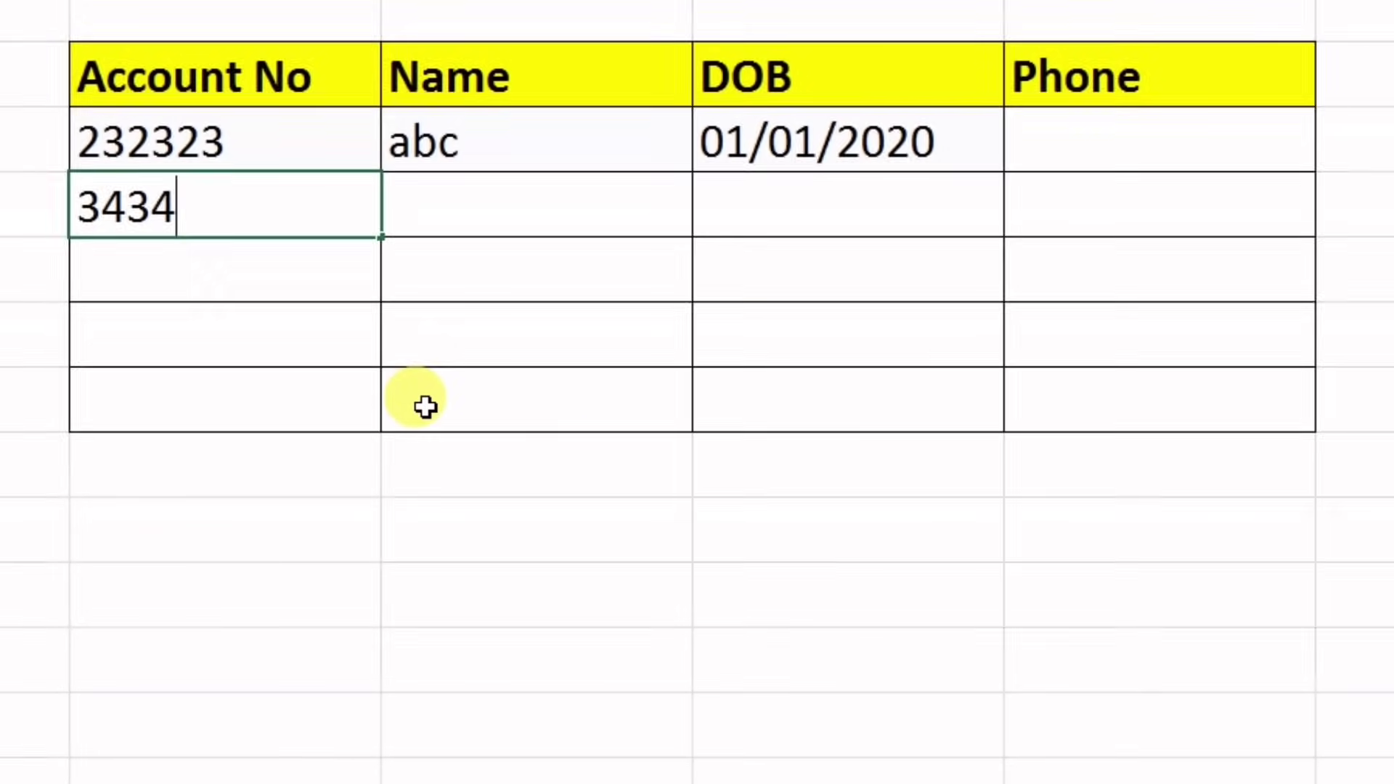
pyautogui.press('Return')
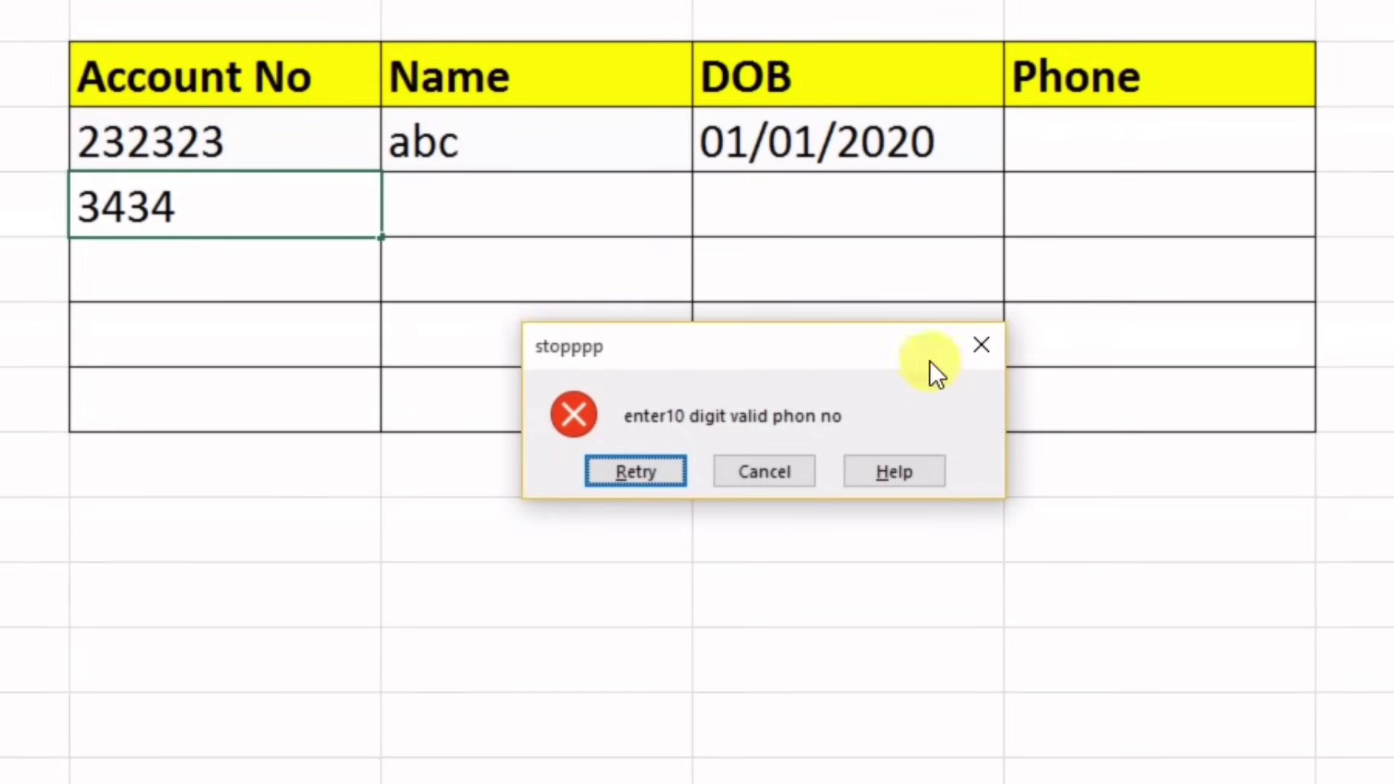
pyautogui.click(979, 354)
pyautogui.moveTo(326, 137); pyautogui.dragTo(1065, 143)
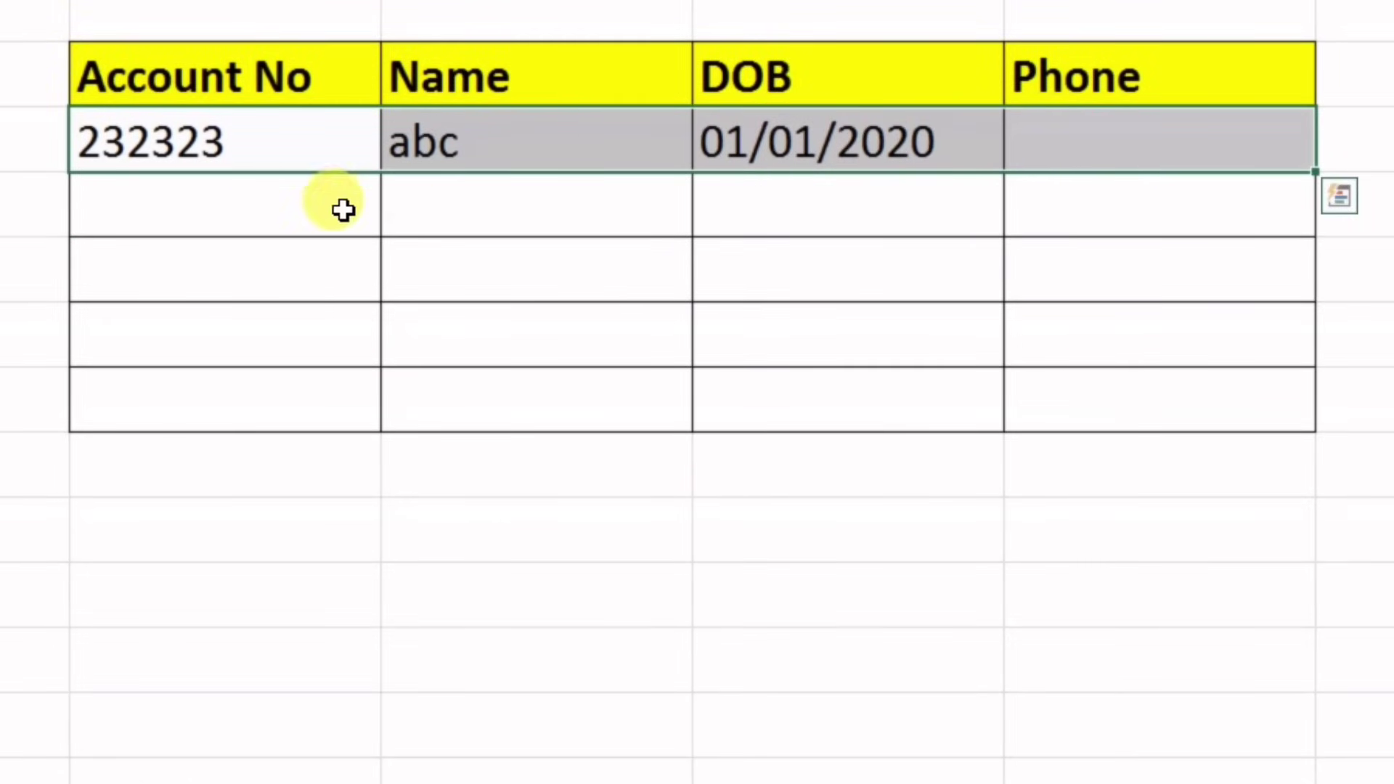
pyautogui.click(297, 202)
# Step: Enter the text fghgf in Phone cell E3, try a sample account number in B4, and dismiss the alert
pyautogui.click(1153, 163)
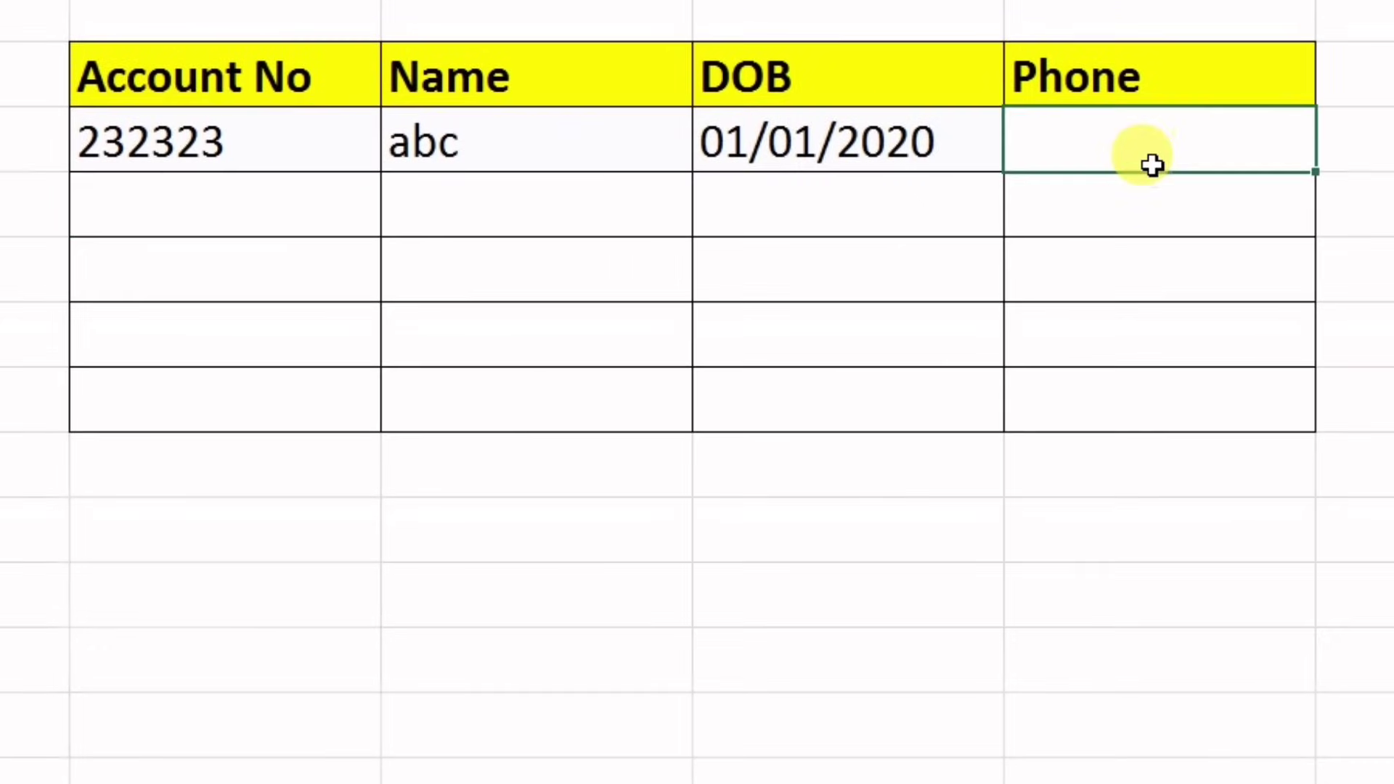
pyautogui.write('fghgf')
pyautogui.click(260, 228)
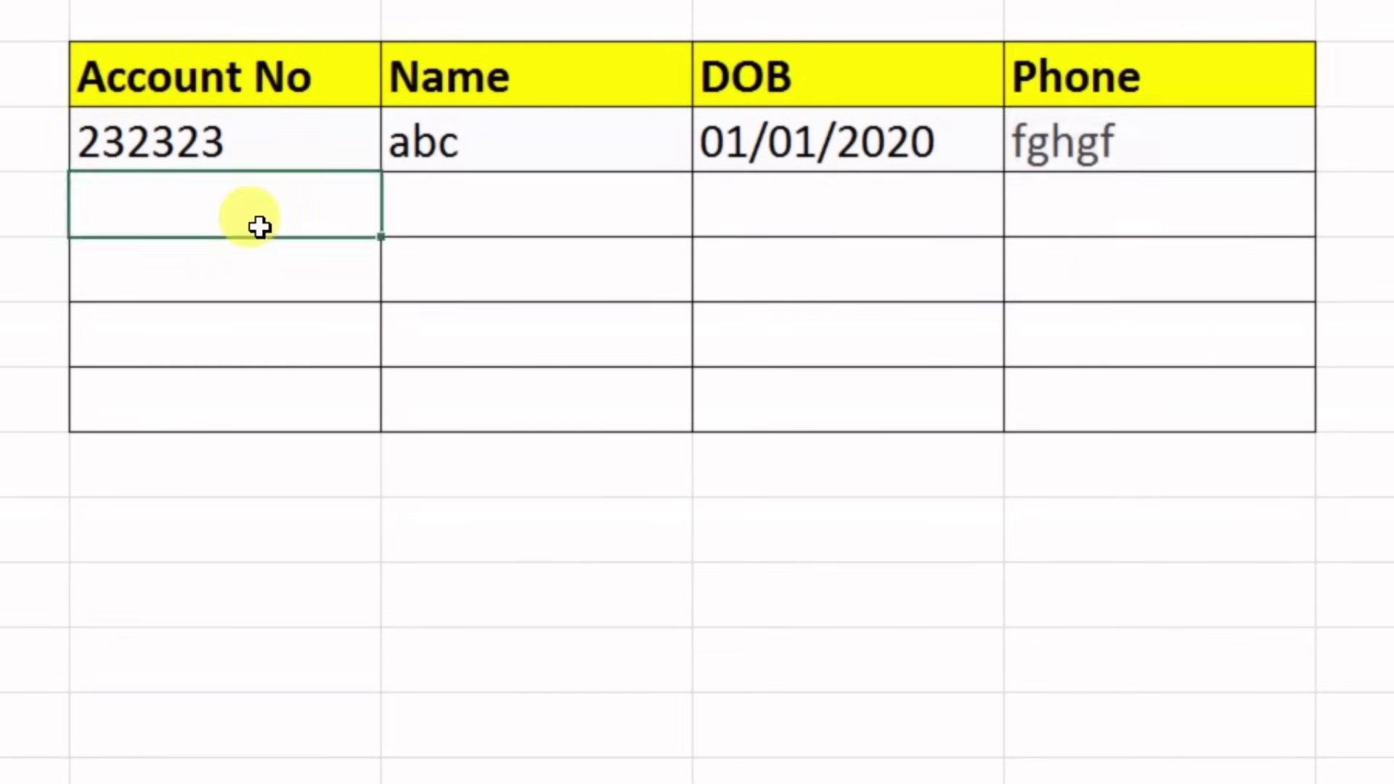
pyautogui.write('3434')
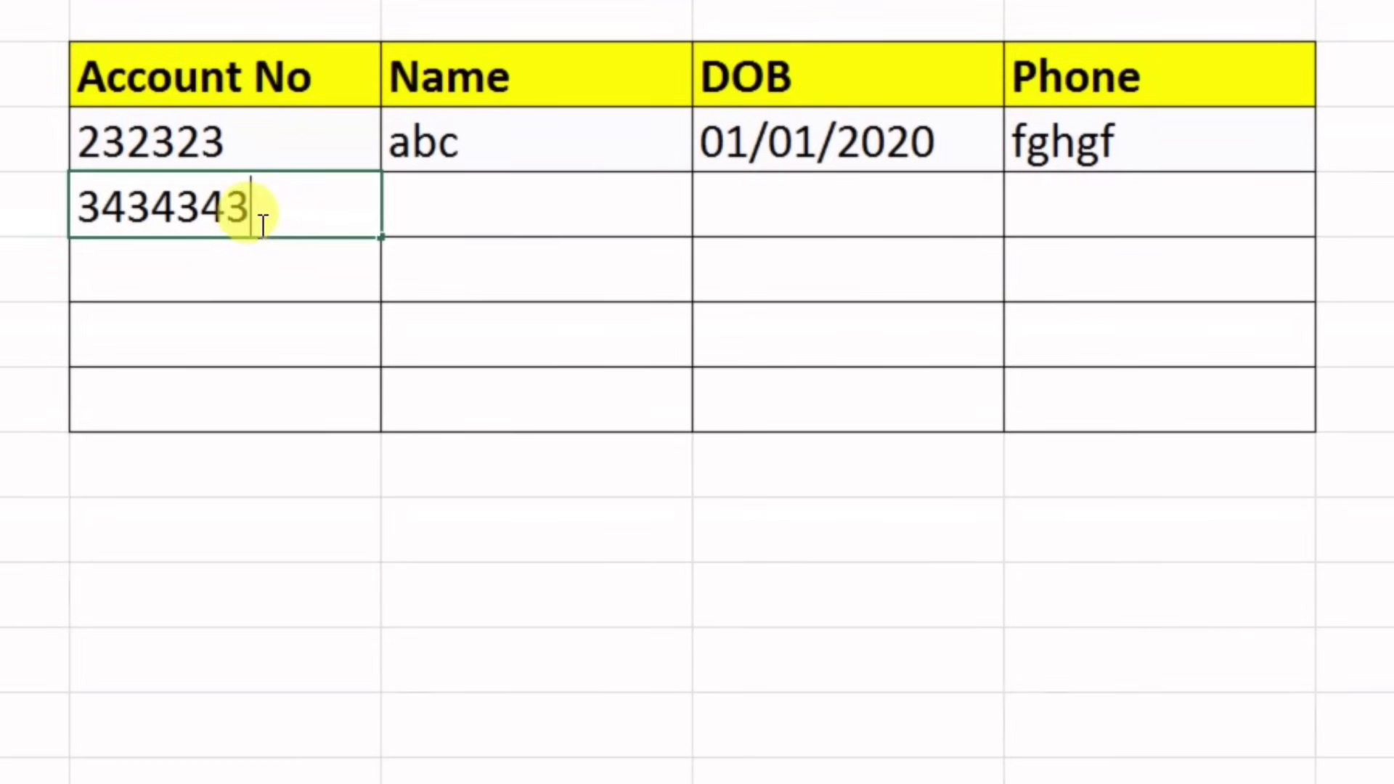
pyautogui.write('34')
pyautogui.press('Return')
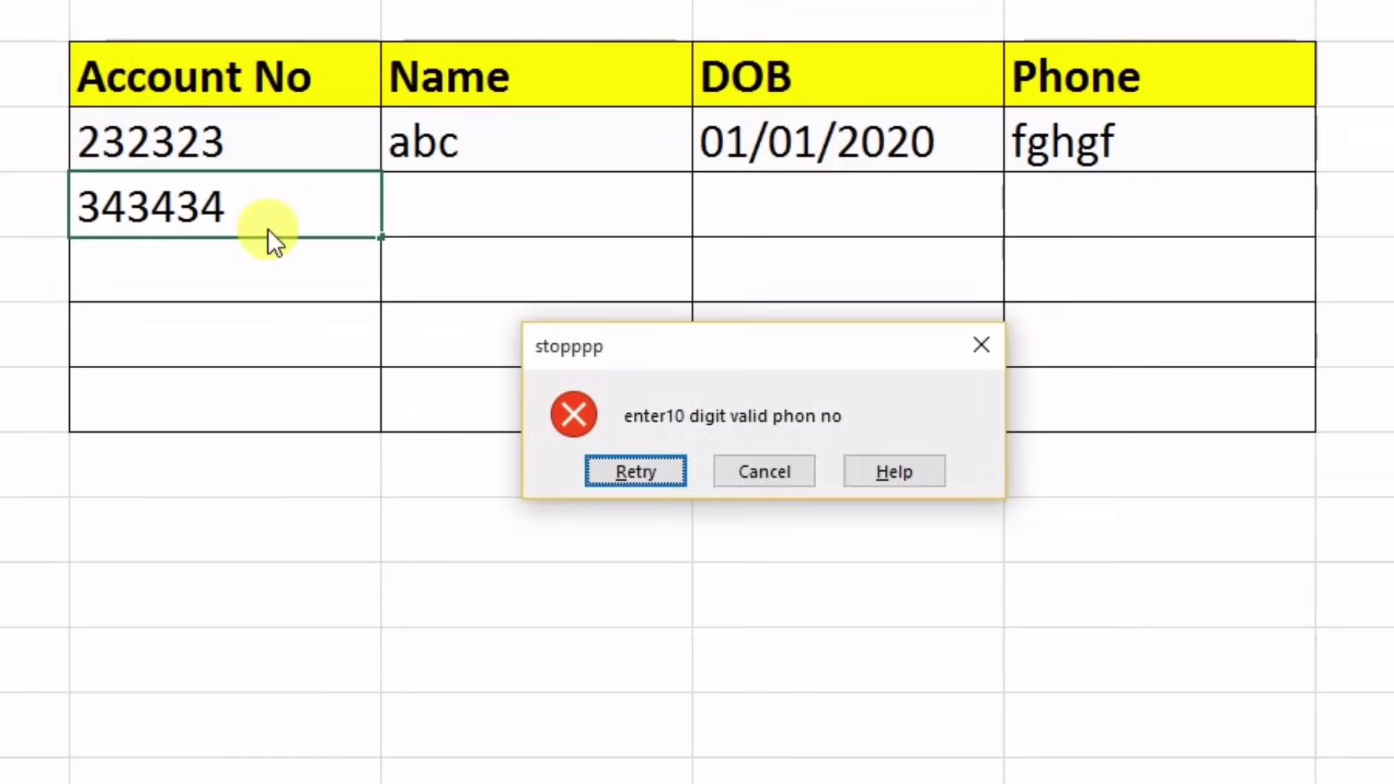
pyautogui.click(979, 344)
# Step: Replace the Phone entry in E3 with a 10-digit sample number and enter a sample account number in B4
pyautogui.click(1111, 160)
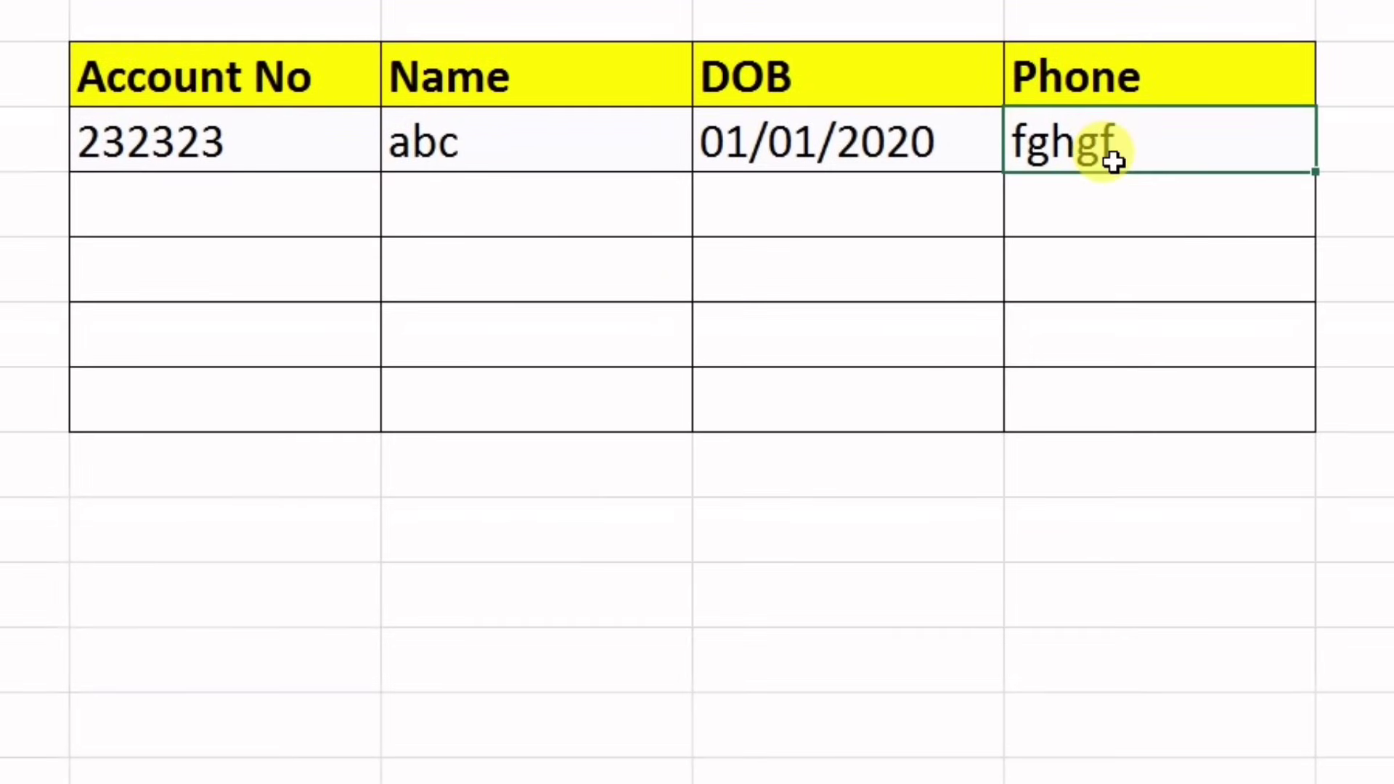
pyautogui.write('121212')
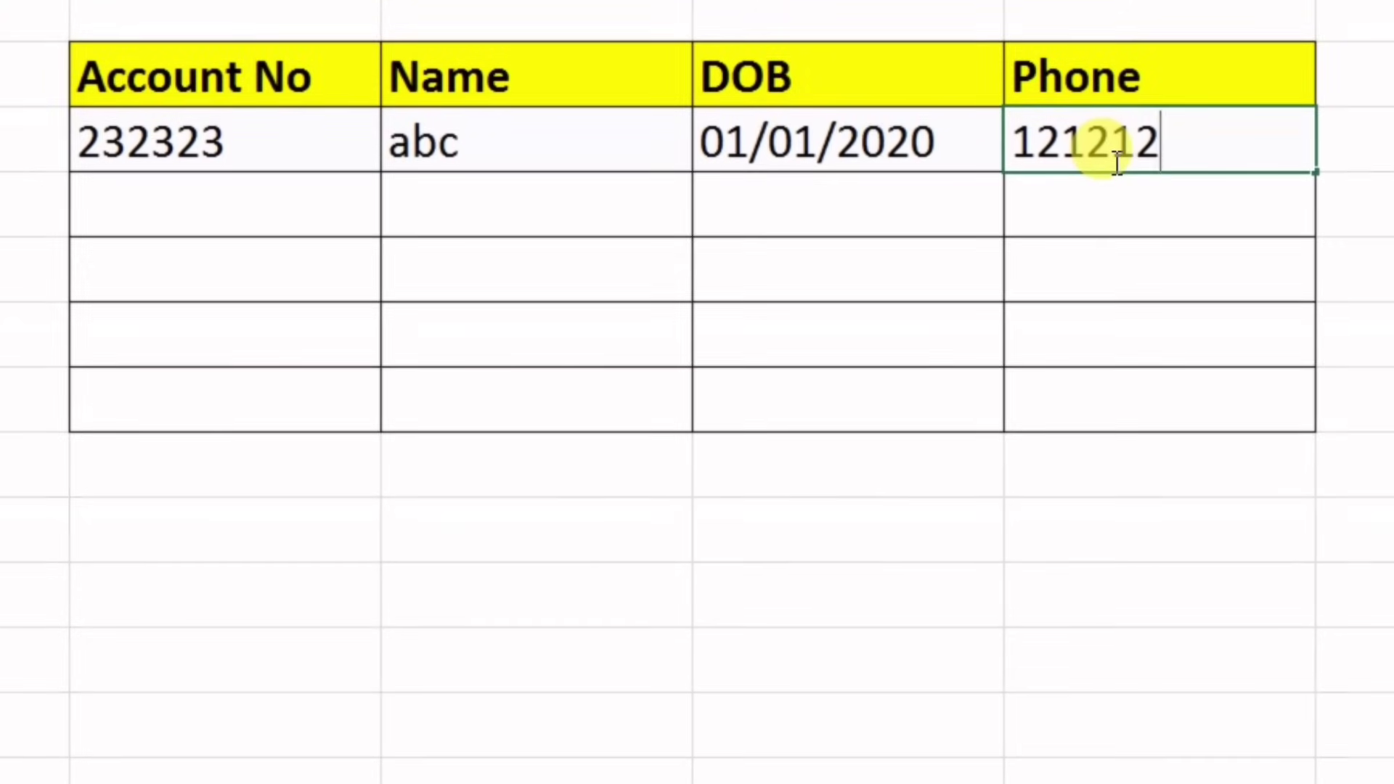
pyautogui.write('1212')
pyautogui.click(916, 309)
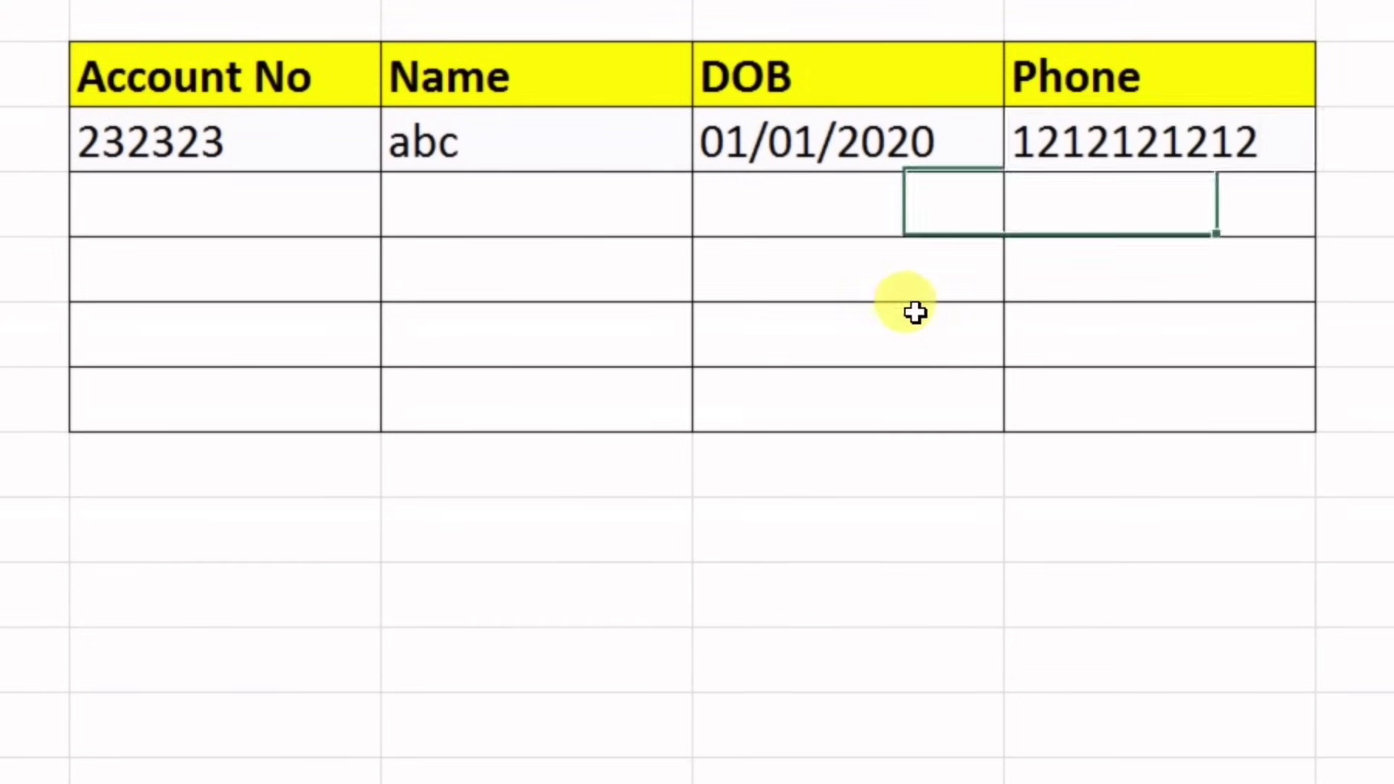
pyautogui.click(249, 202)
pyautogui.write('232323')
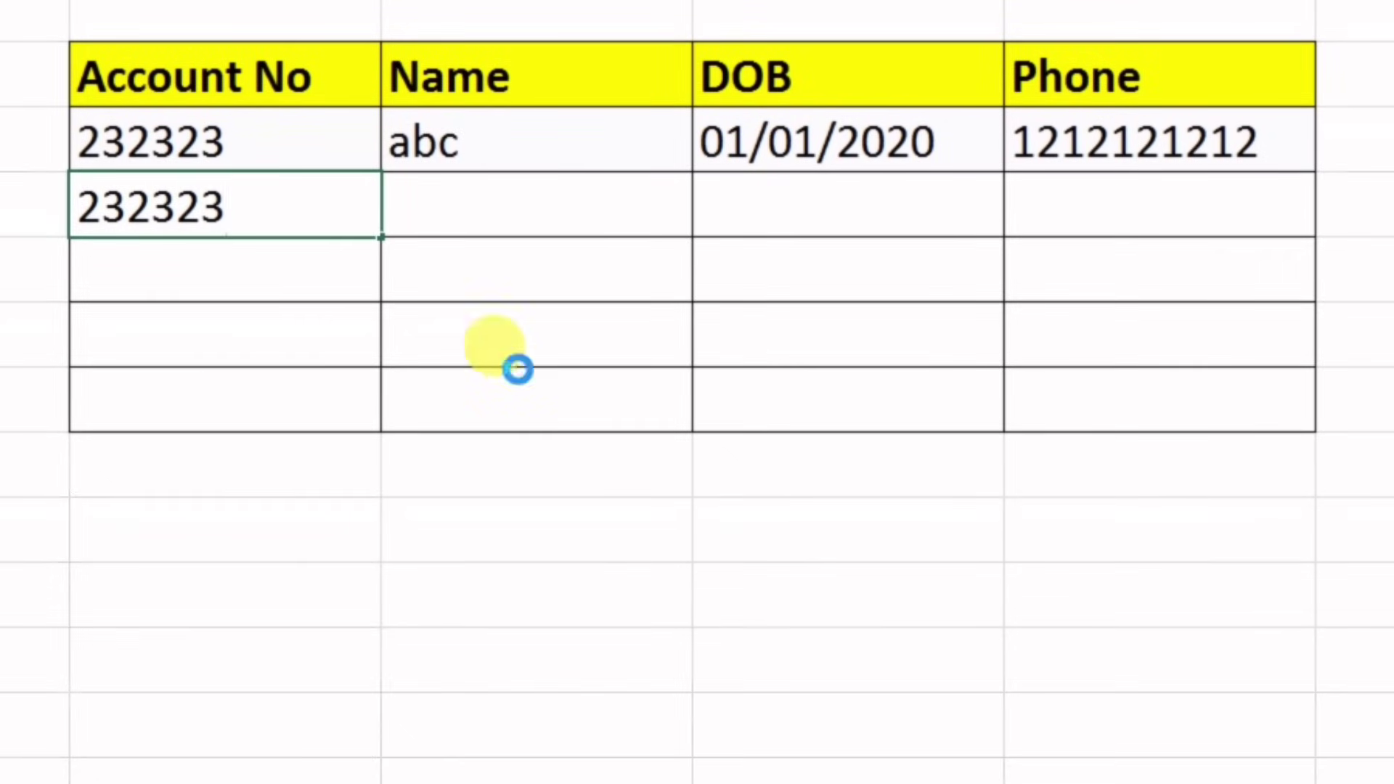
pyautogui.press('Return')
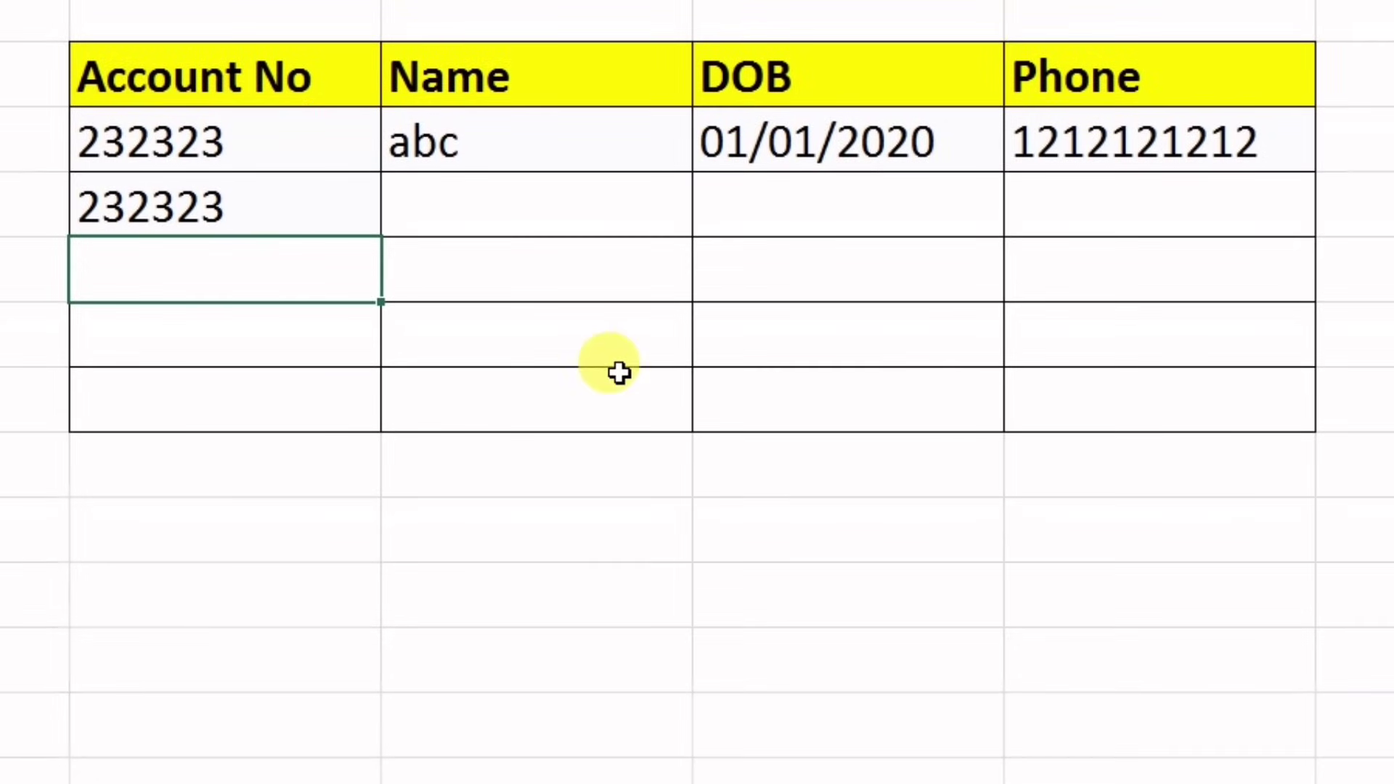